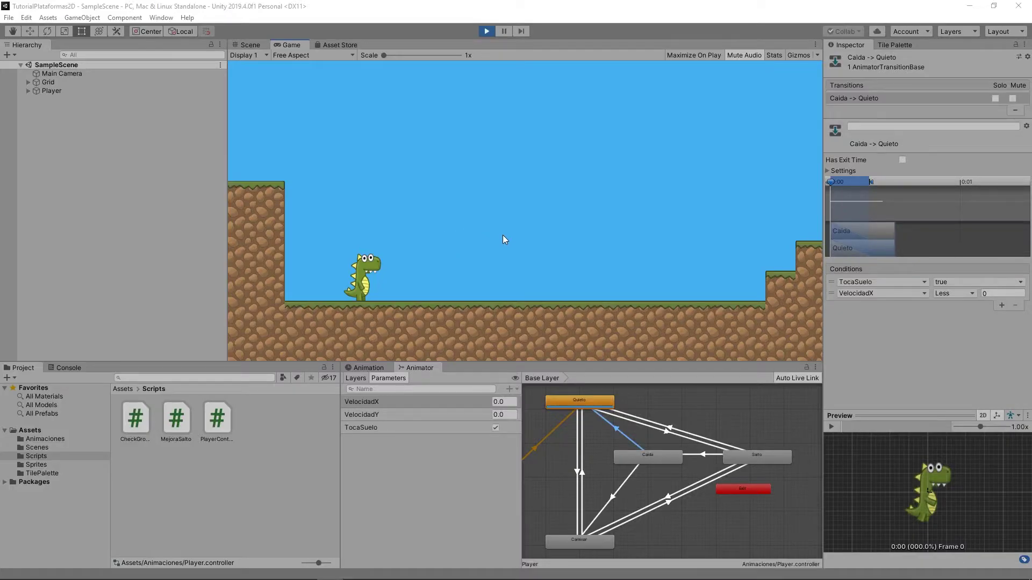
# In the running game, walk the dinosaur left and right and make it jump.
pyautogui.click(501, 235)
pyautogui.press('Right')
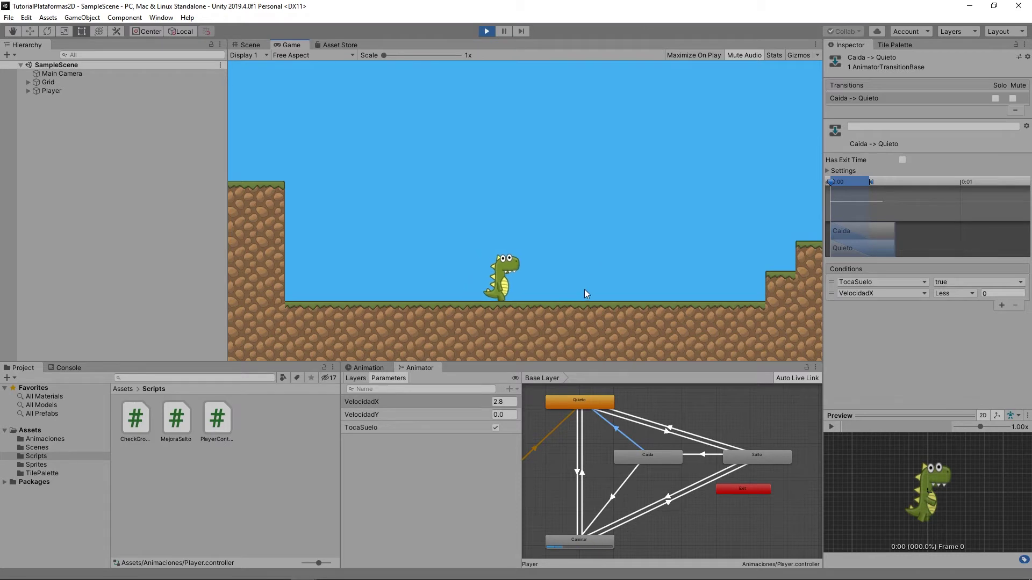
pyautogui.press('Left')
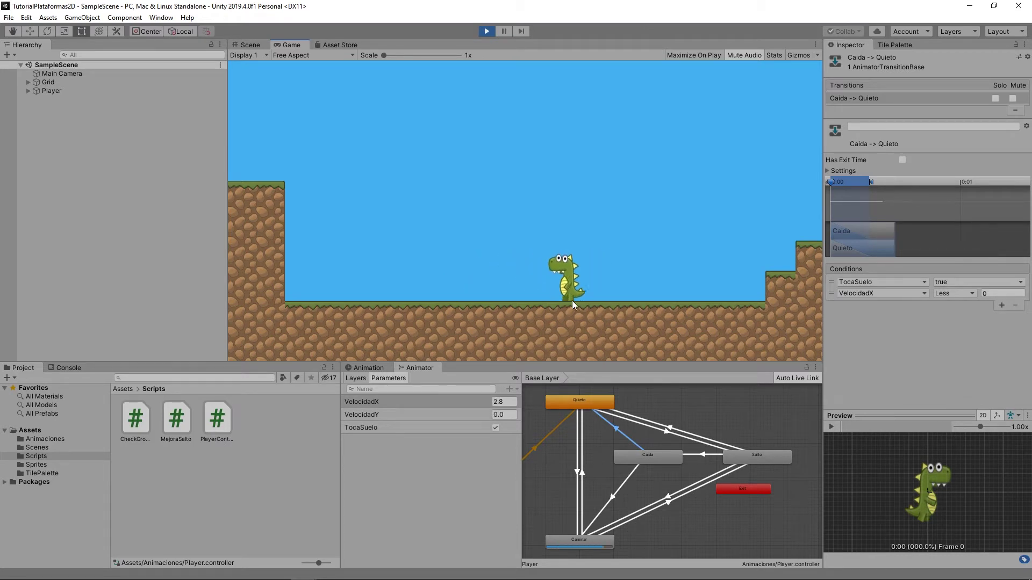
pyautogui.press('space')
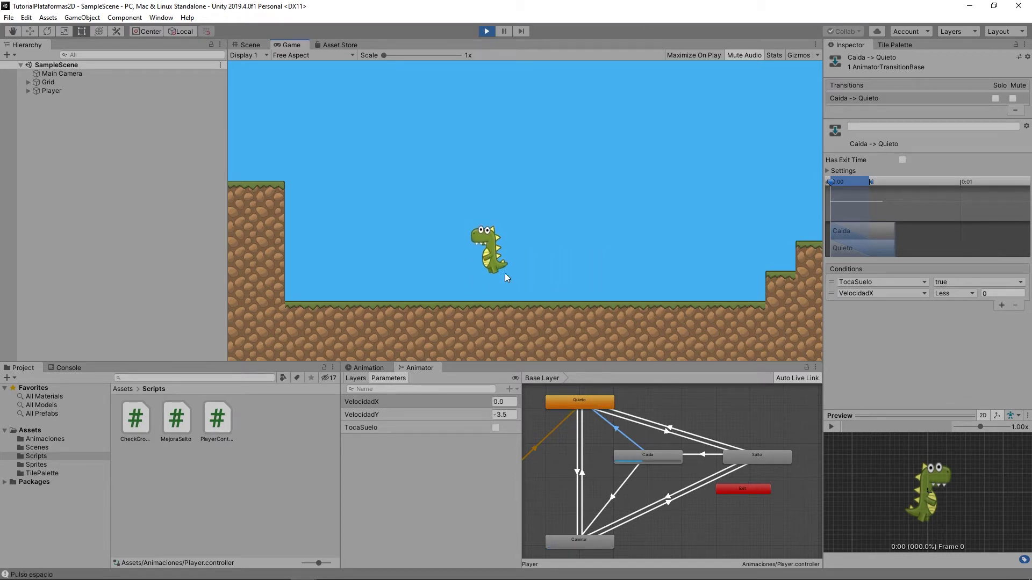
pyautogui.press('Right')
pyautogui.press('Left')
pyautogui.press('Right')
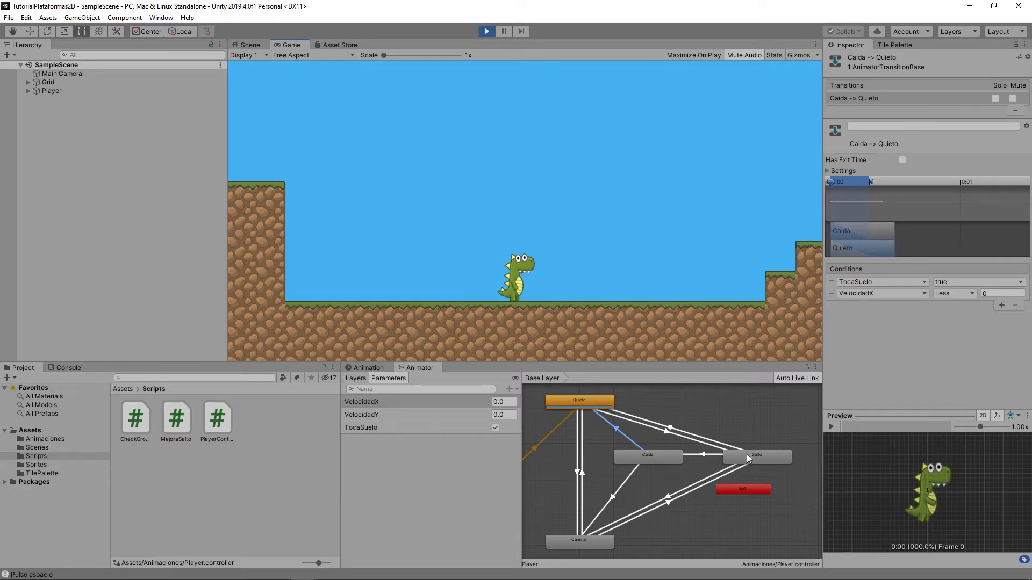
# Show the Caminar → Salto transition's conditions: TocaSuelo false and VelocidadY above 0.
pyautogui.click(666, 497)
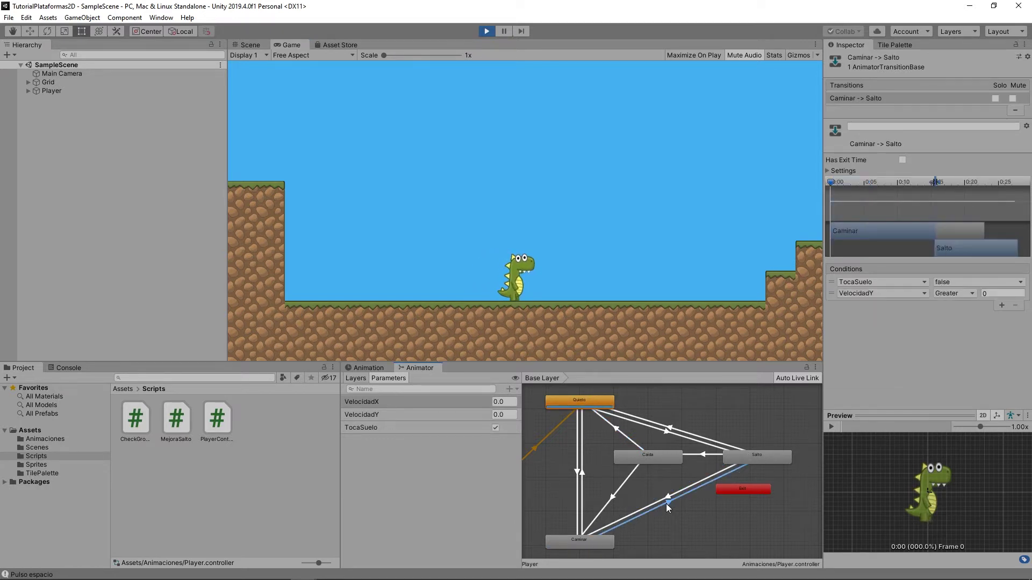
pyautogui.press('a')
pyautogui.click(624, 333)
# Walk the dinosaur right with jumping hops, then back to the left.
pyautogui.press('Right')
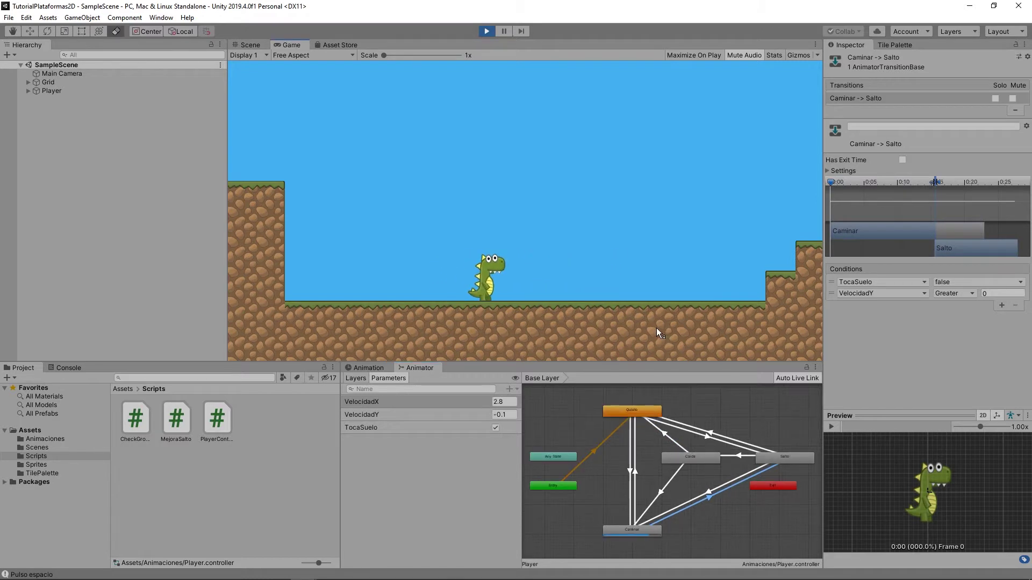
pyautogui.press('space')
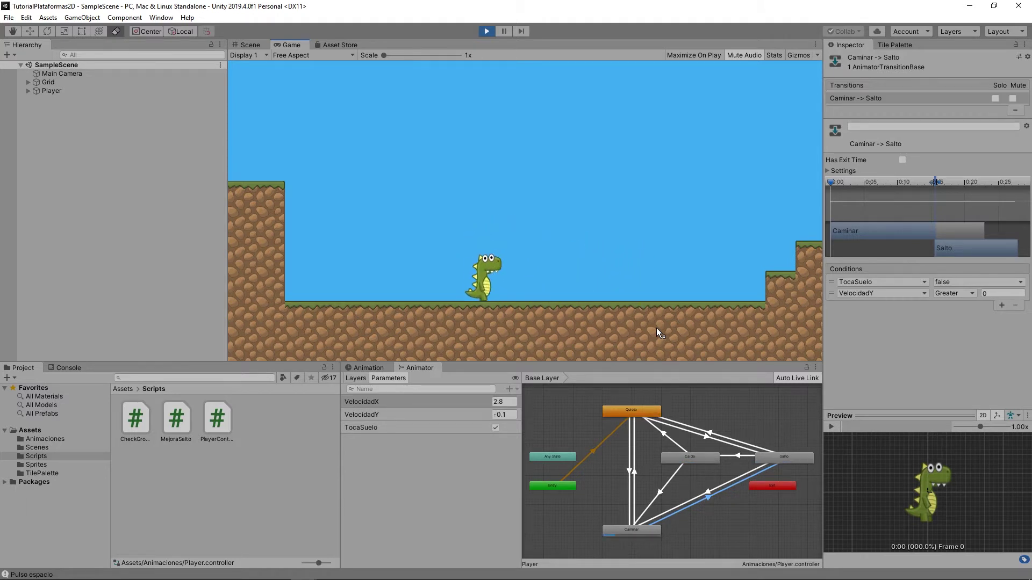
pyautogui.press('space')
pyautogui.press('space')
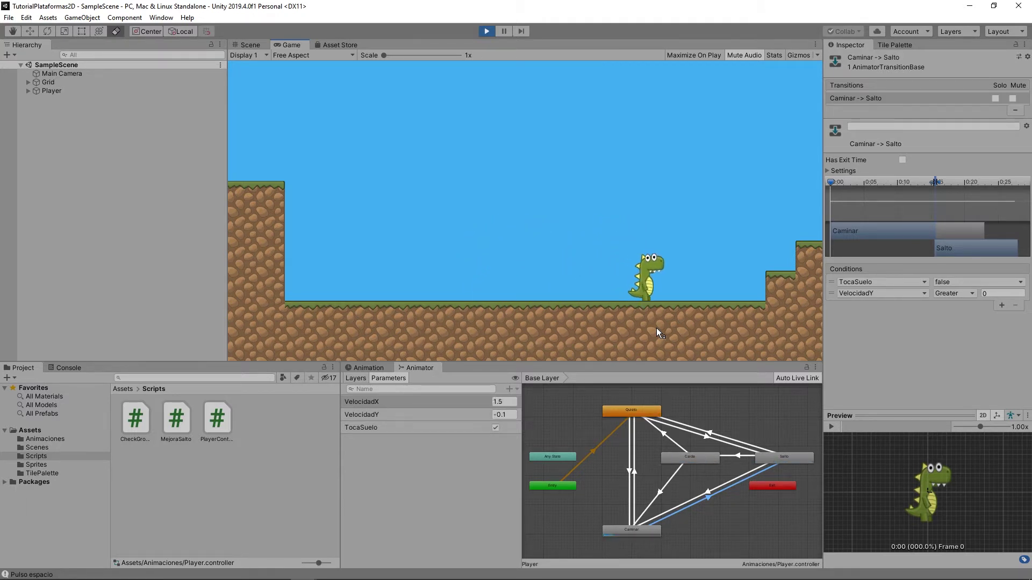
pyautogui.press('Left')
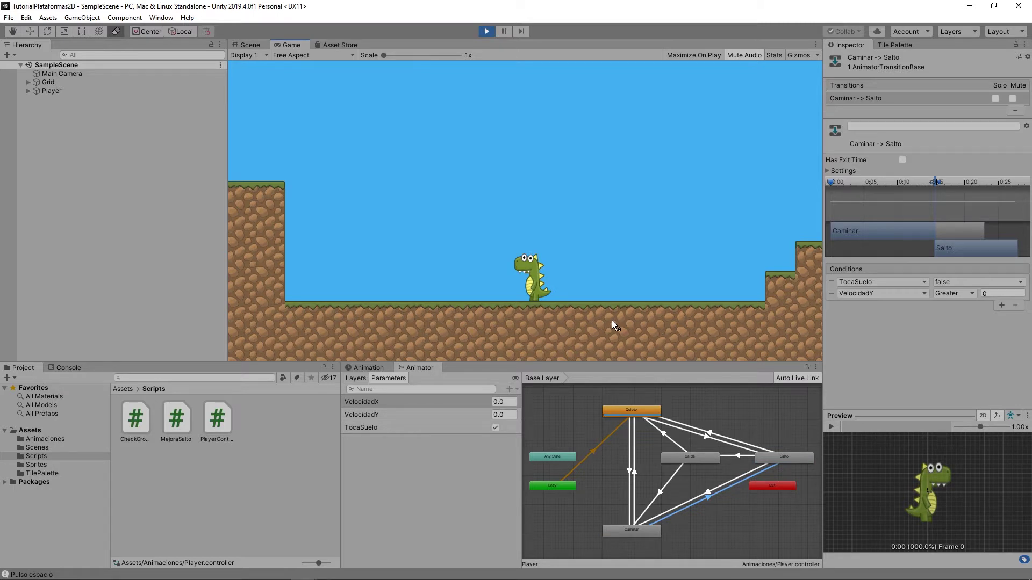
# Select the Caída → Quieto transition in the animator graph to see its conditions.
pyautogui.scroll(3, 655, 462)
pyautogui.scroll(2, 655, 468)
pyautogui.scroll(-2, 627, 439)
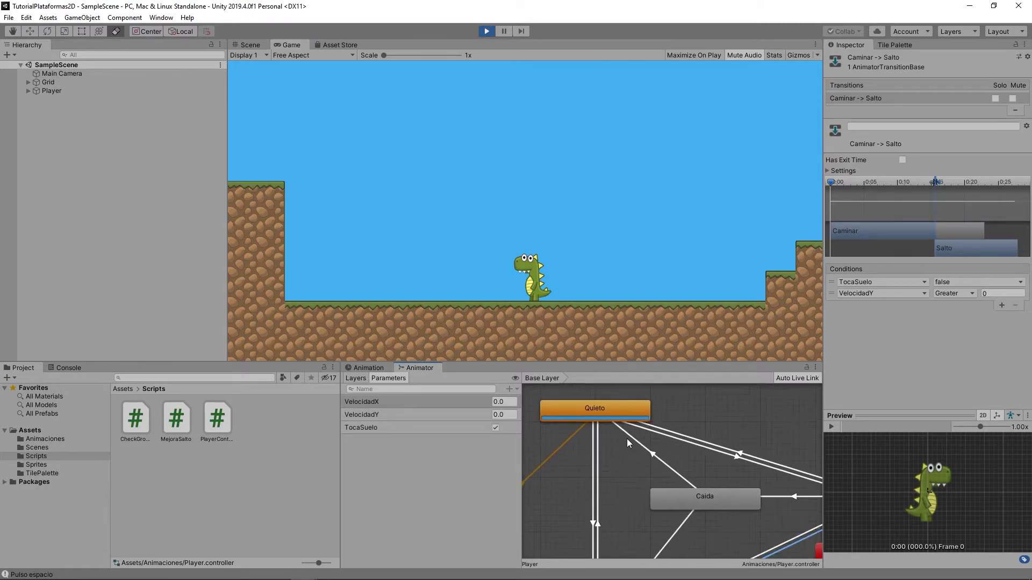
pyautogui.click(710, 505)
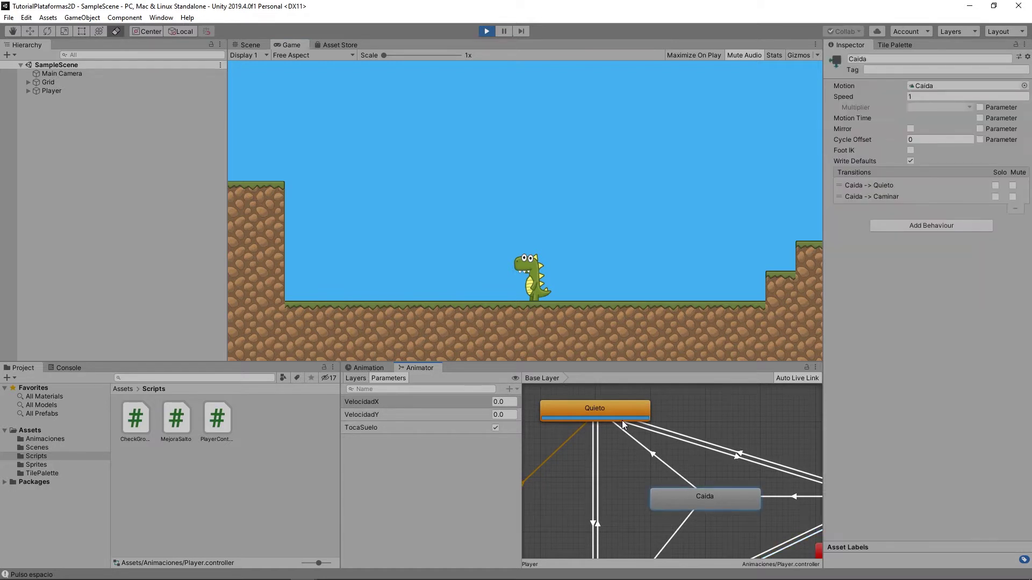
pyautogui.click(650, 455)
# Jump the dinosaur in the game, then walk it left and stop.
pyautogui.click(556, 304)
pyautogui.press('space')
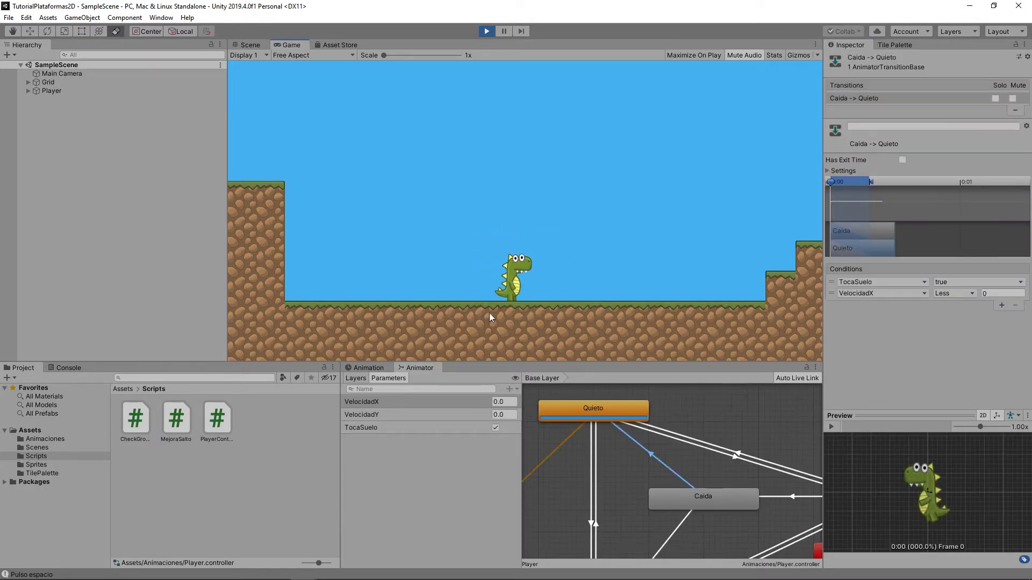
pyautogui.press('space')
pyautogui.press('space')
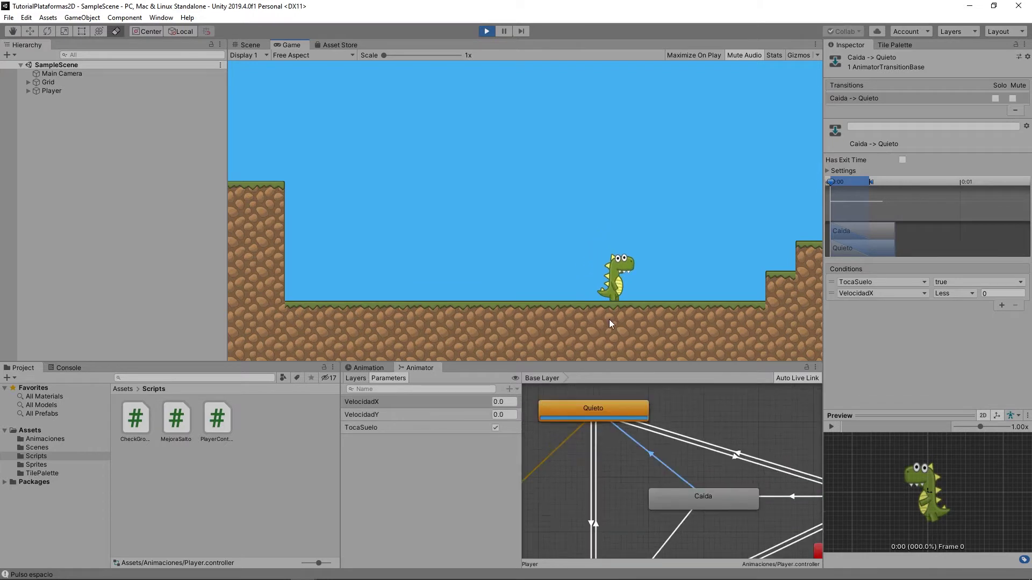
pyautogui.press('Left')
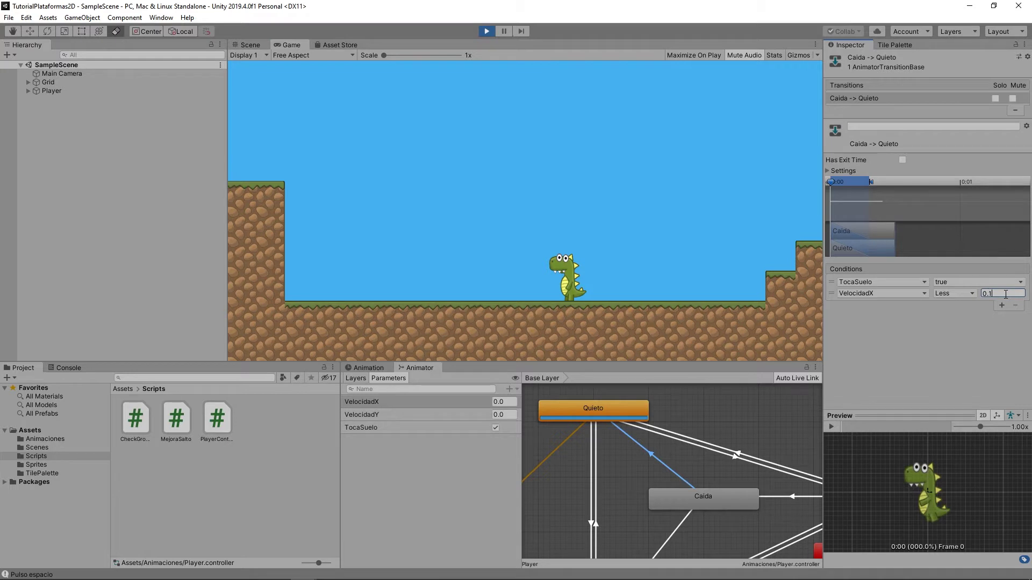
# Commit the VelocidadX less-than 0.1 condition, then retest walking left, right and jumping.
pyautogui.click(587, 330)
pyautogui.press('Left')
pyautogui.press('Right')
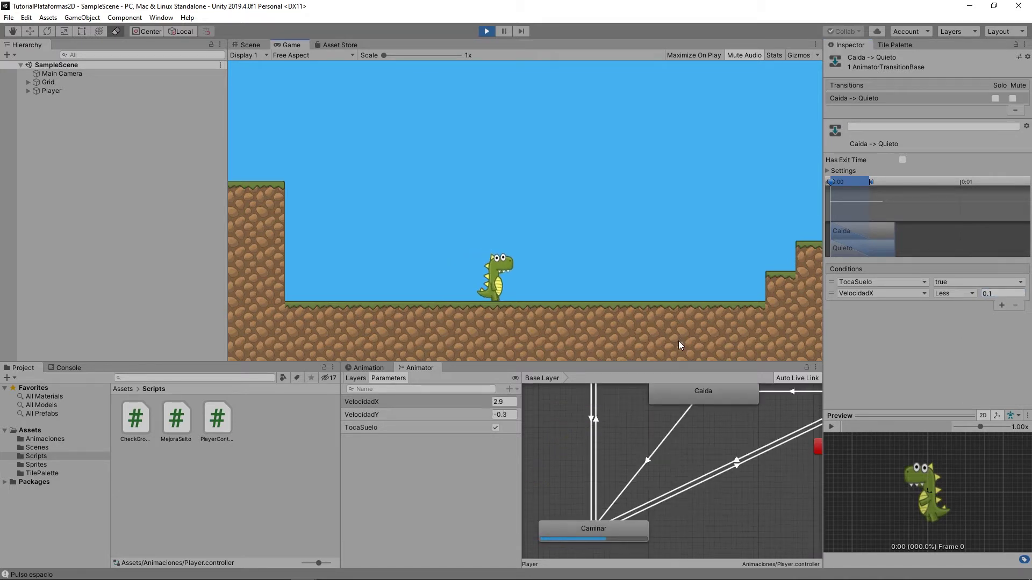
pyautogui.press('Left')
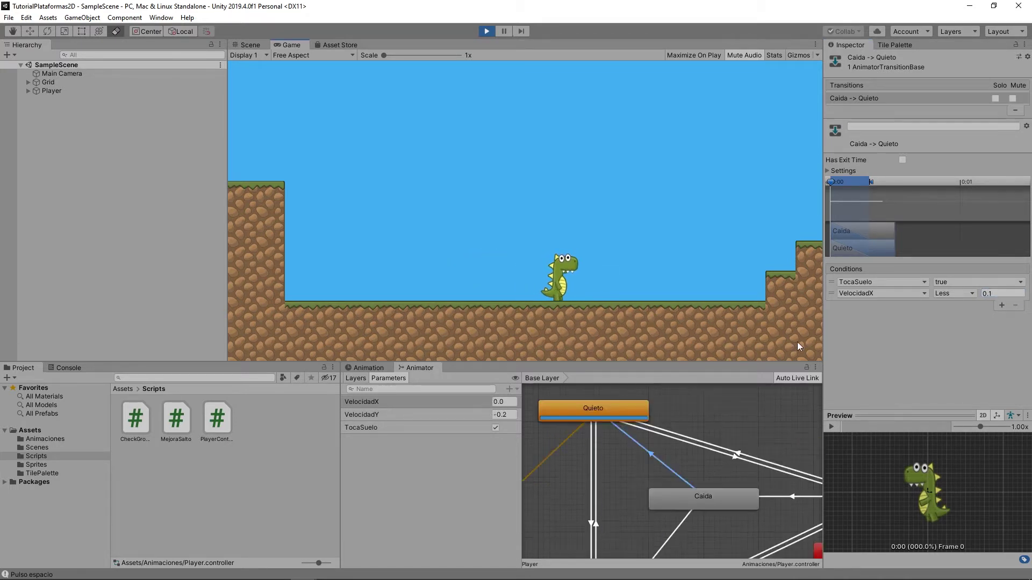
pyautogui.press('space')
# Stop play mode, select the Player and load its Caminar clip in the Animation window.
pyautogui.click(483, 32)
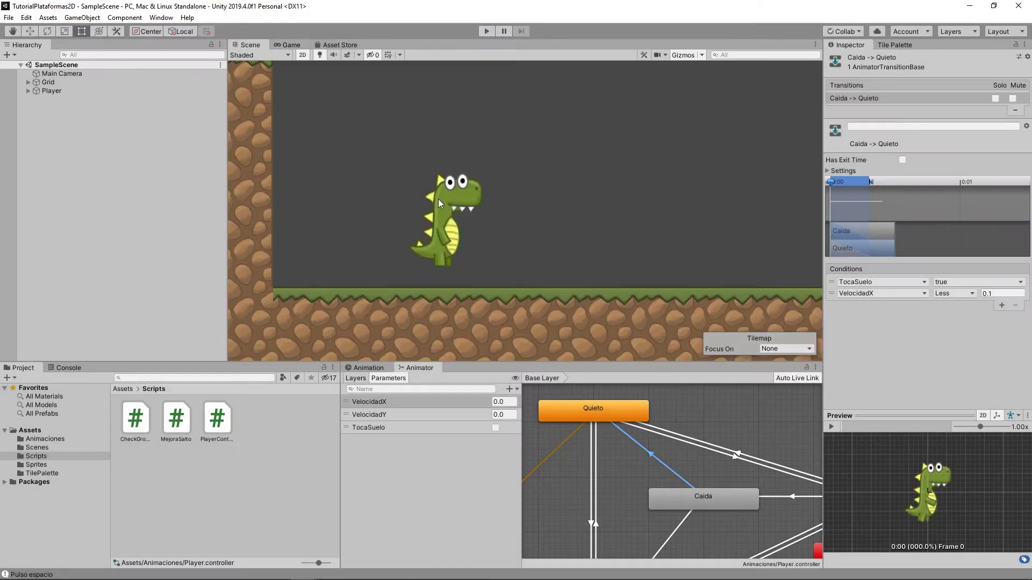
pyautogui.click(423, 253)
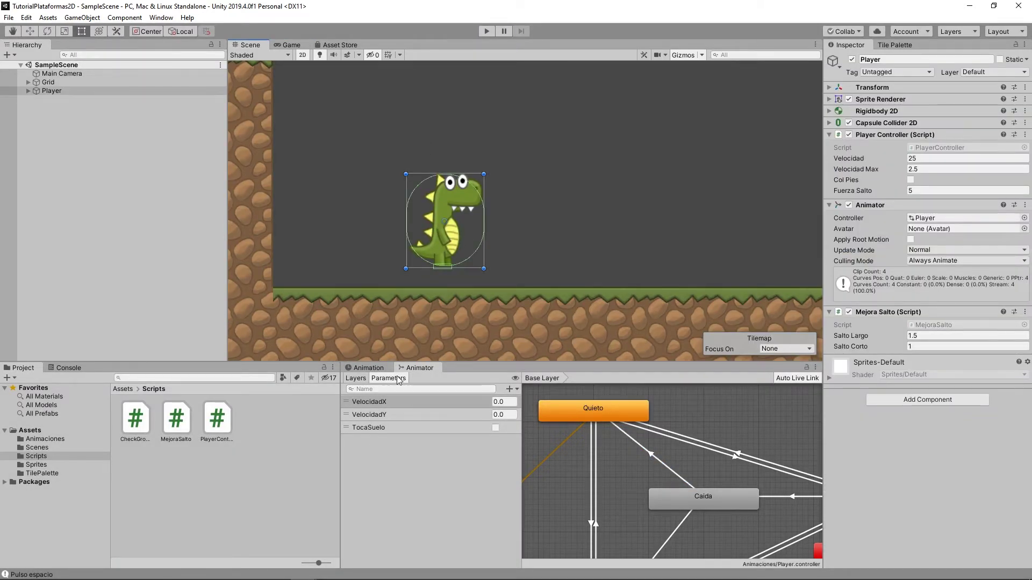
pyautogui.click(375, 370)
pyautogui.click(350, 392)
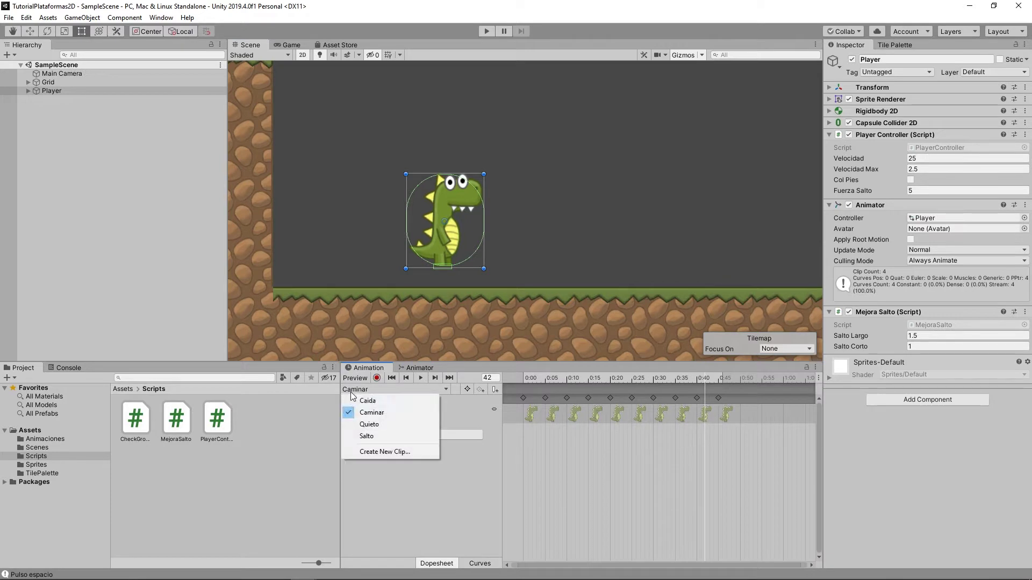
pyautogui.click(379, 415)
# Preview the Caminar walk cycle by scrubbing and playing it, then list the Sprites folder.
pyautogui.scroll(-2, 702, 468)
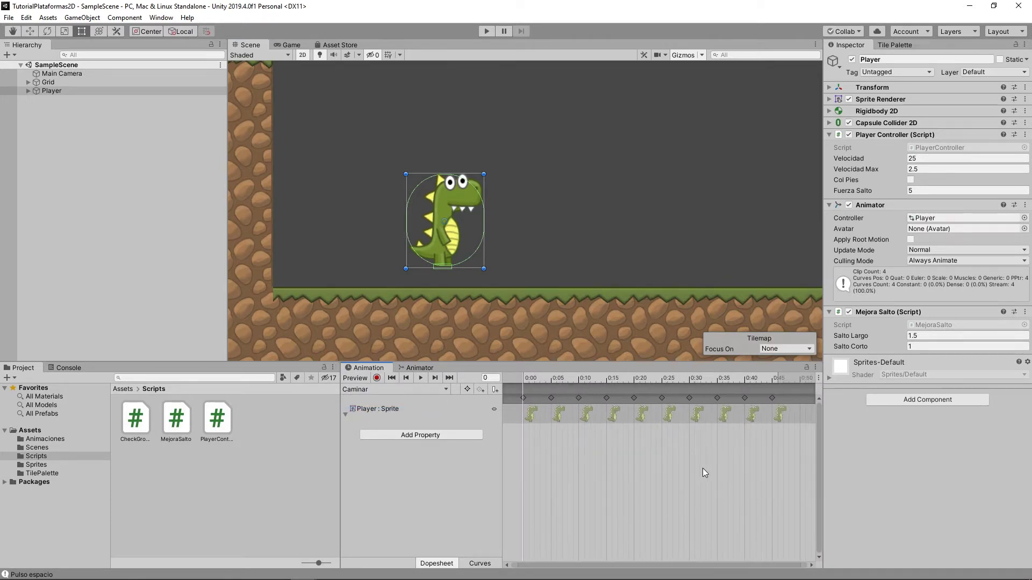
pyautogui.click(725, 379)
pyautogui.moveTo(724, 379)
pyautogui.mouseDown()
pyautogui.moveTo(653, 389)
pyautogui.moveTo(767, 400)
pyautogui.mouseUp()
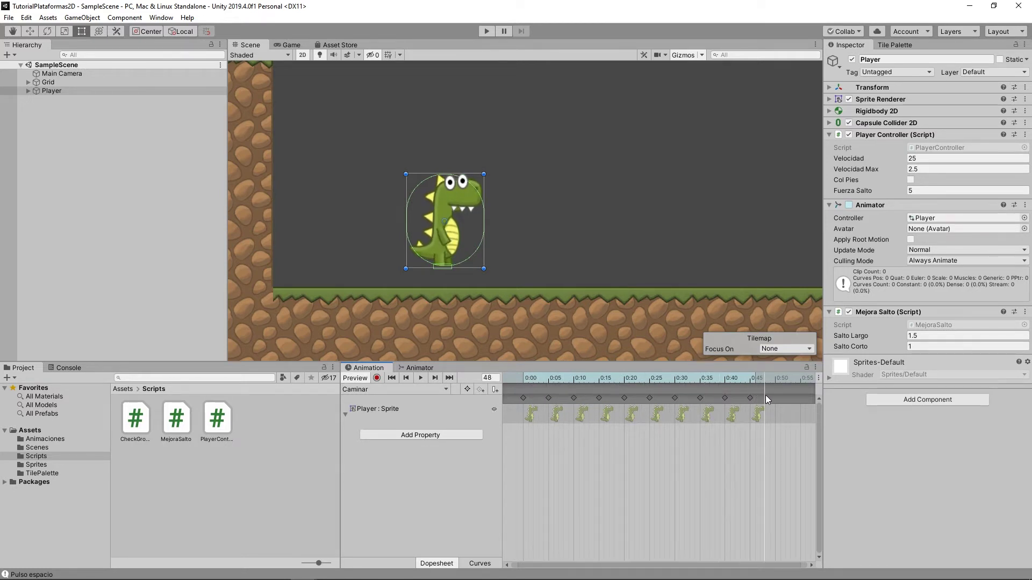
pyautogui.click(421, 379)
pyautogui.click(42, 465)
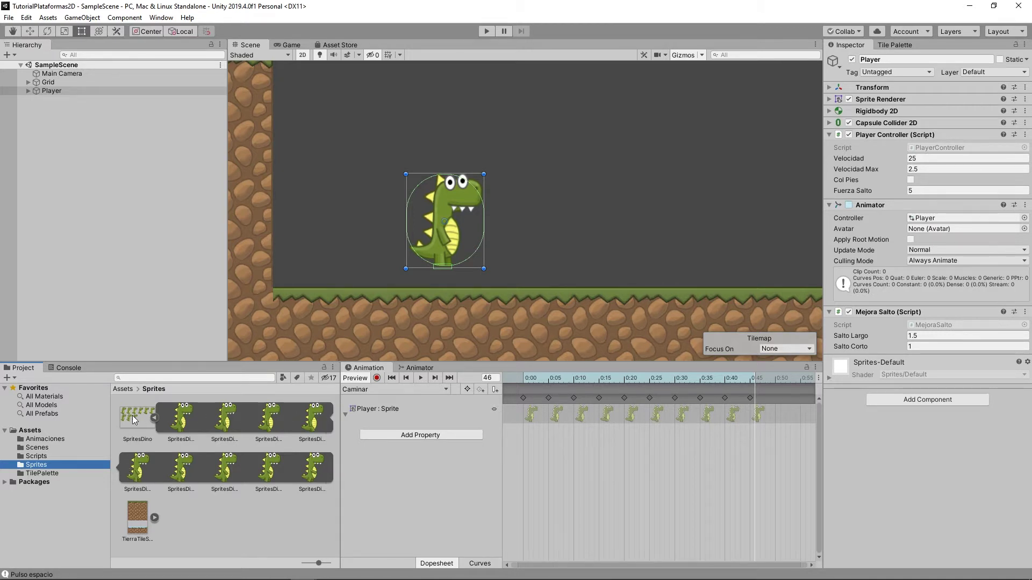
# Move the last Caminar keyframe from 0:45 to 0:50 and scrub the preview.
pyautogui.click(761, 420)
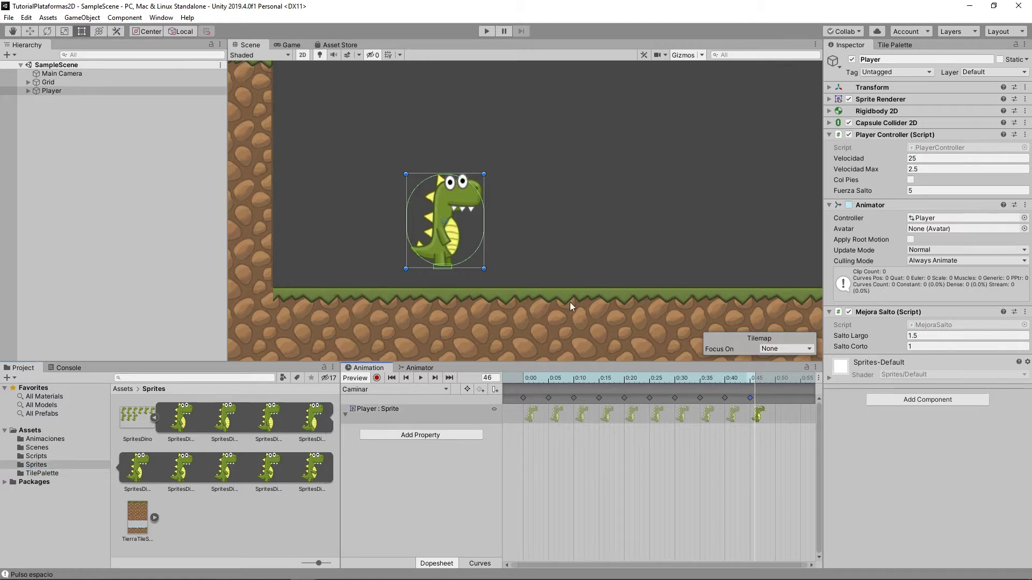
pyautogui.moveTo(784, 427); pyautogui.dragTo(784, 427)
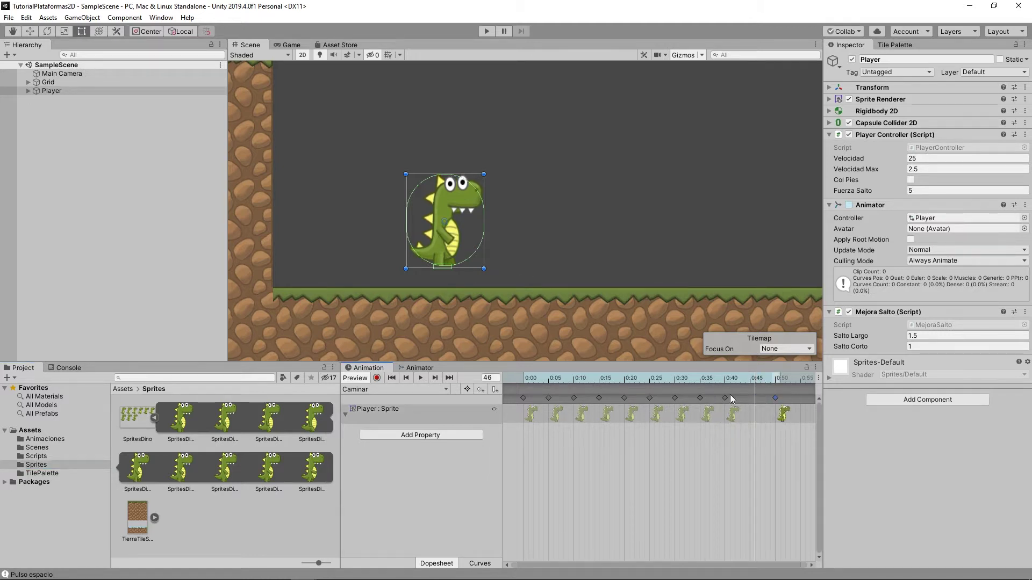
pyautogui.click(706, 380)
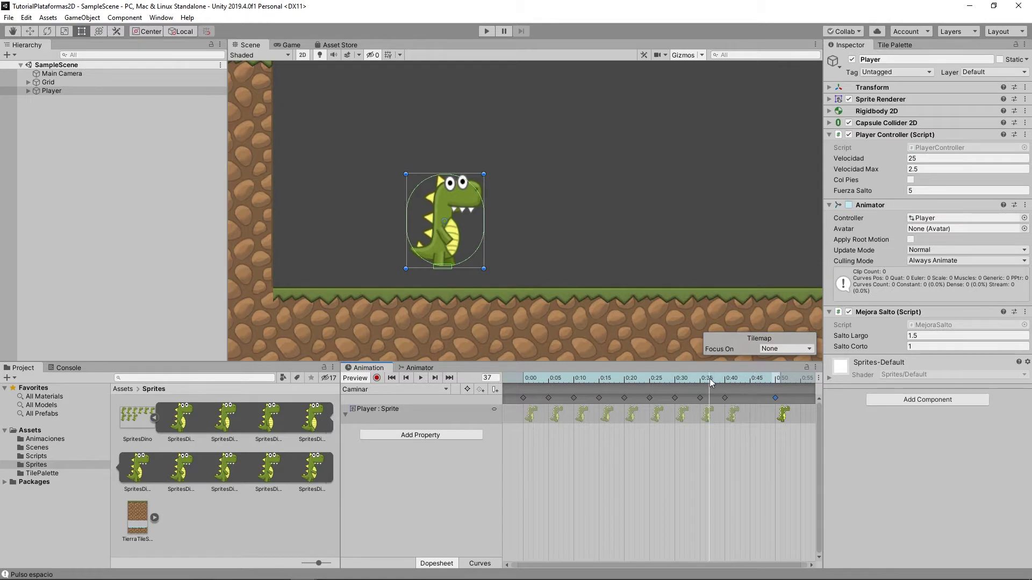
pyautogui.moveTo(709, 378); pyautogui.dragTo(751, 396)
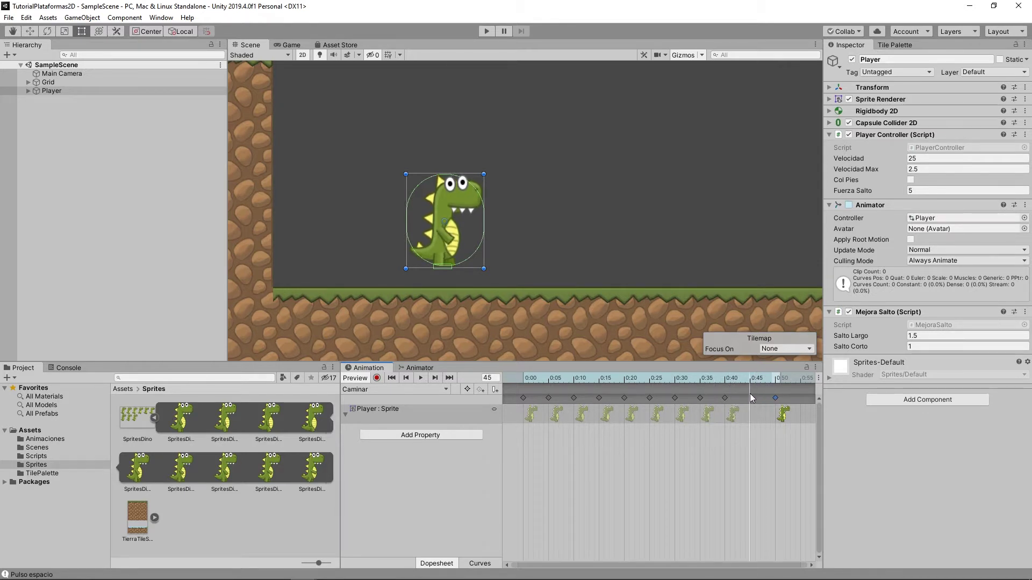
# Insert the SpritesDino_4 sprite as a keyframe at 0:45 and play the updated walk cycle.
pyautogui.click(268, 451)
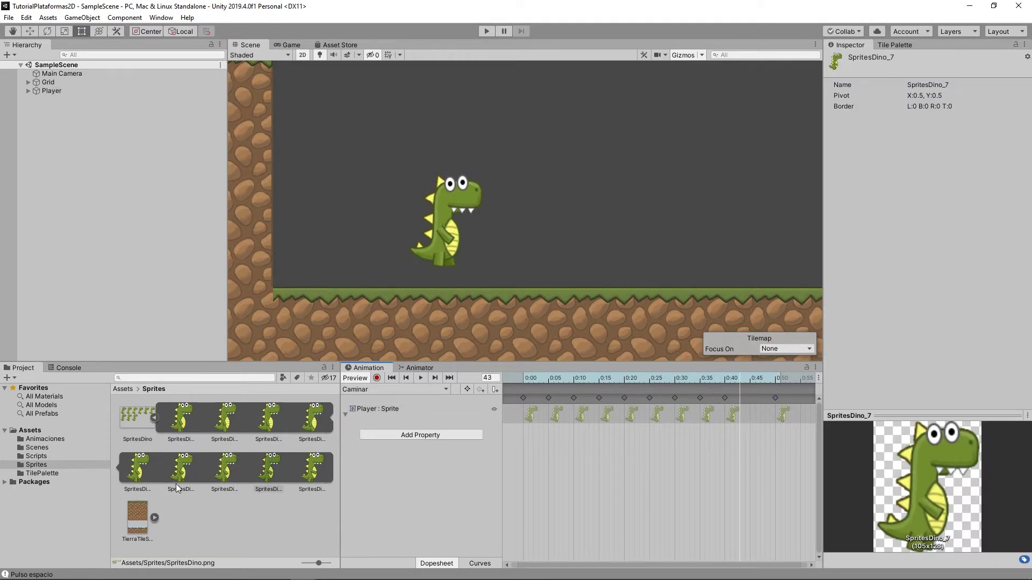
pyautogui.click(133, 468)
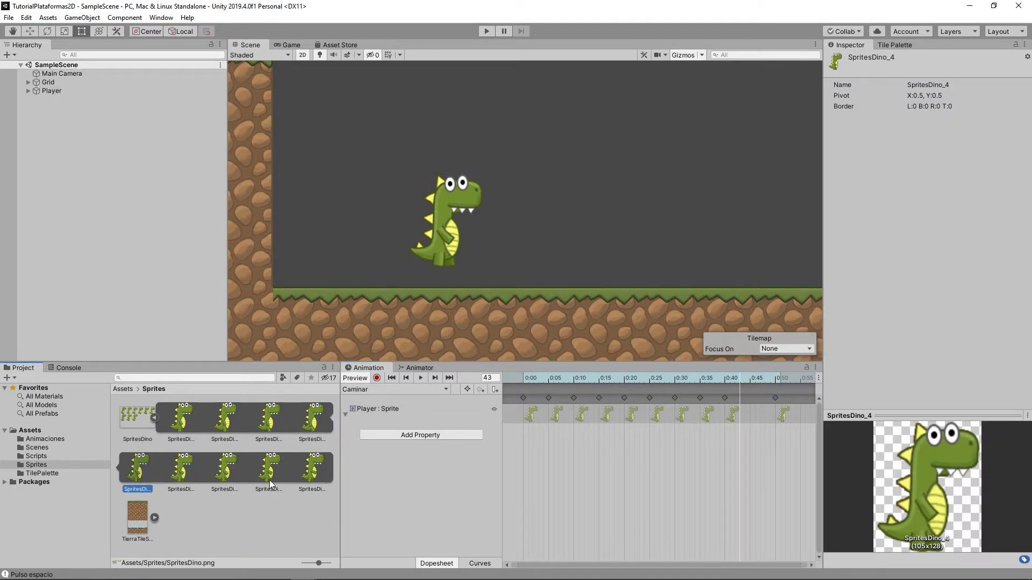
pyautogui.moveTo(320, 477); pyautogui.dragTo(752, 424)
pyautogui.moveTo(744, 375)
pyautogui.mouseDown()
pyautogui.moveTo(743, 388)
pyautogui.moveTo(796, 391)
pyautogui.mouseUp()
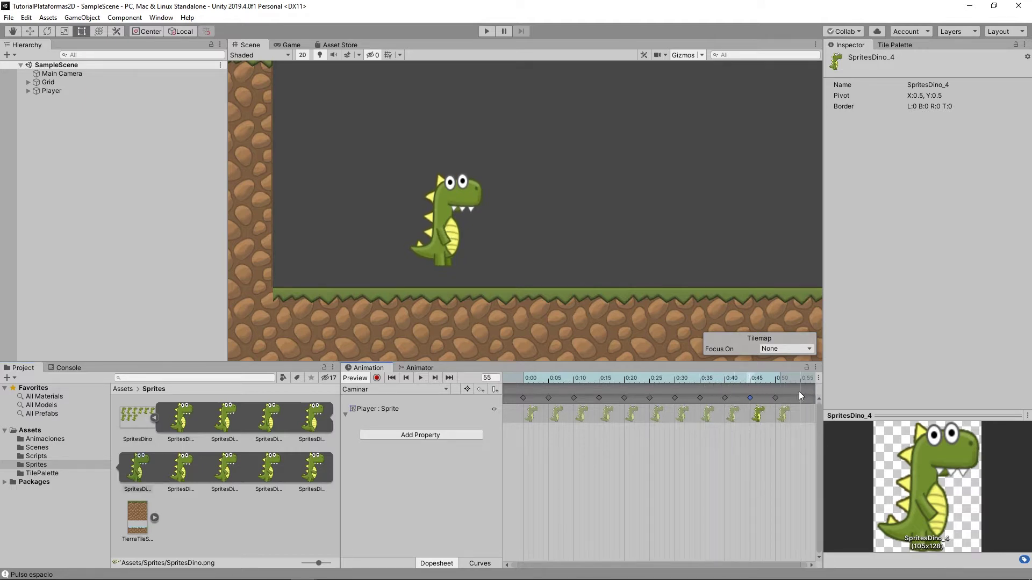
pyautogui.click(421, 378)
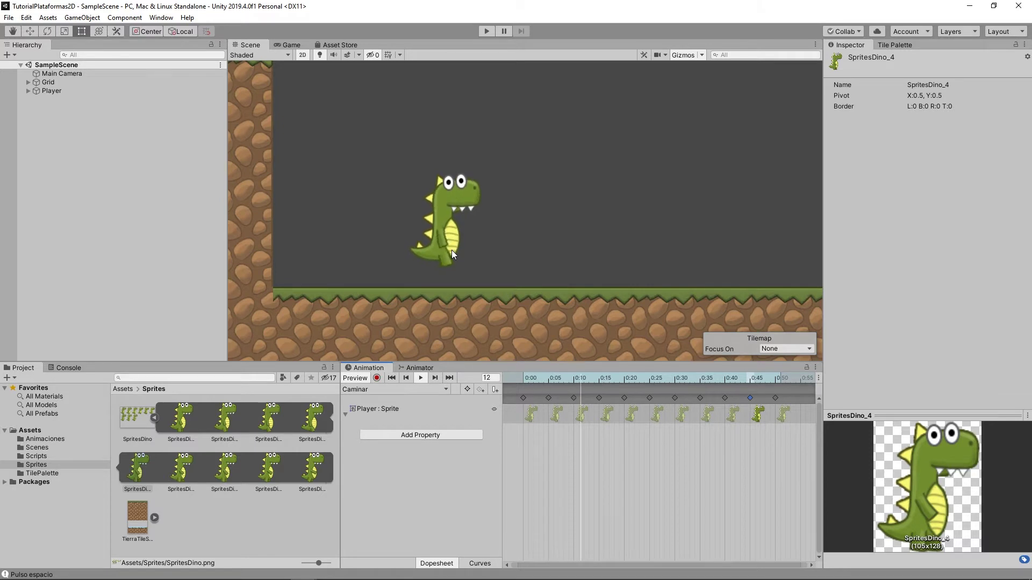
# Run the game and walk the dino right and left, jumping against the left wall.
pyautogui.click(486, 31)
pyautogui.press('Right')
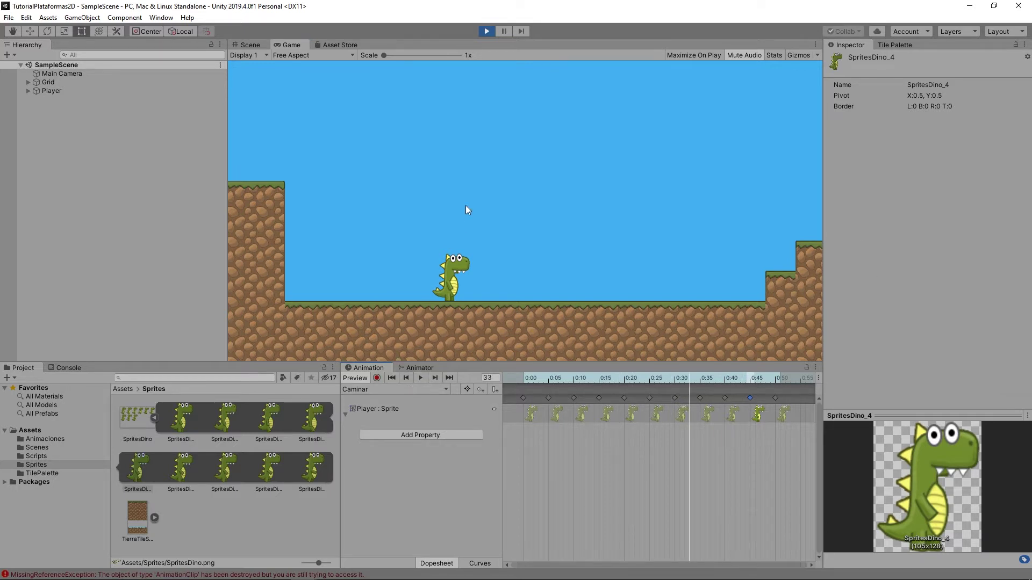
pyautogui.press('Left')
pyautogui.press('Right')
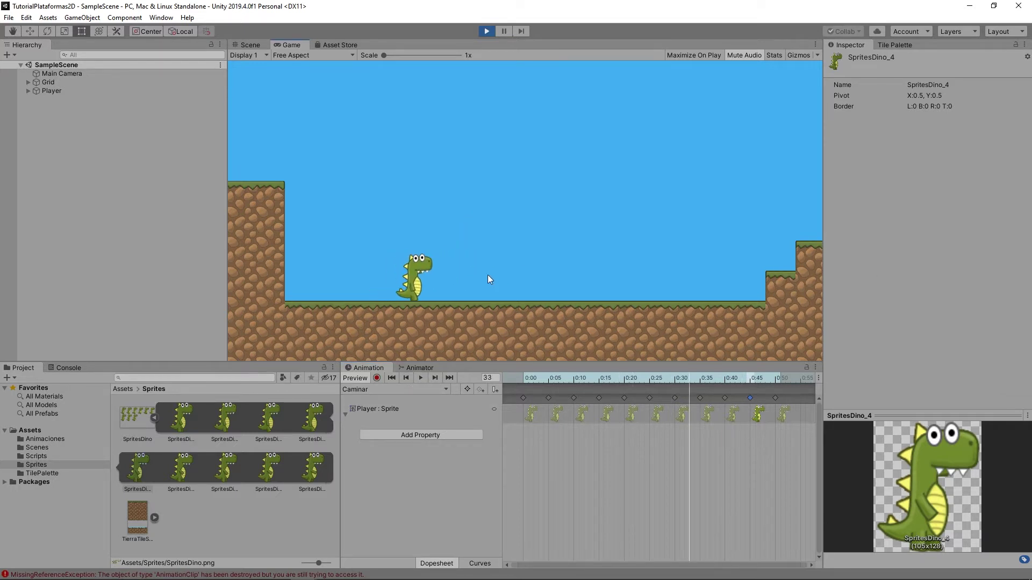
pyautogui.press('Left')
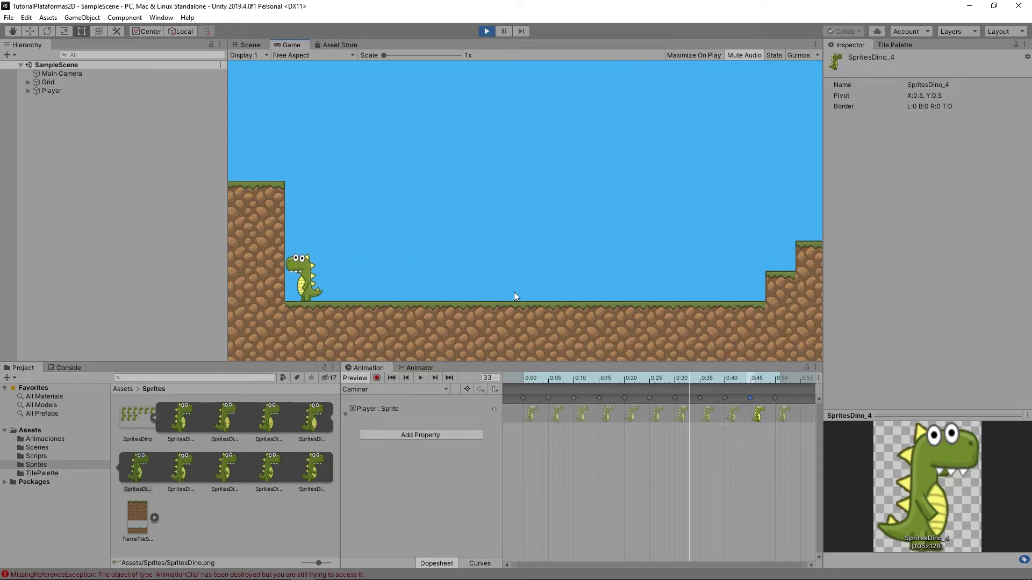
pyautogui.press('space')
pyautogui.press('space')
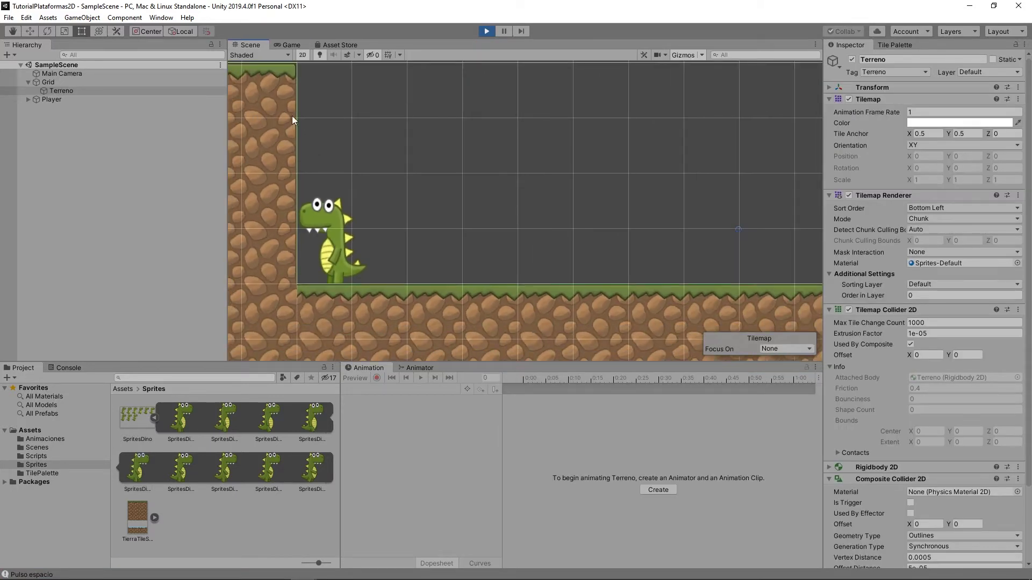
# Create a new folder in Assets and start naming it Materiales.
pyautogui.click(332, 232)
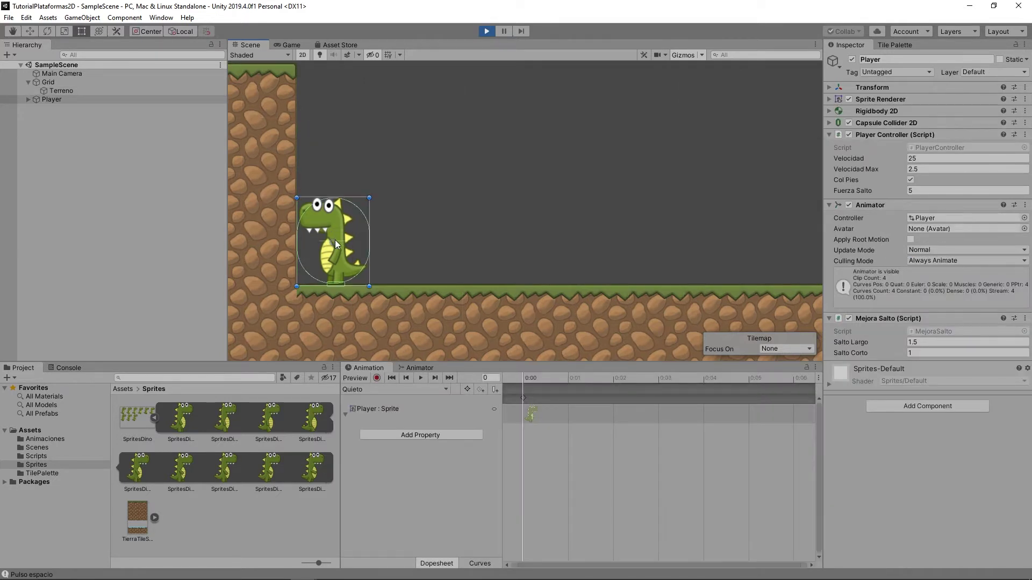
pyautogui.click(30, 431)
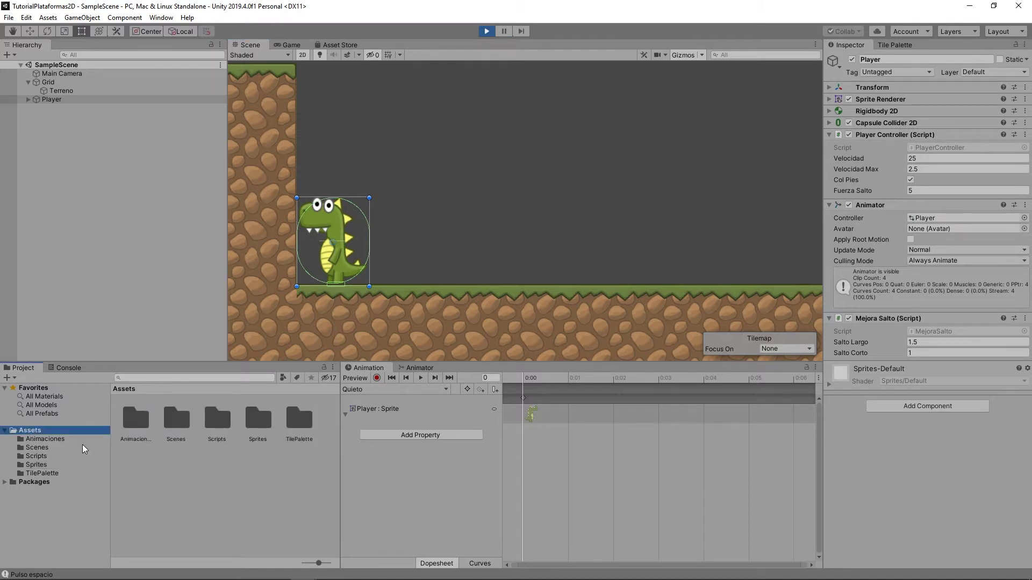
pyautogui.rightClick(210, 485)
pyautogui.moveTo(300, 216)
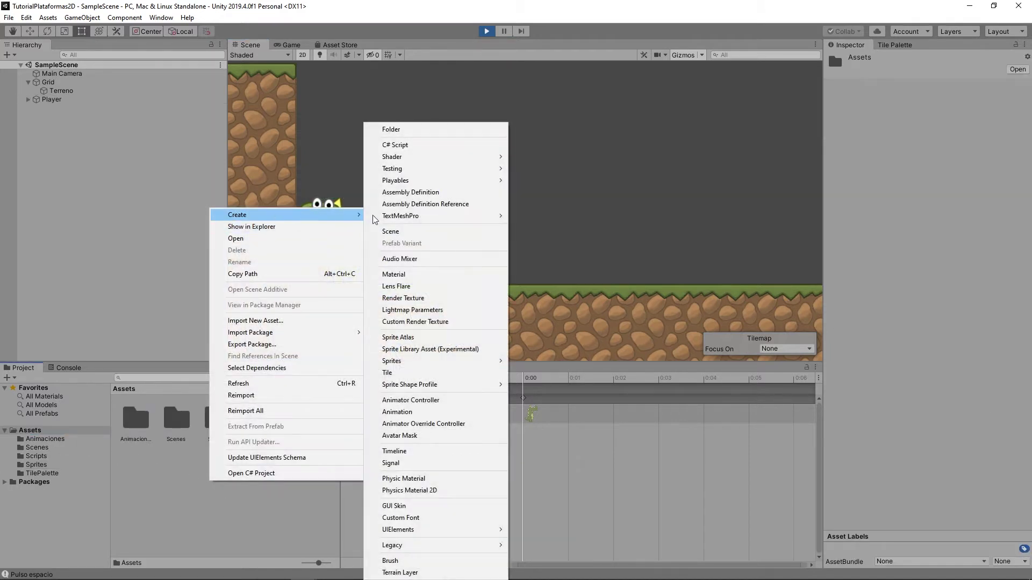
pyautogui.click(439, 130)
pyautogui.write('MAte')
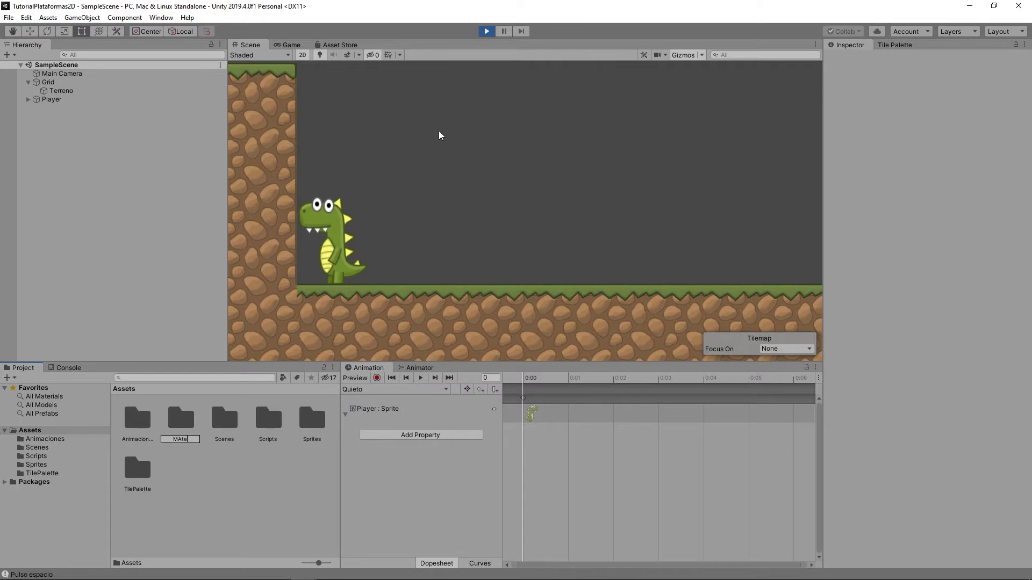
pyautogui.press('BackSpace')
pyautogui.press('BackSpace')
pyautogui.press('BackSpace')
# Name the folder Materiales and create a Physics Material 2D named 'Sin Fricción' inside it.
pyautogui.write('ateriales')
pyautogui.press('Return')
pyautogui.doubleClick(181, 418)
pyautogui.rightClick(219, 441)
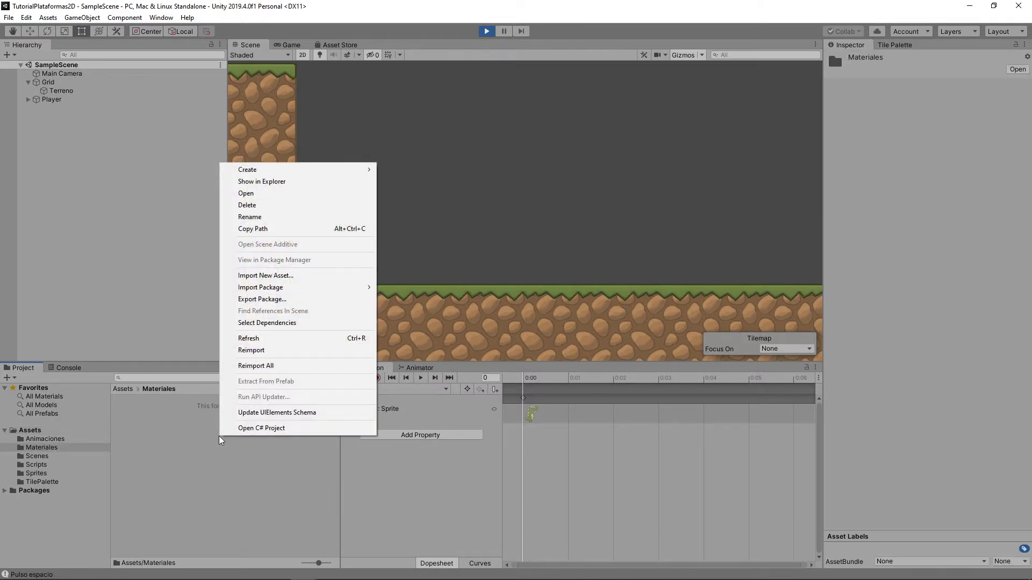
pyautogui.moveTo(338, 172)
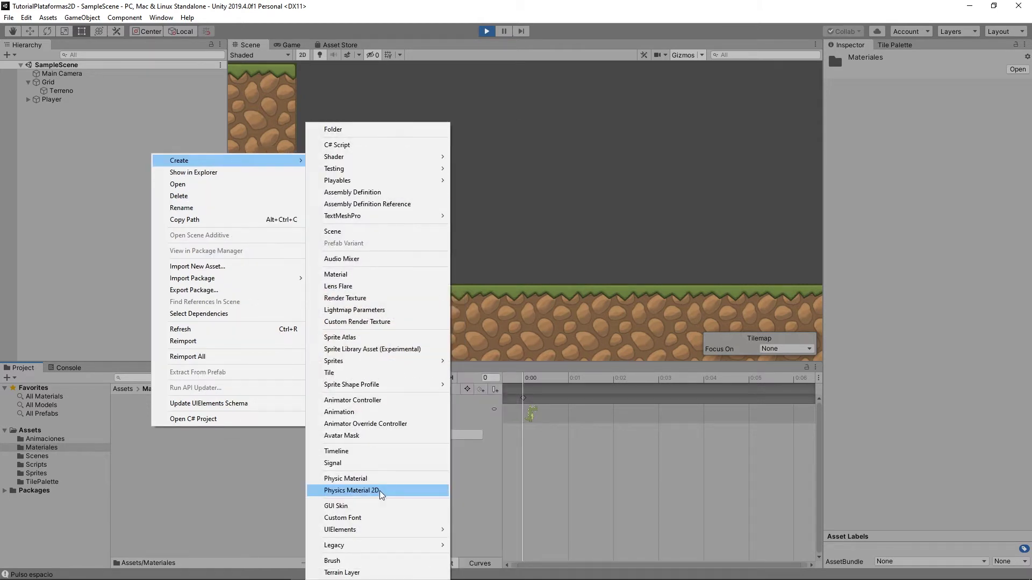
pyautogui.click(380, 493)
pyautogui.write('Sin Fricción')
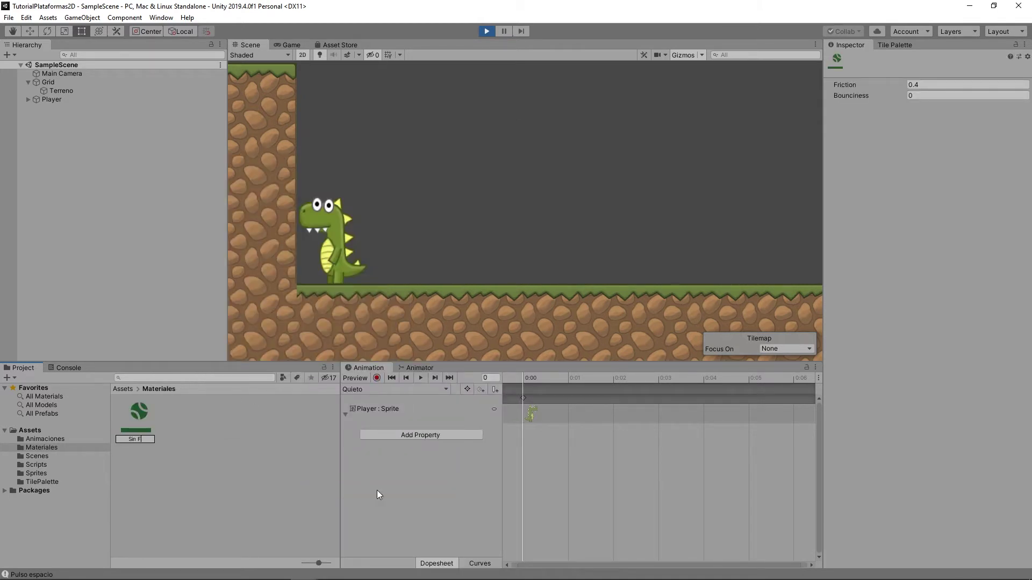
pyautogui.press('Return')
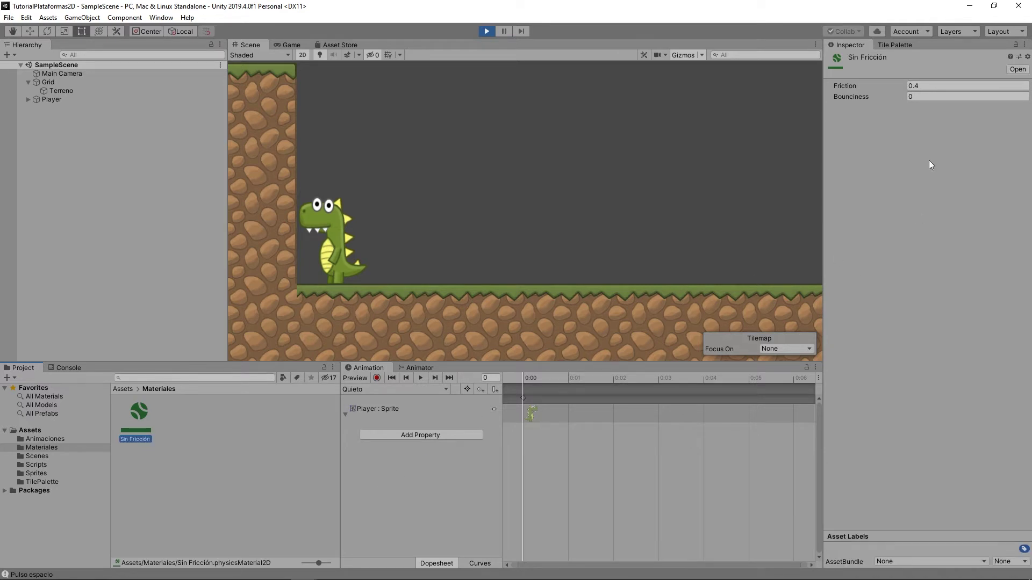
# Set Sin Fricción's Friction to 0, stop play mode and select the Terreno tilemap.
pyautogui.click(839, 86)
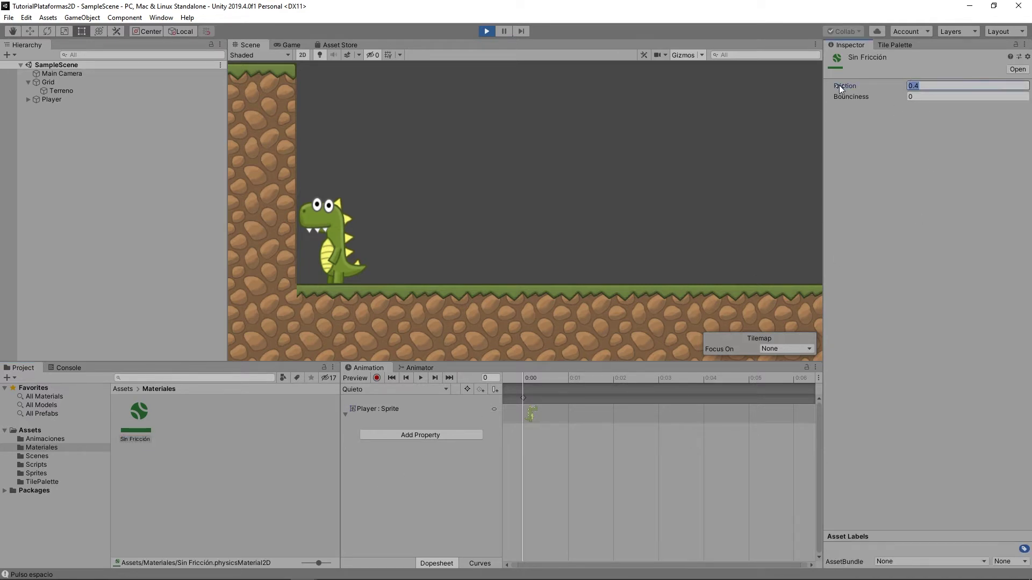
pyautogui.write('0')
pyautogui.hotkey('ctrl', 'p')
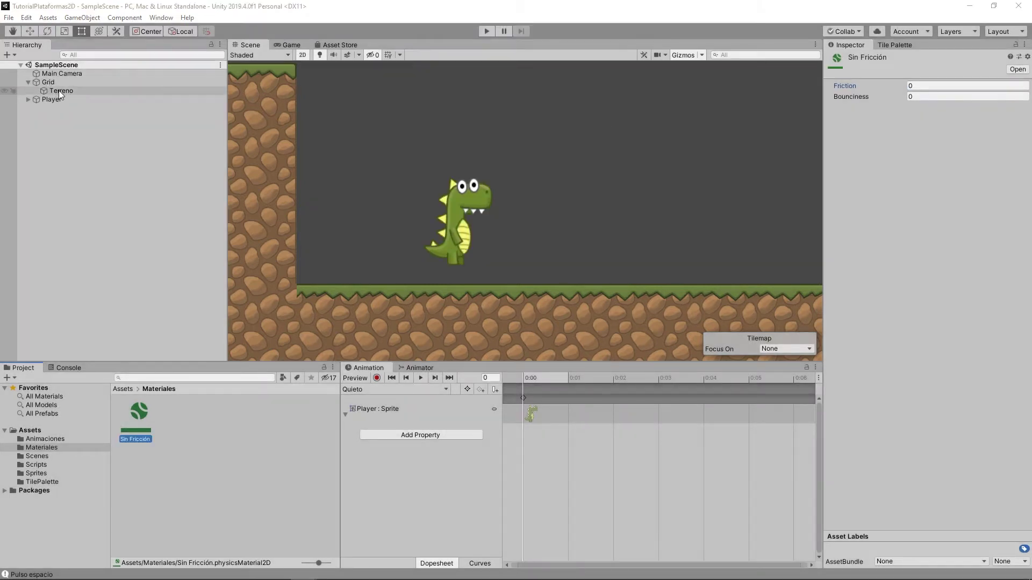
pyautogui.click(60, 91)
pyautogui.scroll(-2, 328, 218)
# Assign Sin Fricción to Terreno's Composite Collider 2D Material and start the game.
pyautogui.scroll(-2, 328, 218)
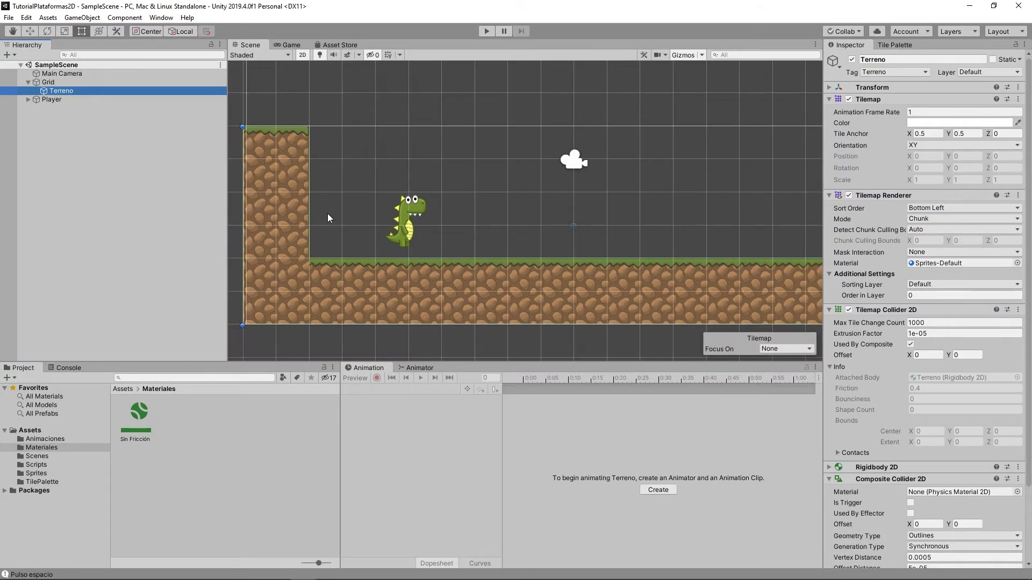
pyautogui.scroll(-1, 327, 214)
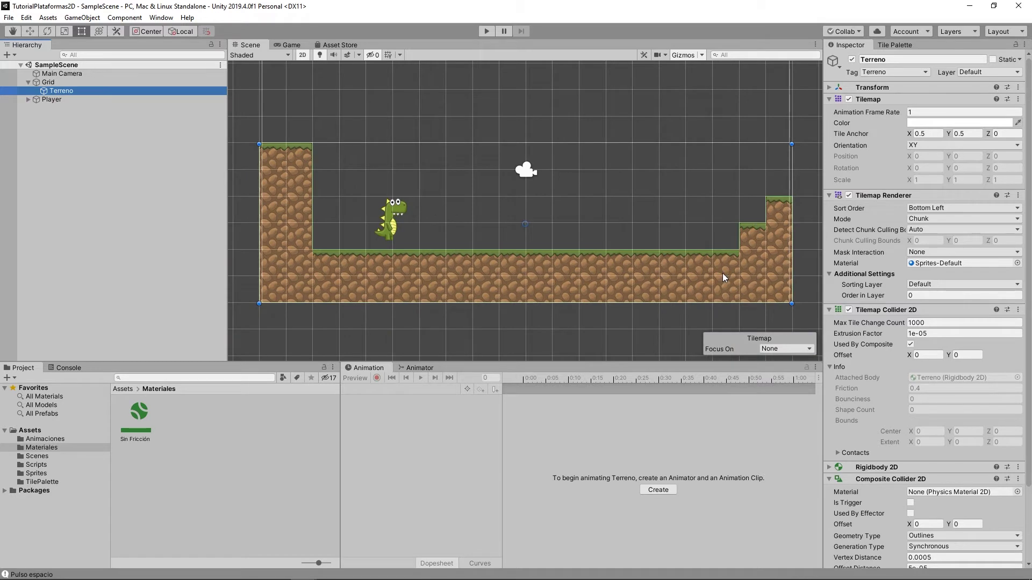
pyautogui.scroll(-3, 903, 457)
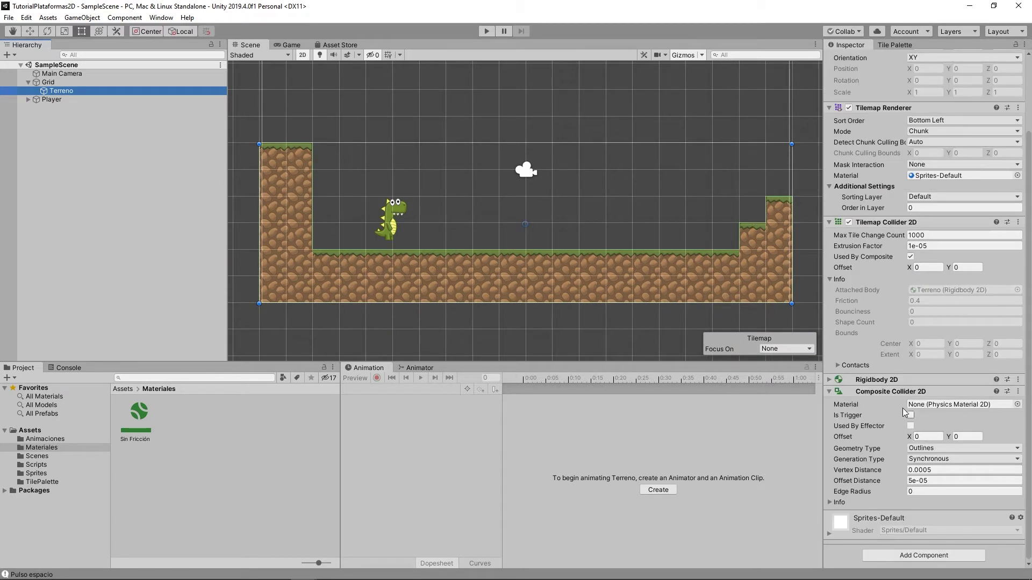
pyautogui.click(1017, 404)
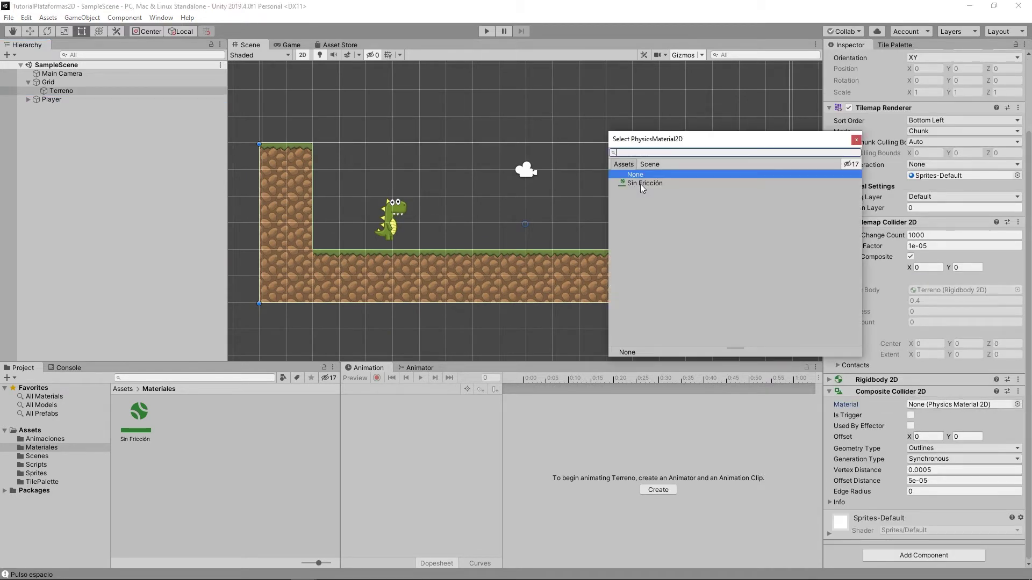
pyautogui.click(644, 182)
pyautogui.click(486, 31)
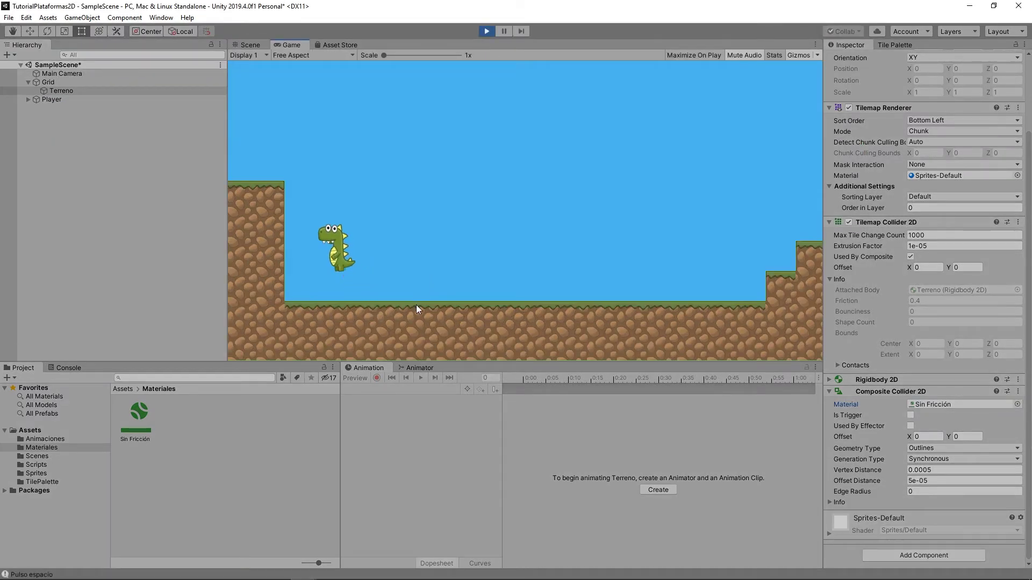
# Test walking and jumping on the frictionless terrain, then stop play and list the Scripts folder.
pyautogui.press('Left')
pyautogui.press('Right')
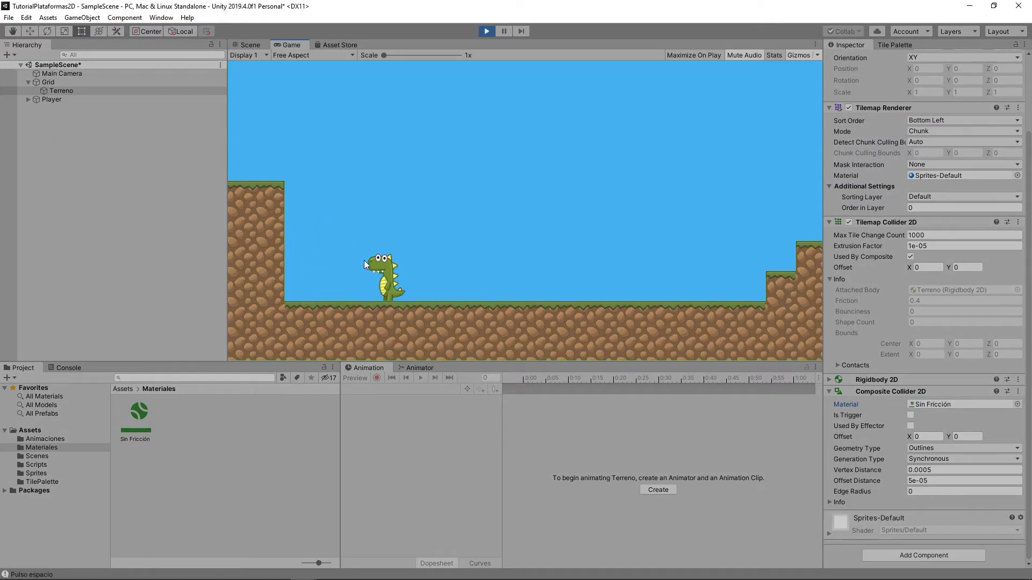
pyautogui.press('Right')
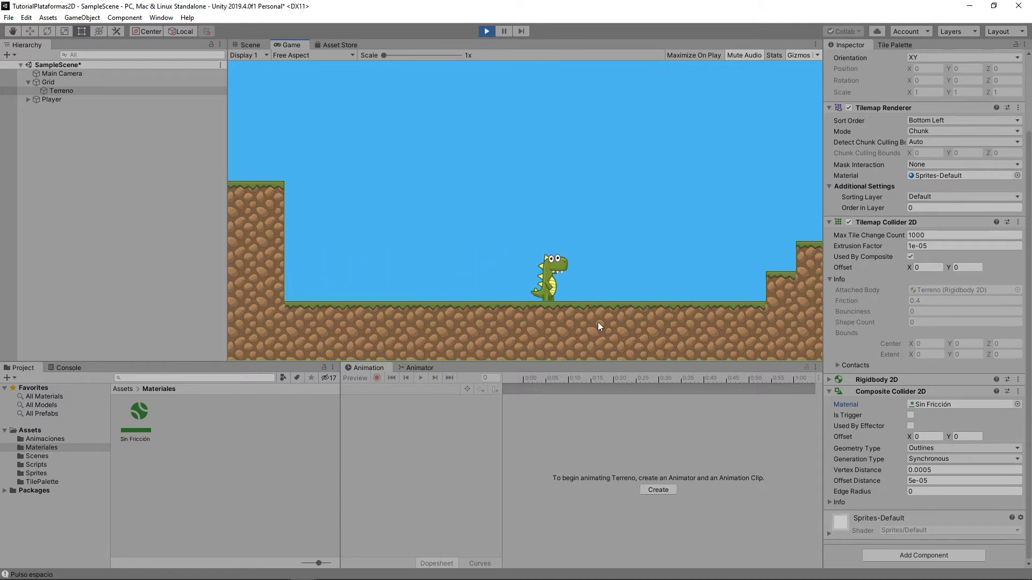
pyautogui.press('Left')
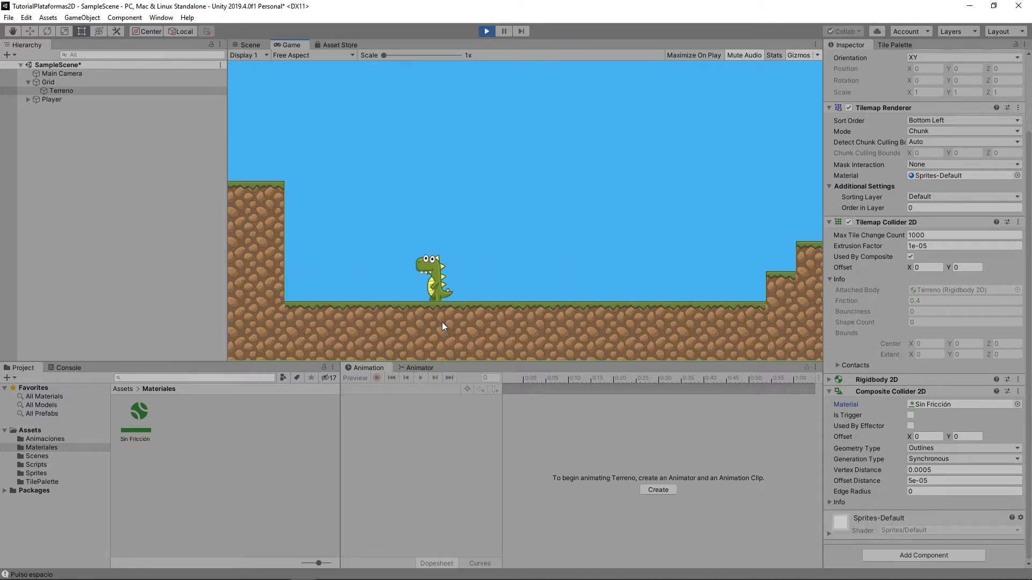
pyautogui.press('space')
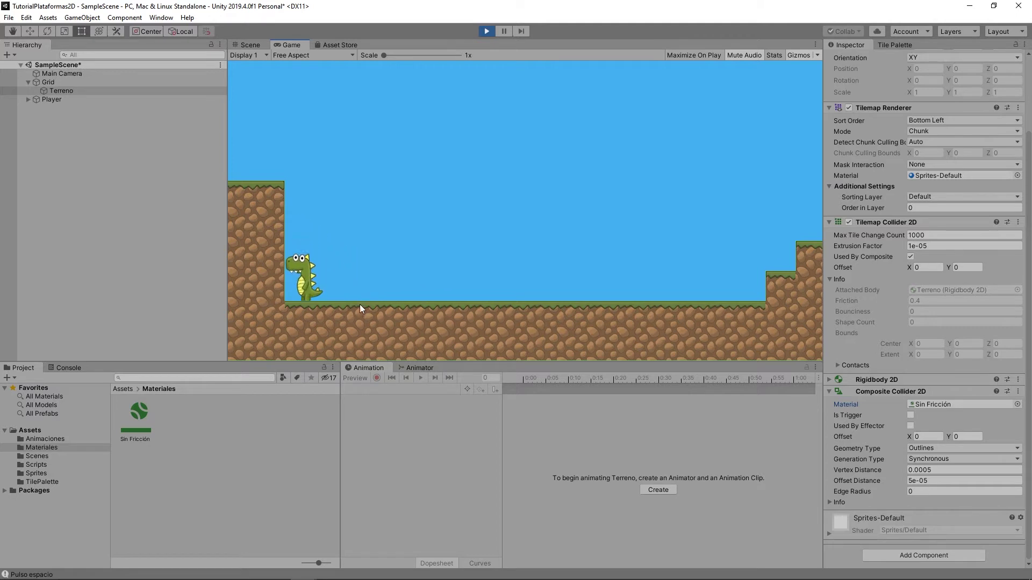
pyautogui.press('Right')
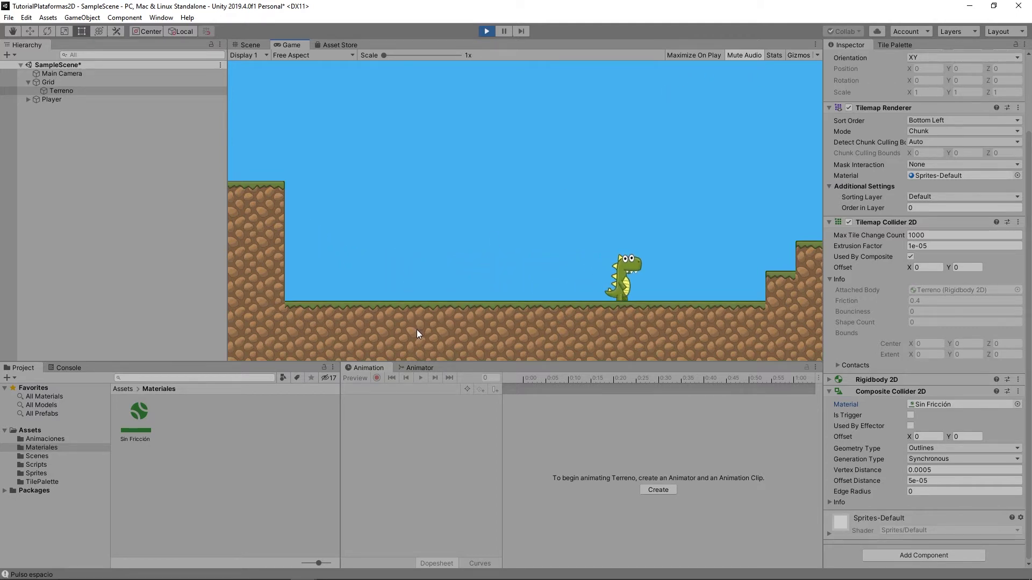
pyautogui.press('Left')
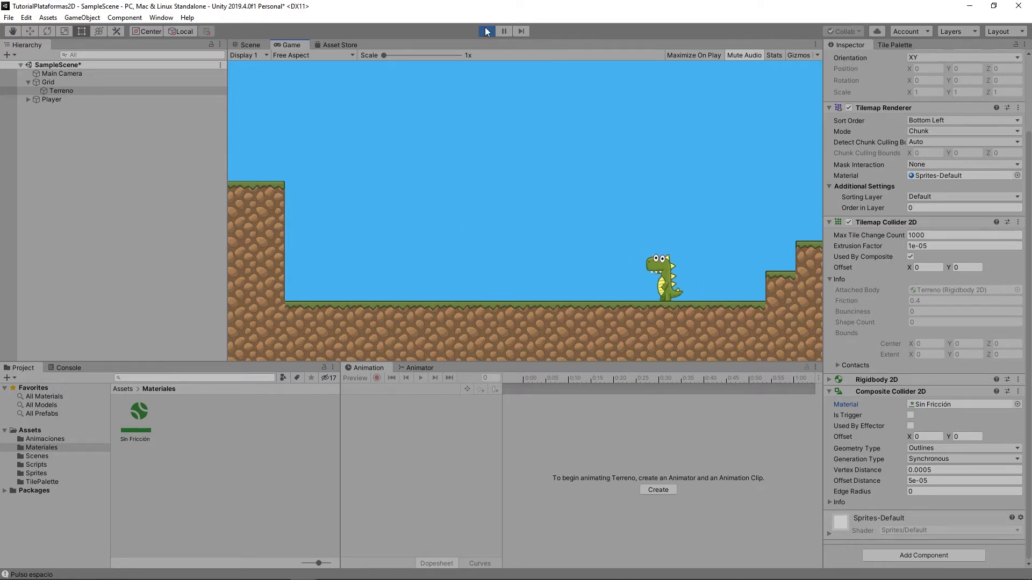
pyautogui.click(485, 28)
pyautogui.click(46, 464)
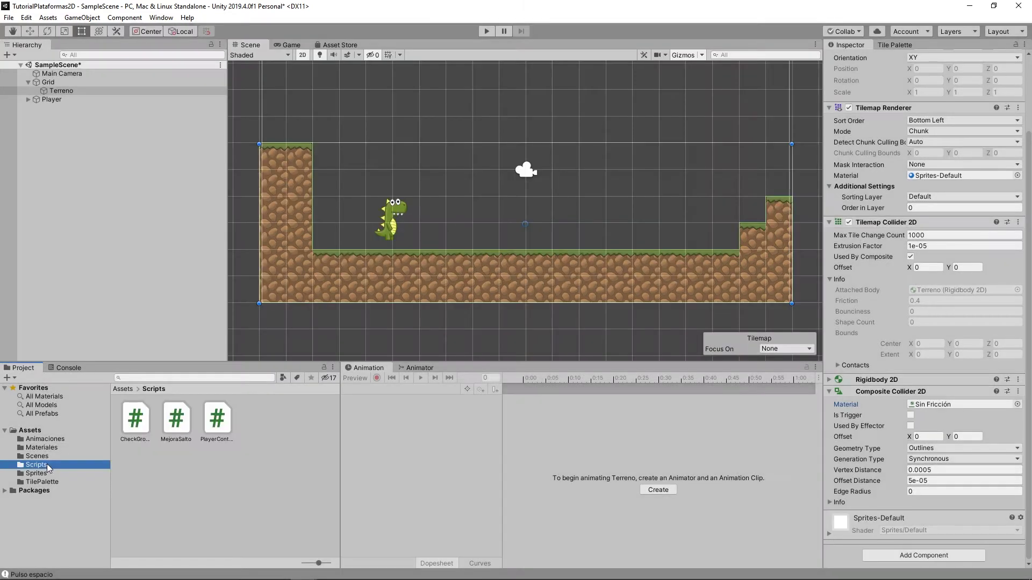
# In PlayerController's FixedUpdate, add an 'if (h == 0) {' block after line 50.
pyautogui.doubleClick(224, 427)
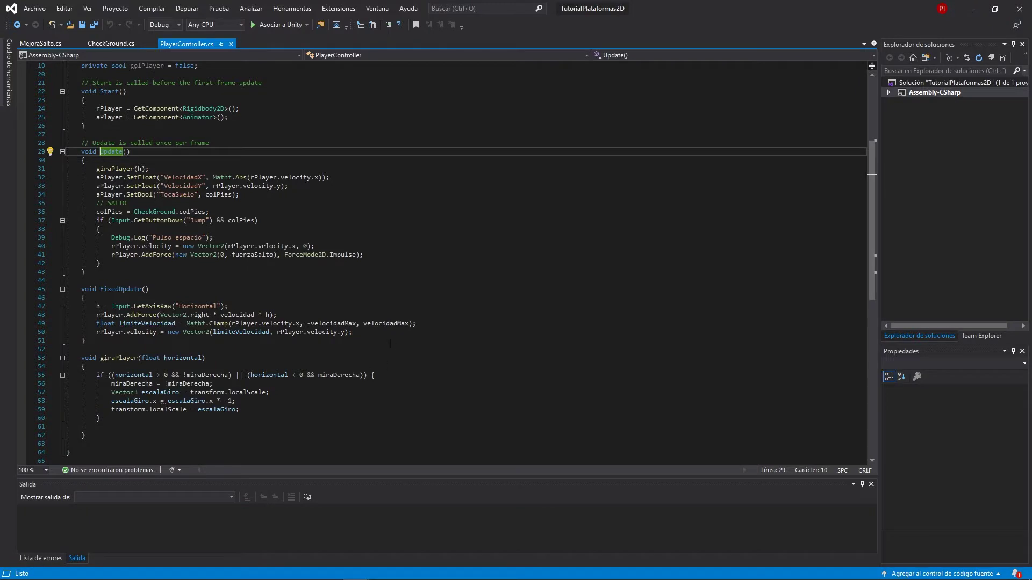
pyautogui.click(374, 333)
pyautogui.press('Return')
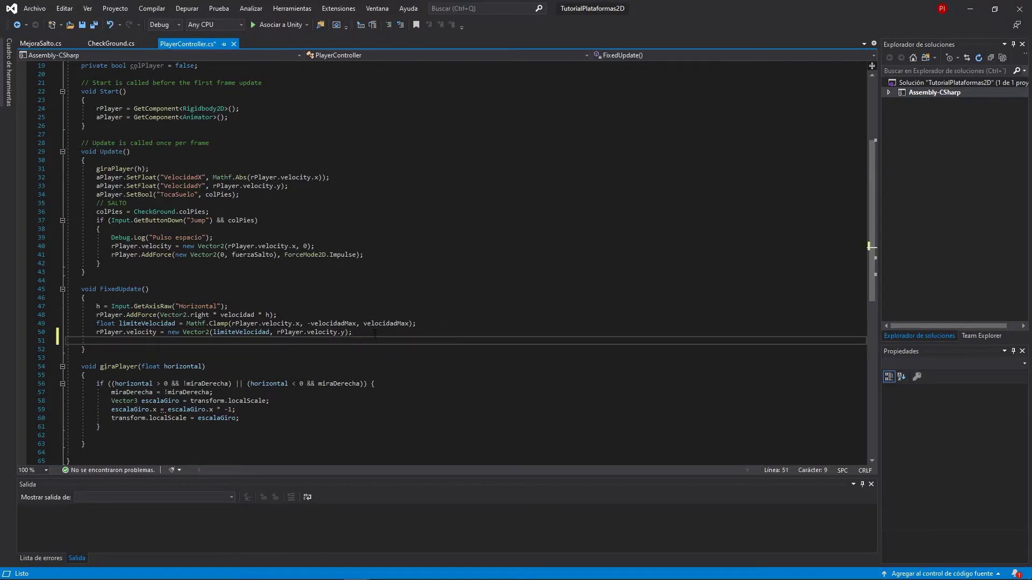
pyautogui.write('if (h ==0) {')
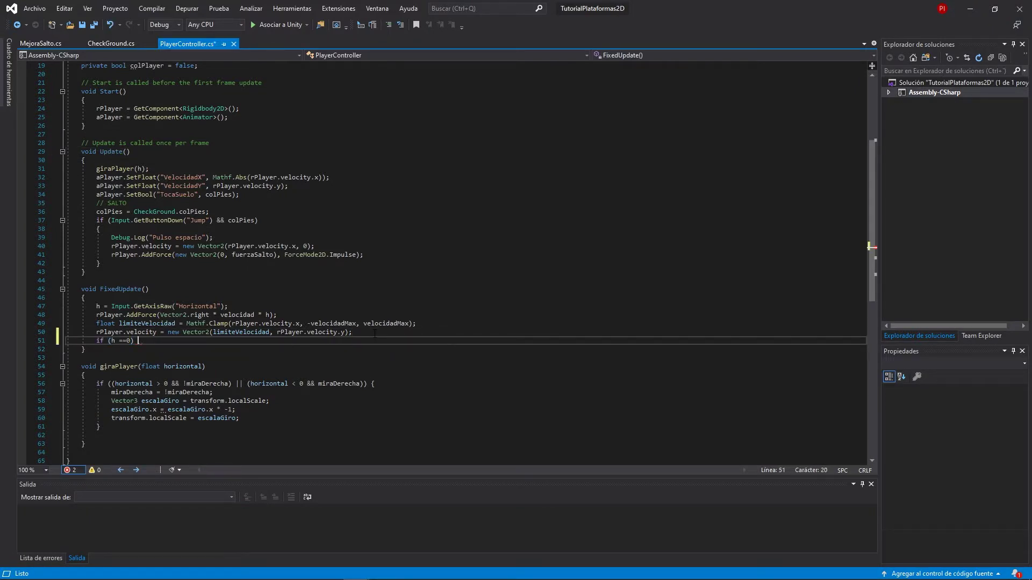
pyautogui.press('Return')
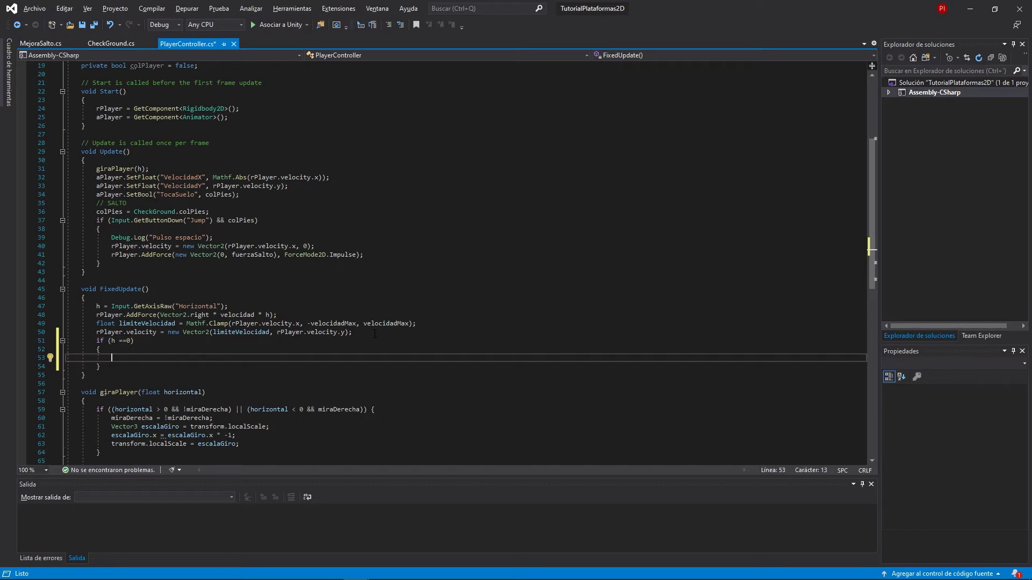
# Inside the block, copy rPlayer's velocity into velocidadArreglada and multiply it by friccionSuelo.
pyautogui.write('vec')
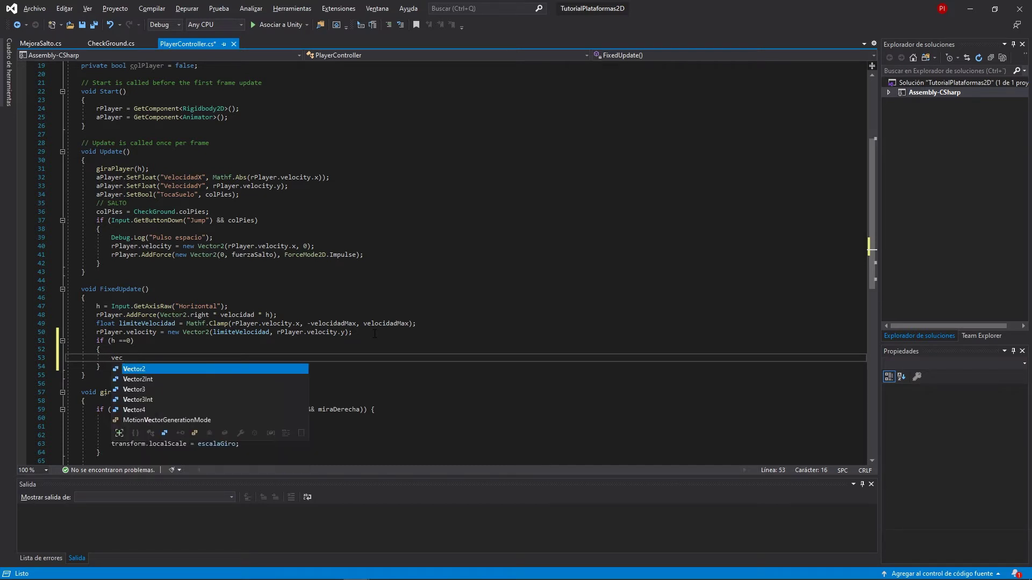
pyautogui.write('t')
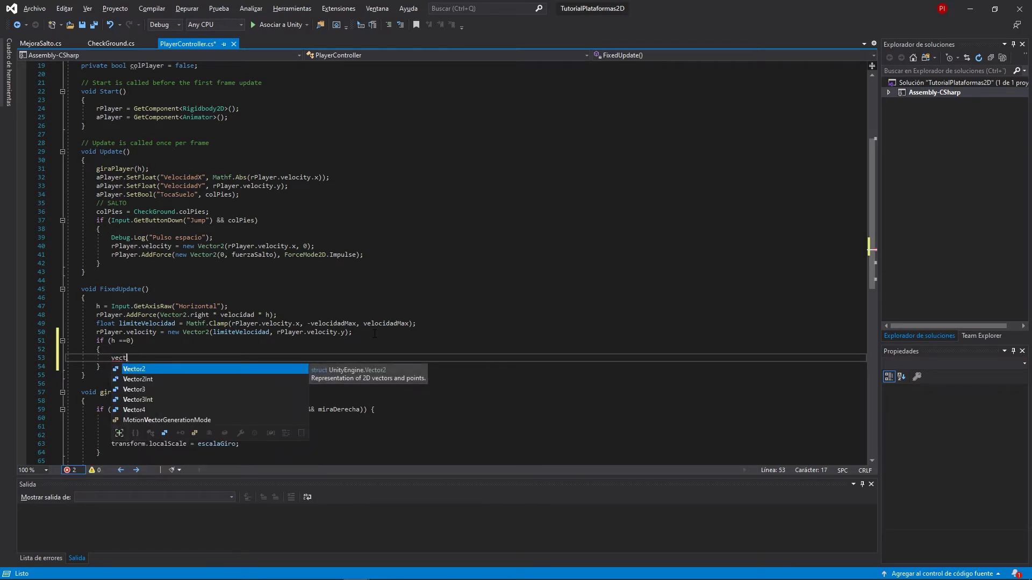
pyautogui.write('or3')
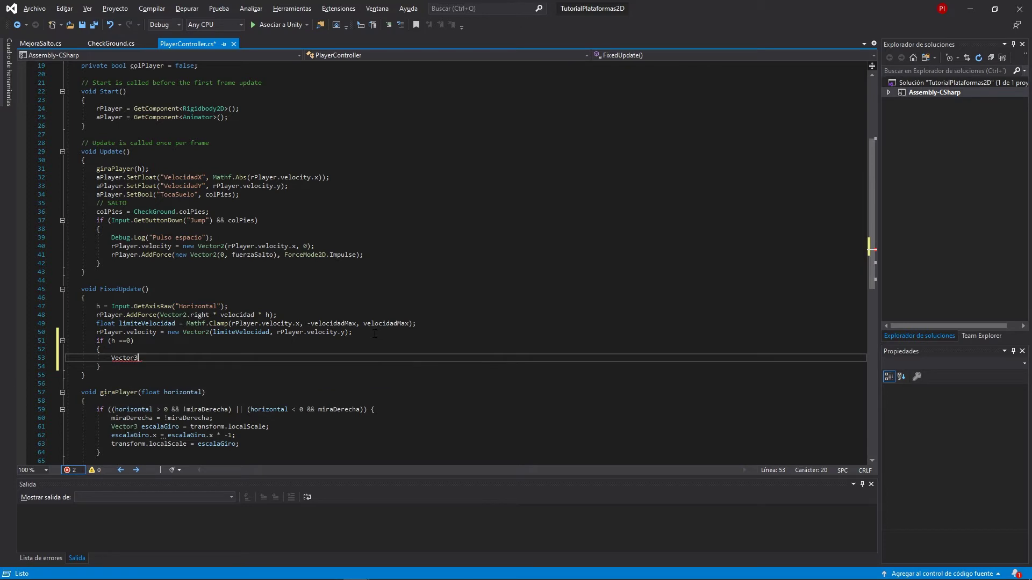
pyautogui.write(' velocidadArreglada')
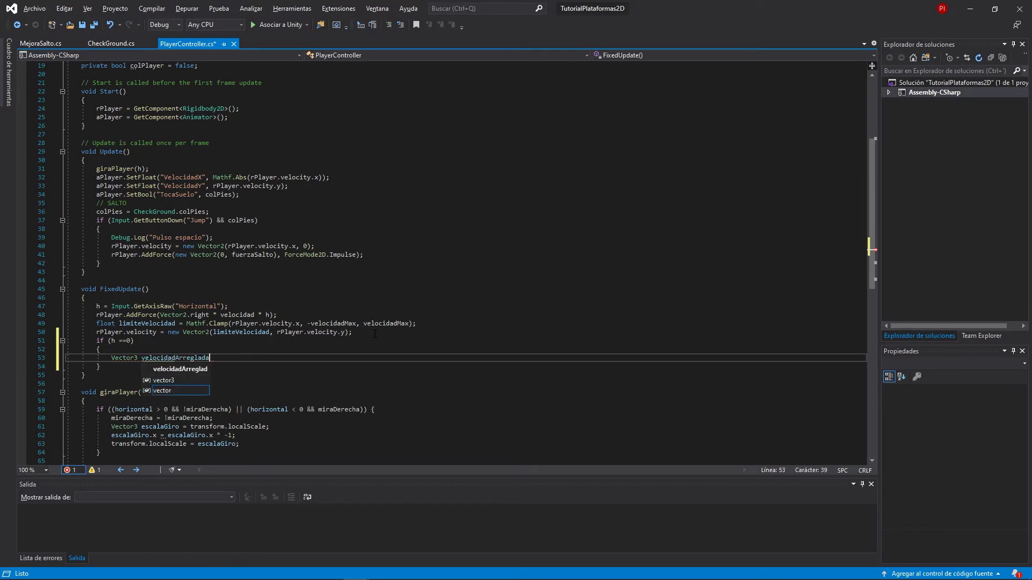
pyautogui.write(' = r')
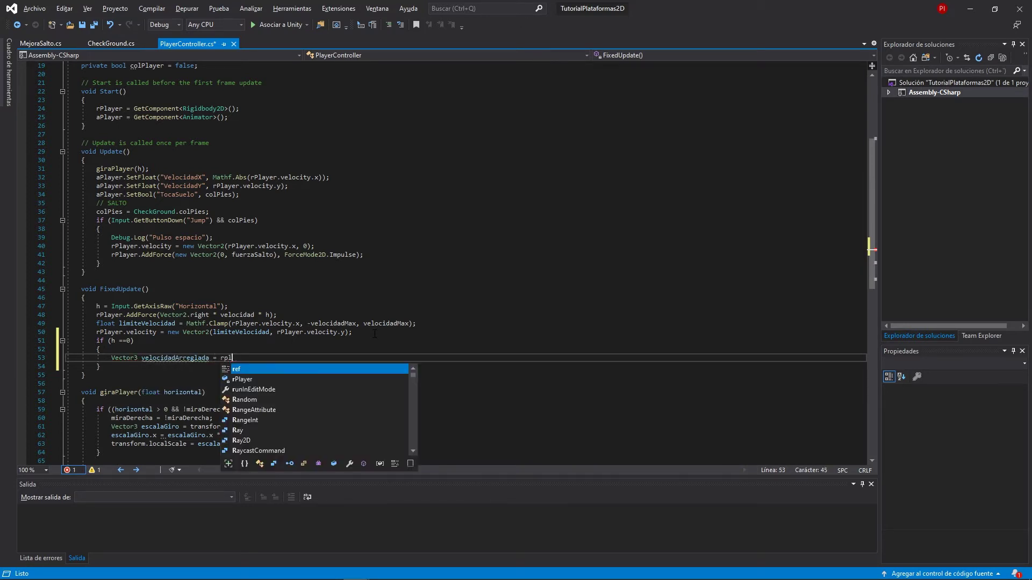
pyautogui.write('Player.velo;')
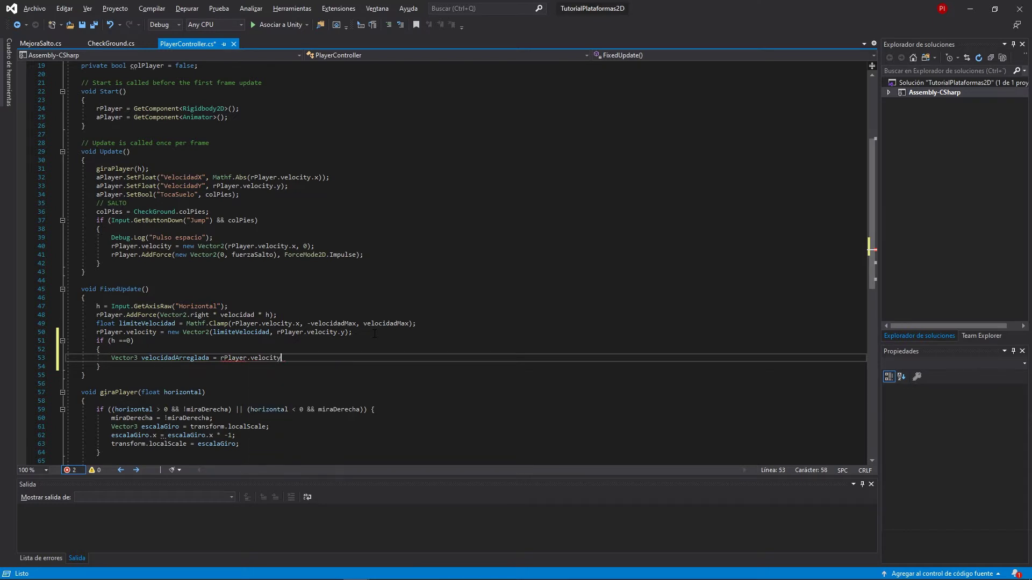
pyautogui.press('Return')
pyautogui.write('velocidadArreglada *')
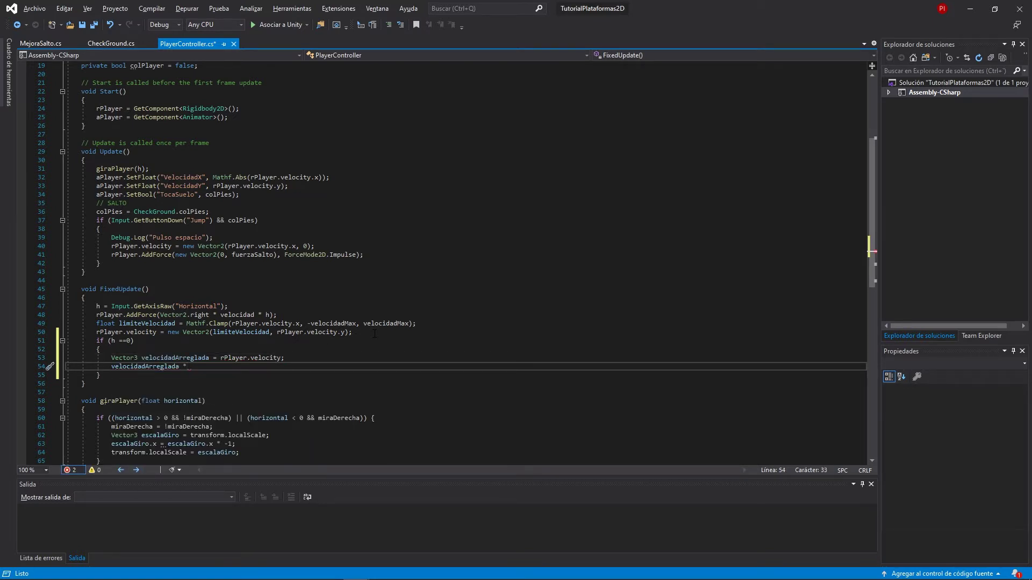
pyautogui.write('=')
pyautogui.write(' friccion')
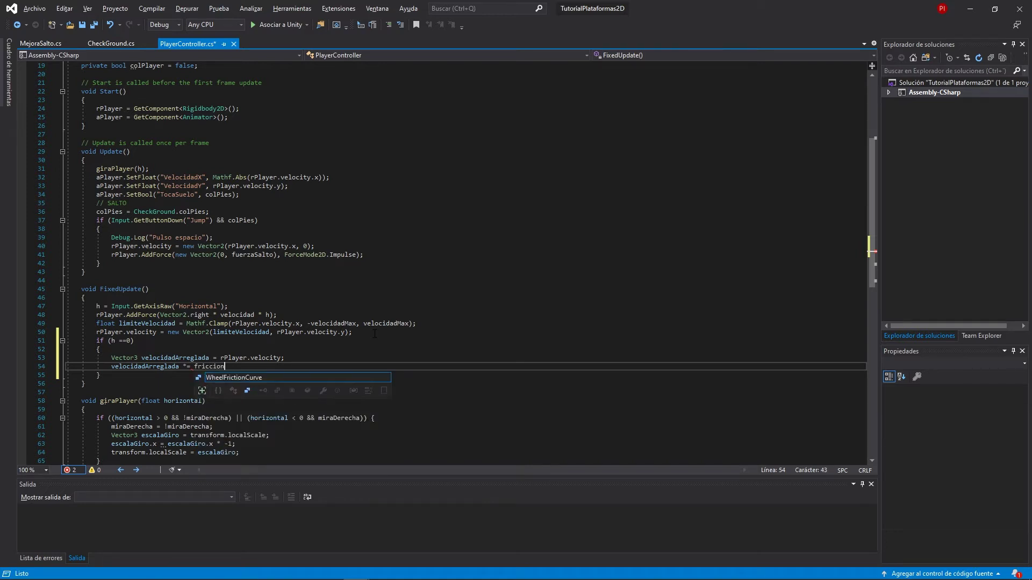
pyautogui.write('Suelo;')
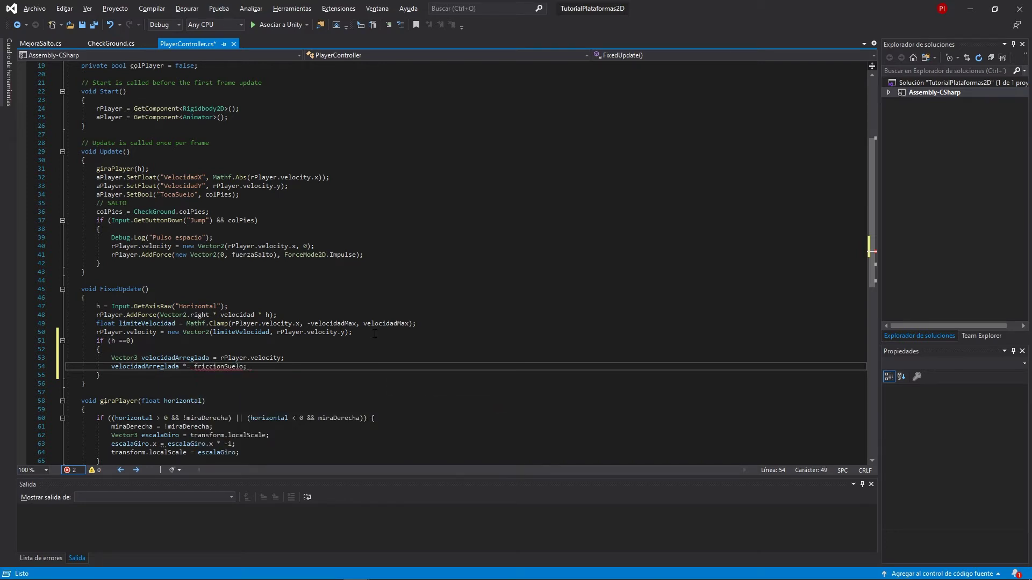
pyautogui.press('Return')
# Assign velocidadArreglada back to rPlayer.velocity and save the script.
pyautogui.write('rpla')
pyautogui.press('Tab')
pyautogui.write('.')
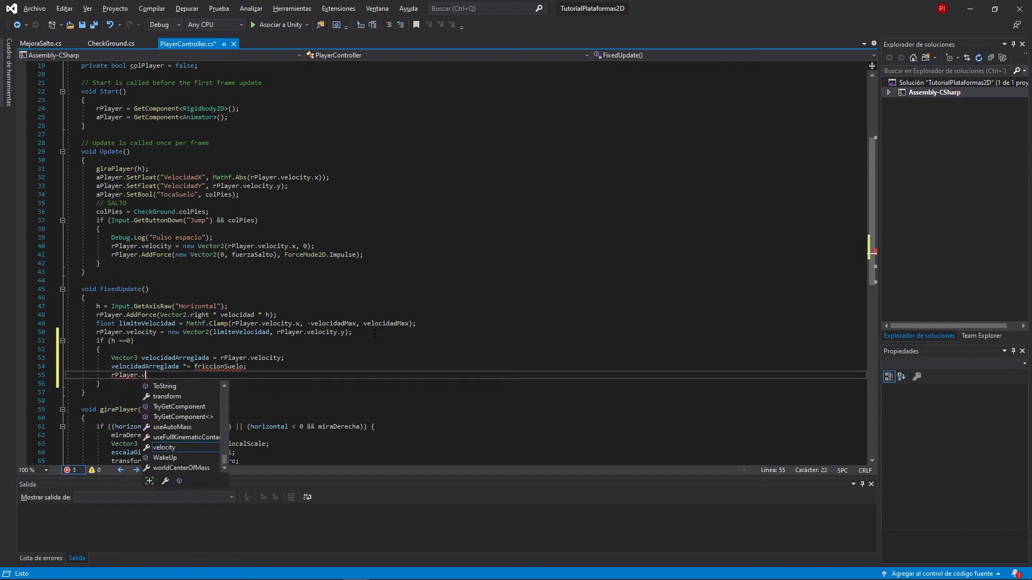
pyautogui.write('v')
pyautogui.press('Tab')
pyautogui.write('= ')
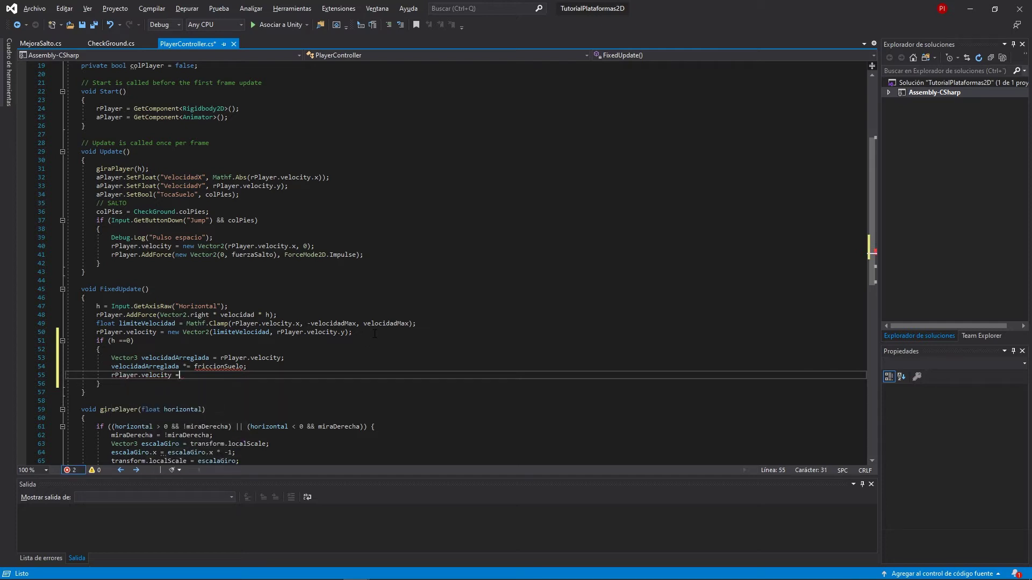
pyautogui.write('ve')
pyautogui.press('Down')
pyautogui.press('Tab')
pyautogui.write(';')
pyautogui.hotkey('ctrl', 's')
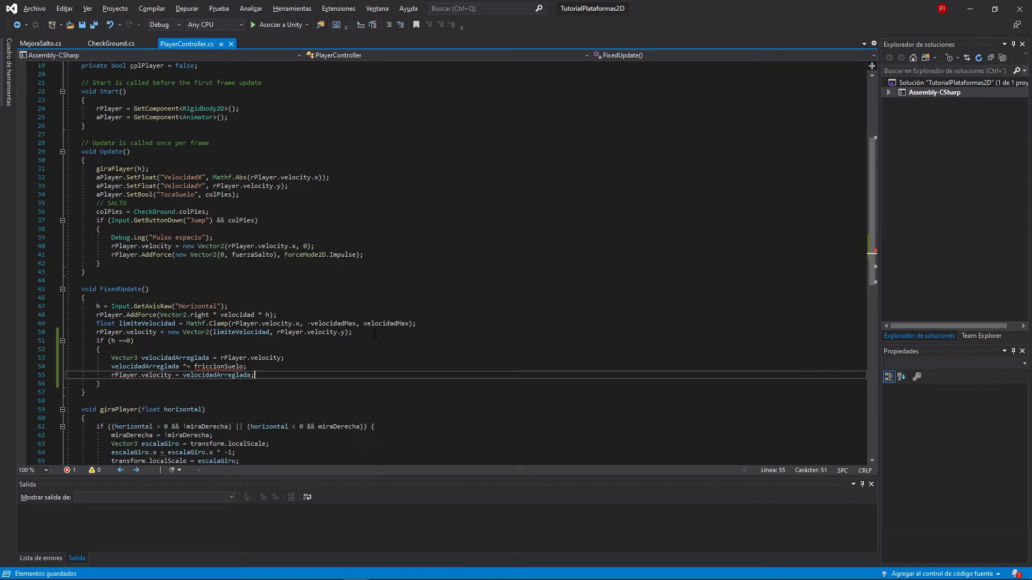
pyautogui.press('Up')
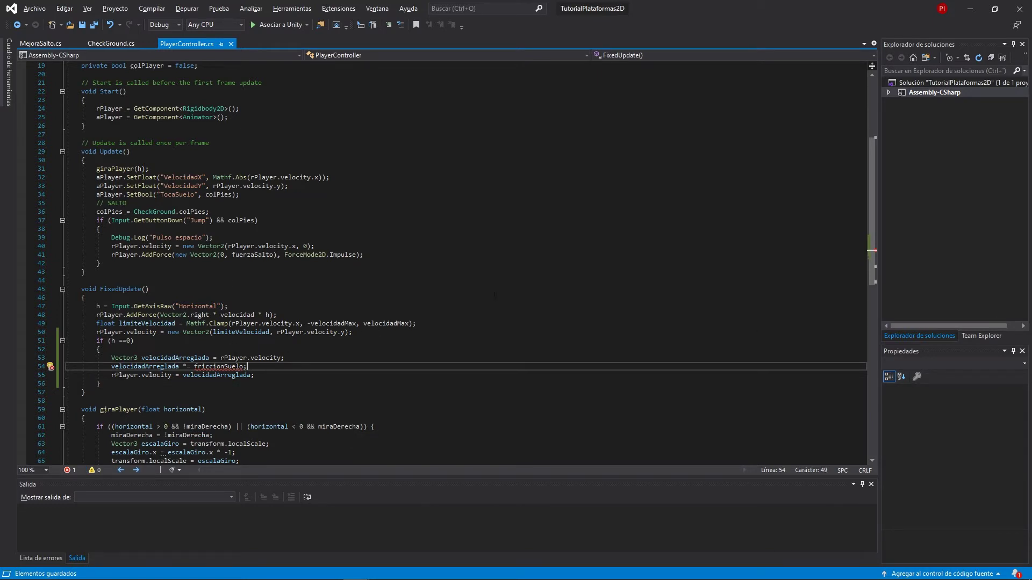
pyautogui.scroll(6, 354, 333)
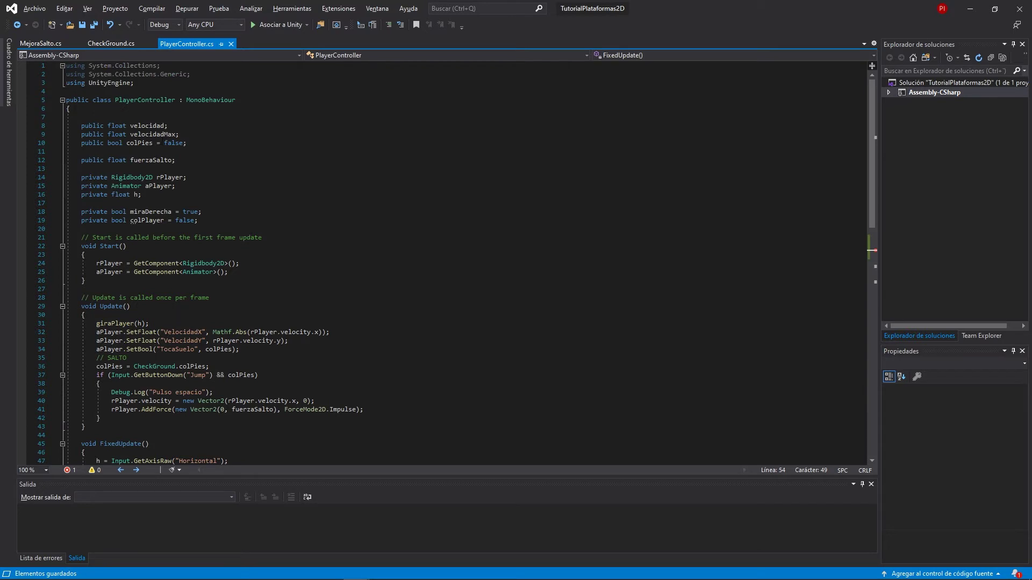
# Declare 'public float friccionSuelo;' above colPies in PlayerController, then return to Unity.
pyautogui.click(197, 144)
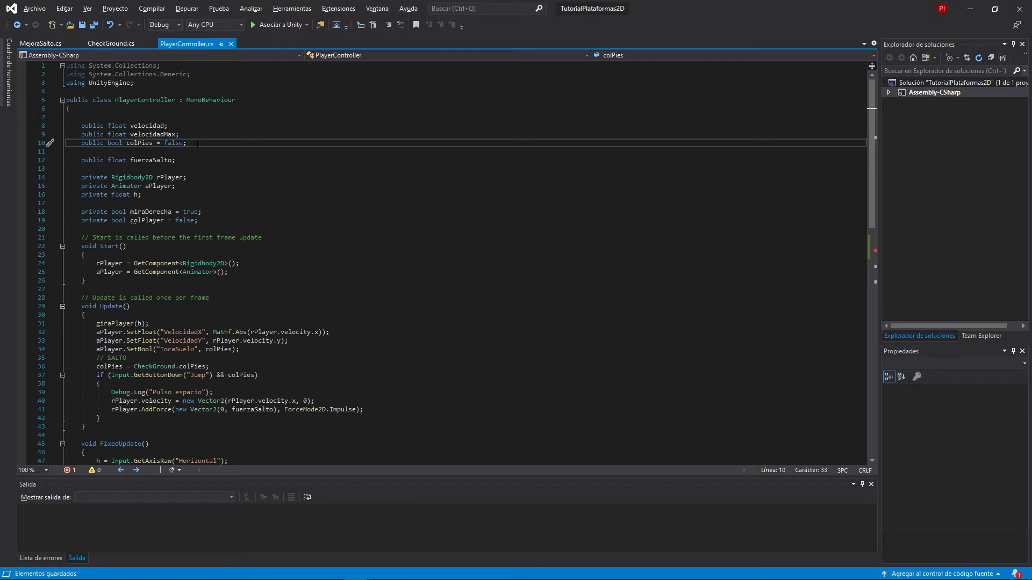
pyautogui.press('Home')
pyautogui.press('Return')
pyautogui.press('Up')
pyautogui.write('public flo')
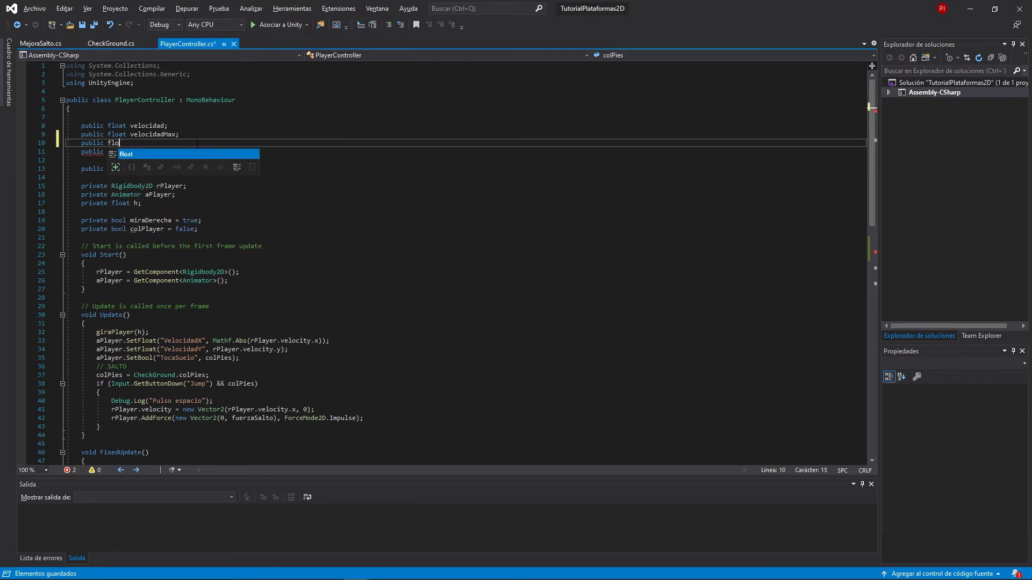
pyautogui.write('at friccion')
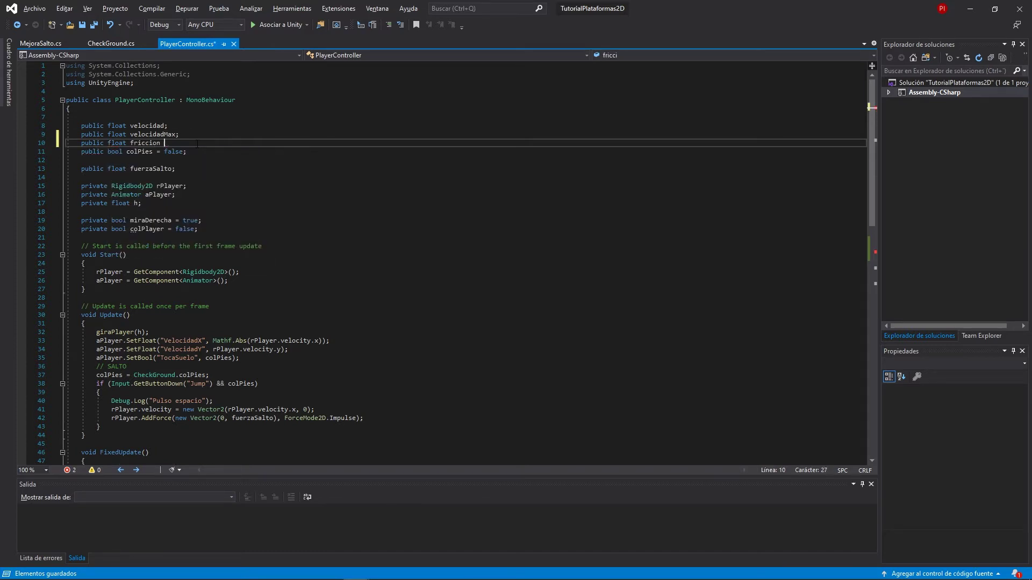
pyautogui.press('BackSpace')
pyautogui.write('Suelo;')
pyautogui.scroll(-1, 220, 202)
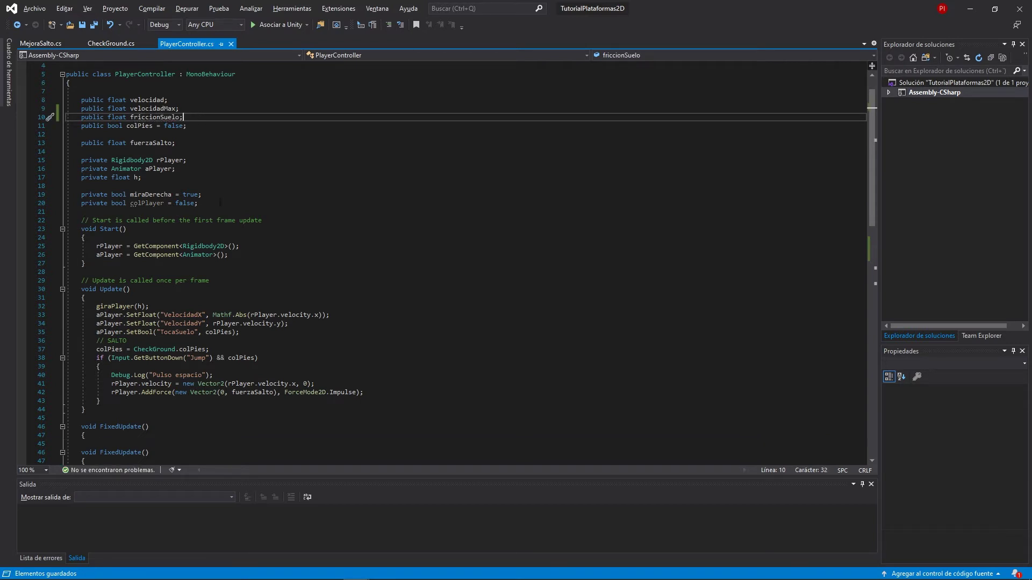
pyautogui.scroll(-6, 220, 203)
pyautogui.scroll(-4, 255, 278)
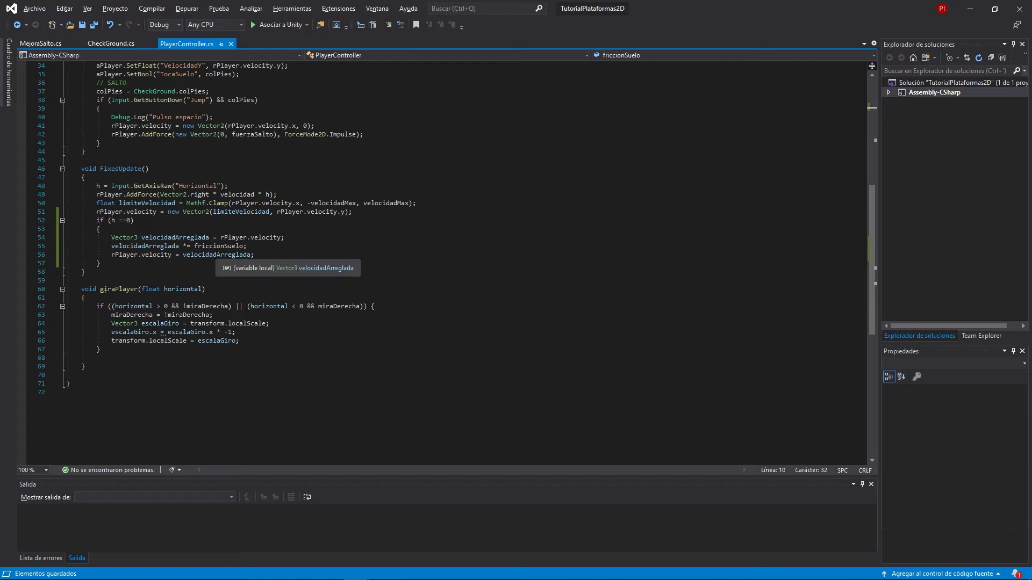
pyautogui.click(964, 10)
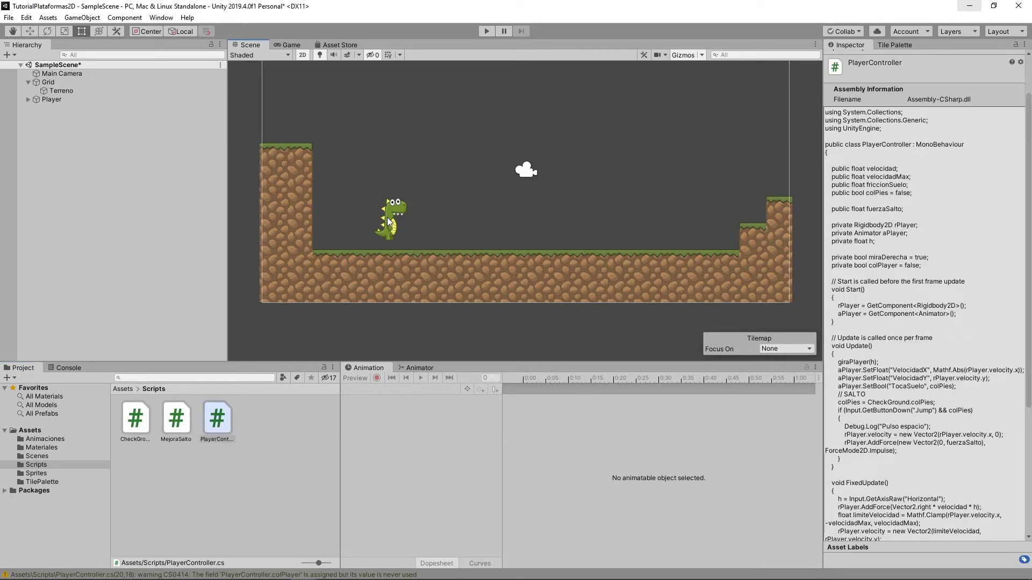
# Select the Player dinosaur, enter .5 for Friccion Suelo, and run the game.
pyautogui.click(387, 218)
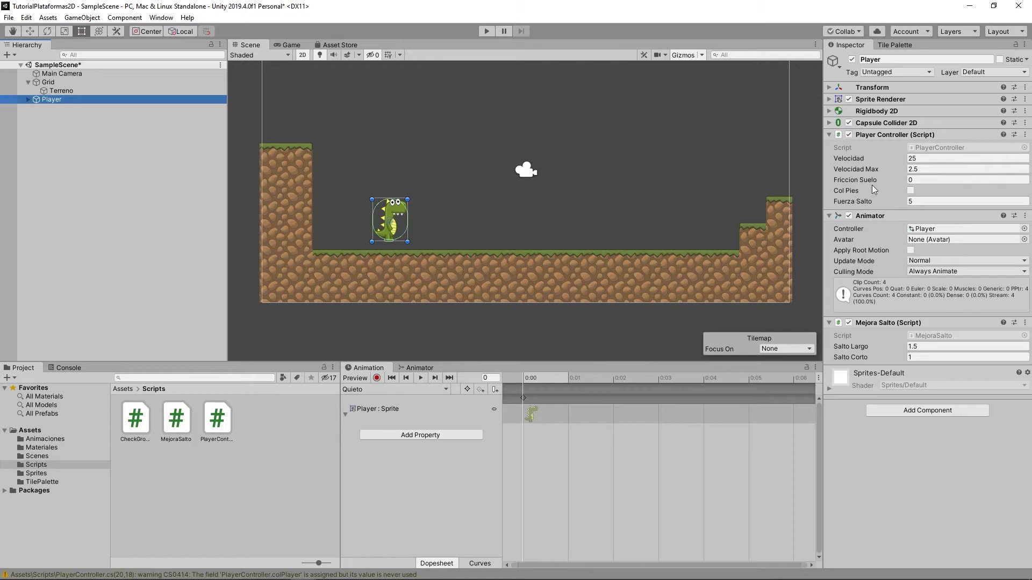
pyautogui.click(929, 181)
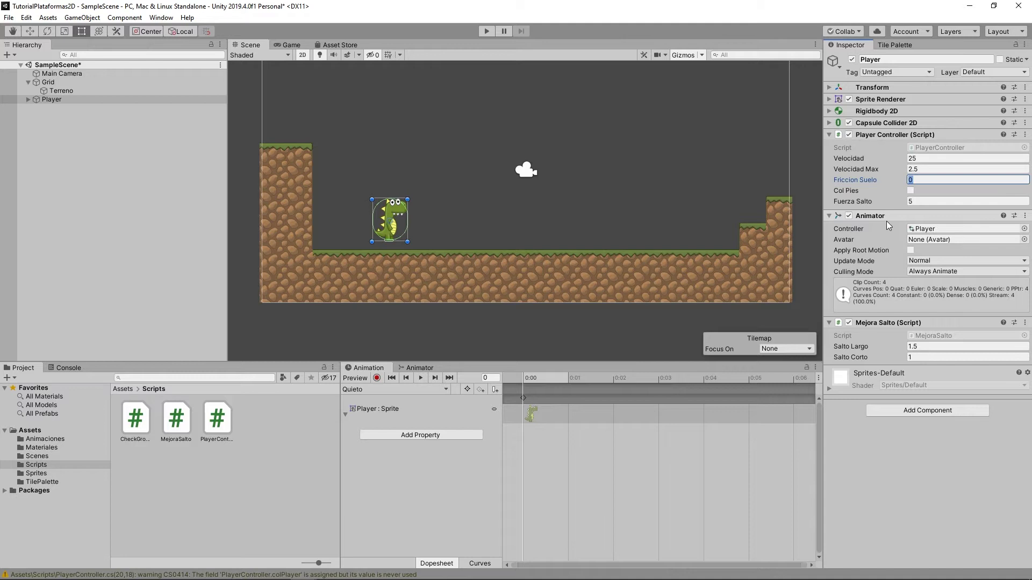
pyautogui.write('.')
pyautogui.write('5')
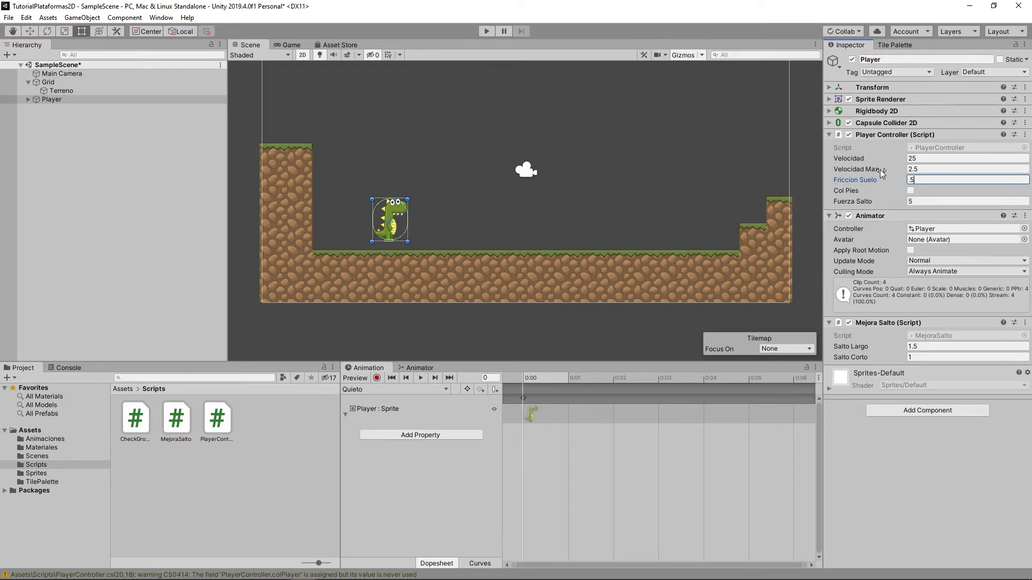
pyautogui.click(483, 32)
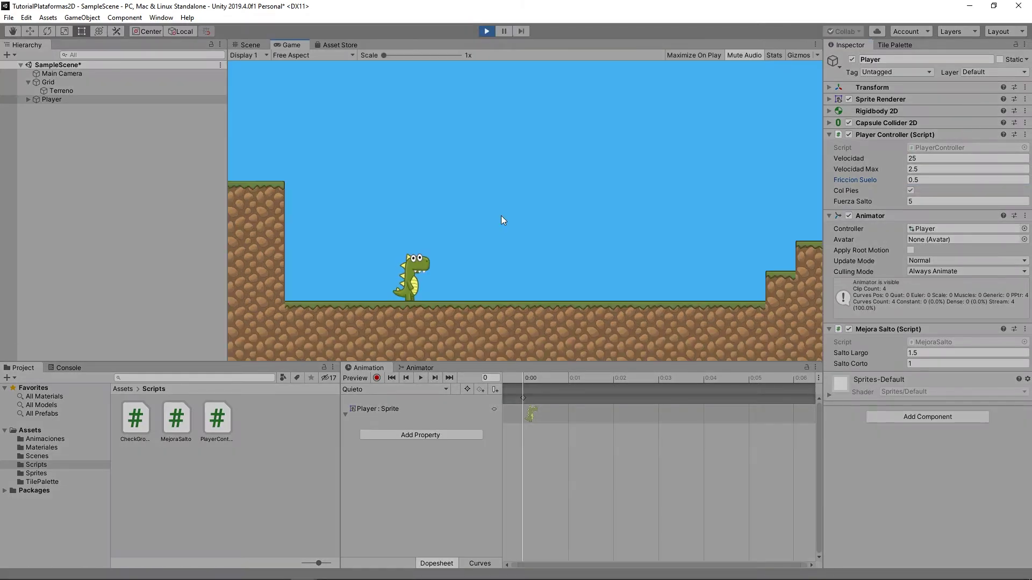
# Play-test the dinosaur walking right and left and jumping.
pyautogui.press('Right')
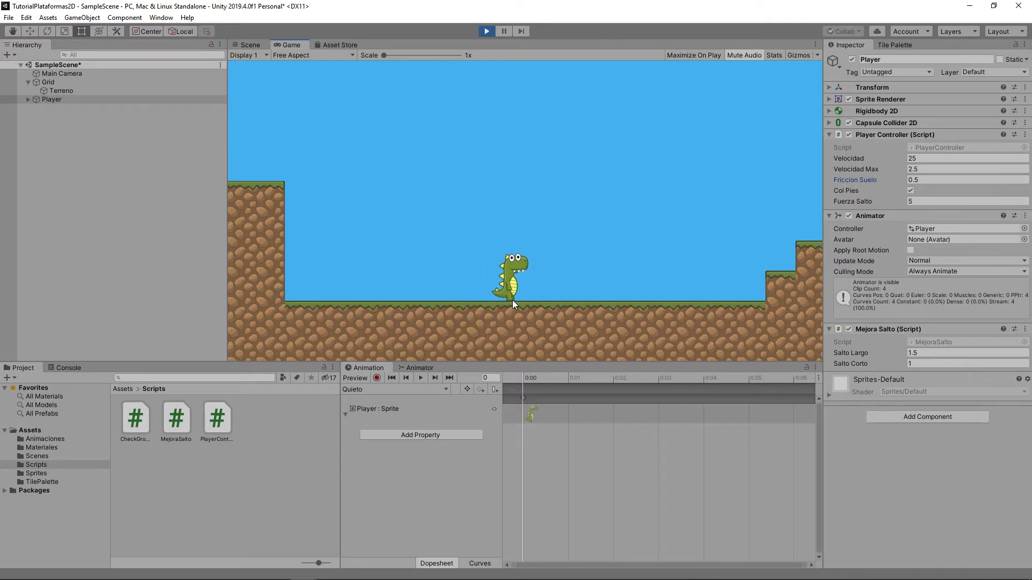
pyautogui.press('Left')
pyautogui.press('space')
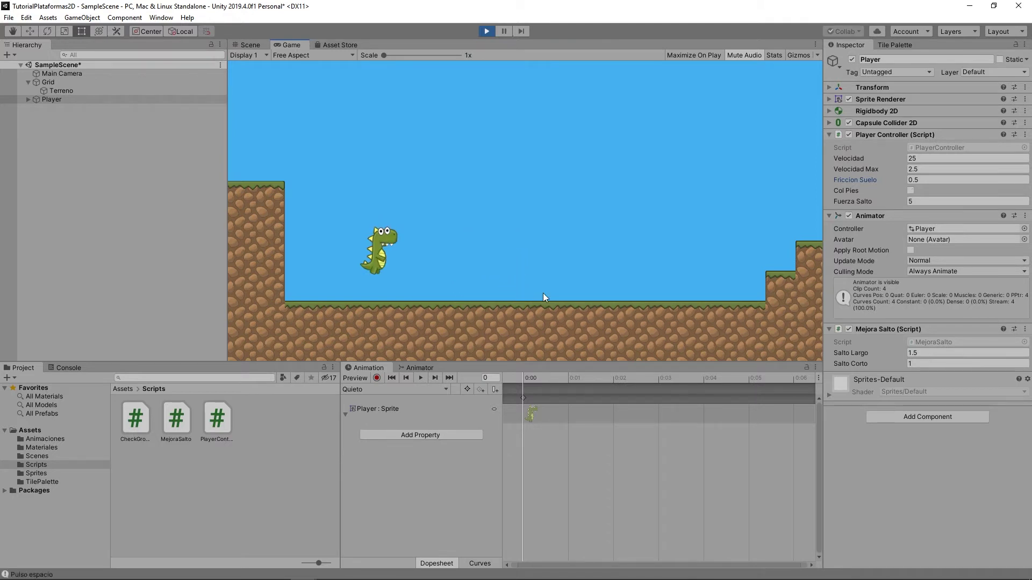
pyautogui.press('Right')
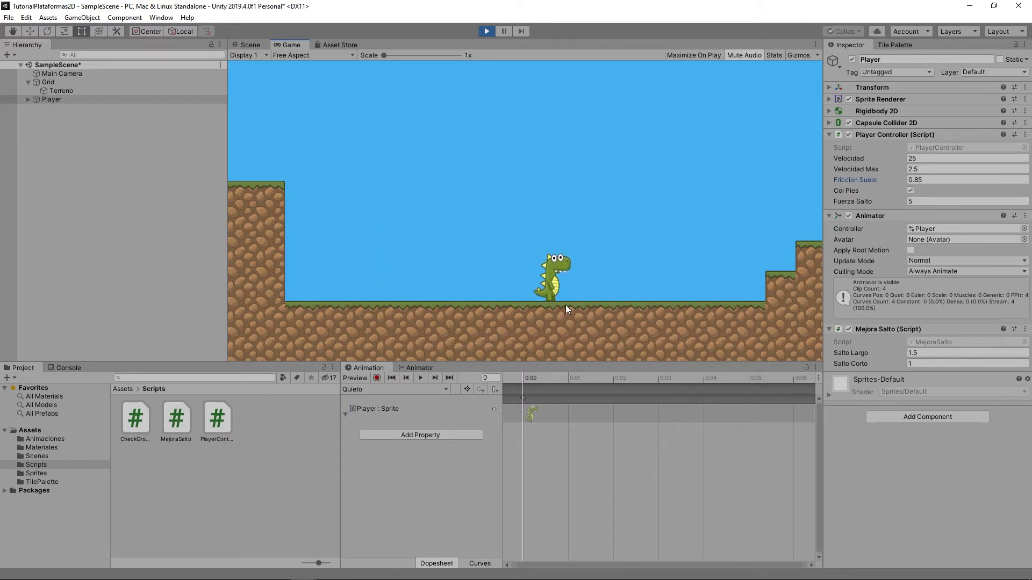
pyautogui.press('Right')
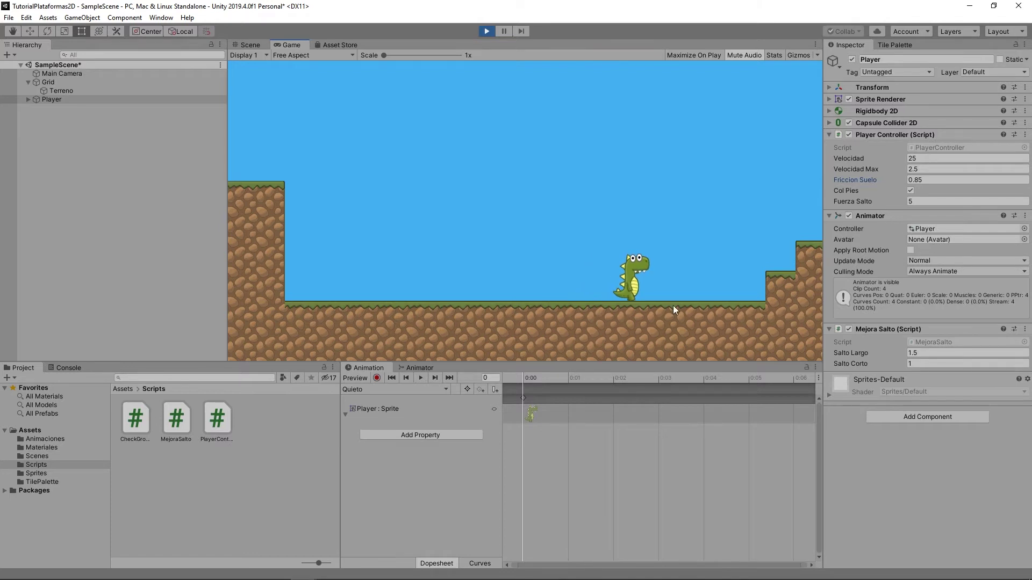
# Copy the Player Controller's play-mode values and paste them back after stopping the game.
pyautogui.rightClick(1001, 138)
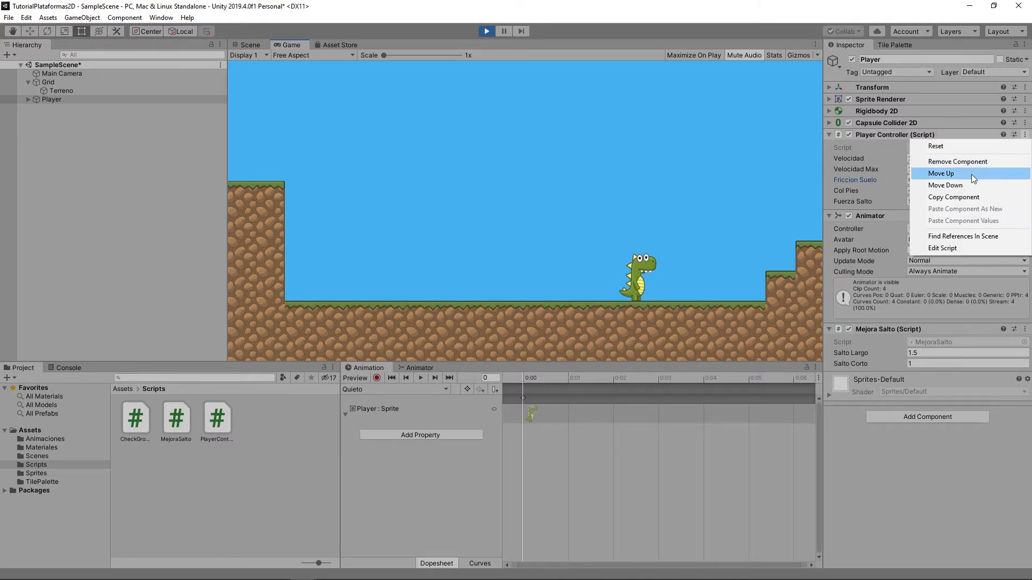
pyautogui.click(964, 198)
pyautogui.hotkey('ctrl', 'p')
pyautogui.rightClick(1001, 137)
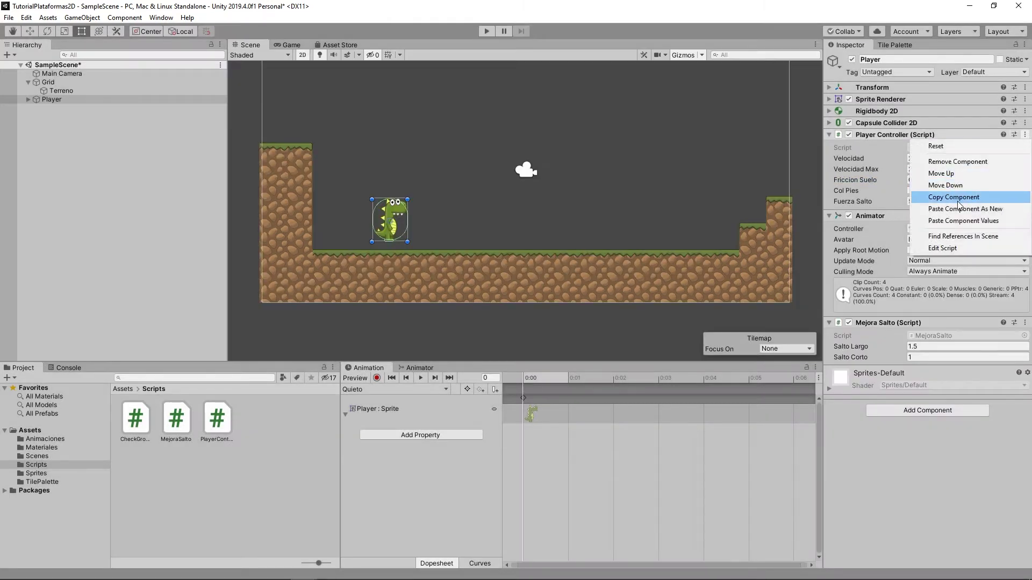
pyautogui.click(961, 221)
# Retest walking and jumping with Friccion Suelo at 0.85, then switch to Visual Studio.
pyautogui.hotkey('ctrl', 'p')
pyautogui.press('Right')
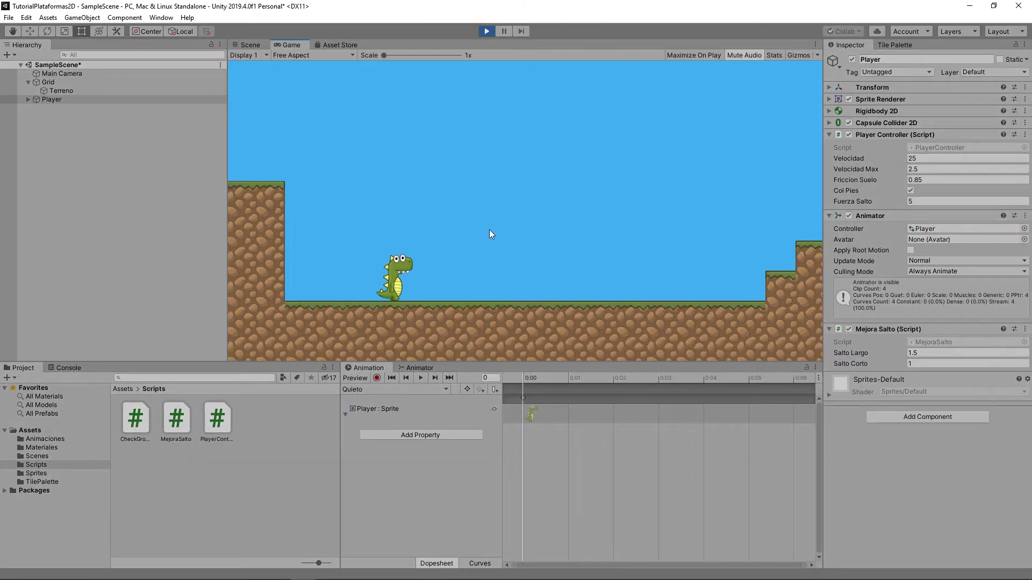
pyautogui.press('Left')
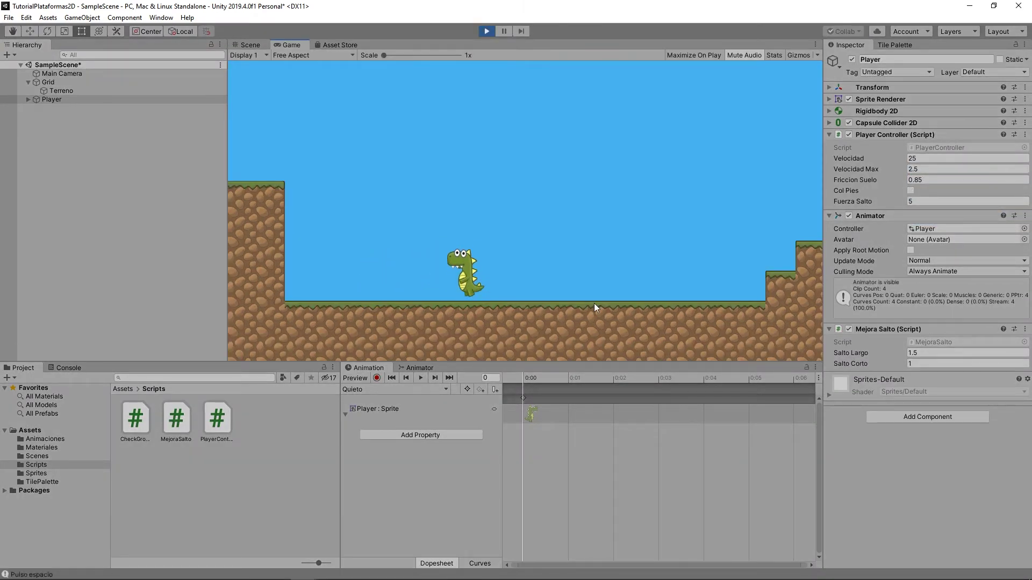
pyautogui.press('space')
pyautogui.hotkey('alt', 'Tab')
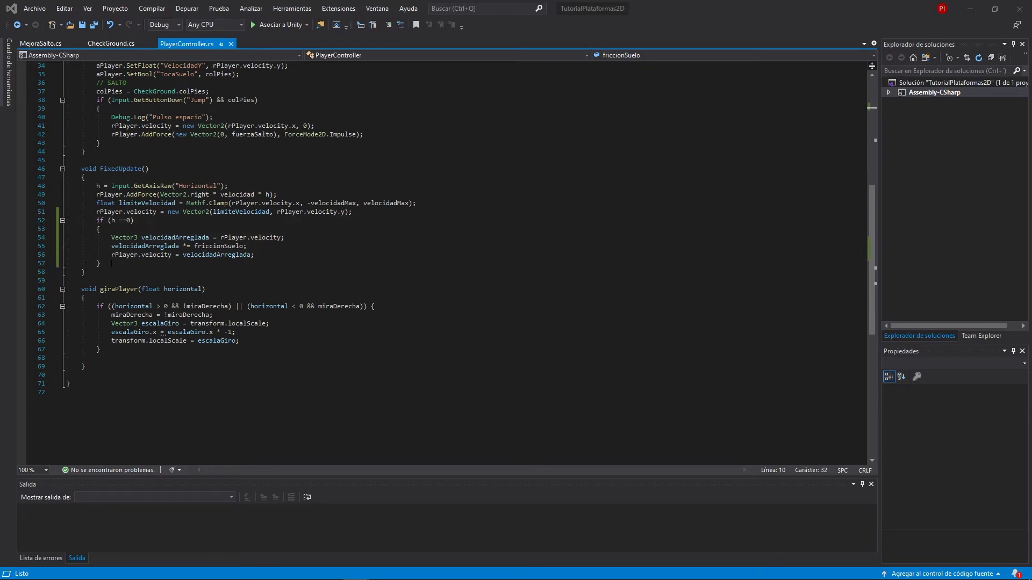
# Make the friction line read 'velocidadArreglada.x *= friccionSuelo;' and return to Unity.
pyautogui.click(179, 246)
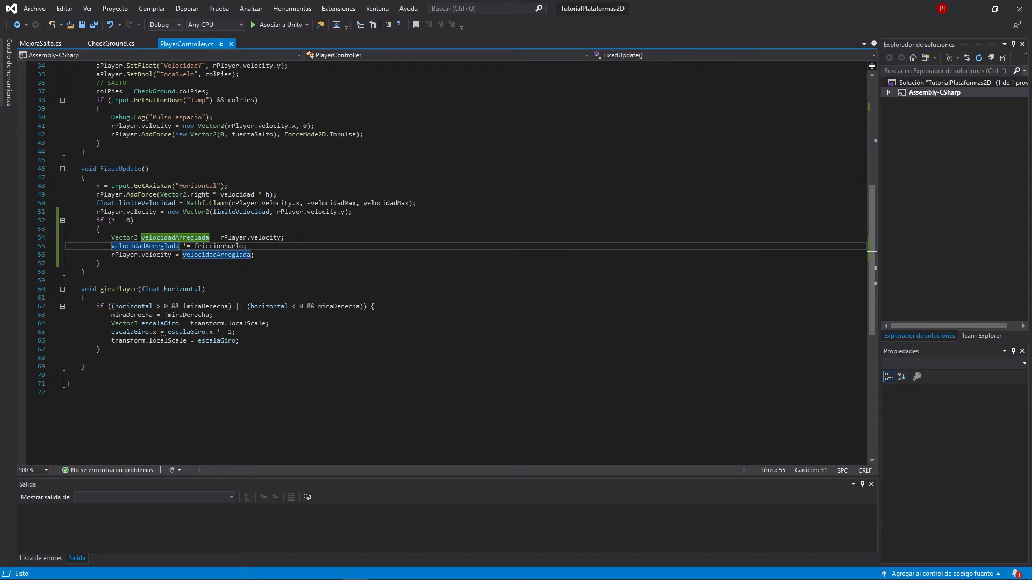
pyautogui.write('.x')
pyautogui.click(296, 242)
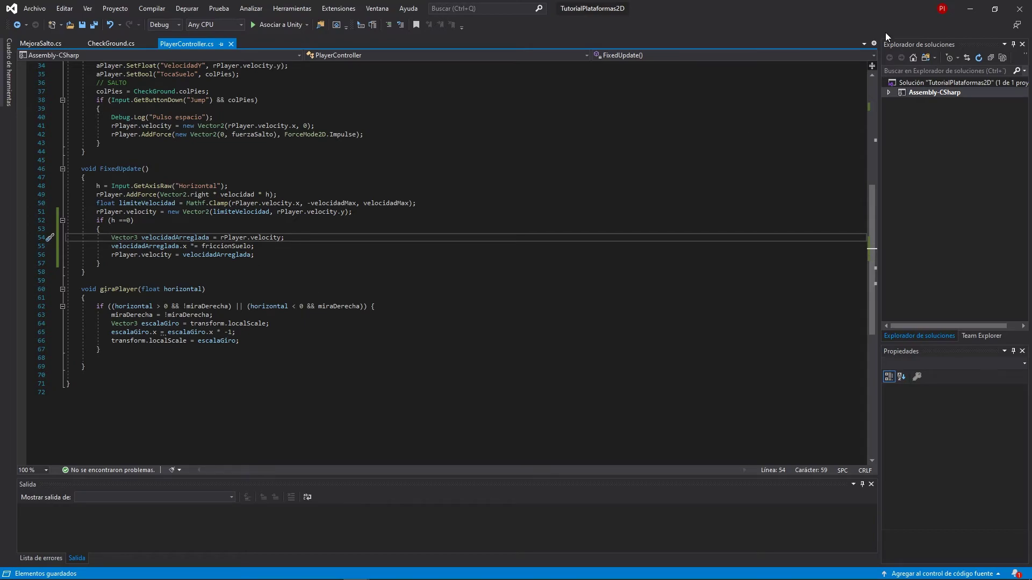
pyautogui.click(965, 12)
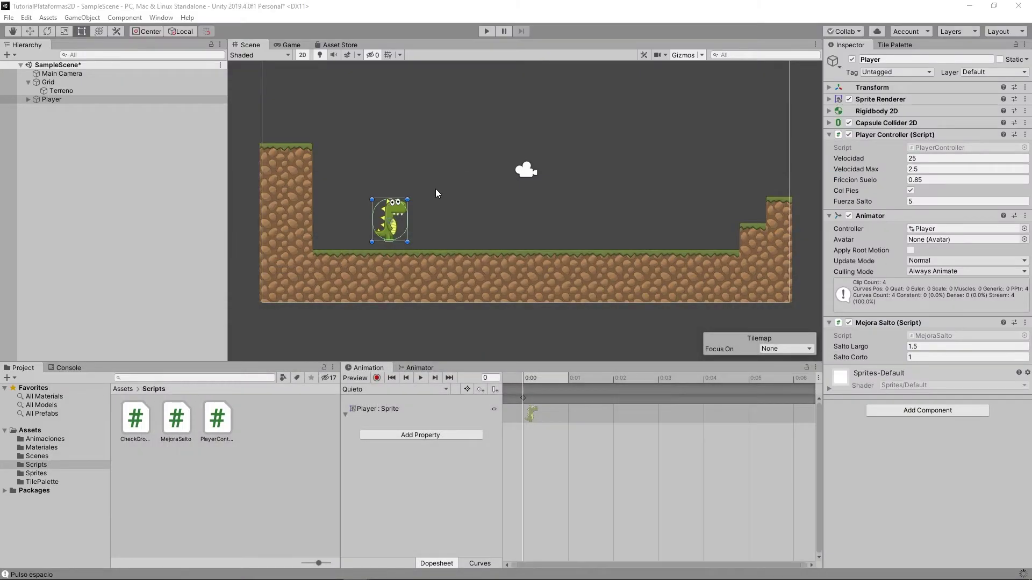
# Play-test the x-only friction, running the dino left and right with jumps, then return to Visual Studio.
pyautogui.click(486, 33)
pyautogui.press('Right')
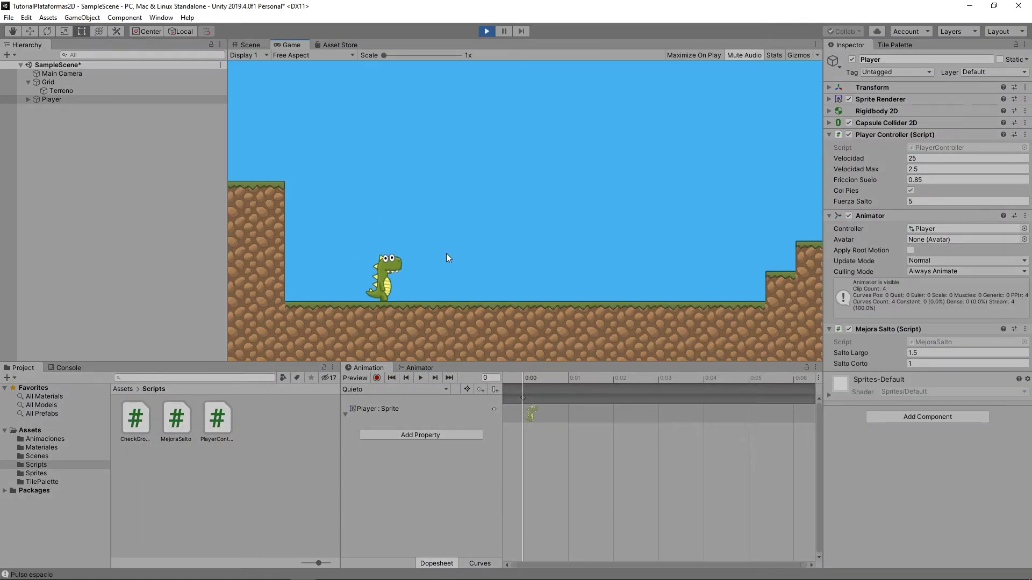
pyautogui.press('space')
pyautogui.press('space')
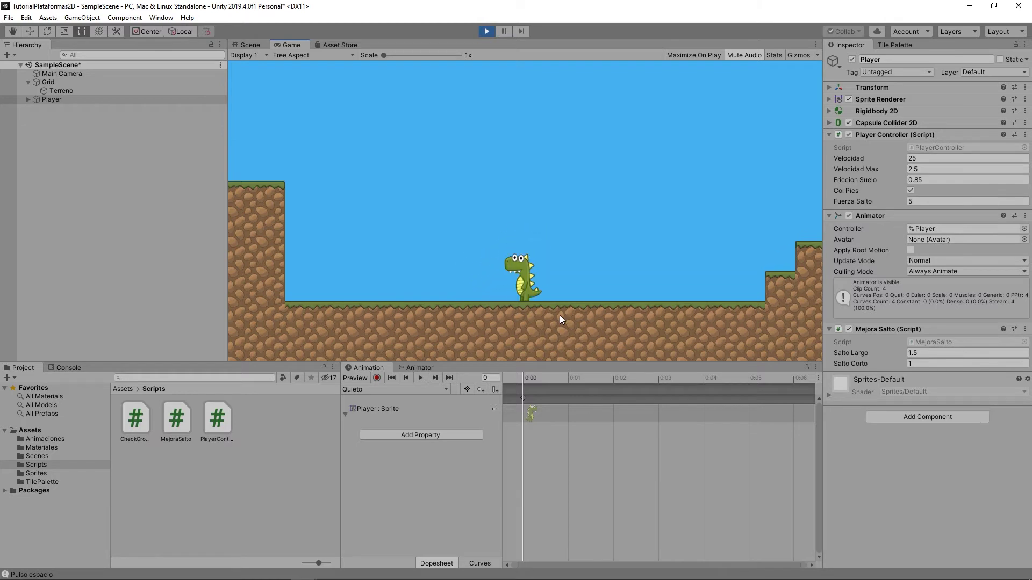
pyautogui.press('Left')
pyautogui.press('space')
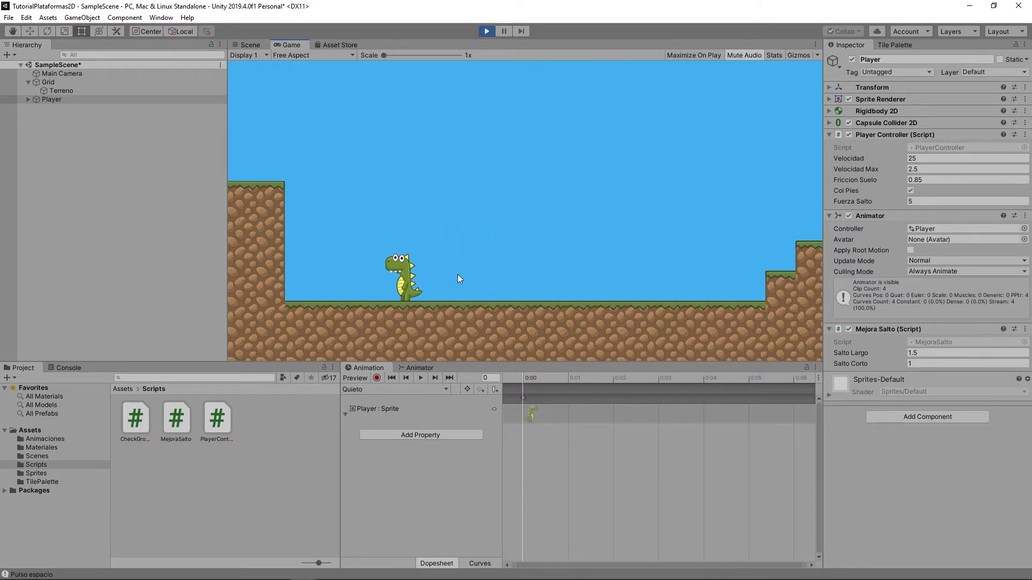
pyautogui.press('Left')
pyautogui.press('Right')
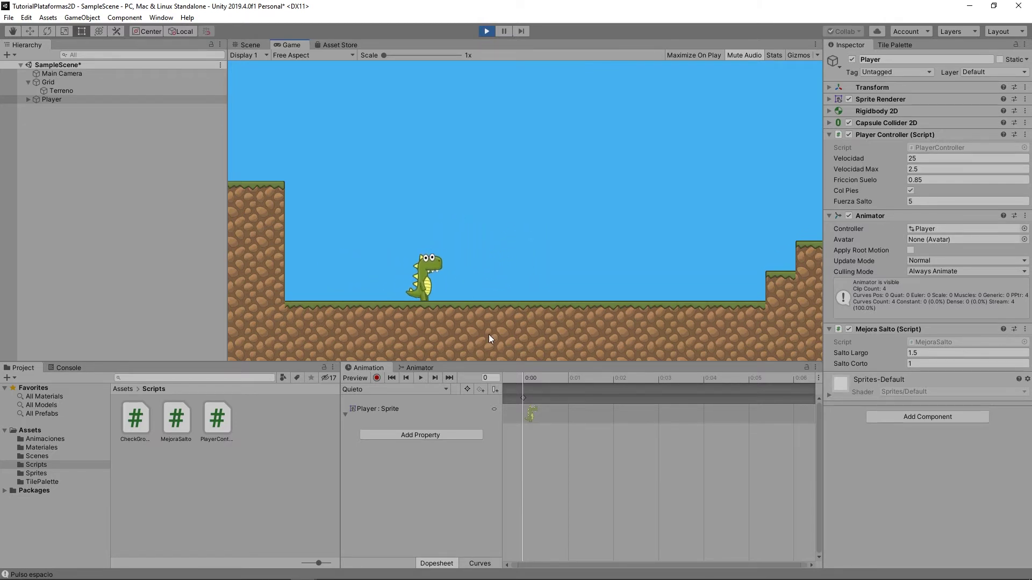
pyautogui.press('space')
pyautogui.press('Left')
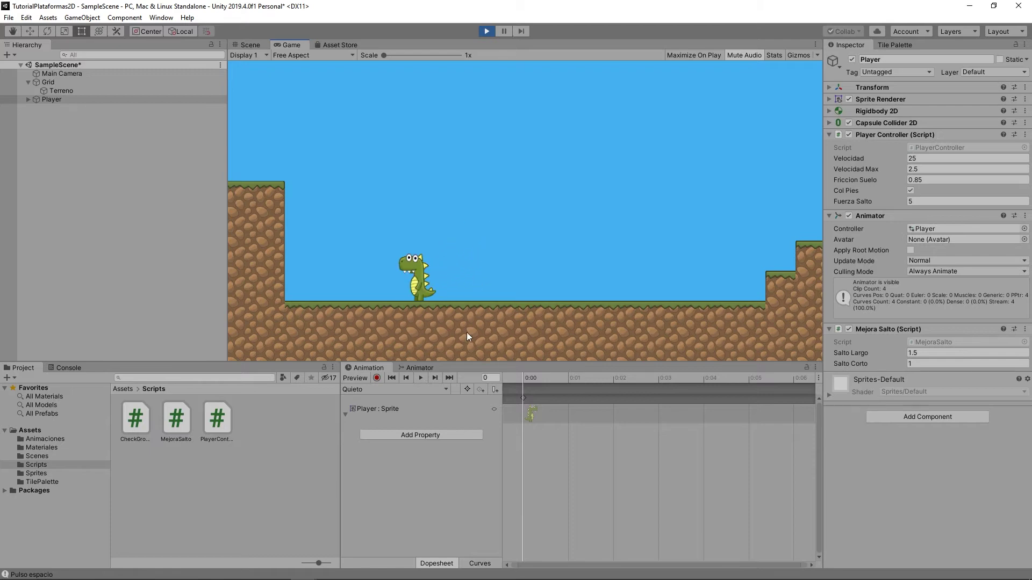
pyautogui.press('Right')
pyautogui.hotkey('alt', 'Tab')
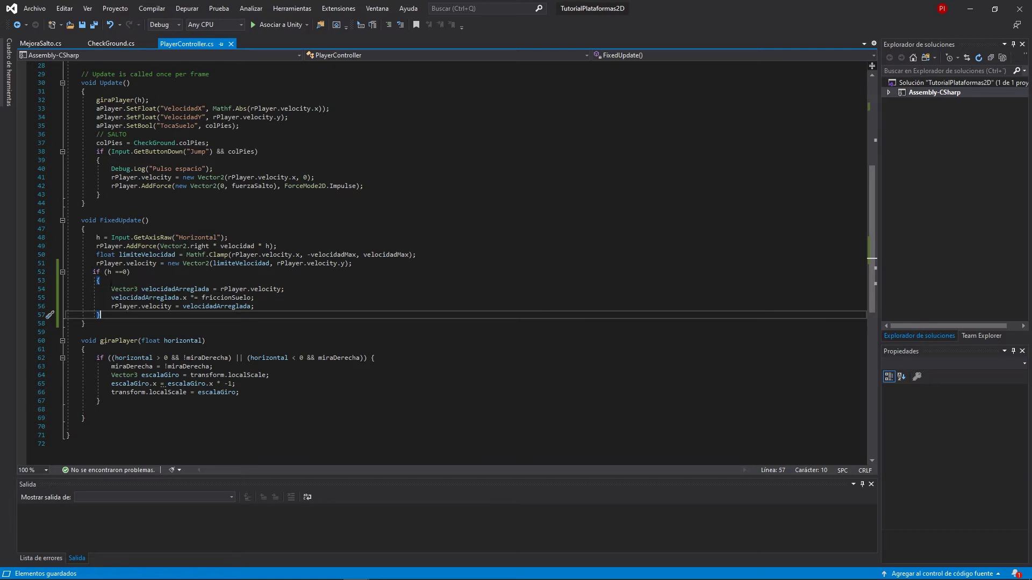
# Extend the if (h ==0) friction condition with a colPies check and save the script.
pyautogui.click(108, 289)
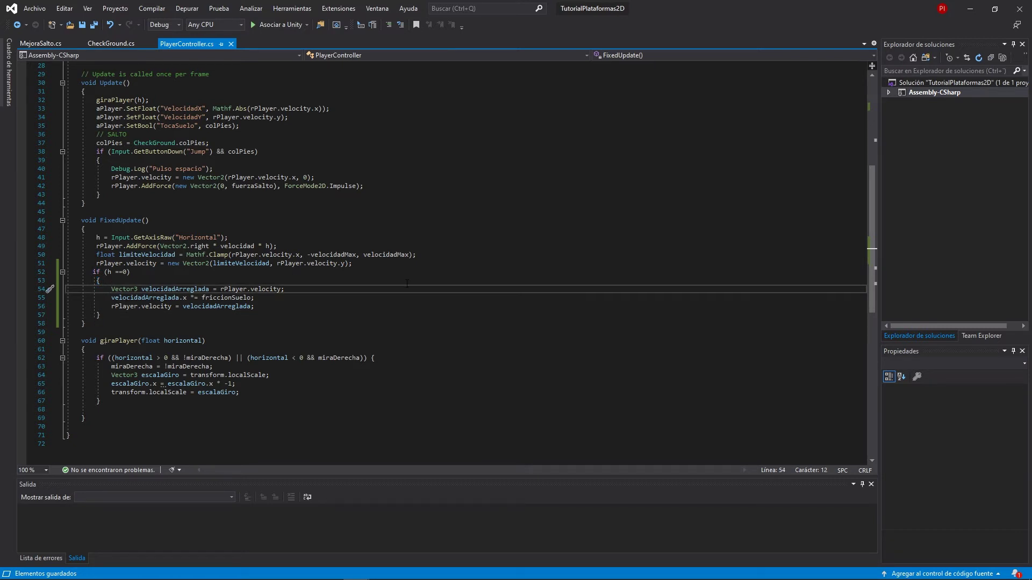
pyautogui.press('Return')
pyautogui.hotkey('ctrl', 'z')
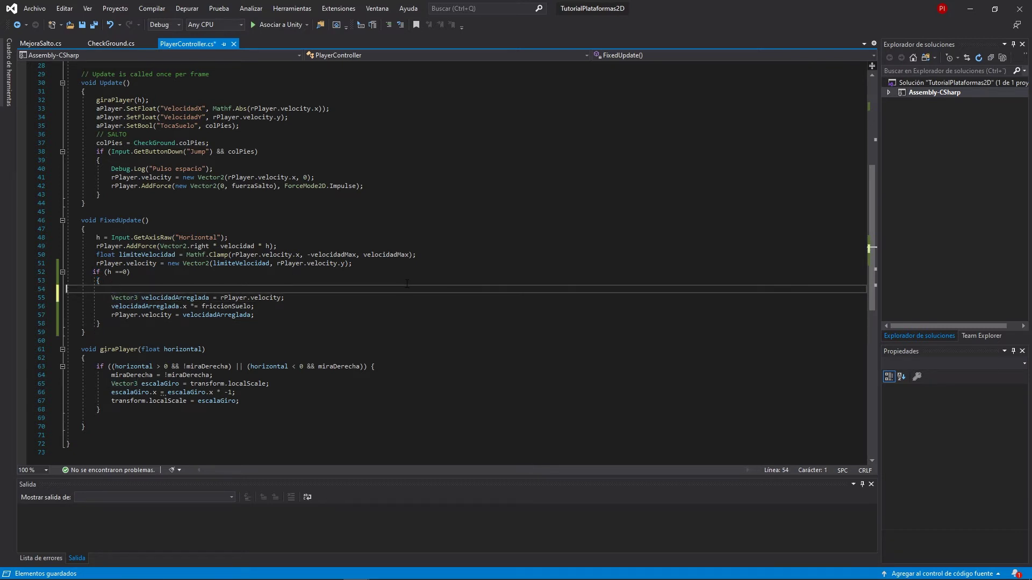
pyautogui.press('Up')
pyautogui.press('Up')
pyautogui.press('End')
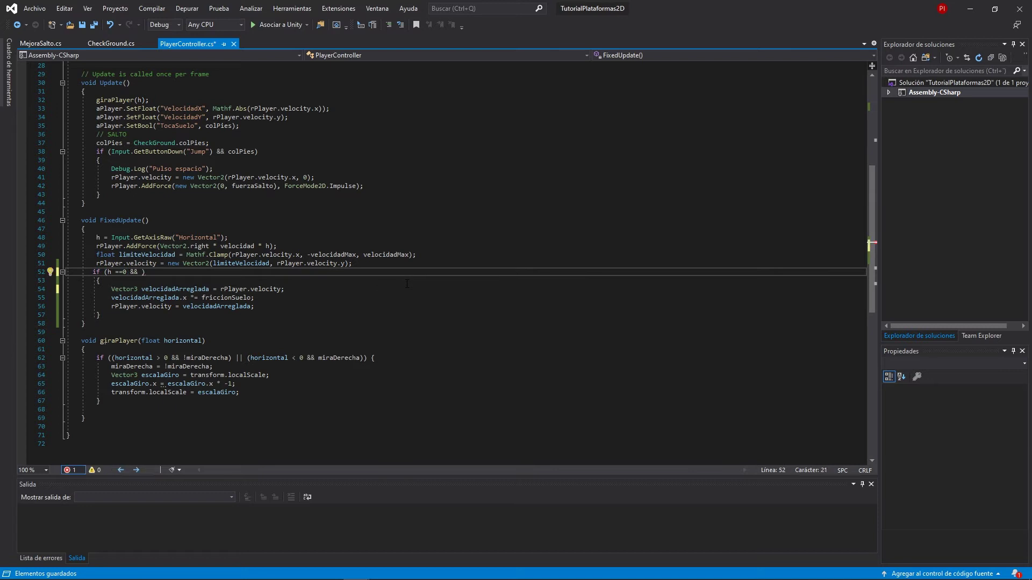
pyautogui.write('!c')
pyautogui.write('!')
pyautogui.write('colPie')
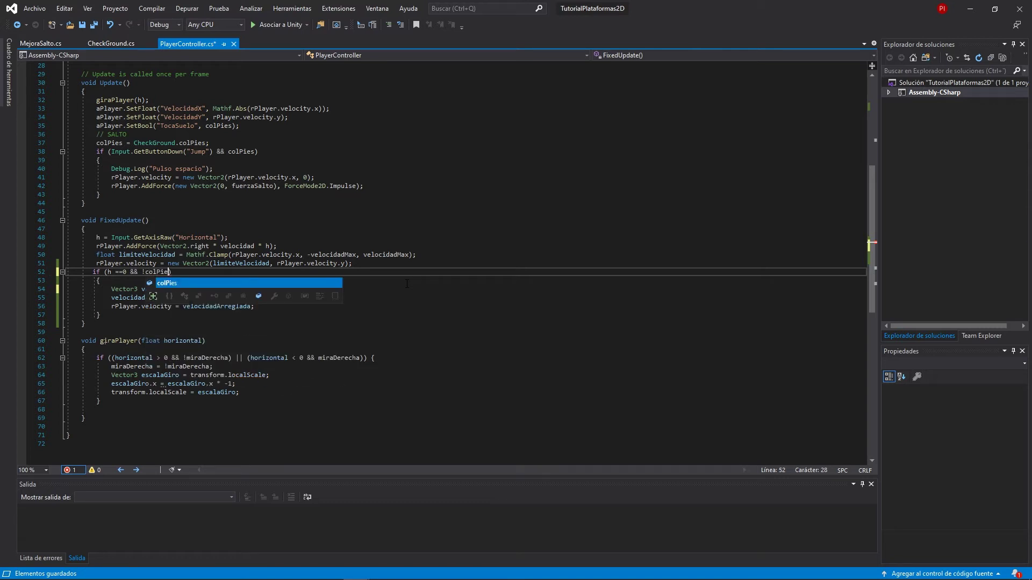
pyautogui.hotkey('ctrl', 's')
pyautogui.click(365, 244)
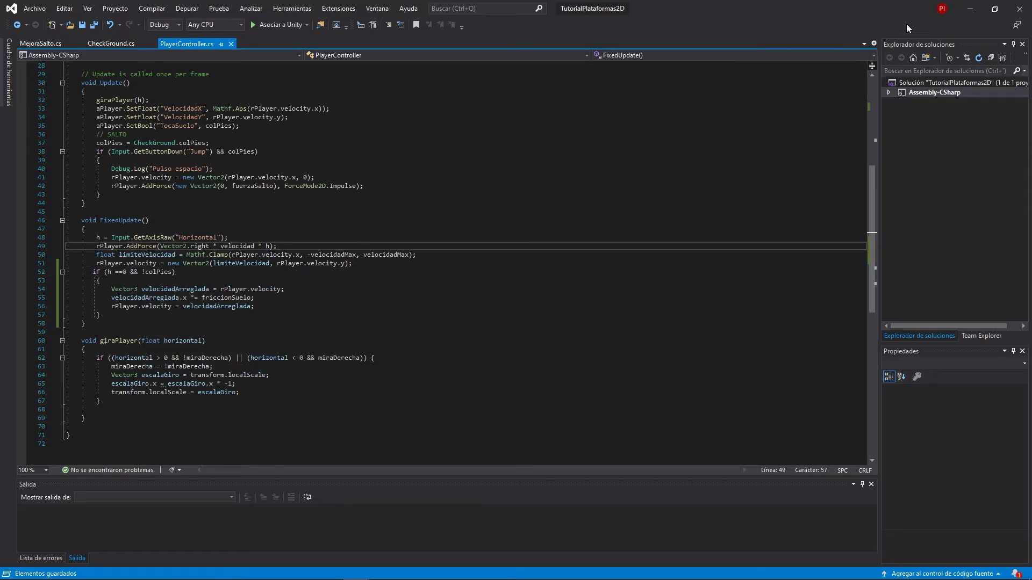
# Briefly play-test the ground check in Unity with a jump and a run right.
pyautogui.click(962, 8)
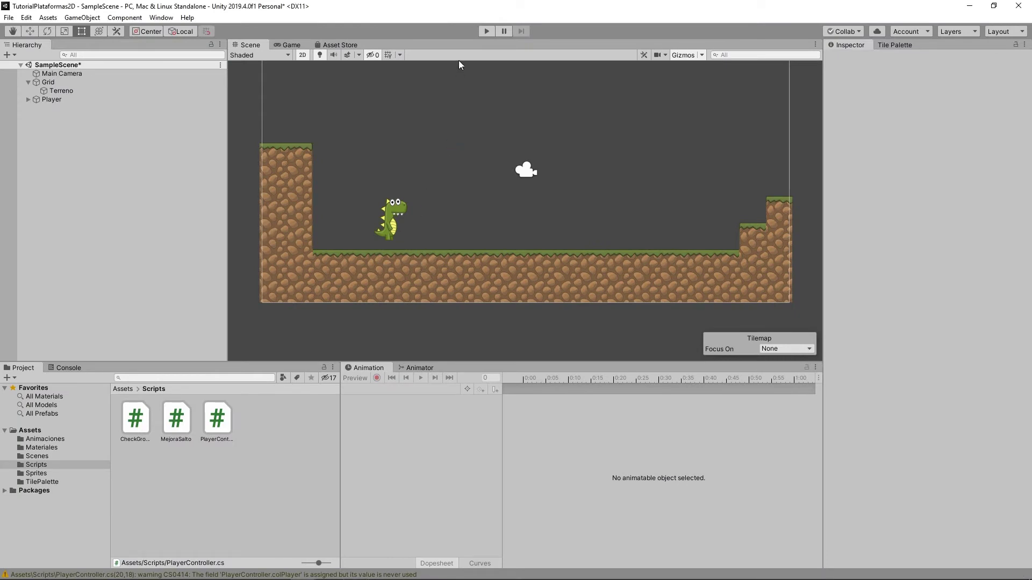
pyautogui.click(482, 34)
pyautogui.press('space')
pyautogui.press('Right')
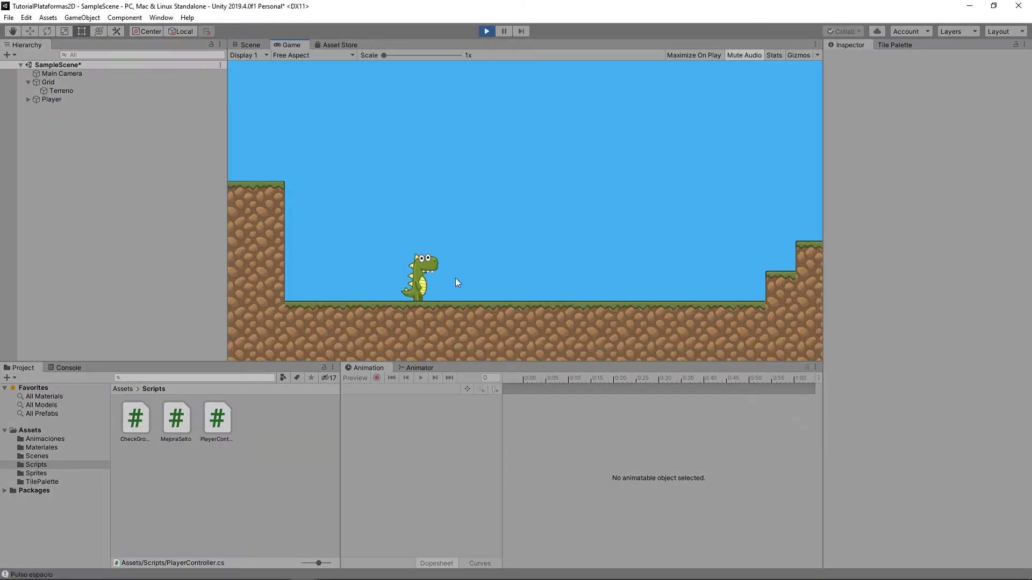
pyautogui.hotkey('ctrl', 'p')
# Remove the negation so line 52 reads if (h ==0 && colPies), then return to Unity.
pyautogui.moveTo(356, 568)
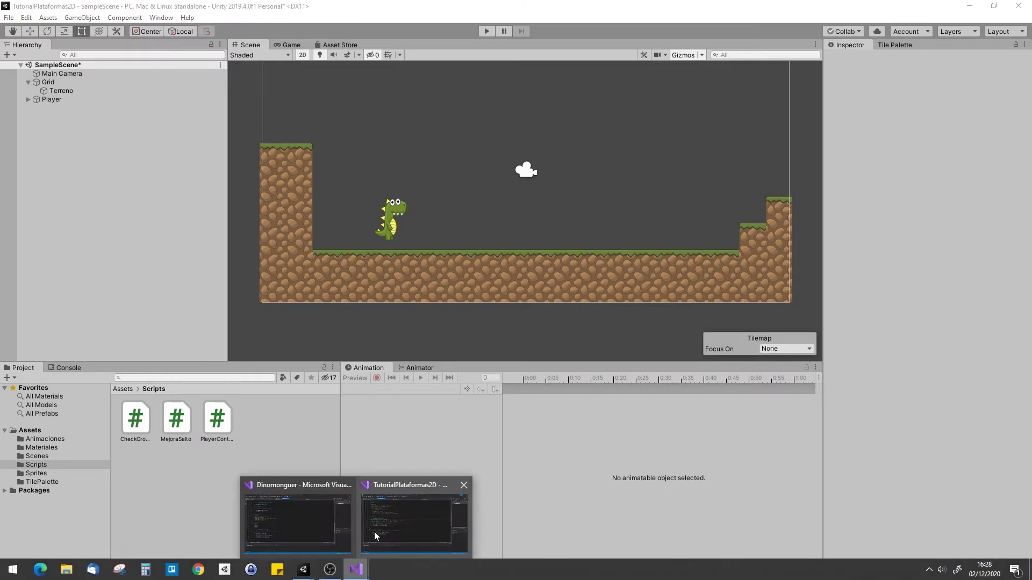
pyautogui.click(374, 517)
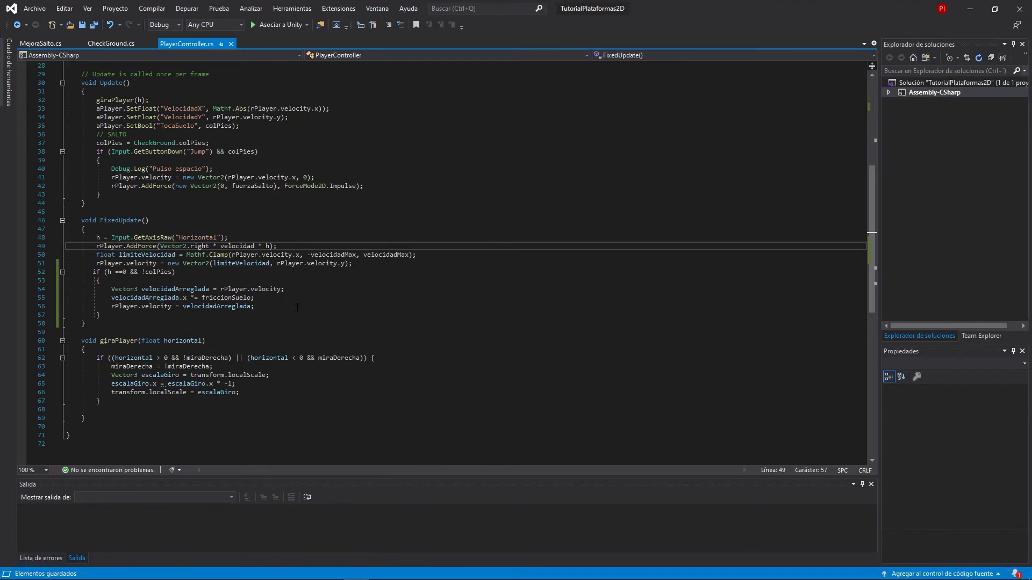
pyautogui.click(146, 272)
pyautogui.press('BackSpace')
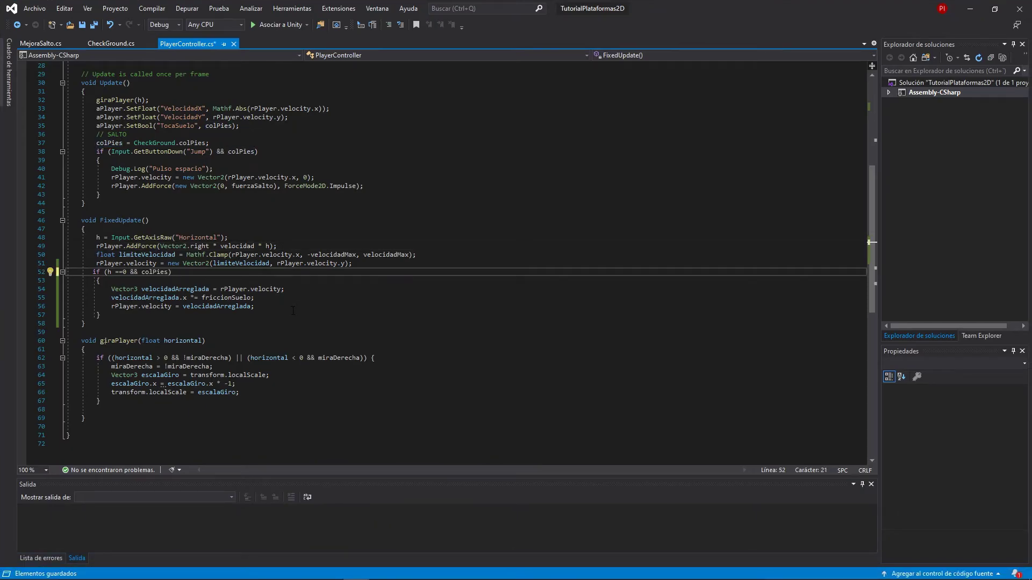
pyautogui.hotkey('alt', 'Tab')
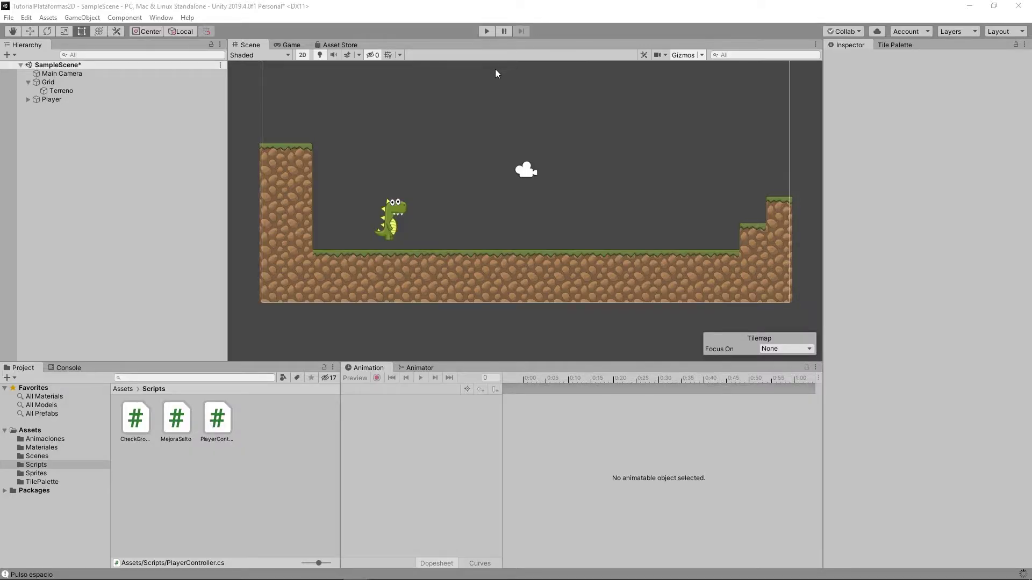
pyautogui.click(486, 31)
pyautogui.press('Right')
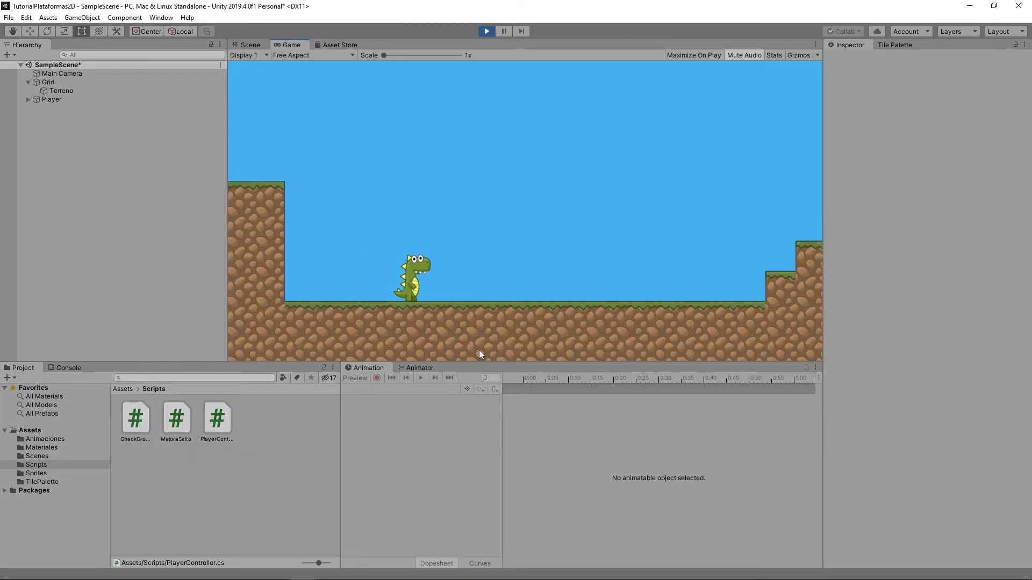
pyautogui.press('space')
pyautogui.press('Left')
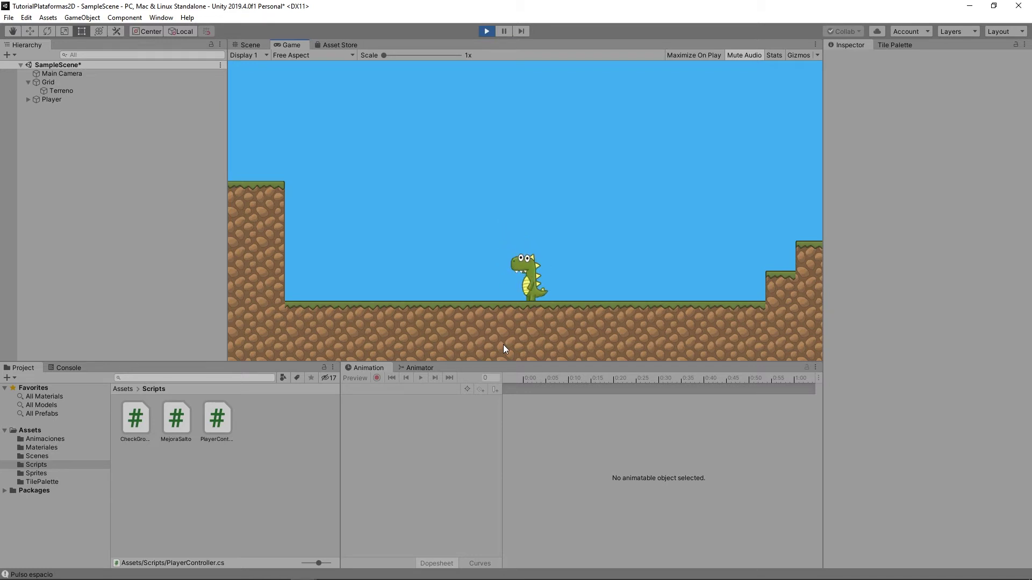
pyautogui.press('space')
pyautogui.press('Right')
pyautogui.press('space')
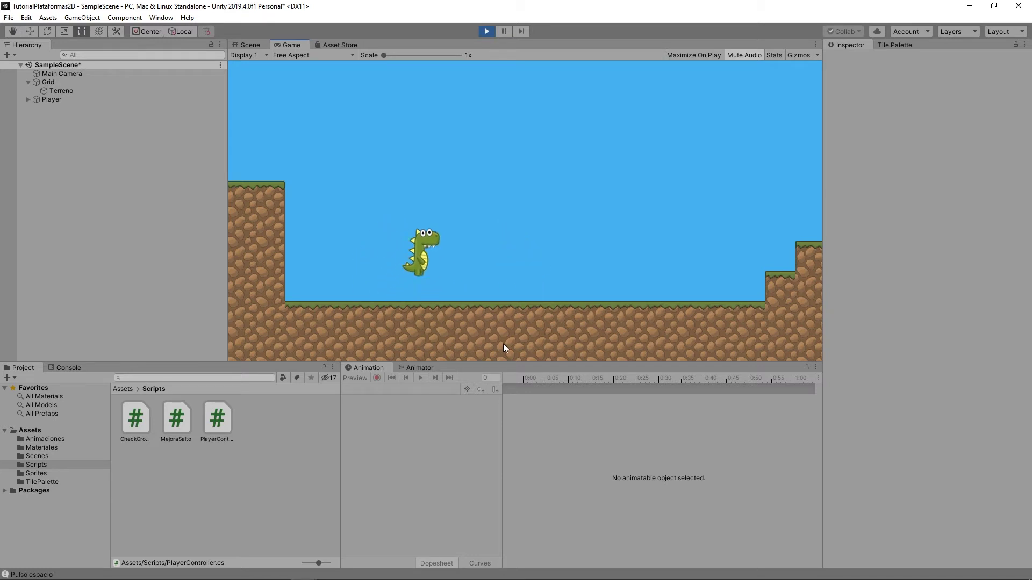
pyautogui.press('Left')
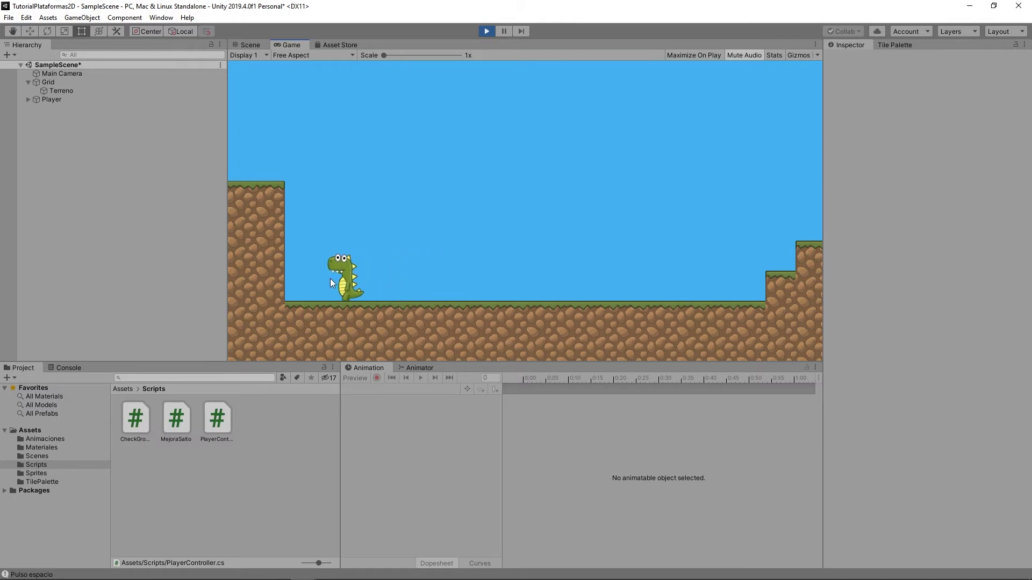
pyautogui.press('Right')
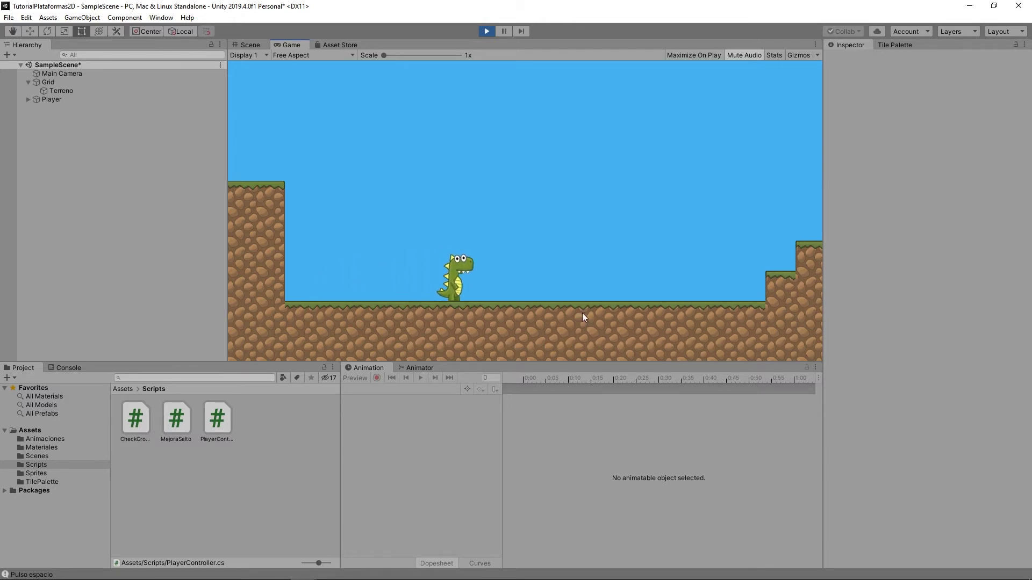
pyautogui.press('Left')
pyautogui.press('space')
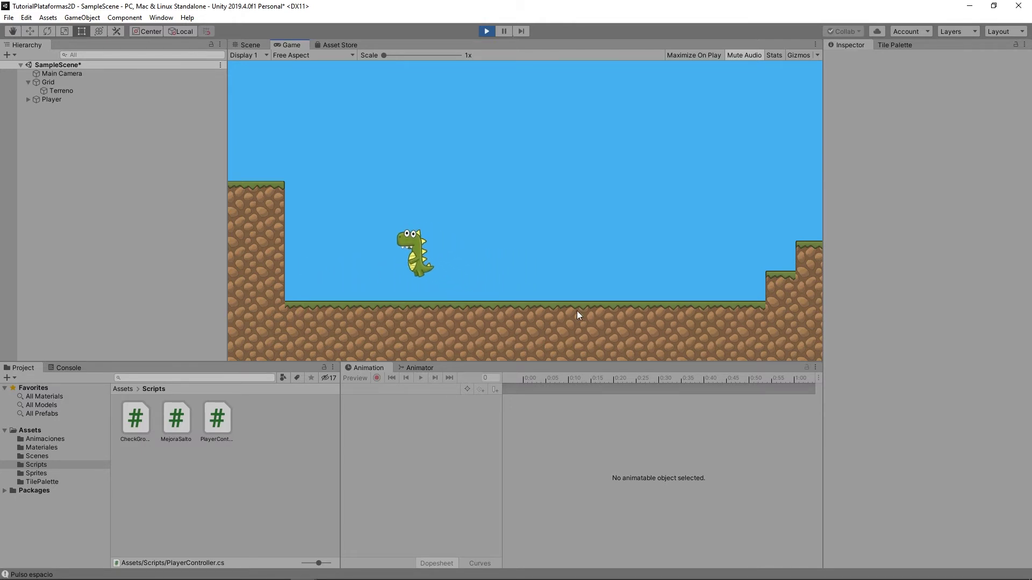
pyautogui.press('space')
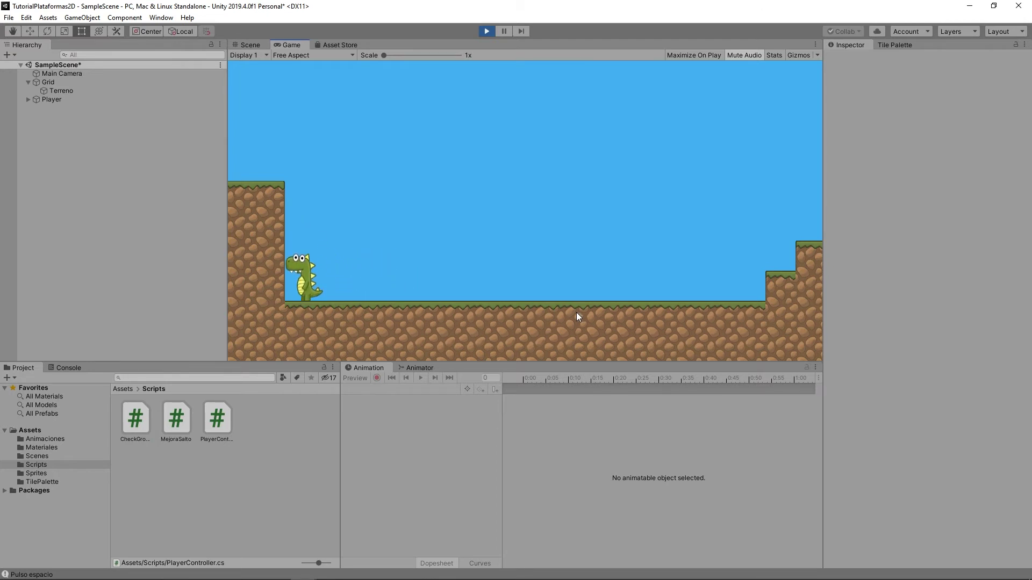
pyautogui.press('space')
pyautogui.press('space')
pyautogui.press('Right')
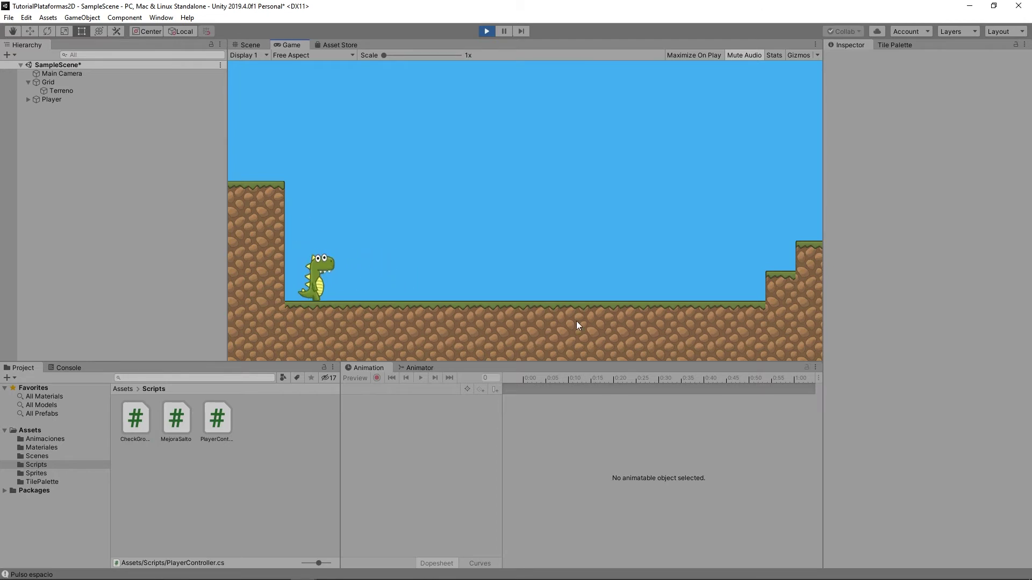
pyautogui.press('Left')
pyautogui.press('space')
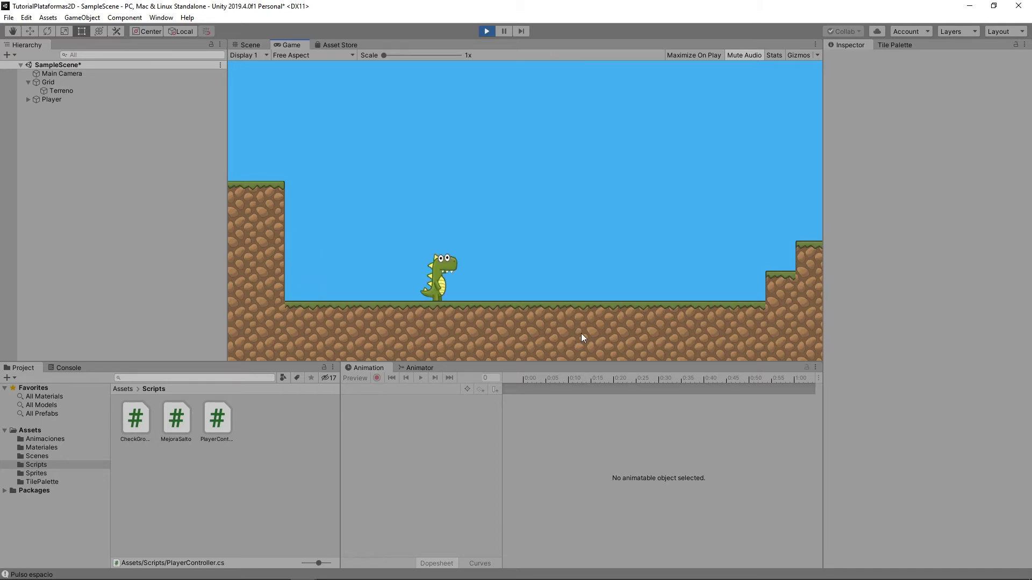
pyautogui.press('Right')
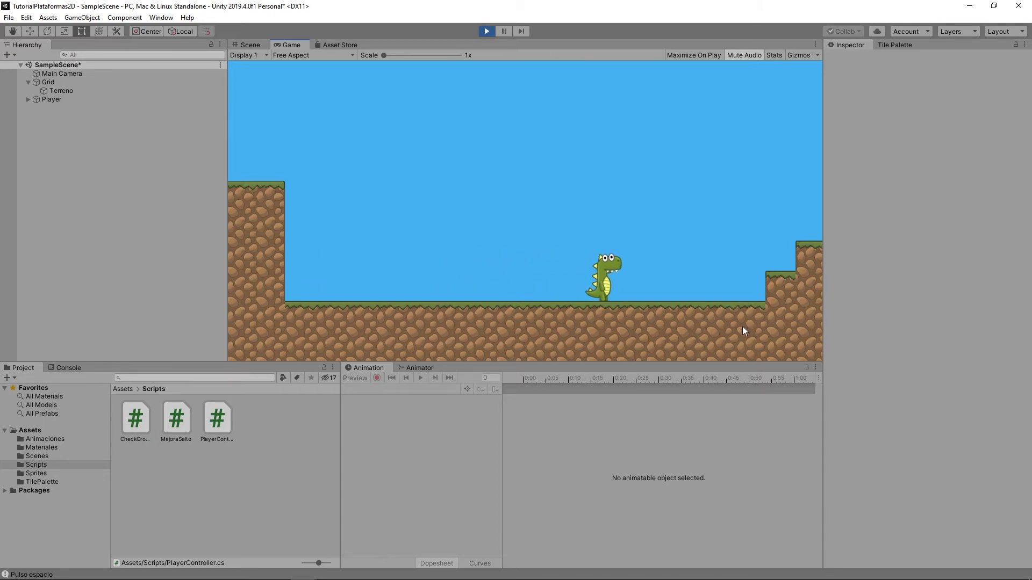
pyautogui.press('space')
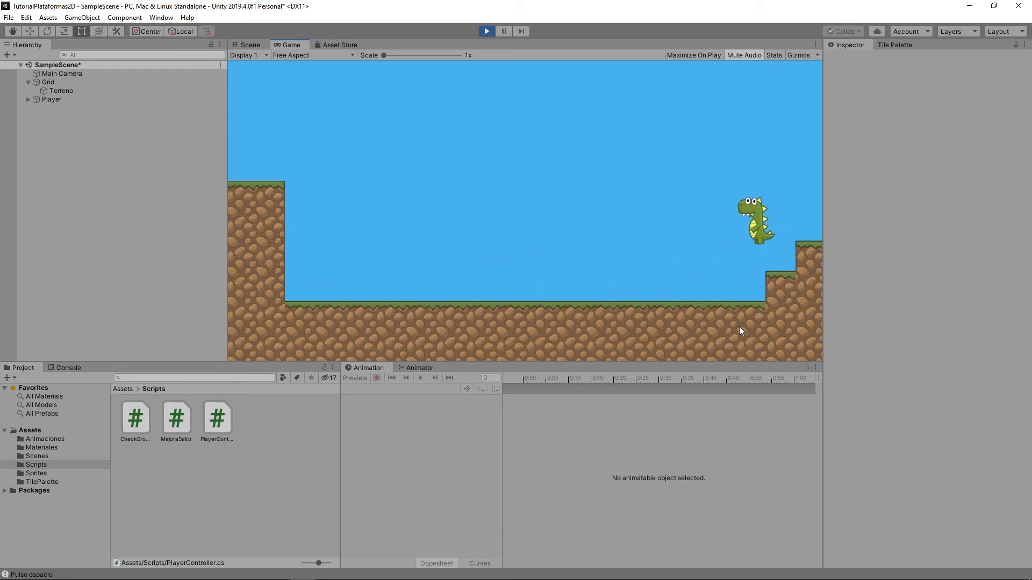
pyautogui.press('Left')
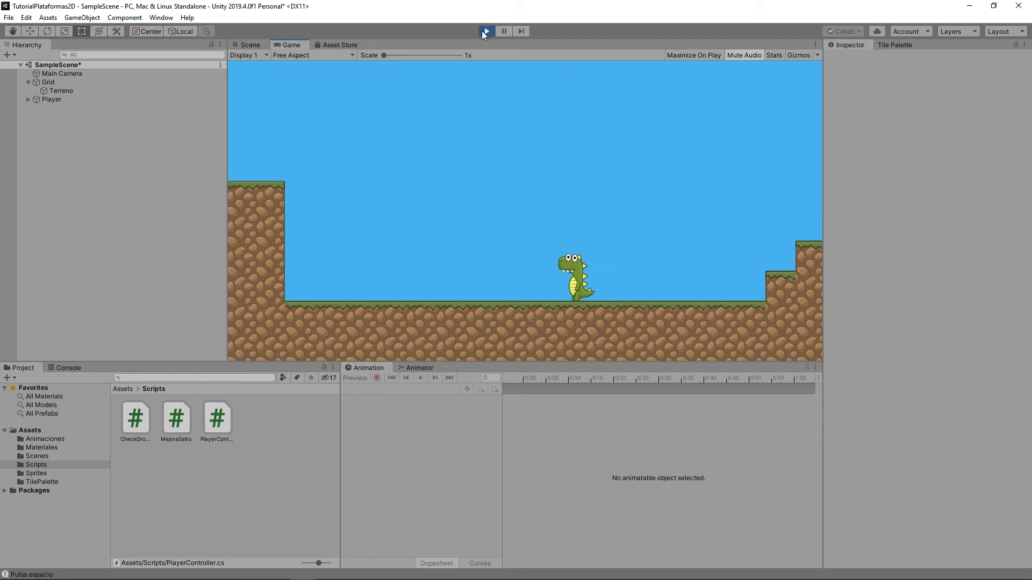
pyautogui.press('space')
pyautogui.press('space')
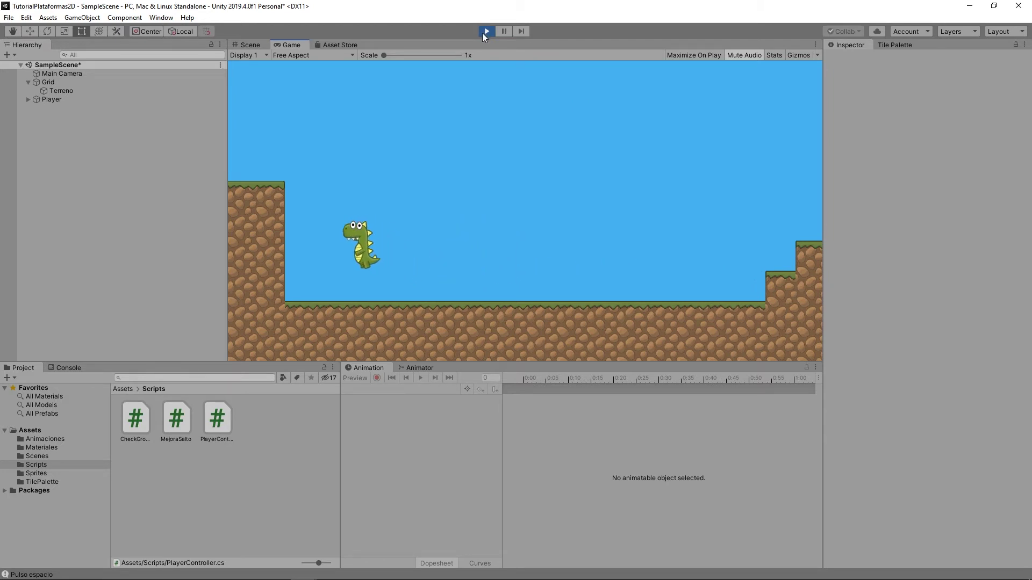
pyautogui.click(486, 31)
# Select the Terreno tilemap and paint a grass row extending right from the column.
pyautogui.scroll(-3, 304, 237)
pyautogui.scroll(-1, 623, 211)
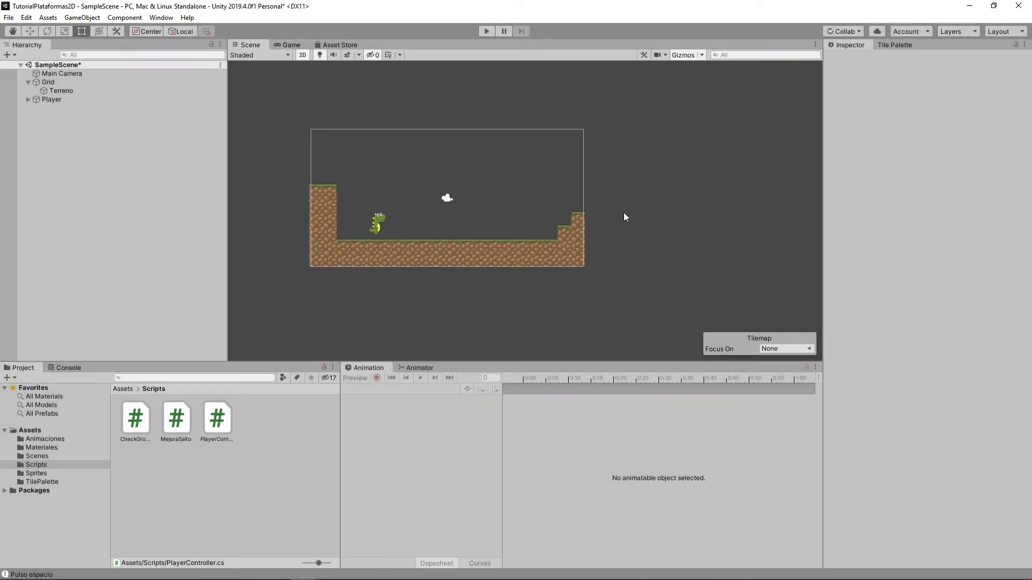
pyautogui.scroll(1, 627, 225)
pyautogui.scroll(1, 627, 225)
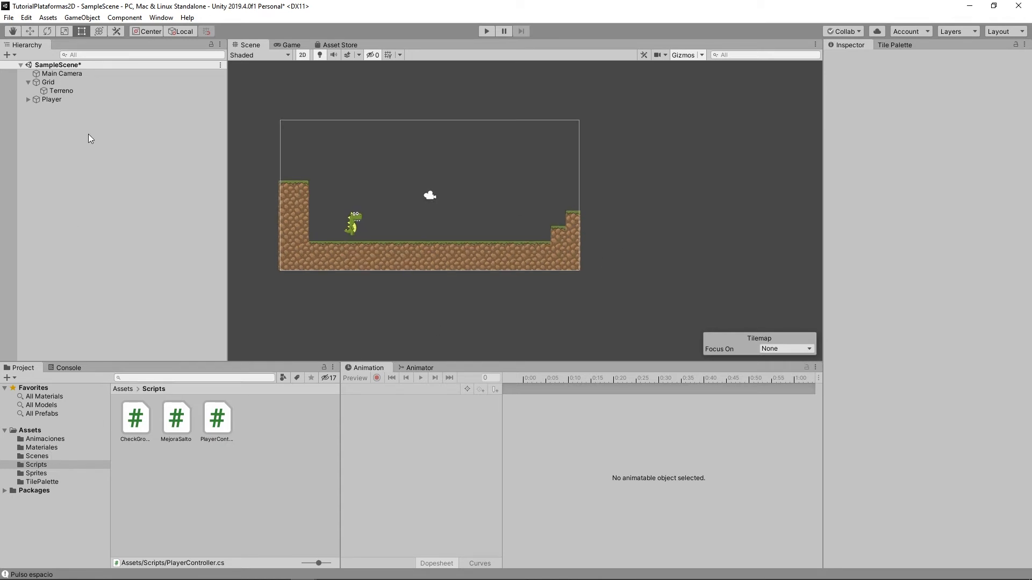
pyautogui.click(50, 82)
pyautogui.click(56, 91)
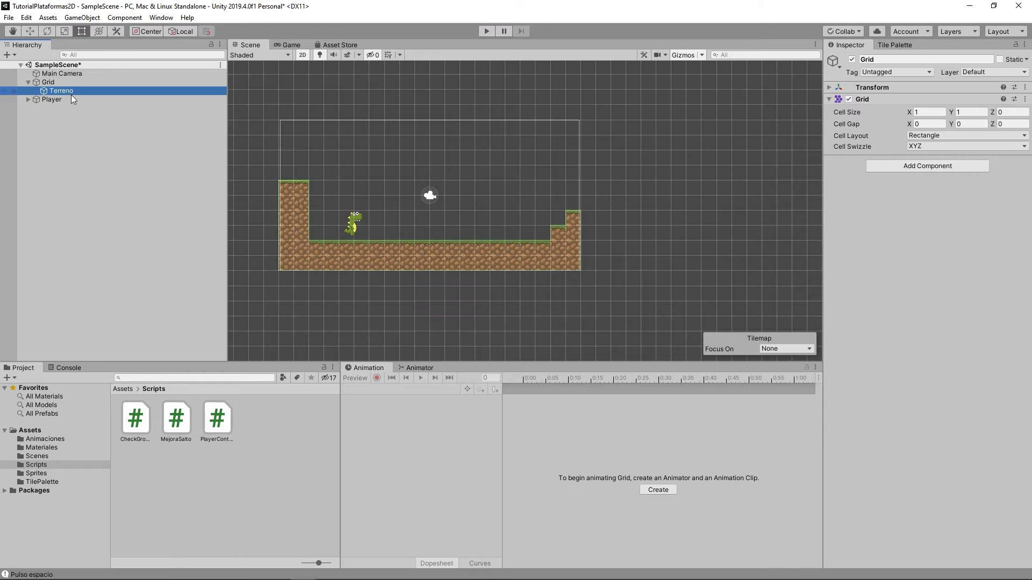
pyautogui.click(895, 45)
pyautogui.scroll(1, 665, 256)
pyautogui.scroll(2, 666, 254)
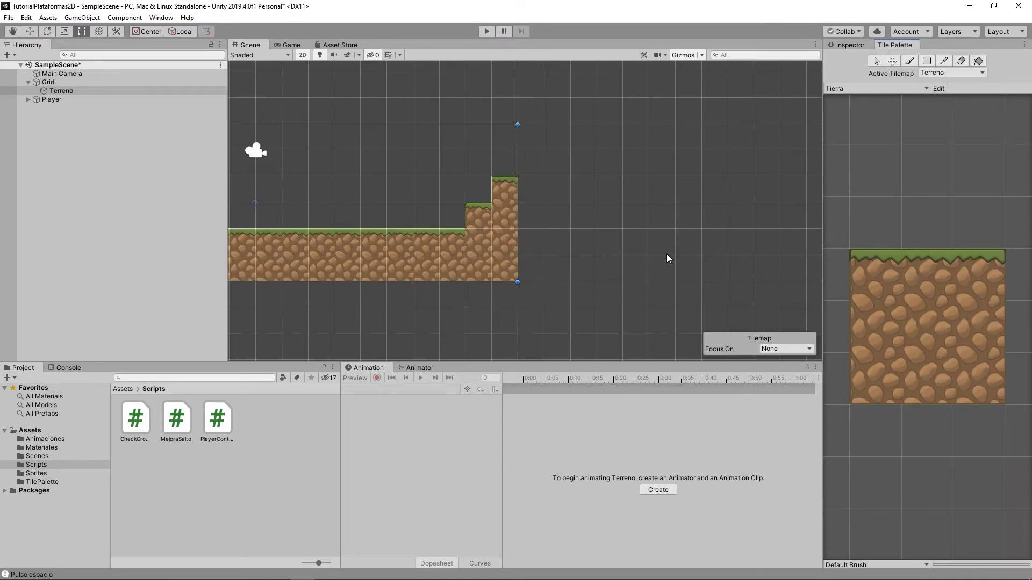
pyautogui.click(944, 286)
pyautogui.moveTo(524, 189); pyautogui.dragTo(653, 189)
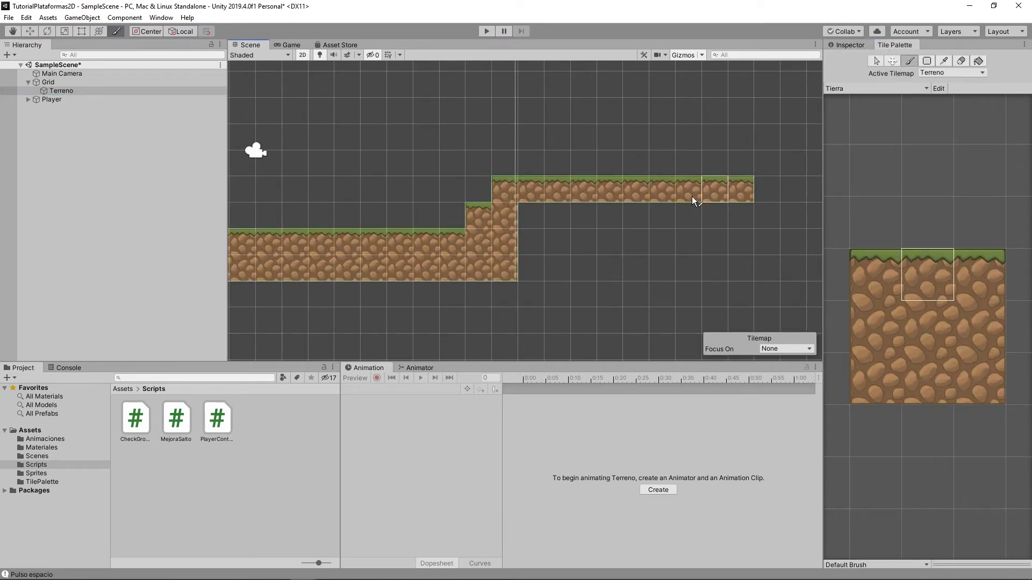
# Add a grass corner, dirt column and lower four-tile grass row, filling dirt under the platform.
pyautogui.scroll(-1, 693, 200)
pyautogui.moveTo(721, 193)
pyautogui.mouseDown()
pyautogui.moveTo(721, 239)
pyautogui.moveTo(752, 262)
pyautogui.mouseUp()
pyautogui.click(936, 274)
pyautogui.scroll(-1, 715, 279)
pyautogui.click(979, 274)
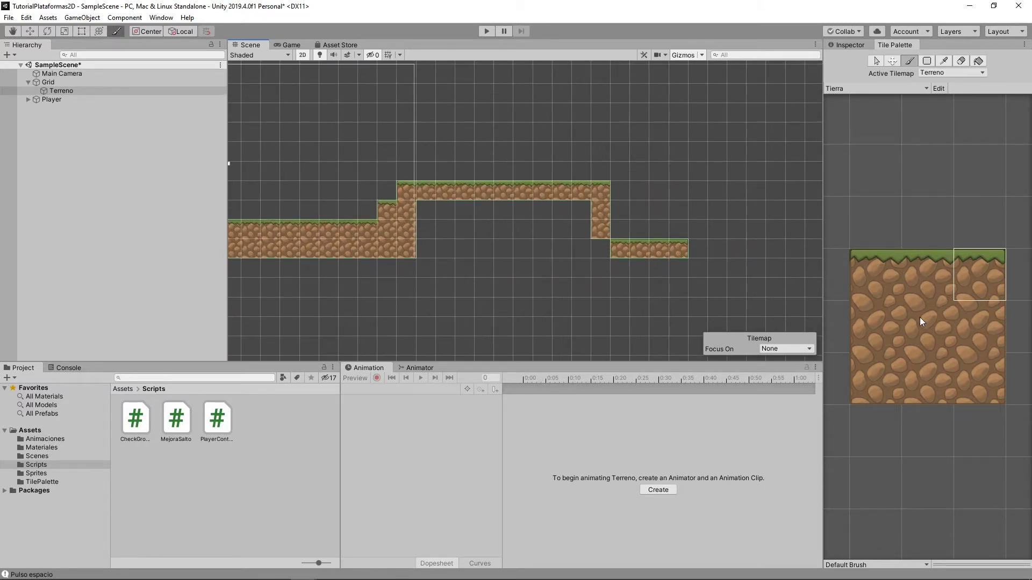
pyautogui.click(920, 319)
pyautogui.click(600, 248)
pyautogui.moveTo(432, 214)
pyautogui.mouseDown()
pyautogui.moveTo(574, 211)
pyautogui.moveTo(572, 235)
pyautogui.mouseUp()
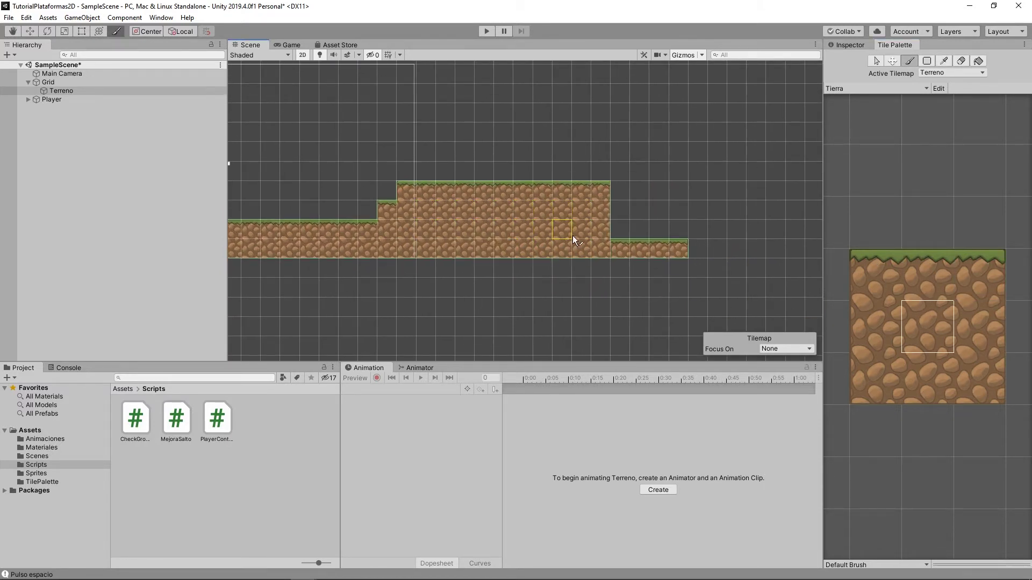
# Delete the stray floating dirt tile and select the cells beside the platform edge.
pyautogui.scroll(2, 644, 249)
pyautogui.scroll(3, 645, 249)
pyautogui.scroll(1, 620, 170)
pyautogui.keyDown('shift'); pyautogui.click(606, 193); pyautogui.keyUp('shift')
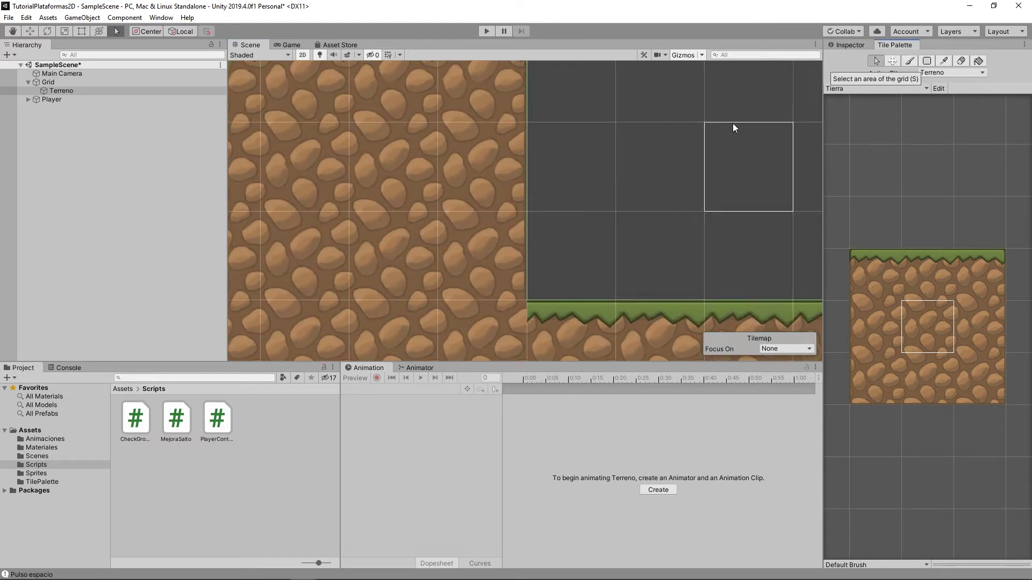
pyautogui.press('s')
pyautogui.scroll(-1, 732, 123)
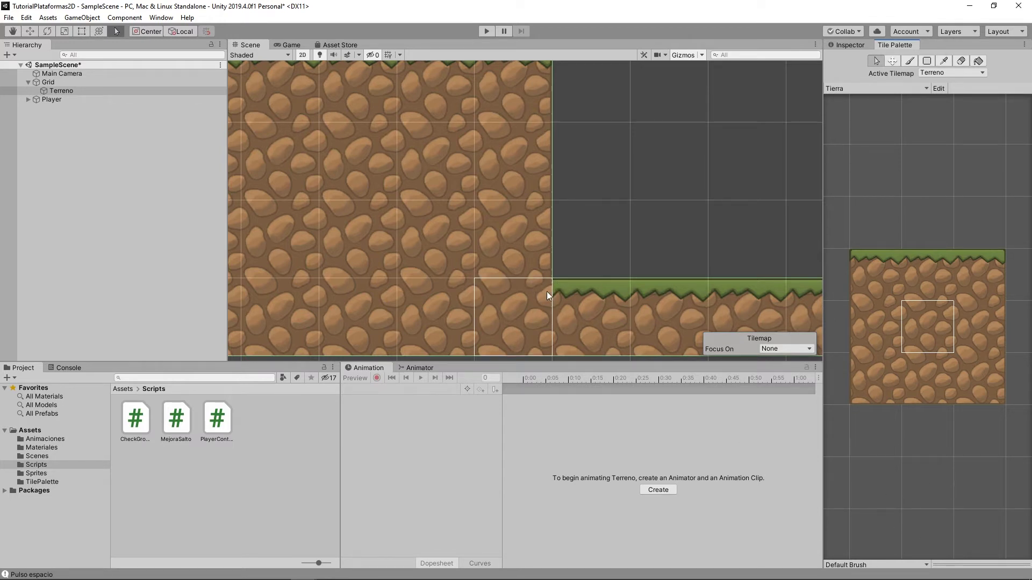
pyautogui.scroll(-5, 723, 220)
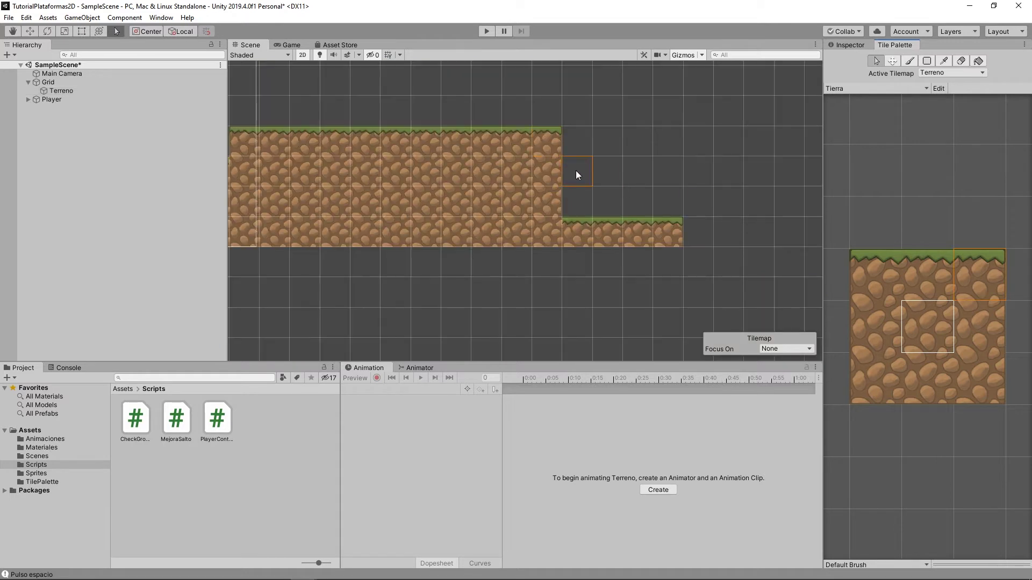
pyautogui.moveTo(576, 175); pyautogui.dragTo(584, 177)
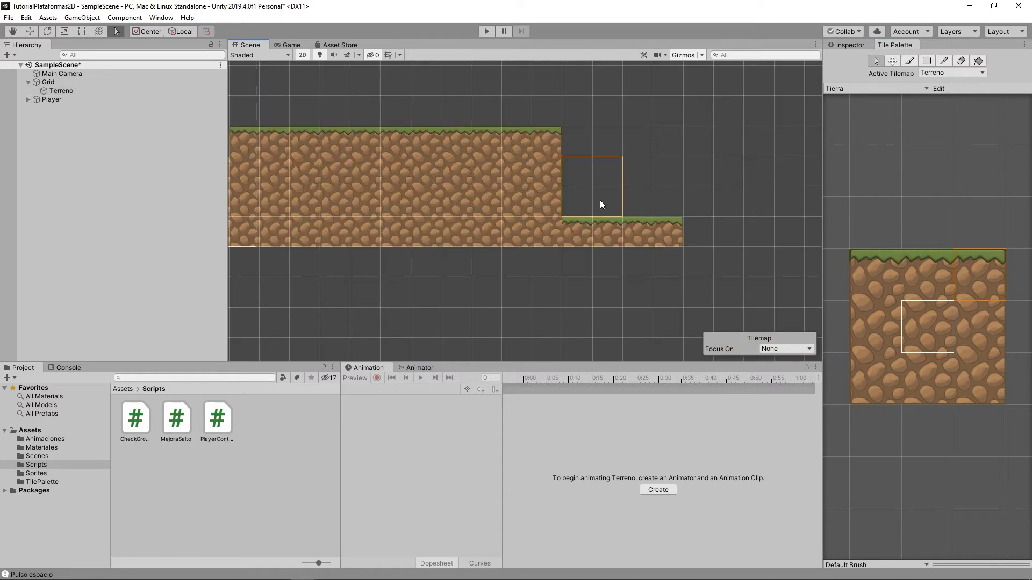
# Paint two descending grass steps with dirt beneath them and start the game.
pyautogui.click(906, 63)
pyautogui.click(963, 263)
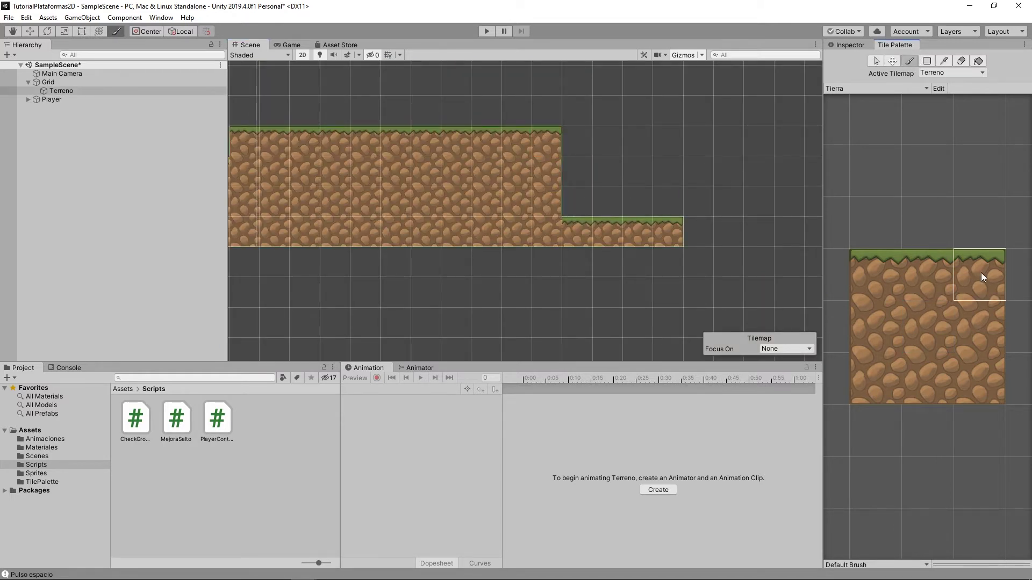
pyautogui.click(583, 170)
pyautogui.click(607, 201)
pyautogui.click(924, 325)
pyautogui.click(578, 208)
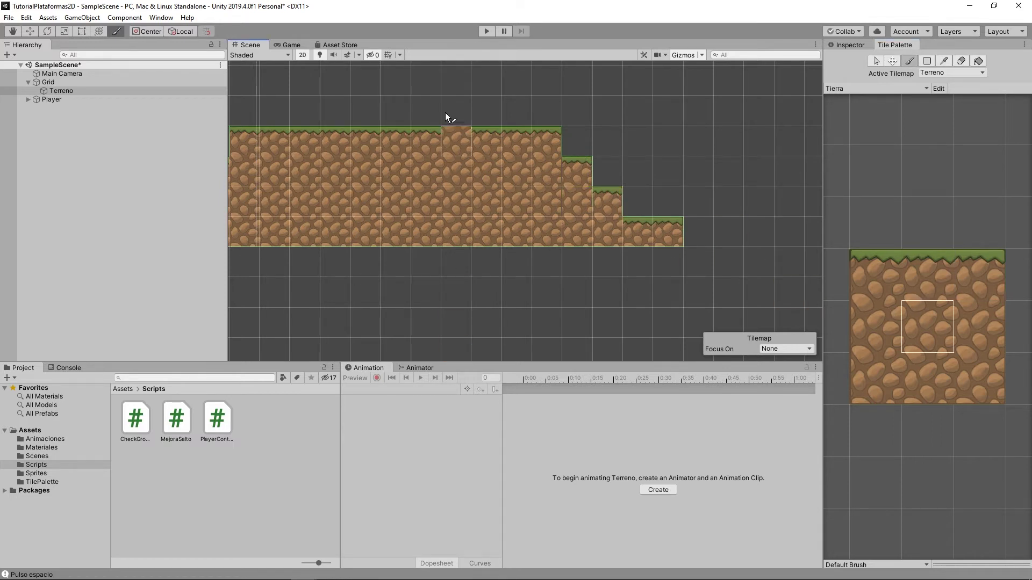
pyautogui.hotkey('ctrl', 'p')
pyautogui.press('space')
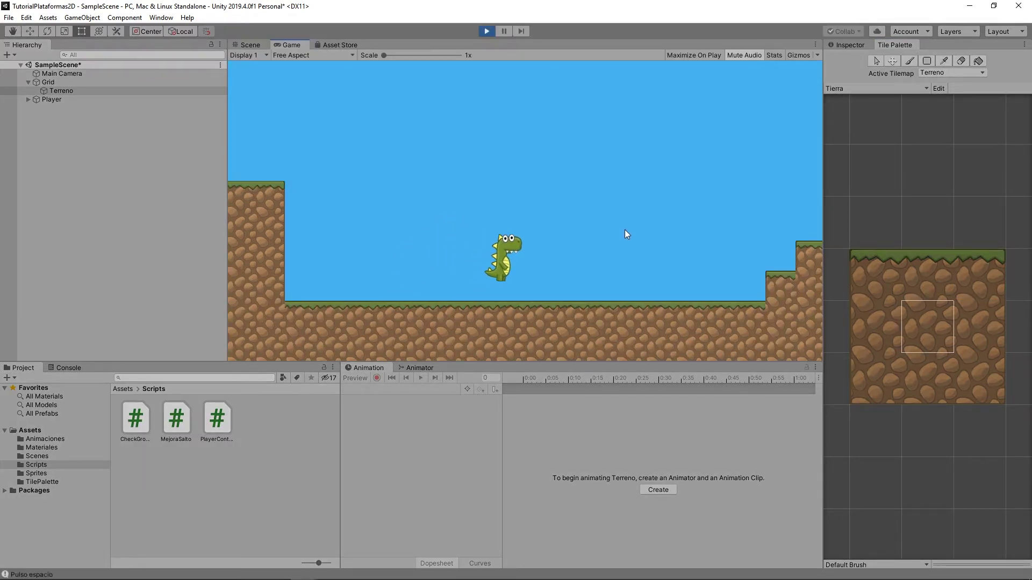
pyautogui.press('Right')
pyautogui.press('space')
pyautogui.press('Left')
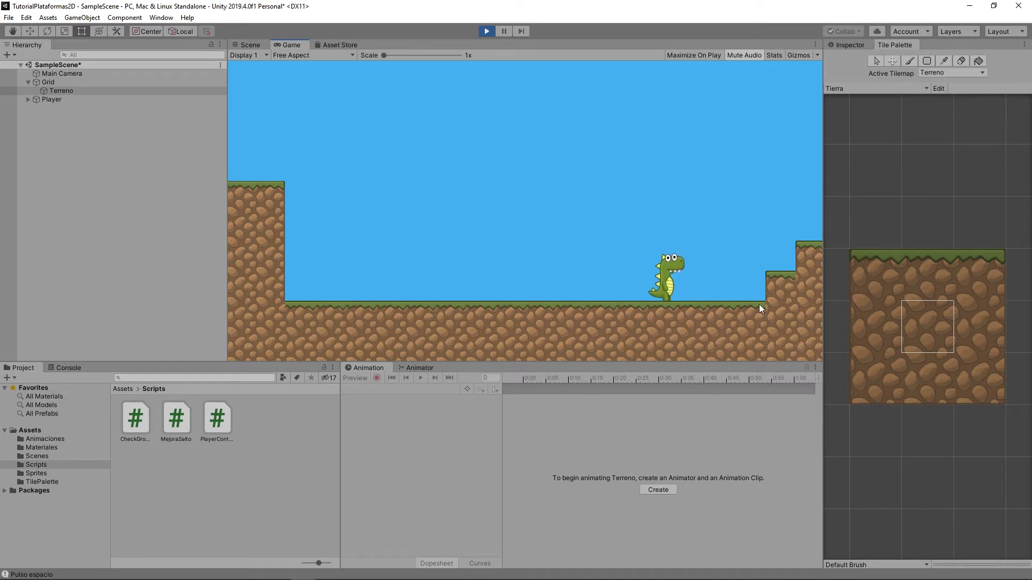
pyautogui.press('Right')
pyautogui.press('space')
pyautogui.press('Left')
pyautogui.press('space')
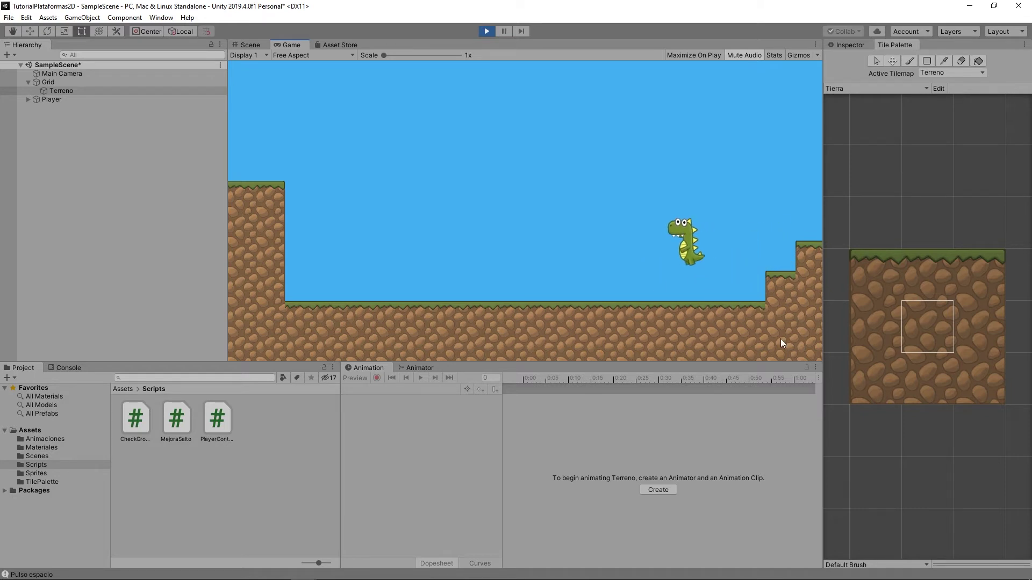
pyautogui.press('space')
pyautogui.press('Right')
pyautogui.press('space')
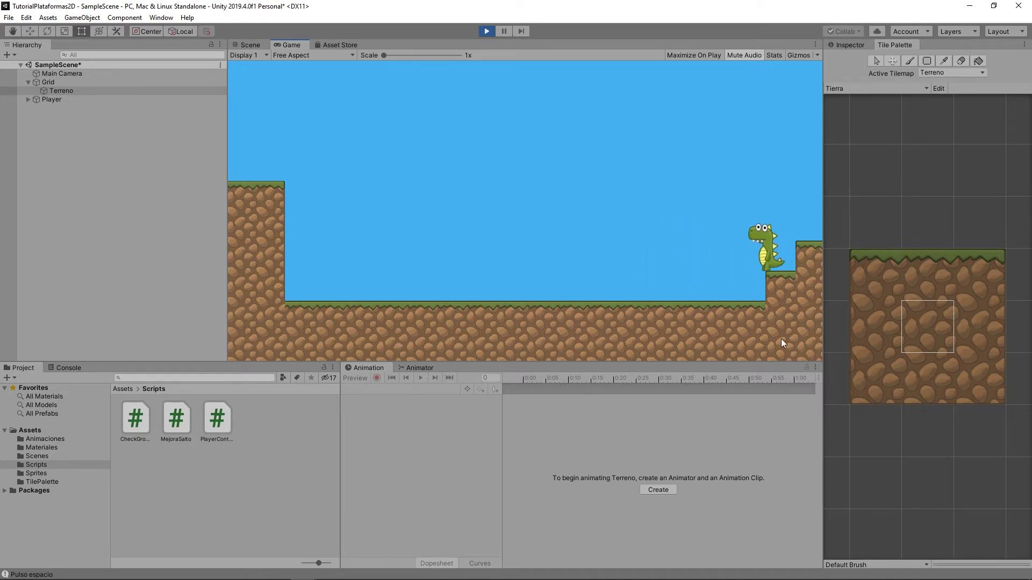
pyautogui.press('Left')
pyautogui.press('space')
pyautogui.press('Right')
pyautogui.press('space')
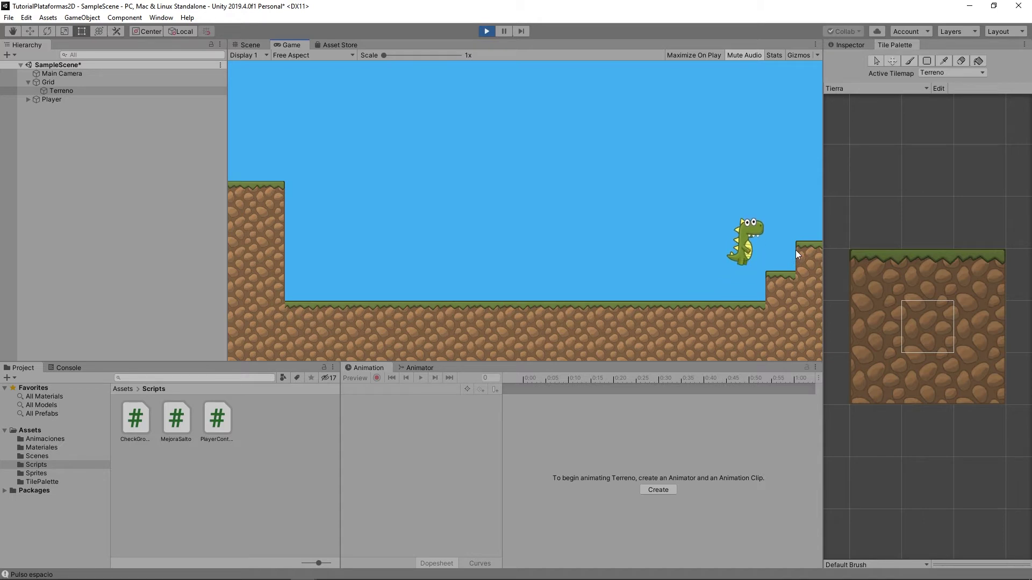
pyautogui.press('space')
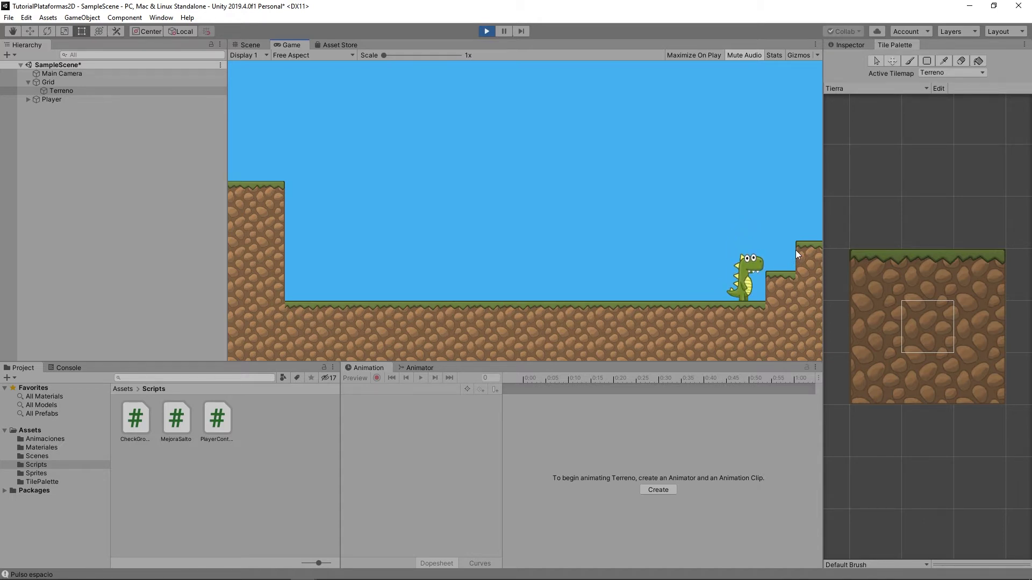
pyautogui.press('space')
pyautogui.hotkey('ctrl', 'p')
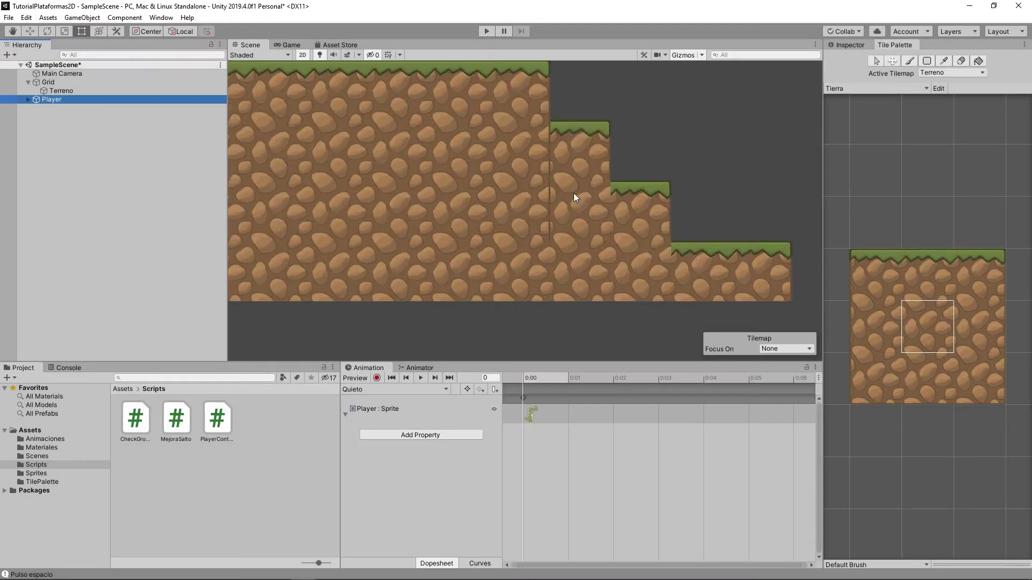
# Select the Player, show its Inspector settings, and play-test running and jumping.
pyautogui.click(65, 90)
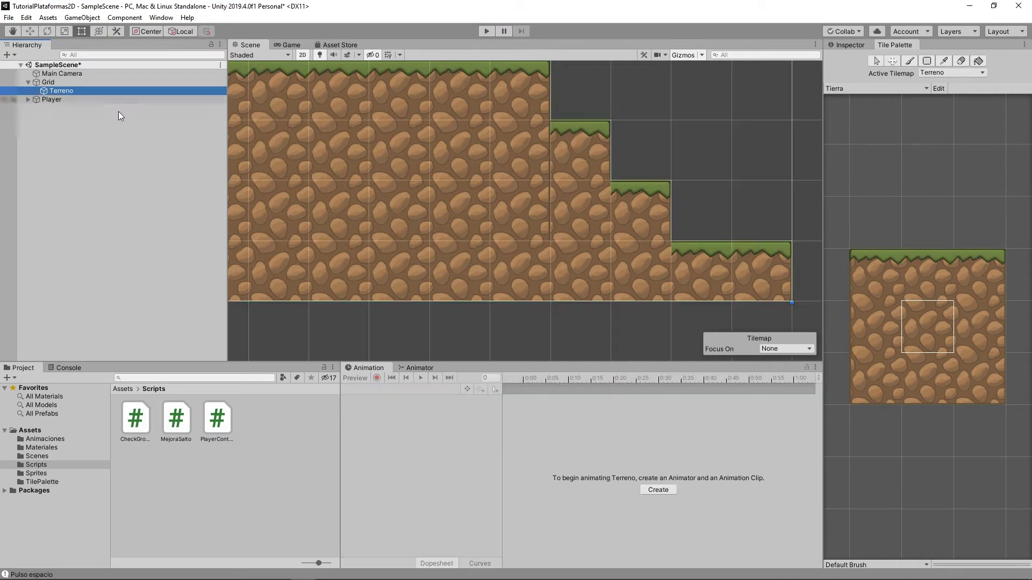
pyautogui.click(941, 296)
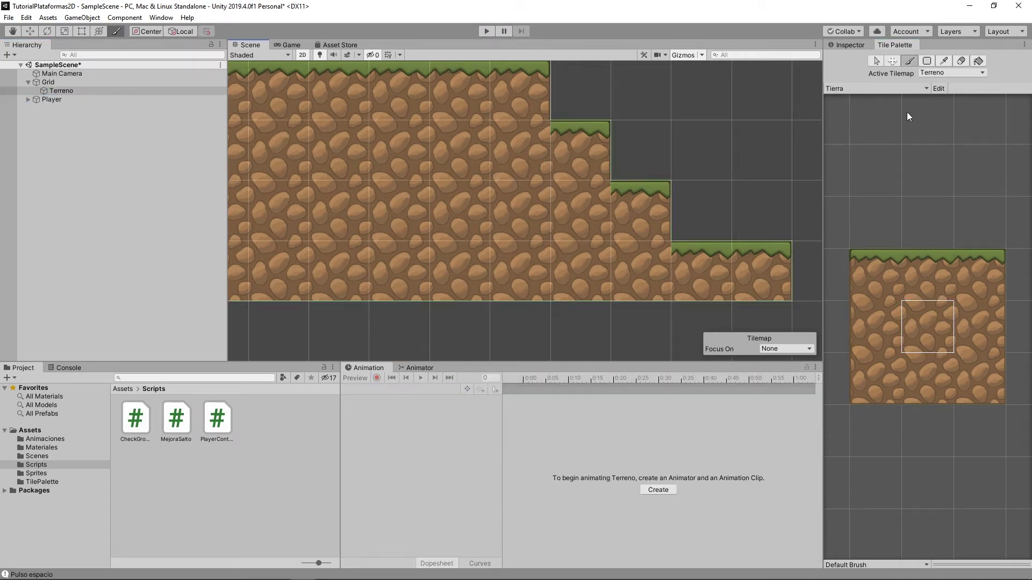
pyautogui.click(52, 100)
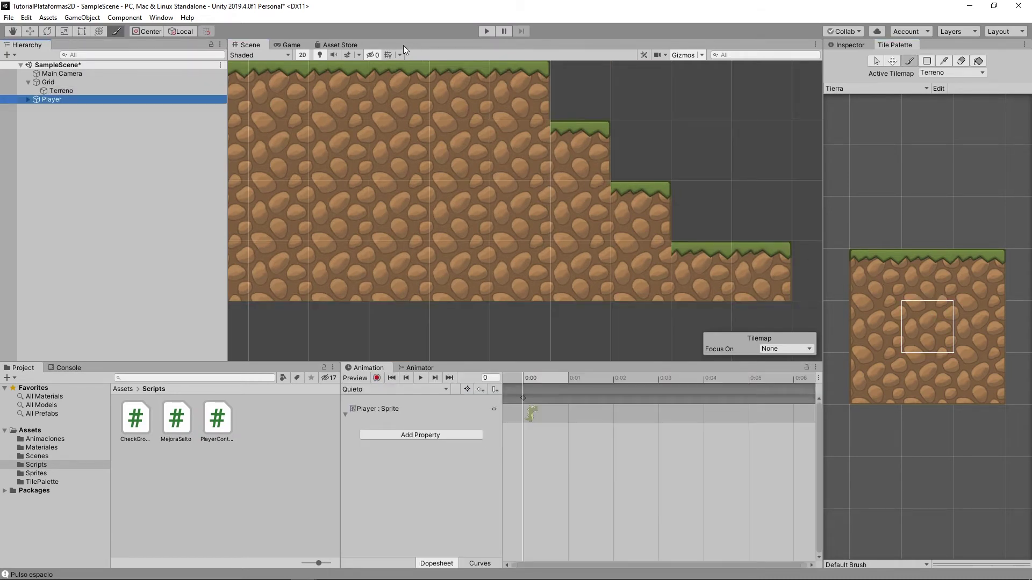
pyautogui.click(848, 46)
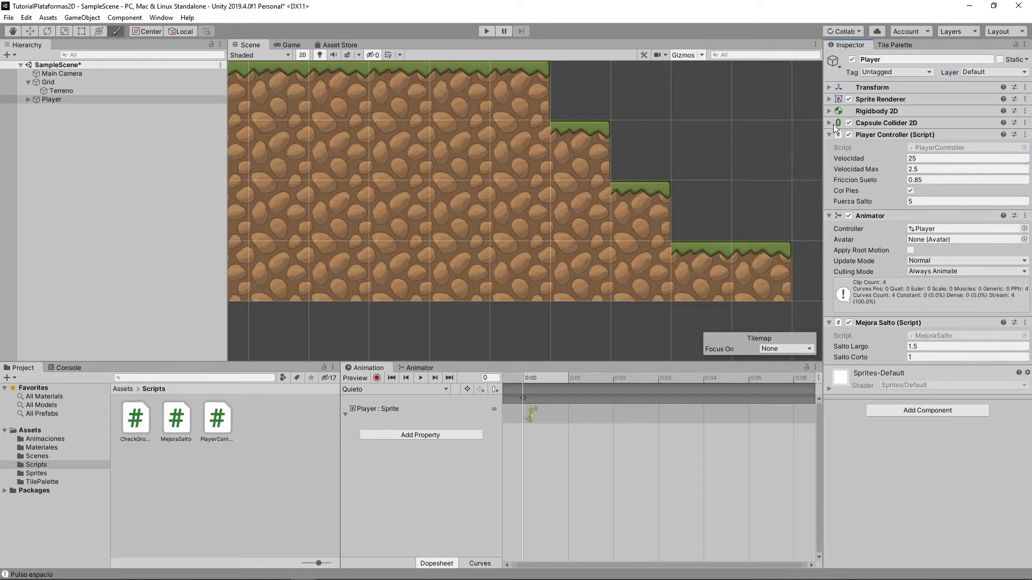
pyautogui.click(487, 31)
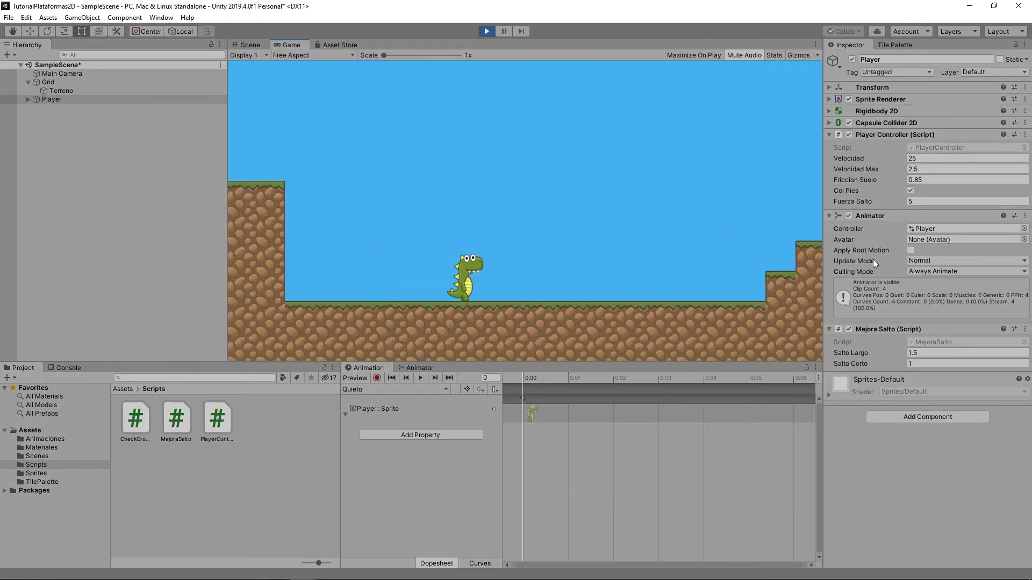
pyautogui.press('Right')
pyautogui.press('space')
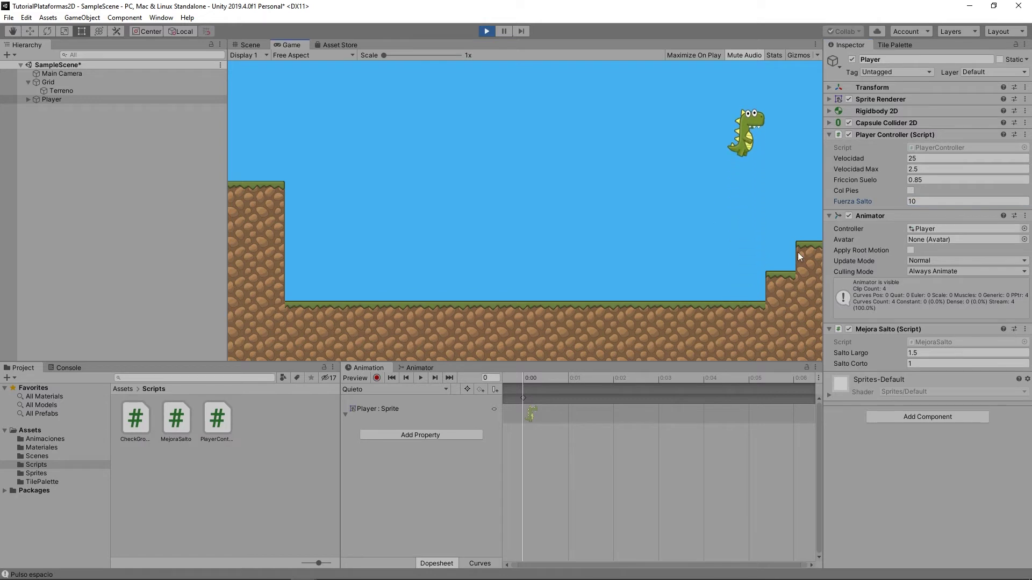
pyautogui.press('space')
pyautogui.press('Right')
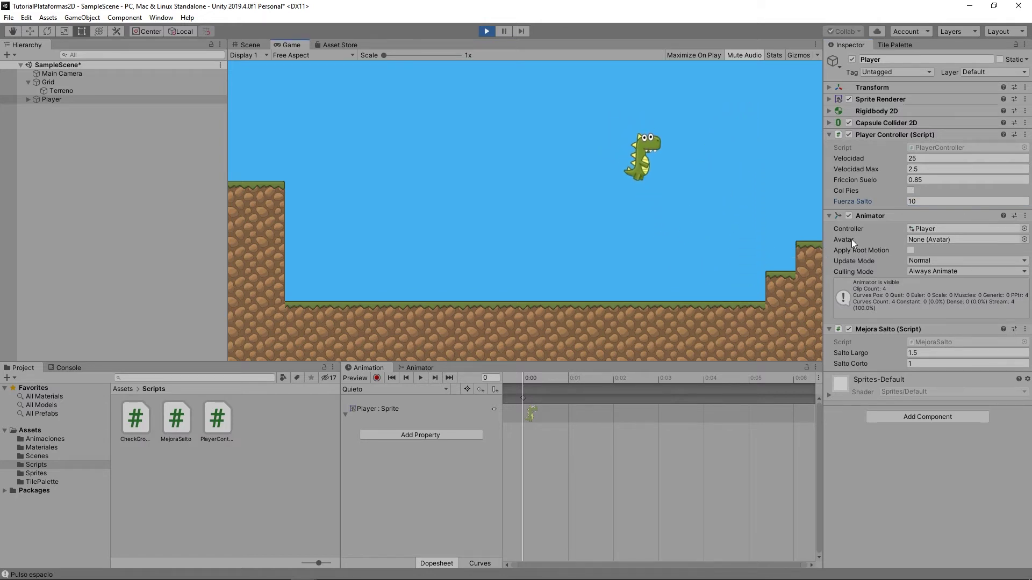
# Lower the Fuerza Salto jump force from 10 to 6, then to 7.
pyautogui.click(934, 199)
pyautogui.write('6')
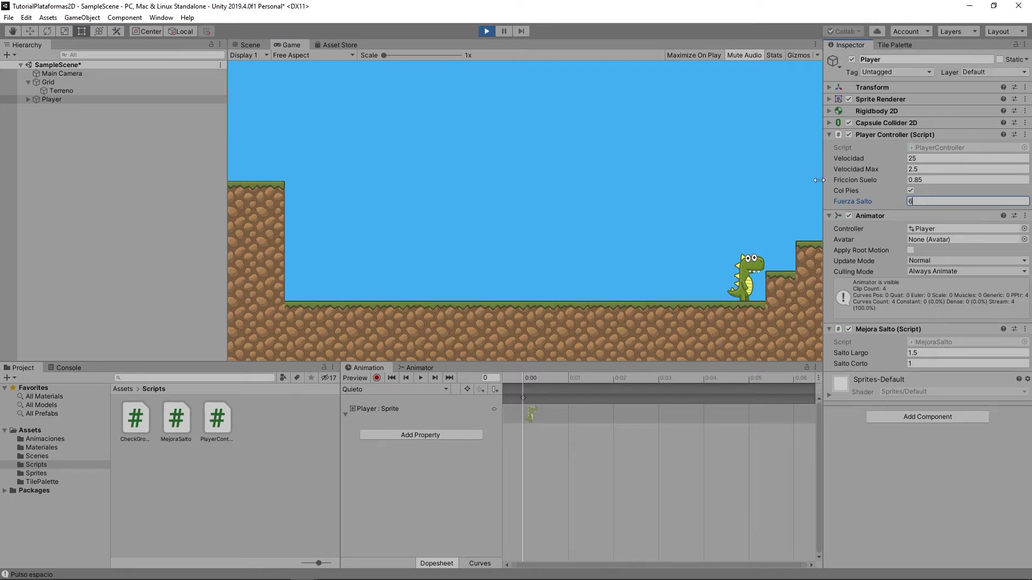
pyautogui.press('Return')
pyautogui.write('7')
pyautogui.click(764, 239)
pyautogui.press('space')
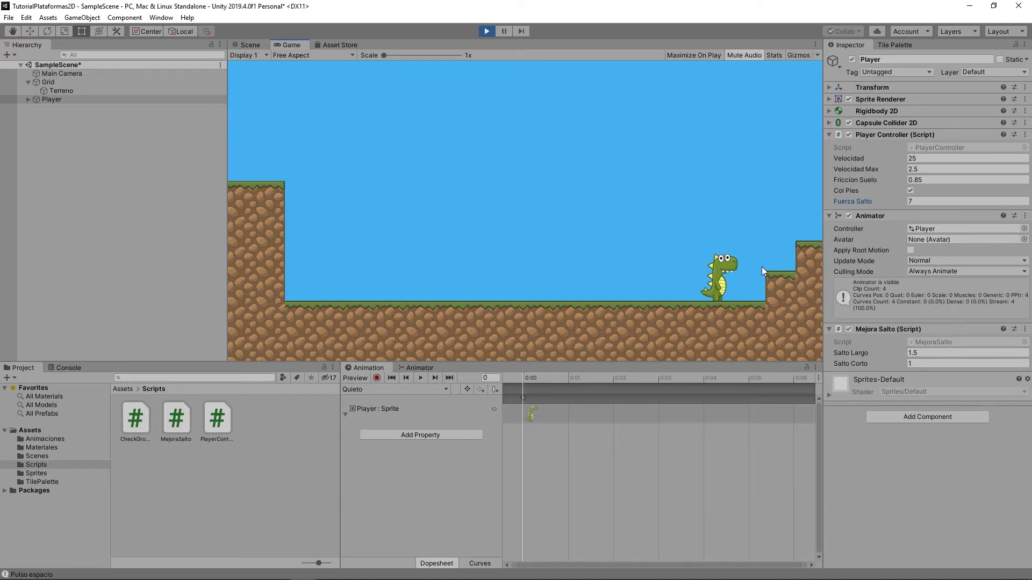
# Test the jump force of 7 by hopping the dinosaur toward the raised ledge.
pyautogui.press('space')
pyautogui.press('Right')
pyautogui.press('Left')
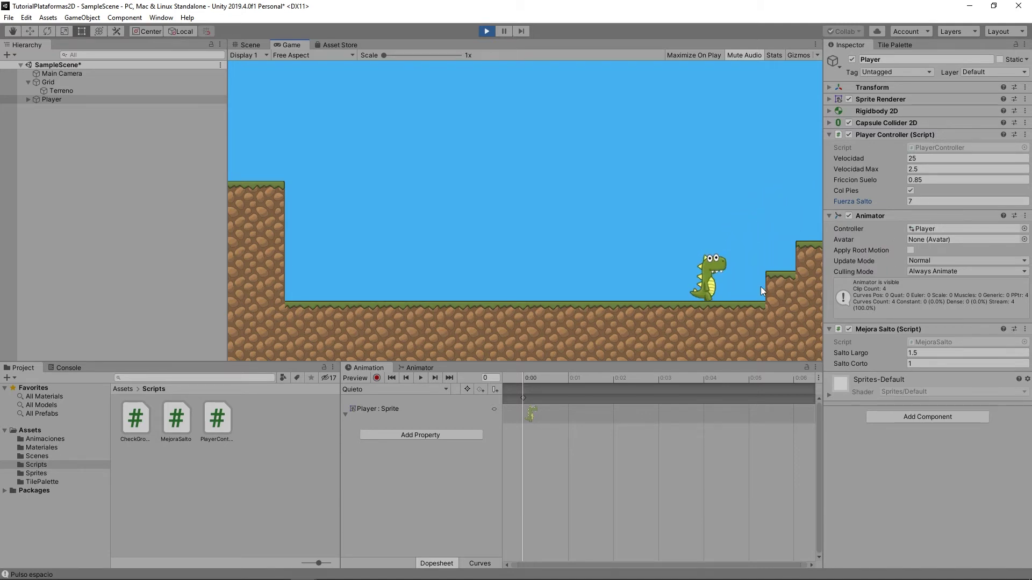
pyautogui.press('space')
pyautogui.press('Right')
pyautogui.press('Left')
pyautogui.press('space')
pyautogui.press('Right')
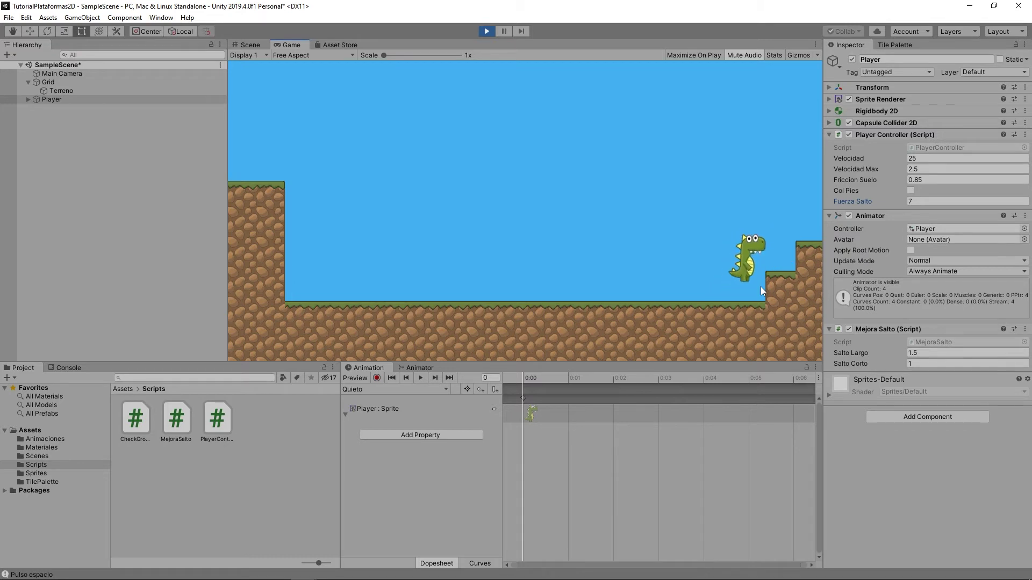
# Stop the run and paint floating platform tiles plus a long ground row to the right.
pyautogui.click(487, 31)
pyautogui.scroll(-5, 529, 170)
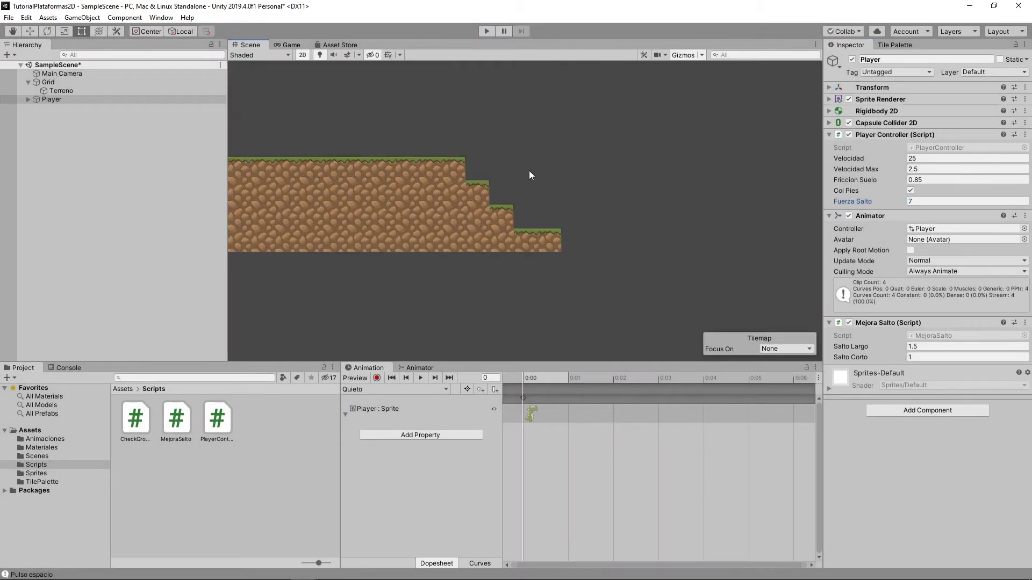
pyautogui.scroll(-1, 429, 143)
pyautogui.moveTo(428, 143)
pyautogui.mouseDown(button='middle')
pyautogui.moveTo(423, 200)
pyautogui.moveTo(580, 243)
pyautogui.mouseUp(button='middle')
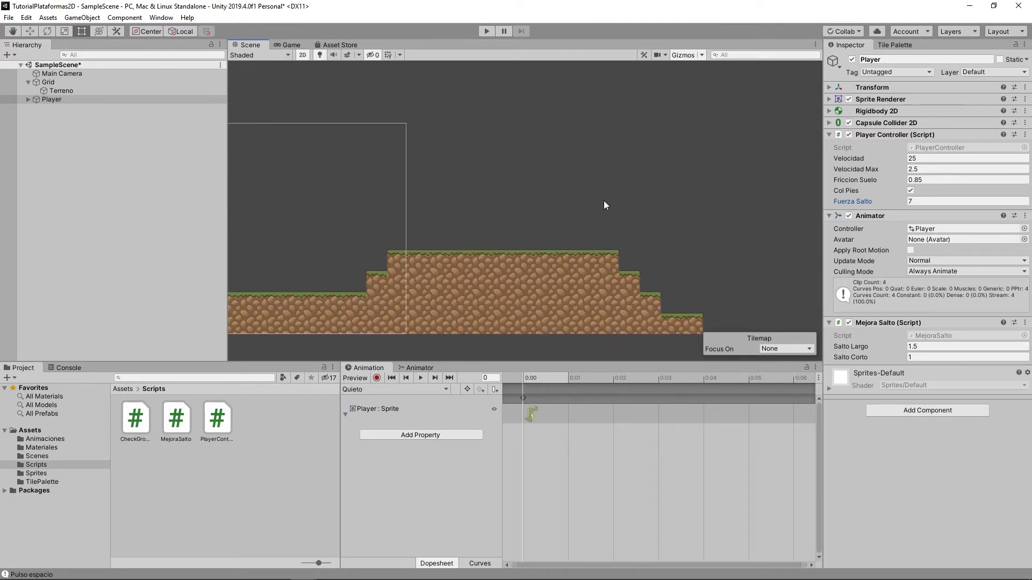
pyautogui.click(895, 45)
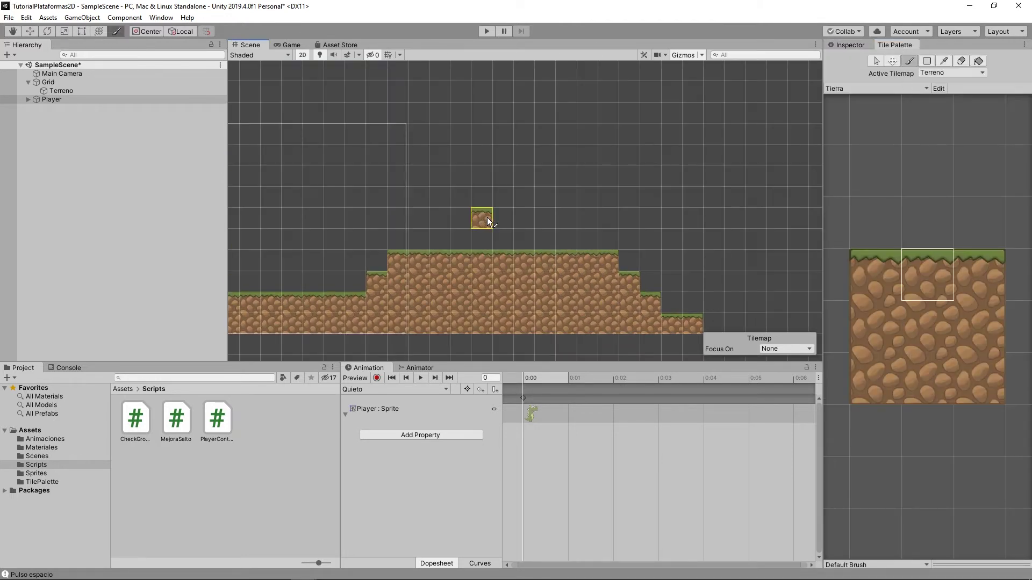
pyautogui.click(533, 216)
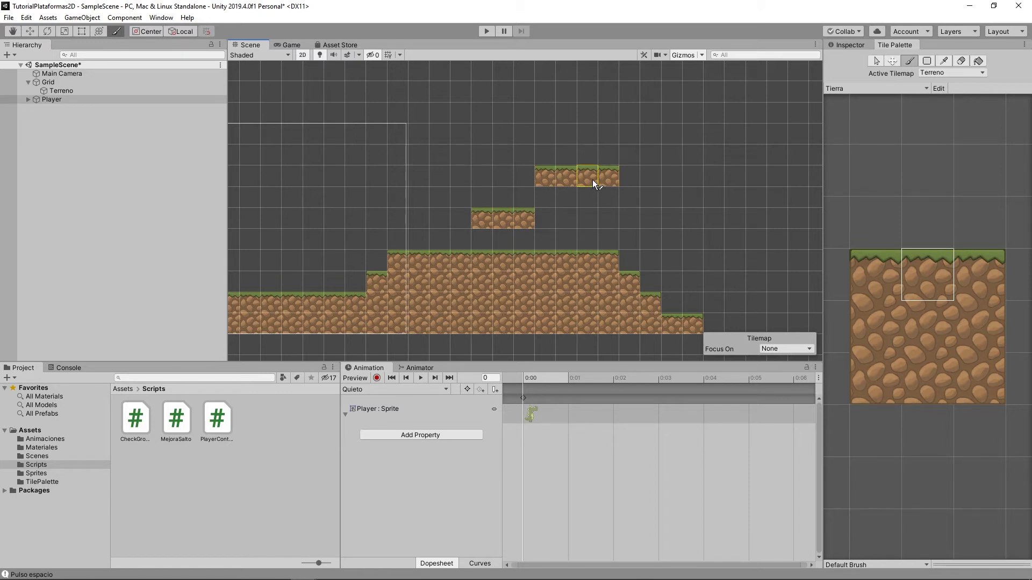
pyautogui.moveTo(629, 134); pyautogui.dragTo(676, 137)
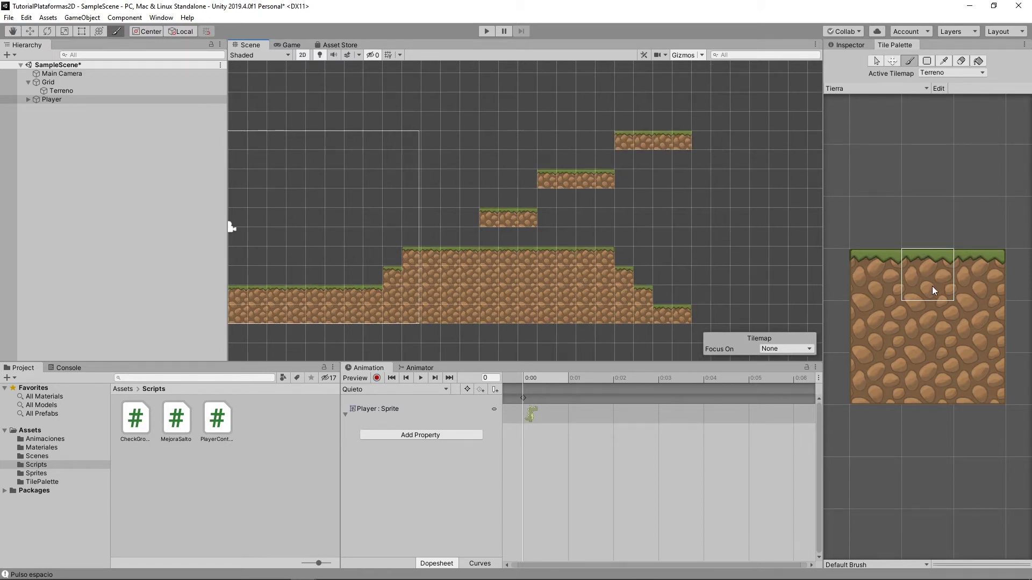
pyautogui.scroll(-3, 686, 285)
pyautogui.moveTo(685, 285); pyautogui.dragTo(521, 265, button='middle')
pyautogui.moveTo(500, 282); pyautogui.dragTo(697, 283)
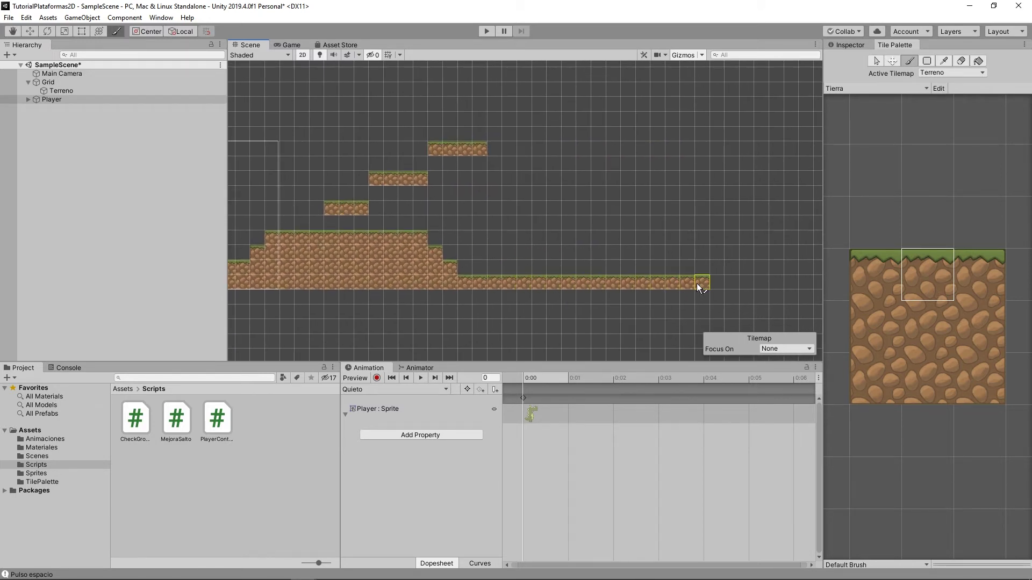
# Play-test running right and jumping onto the steps, then stop Play mode.
pyautogui.click(486, 31)
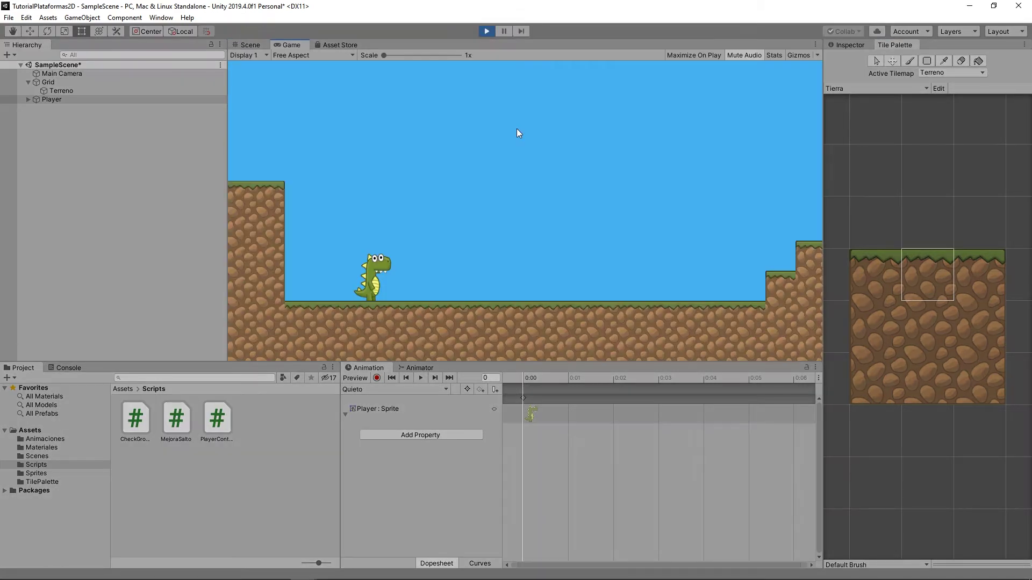
pyautogui.press('Right')
pyautogui.press('space')
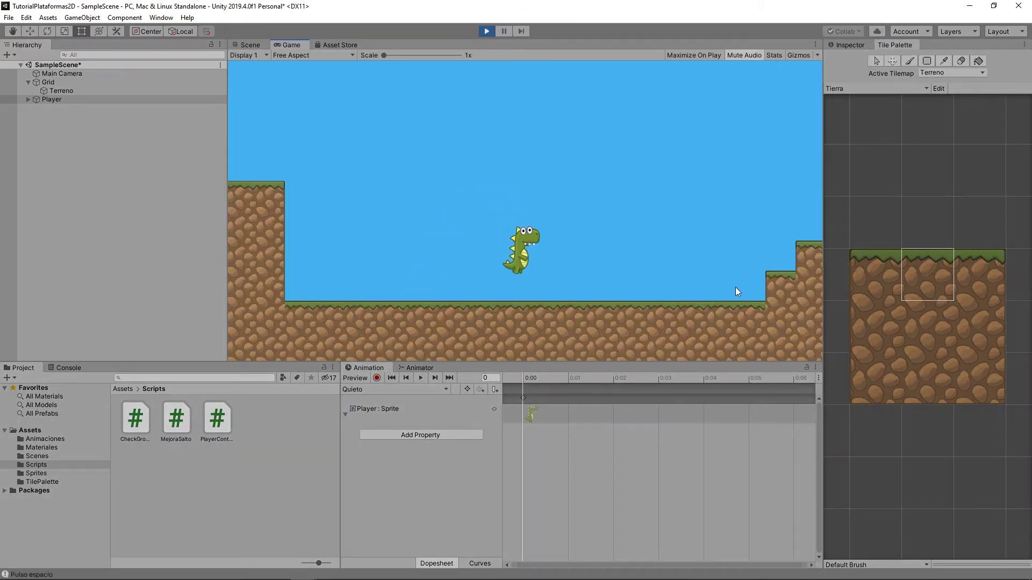
pyautogui.press('space')
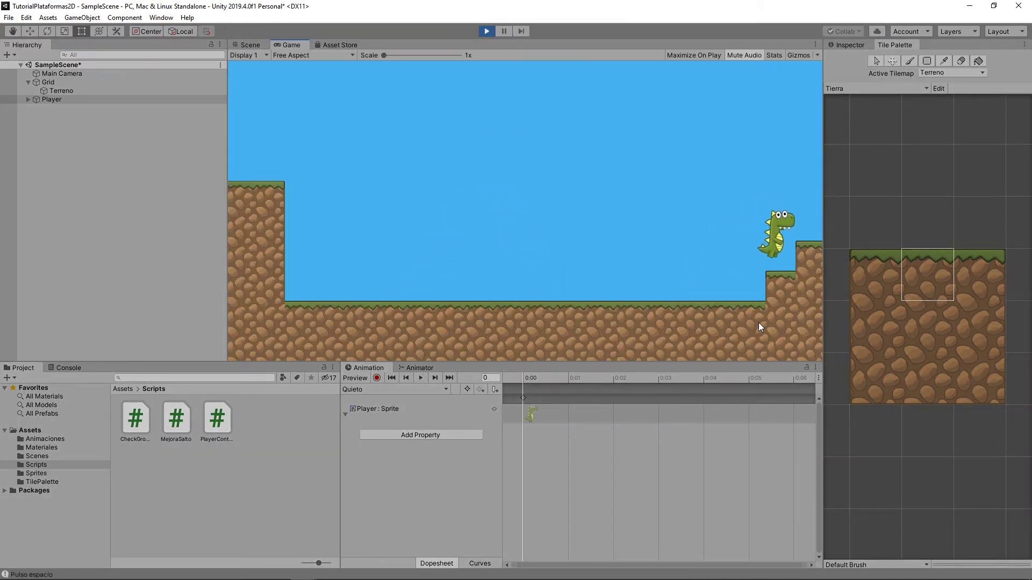
pyautogui.press('space')
pyautogui.hotkey('ctrl', 'p')
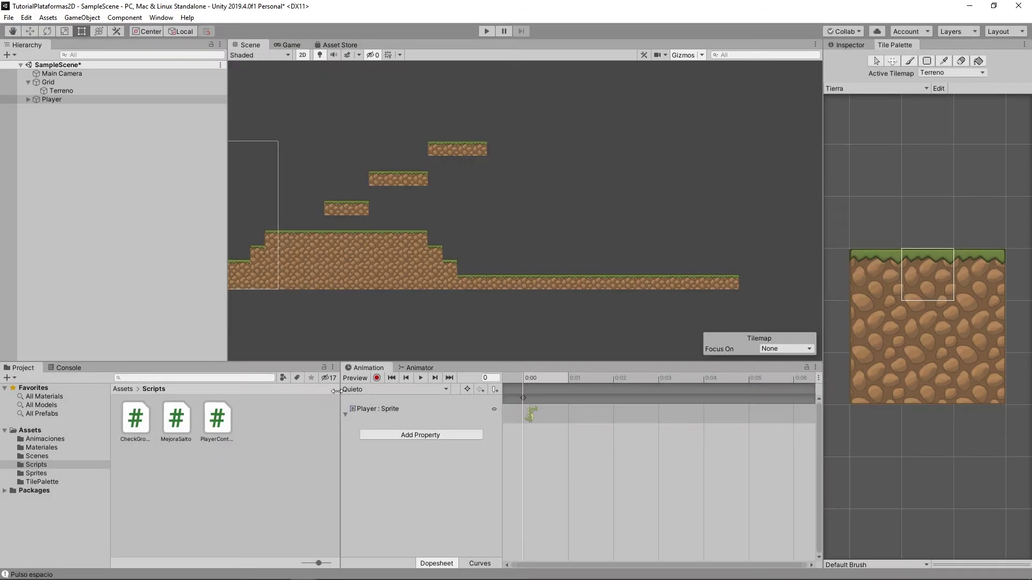
# Create a new C# script named seguimientoCamara in the Scripts folder.
pyautogui.rightClick(275, 422)
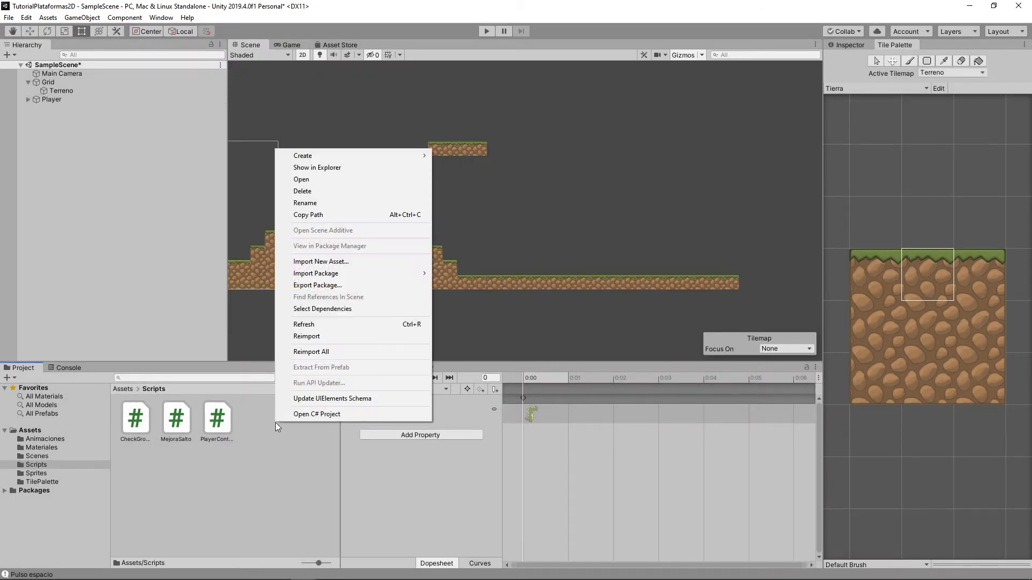
pyautogui.moveTo(409, 155)
pyautogui.click(492, 147)
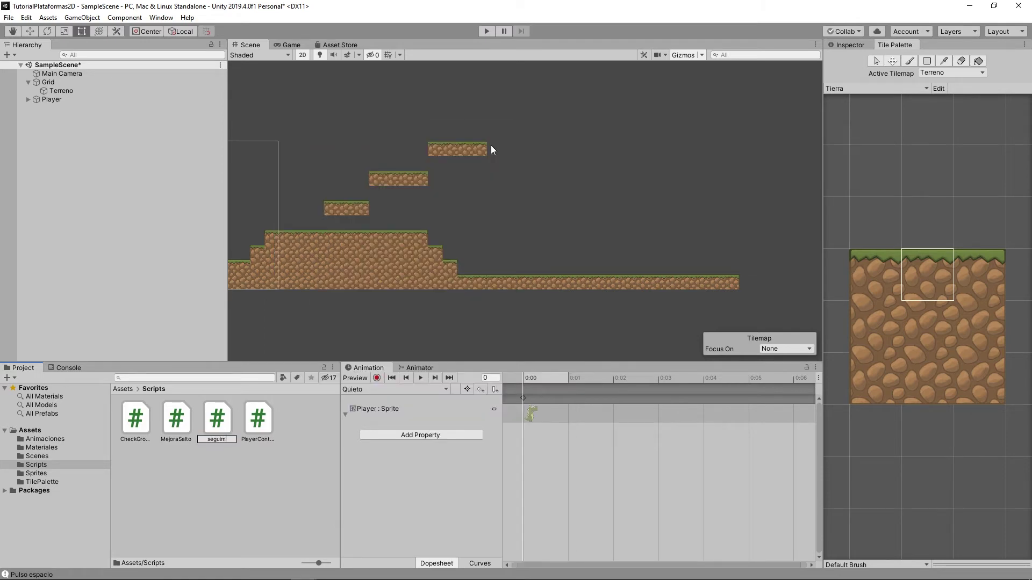
pyautogui.press('Return')
# Attach seguimientoCamara to Main Camera and open it in Visual Studio.
pyautogui.click(70, 73)
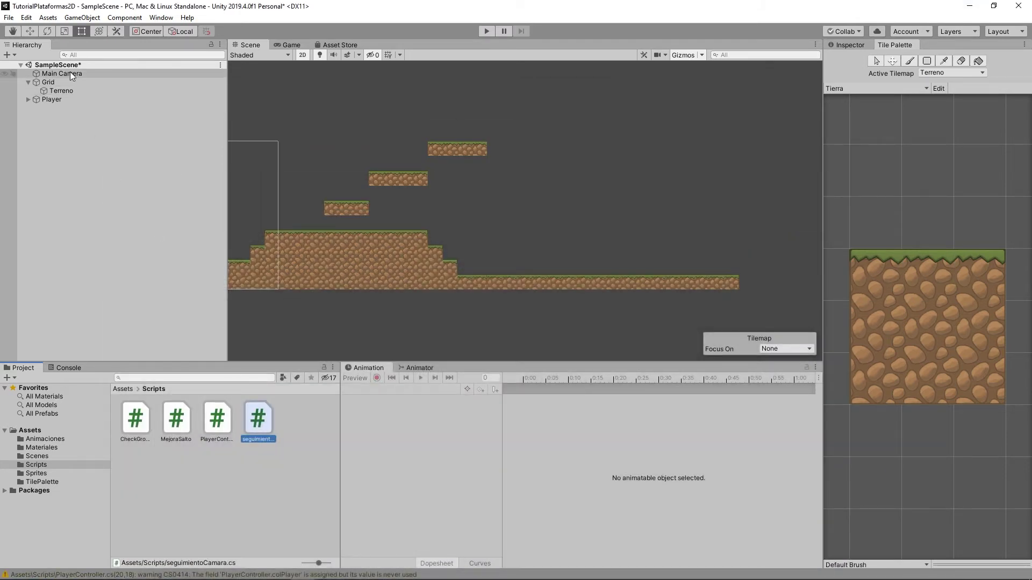
pyautogui.click(850, 45)
pyautogui.moveTo(258, 419); pyautogui.dragTo(901, 405)
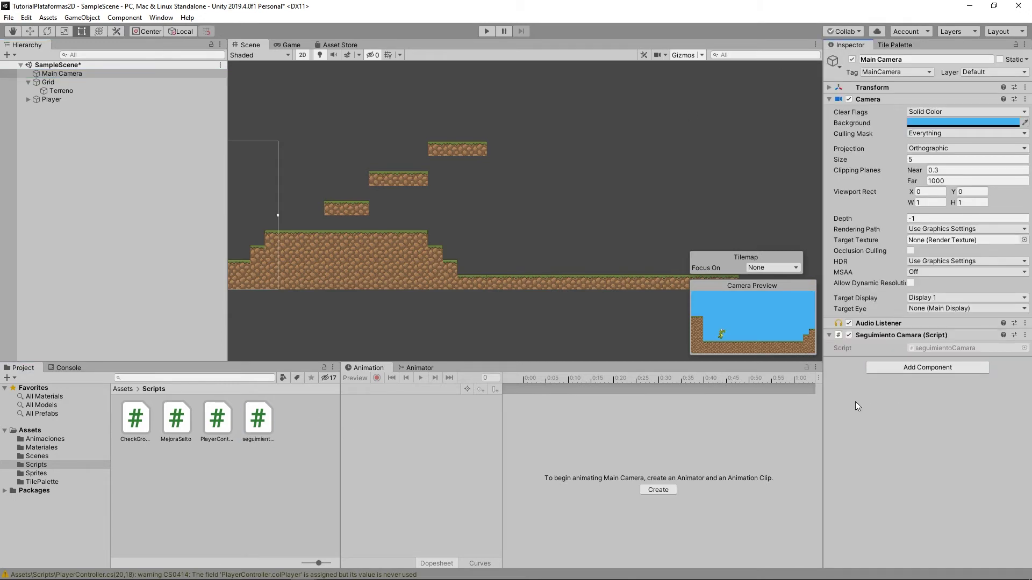
pyautogui.doubleClick(268, 427)
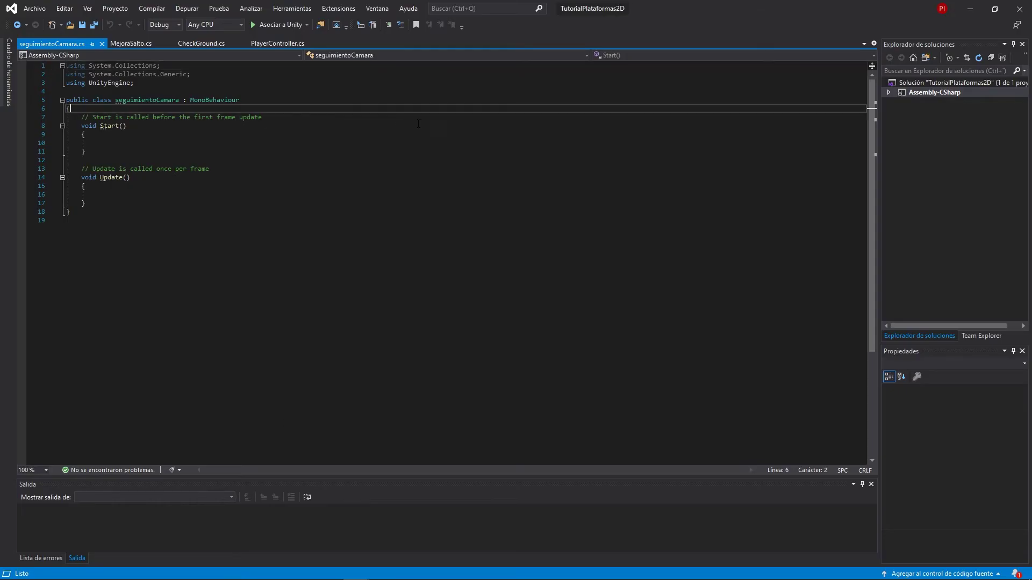
# Declare 'public Vector2 minCamPos, maxCamPos;' in the class and save.
pyautogui.press('Return')
pyautogui.press('Tab')
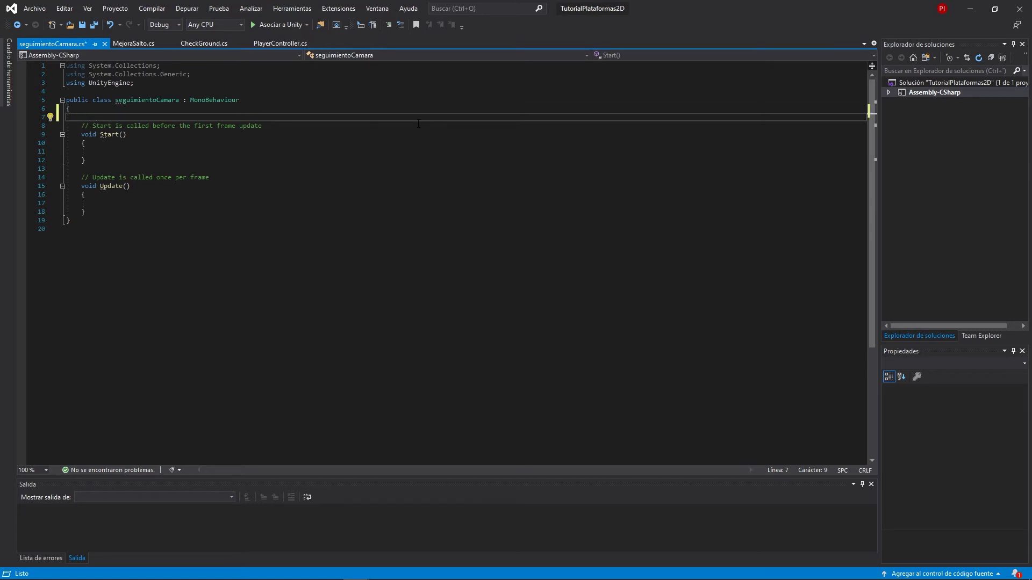
pyautogui.press('Return')
pyautogui.press('Return')
pyautogui.press('Up')
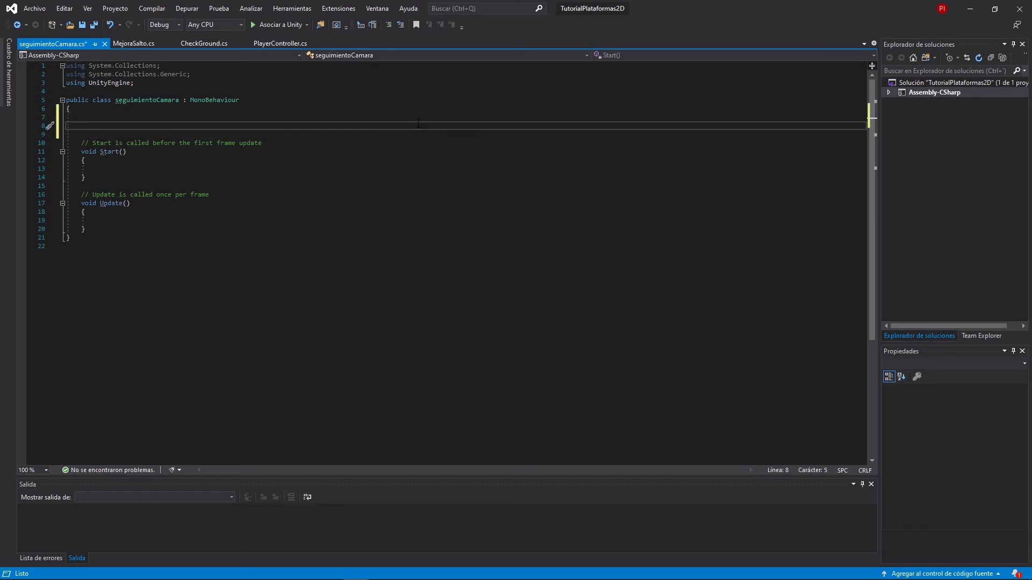
pyautogui.write('public vce')
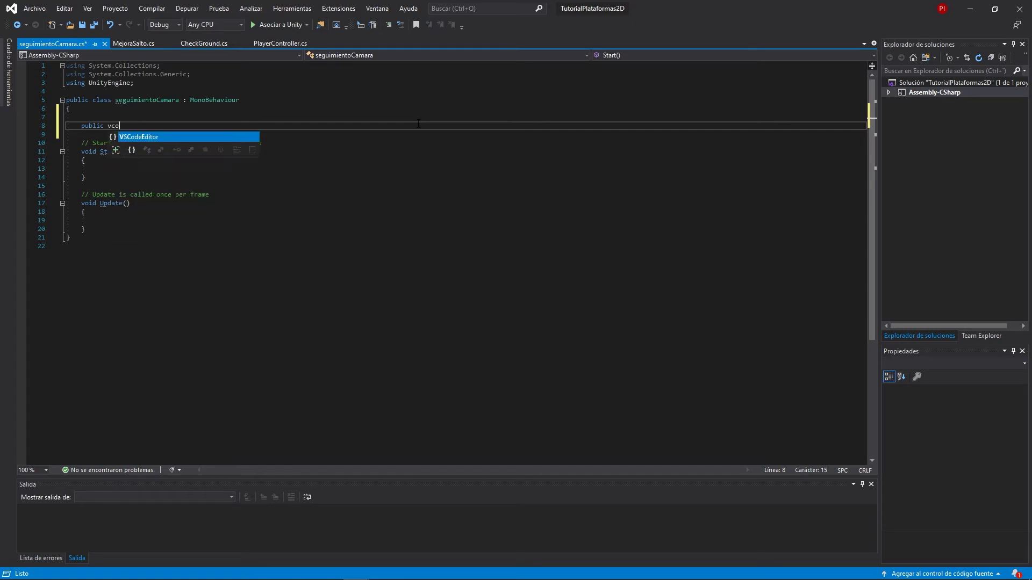
pyautogui.write('cto')
pyautogui.press('BackSpace')
pyautogui.press('BackSpace')
pyautogui.press('BackSpace')
pyautogui.write('ect')
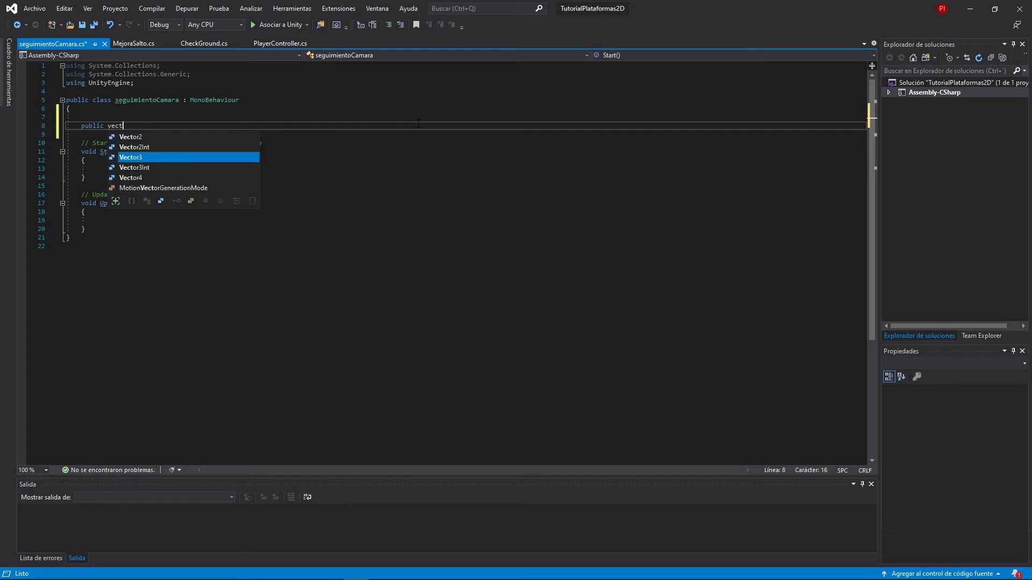
pyautogui.write('or2 ')
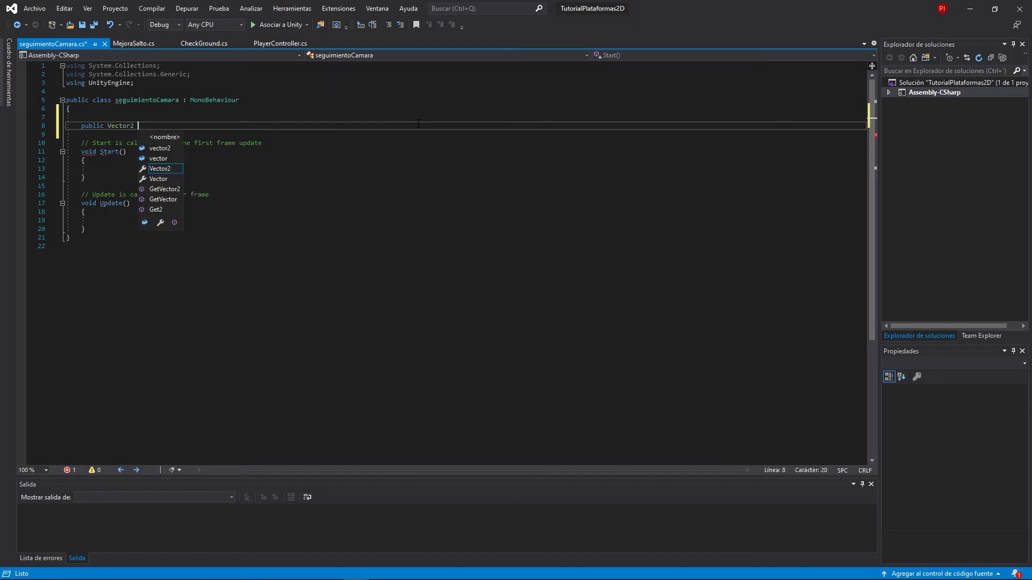
pyautogui.write('minCamP')
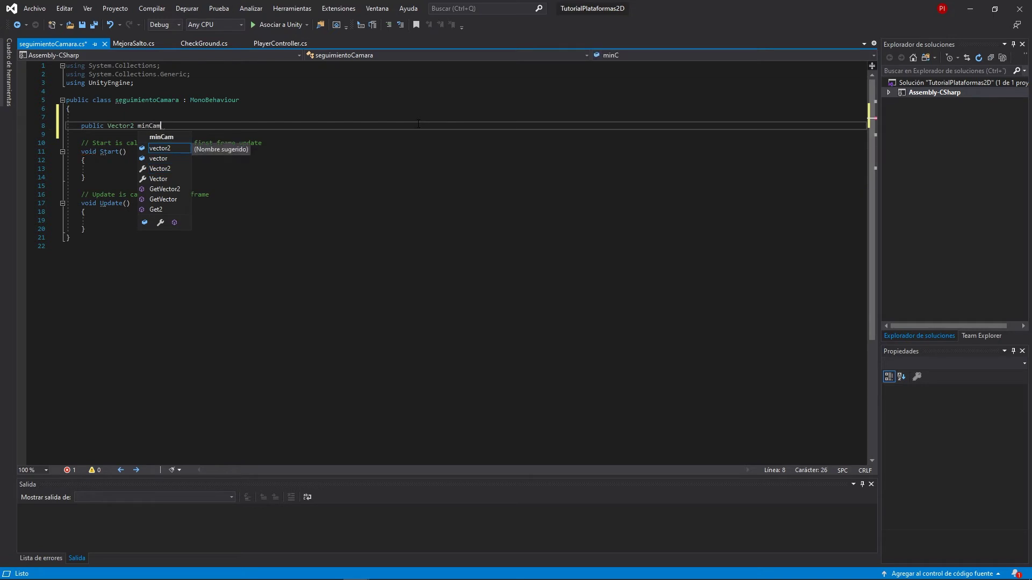
pyautogui.write('os,')
pyautogui.write(' max')
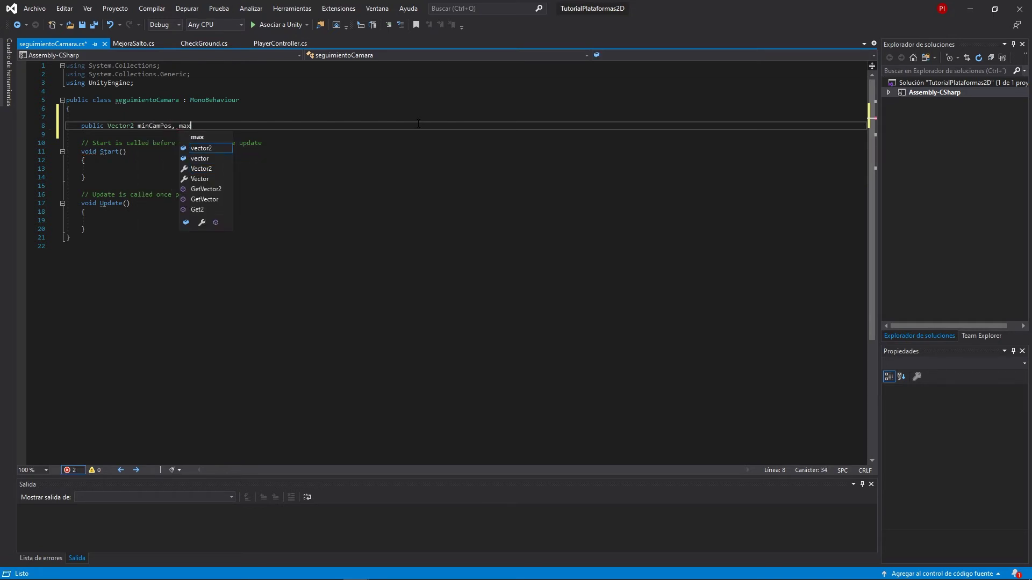
pyautogui.write('CamPos;')
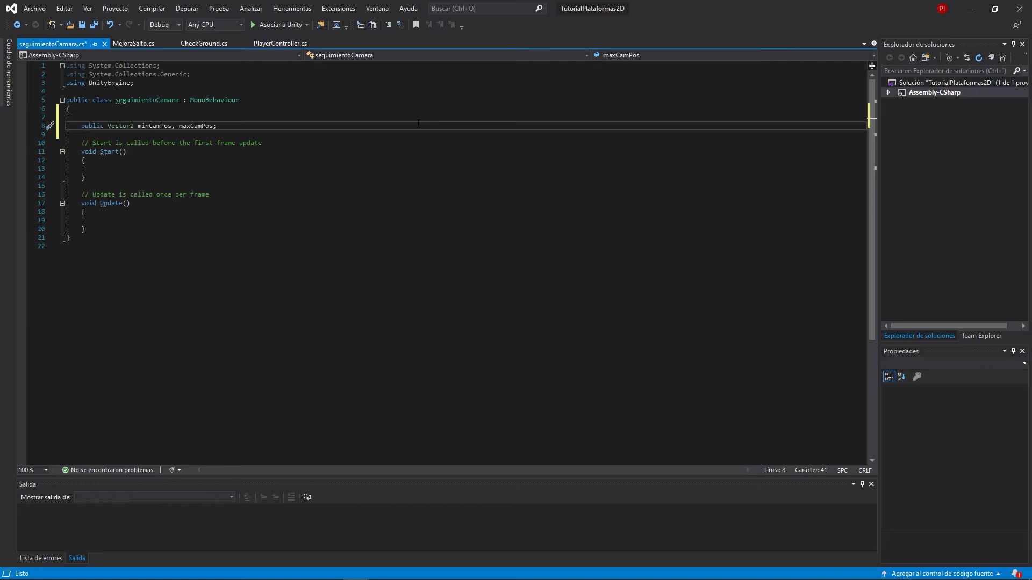
pyautogui.hotkey('ctrl', 's')
# Add 'public GameObject seguir;' below it and save the script.
pyautogui.press('Return')
pyautogui.write('public ')
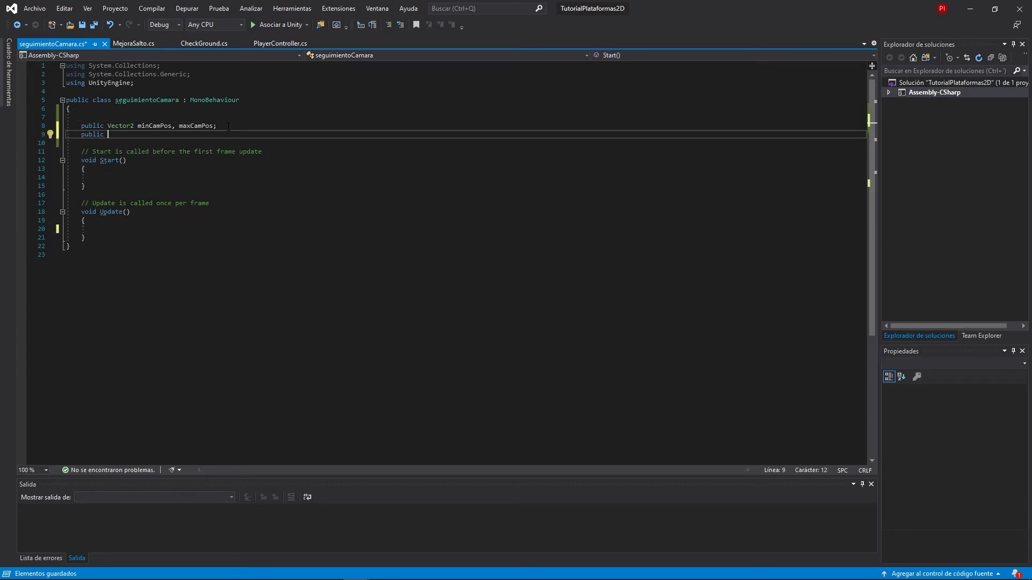
pyautogui.write('Game')
pyautogui.press('Tab')
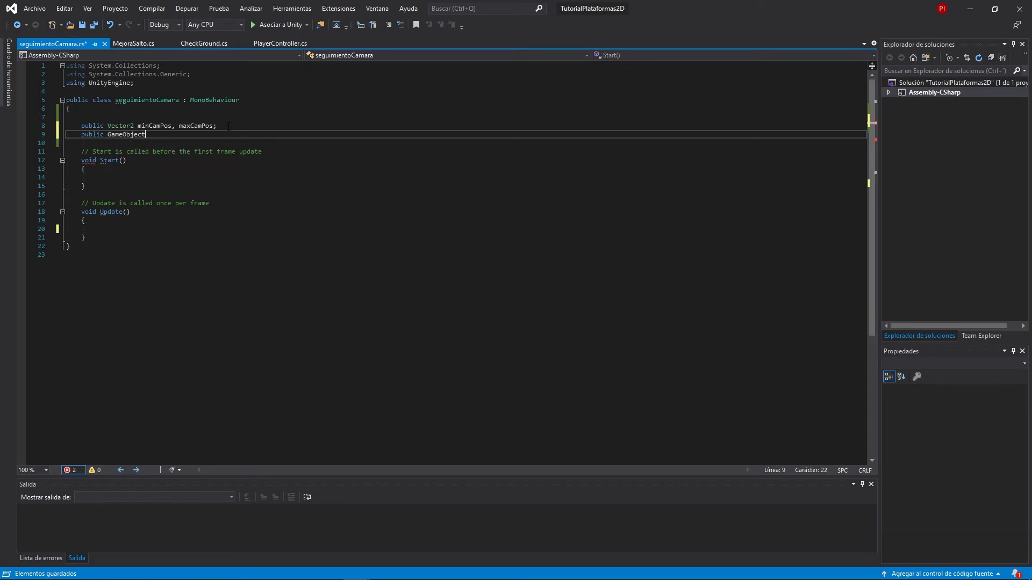
pyautogui.write(' s')
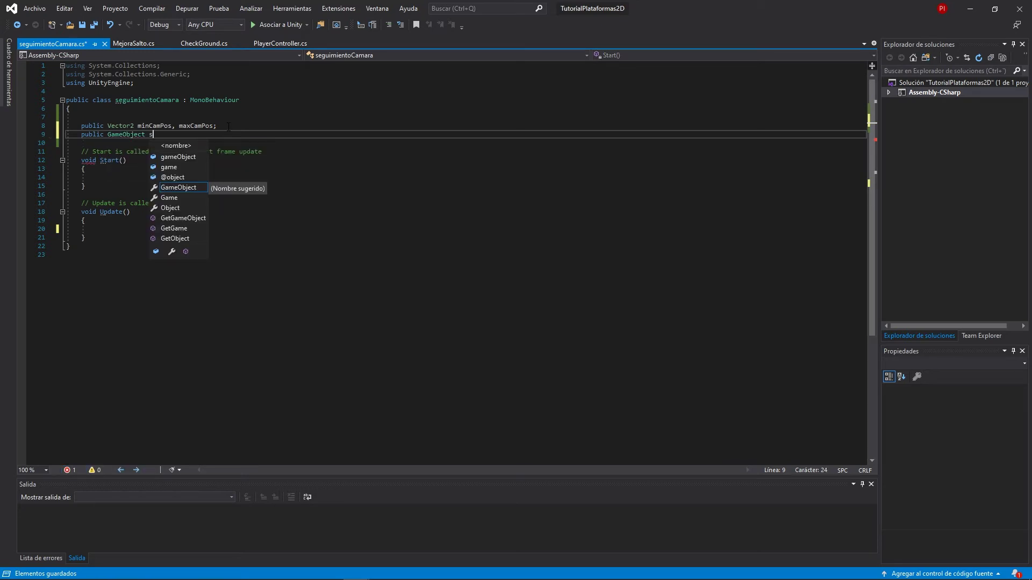
pyautogui.write('eguir;')
pyautogui.hotkey('ctrl', 's')
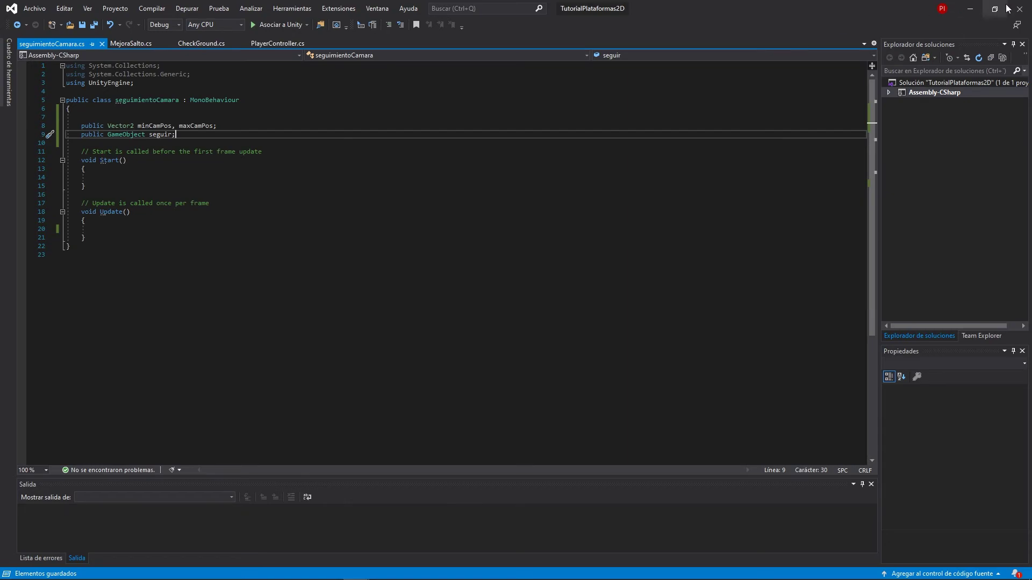
# Back in Unity, rename Main Camera to CamaraPrincipal and frame it in the Scene view.
pyautogui.click(970, 8)
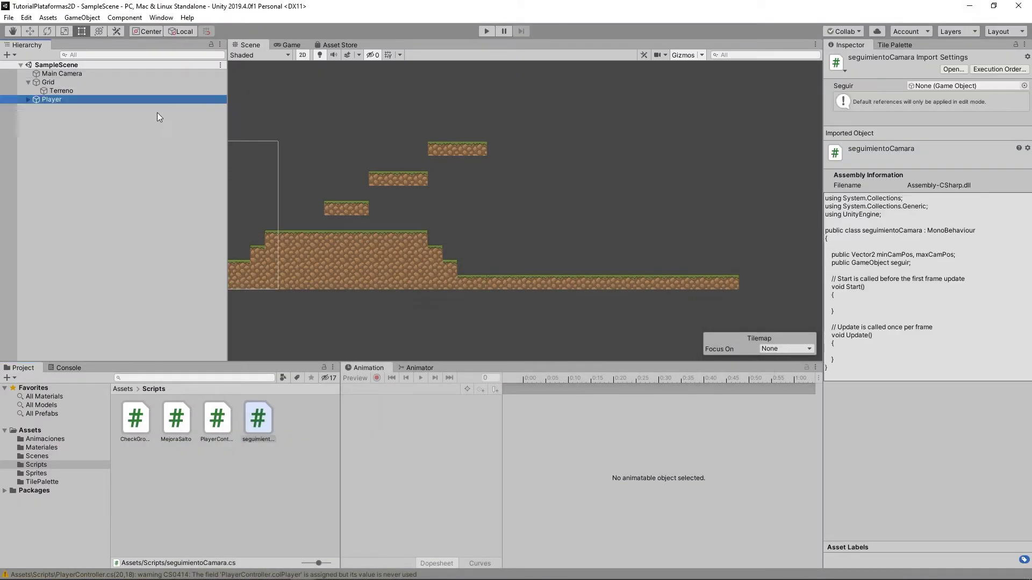
pyautogui.click(83, 76)
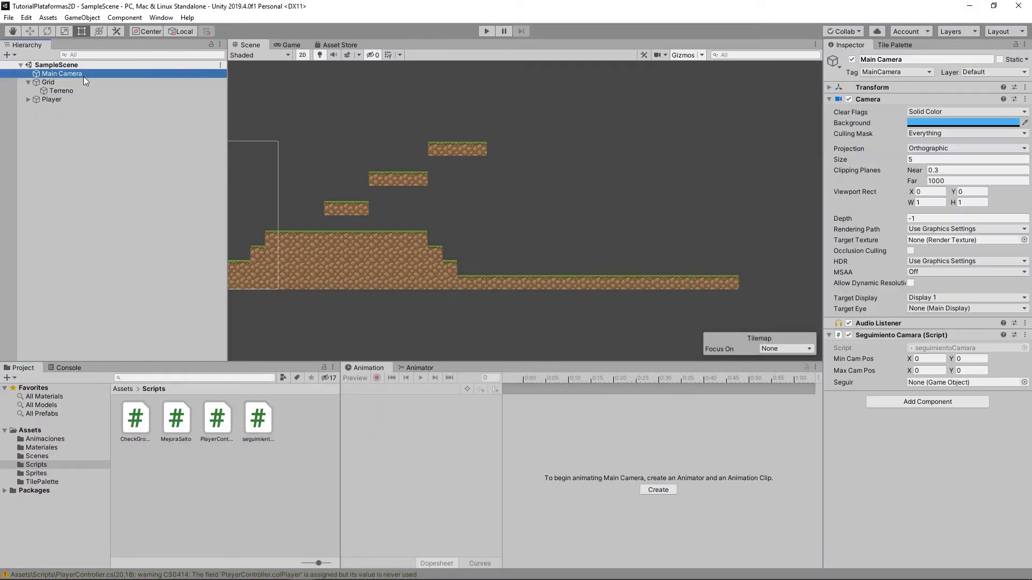
pyautogui.click(881, 59)
pyautogui.write('Camara')
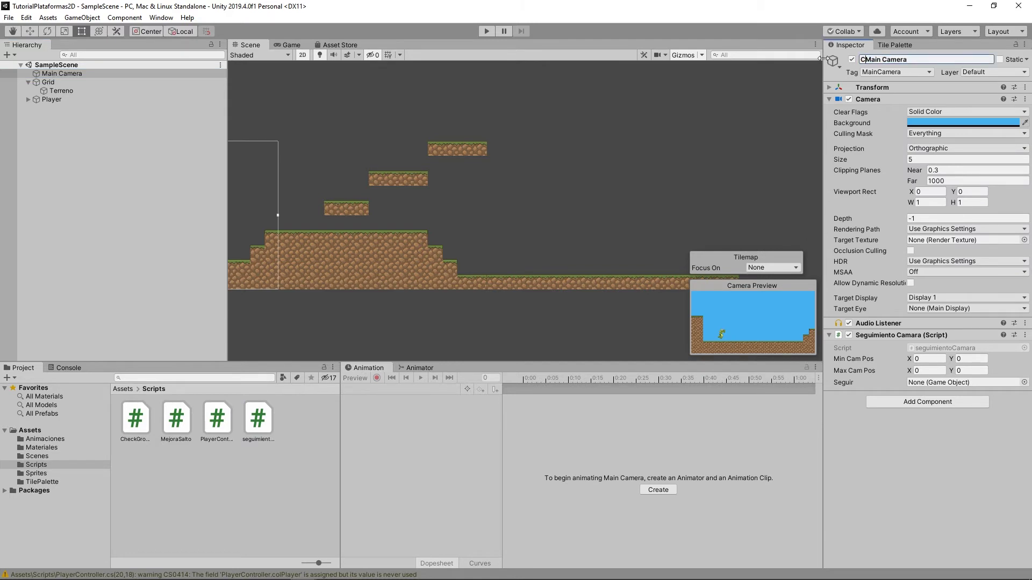
pyautogui.write('Principal')
pyautogui.press('Delete')
pyautogui.press('Delete')
pyautogui.press('Delete')
pyautogui.press('Return')
pyautogui.scroll(-3, 591, 212)
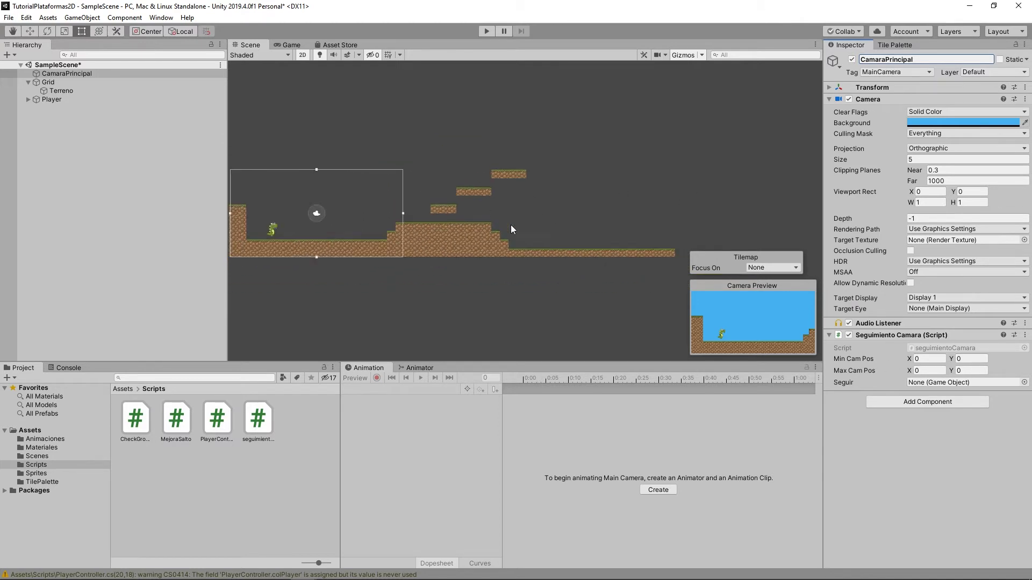
pyautogui.press('f')
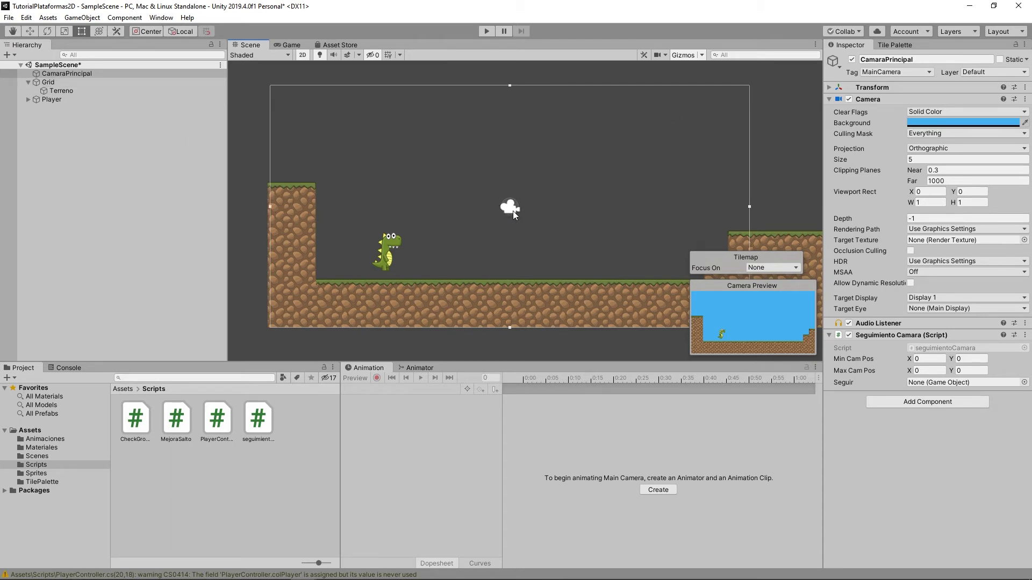
# Slide the camera to the level's right edge (X 31.04) and set Max Cam Pos X to 31.
pyautogui.click(872, 87)
pyautogui.click(927, 100)
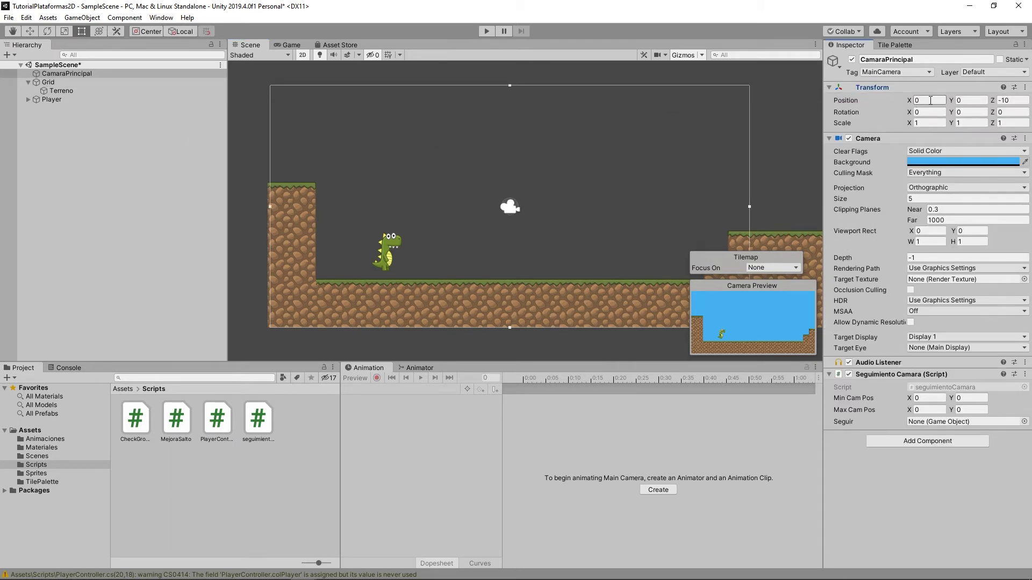
pyautogui.press('Tab')
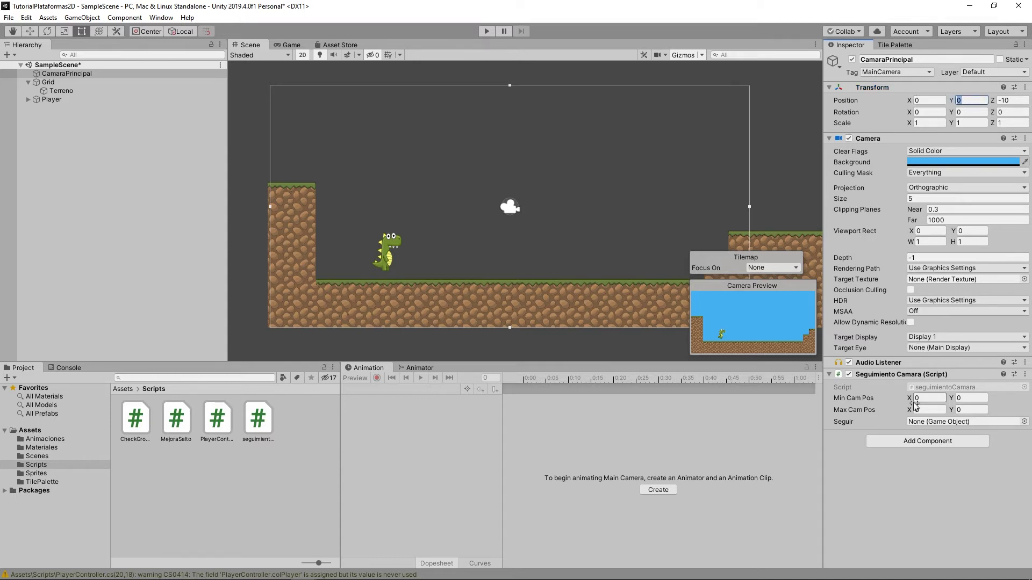
pyautogui.click(927, 398)
pyautogui.click(927, 410)
pyautogui.scroll(-2, 488, 329)
pyautogui.scroll(-3, 487, 328)
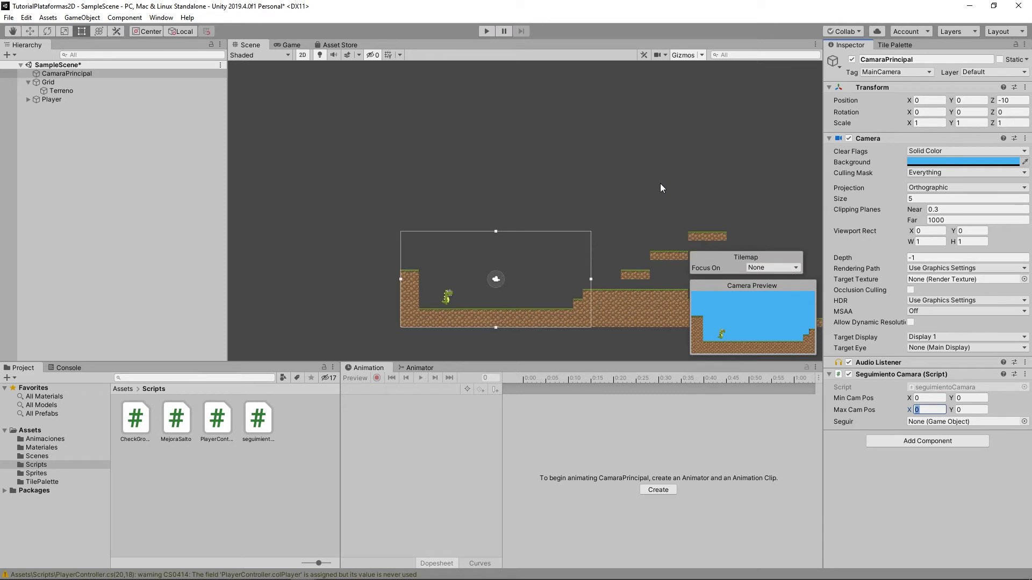
pyautogui.moveTo(659, 183); pyautogui.dragTo(553, 118, button='middle')
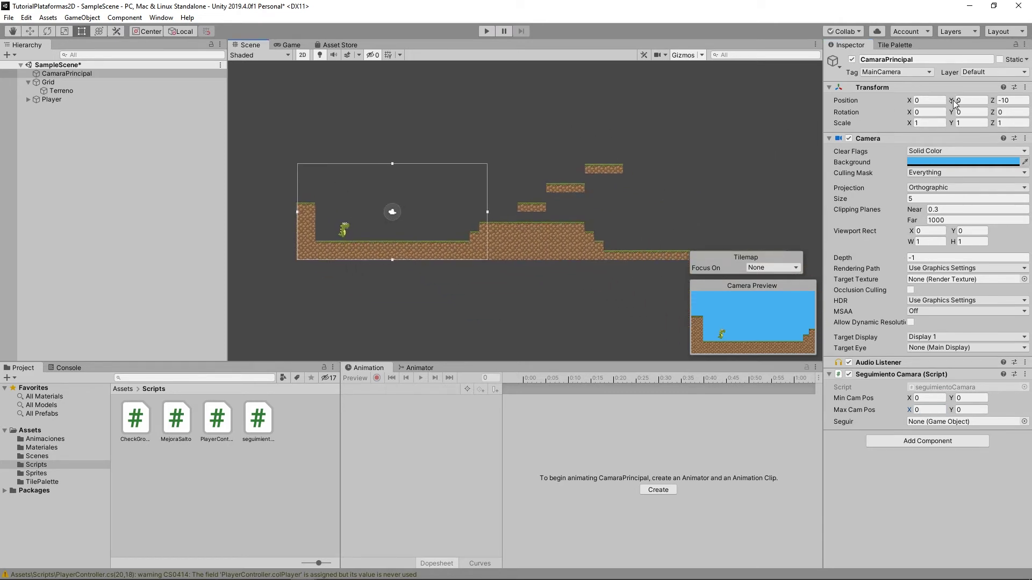
pyautogui.moveTo(912, 103); pyautogui.dragTo(447, 90)
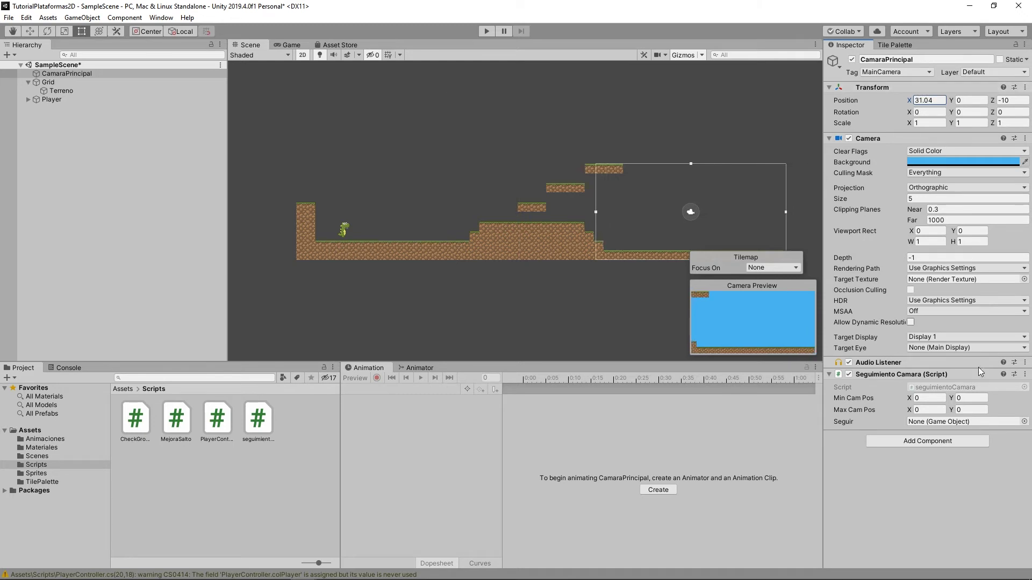
pyautogui.click(889, 410)
pyautogui.write('31')
# Raise the camera to about Y 5.02 and set Max Cam Pos Y to 5.
pyautogui.moveTo(950, 100); pyautogui.dragTo(9, 107)
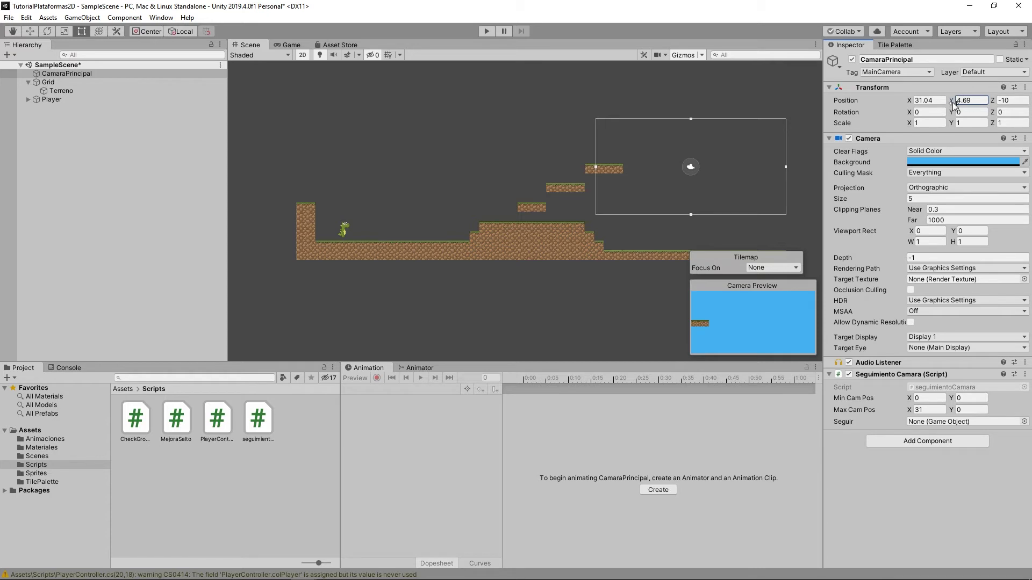
pyautogui.moveTo(953, 104); pyautogui.dragTo(955, 107)
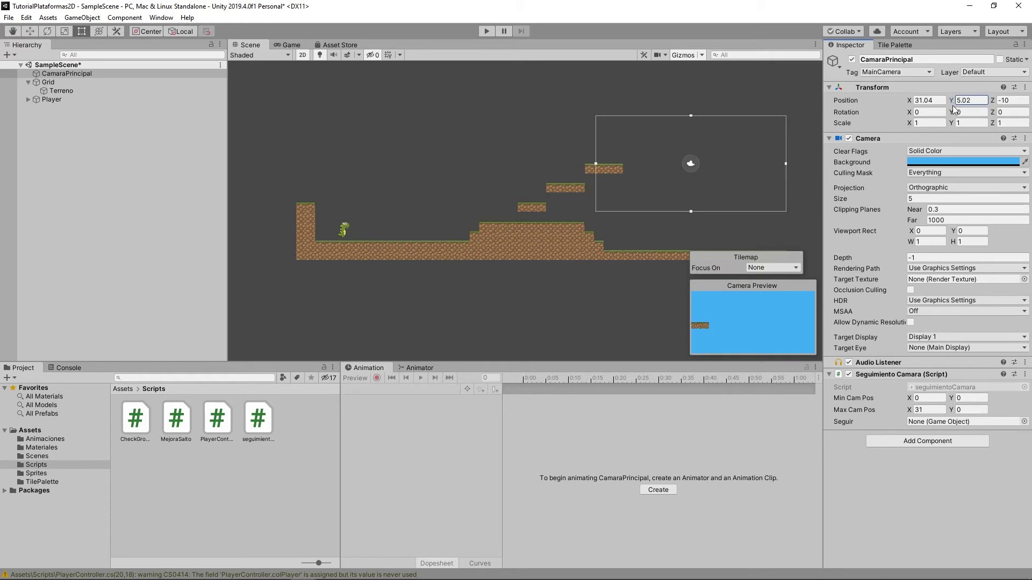
pyautogui.click(935, 409)
pyautogui.press('Tab')
pyautogui.write('5')
pyautogui.scroll(2, 630, 227)
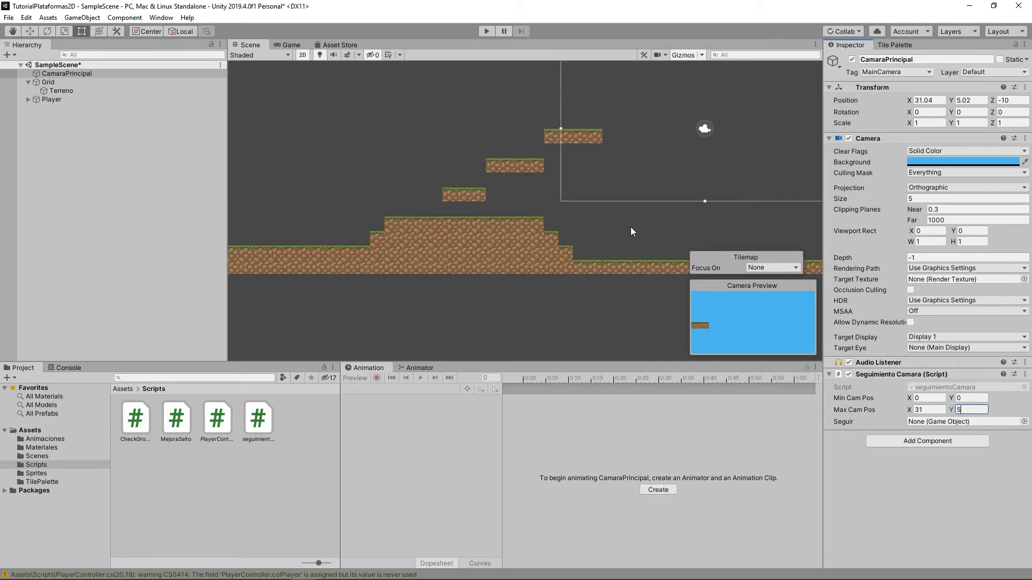
pyautogui.scroll(3, 456, 211)
pyautogui.scroll(3, 595, 226)
pyautogui.scroll(2, 588, 230)
# Pick the grass ground tile in the Tile Palette.
pyautogui.click(895, 45)
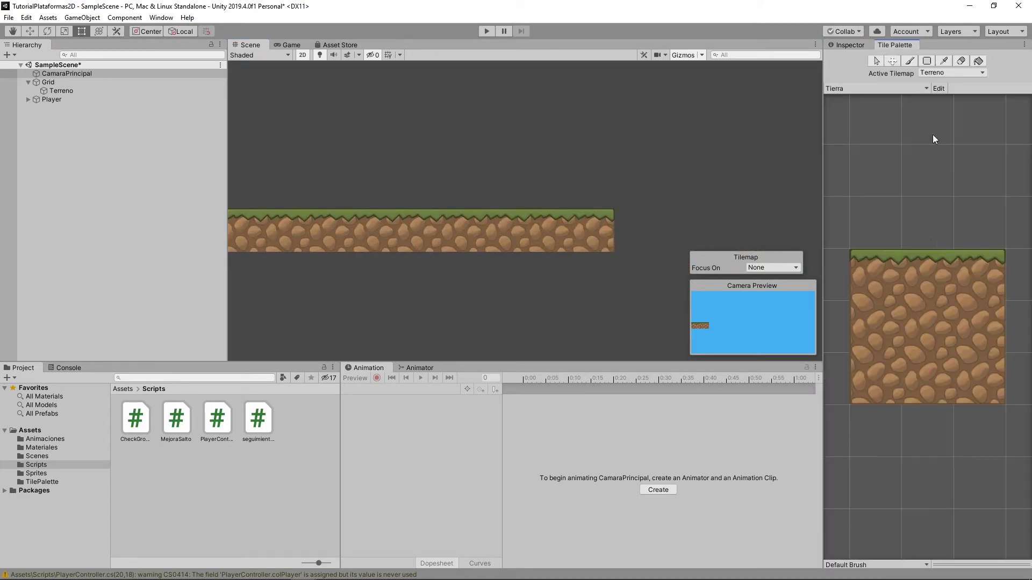
pyautogui.click(882, 258)
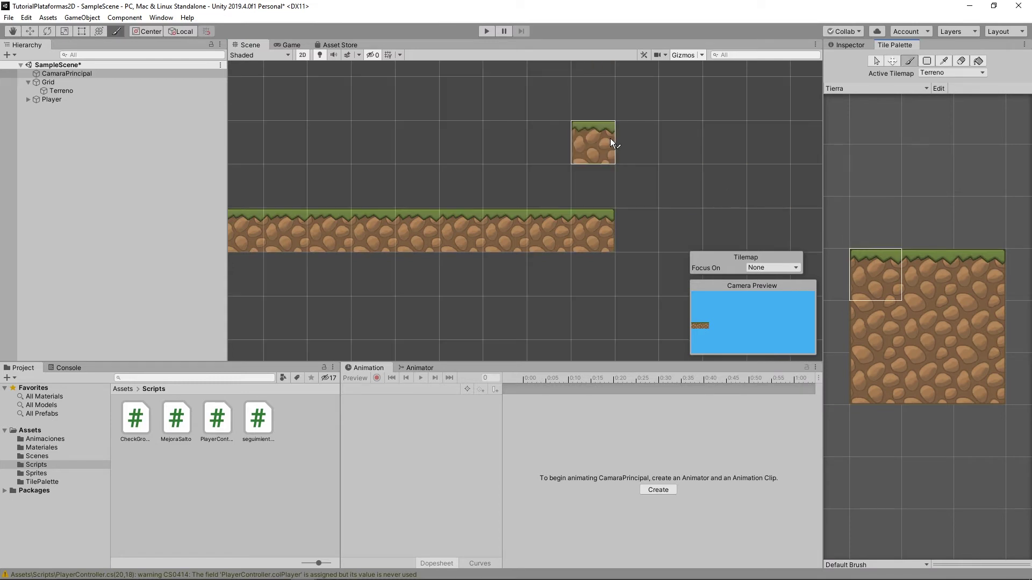
pyautogui.scroll(2, 611, 139)
pyautogui.scroll(-3, 608, 218)
pyautogui.scroll(-2, 607, 282)
pyautogui.scroll(-2, 624, 296)
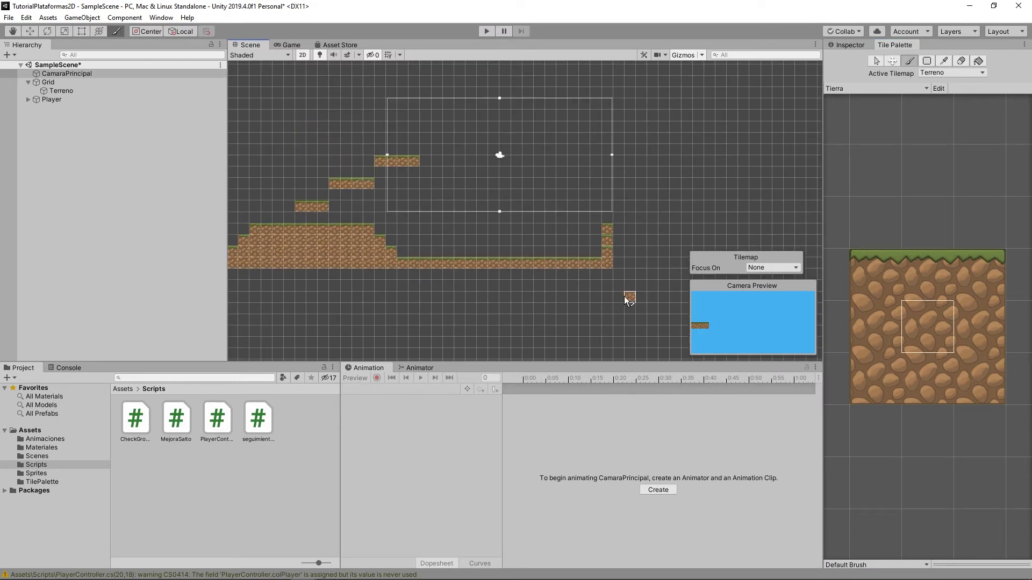
# Reset CamaraPrincipal's position to X 0, Y 0, then open seguimientoCamara in Visual Studio.
pyautogui.click(849, 44)
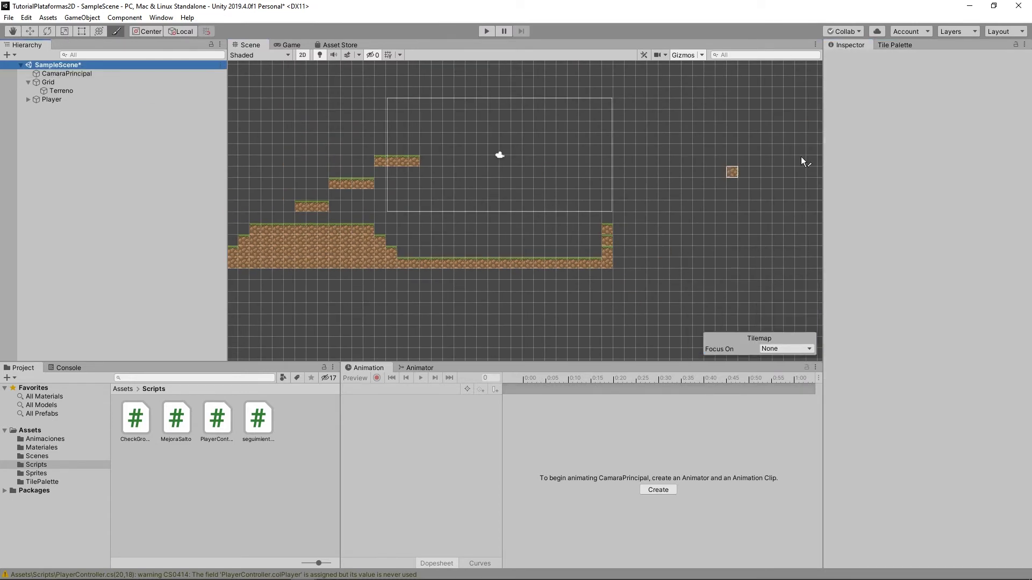
pyautogui.doubleClick(66, 73)
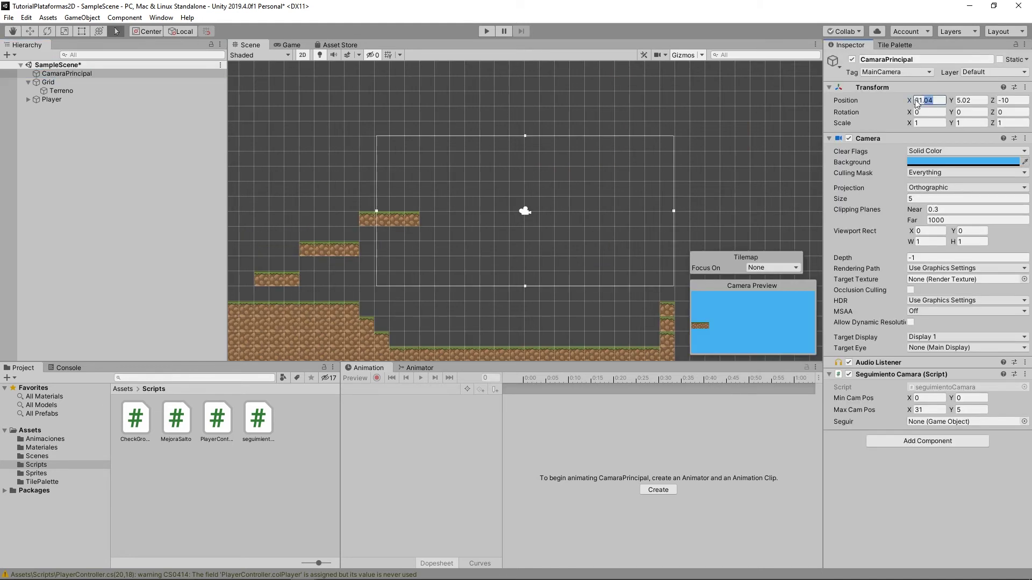
pyautogui.click(920, 100)
pyautogui.write('0')
pyautogui.press('Tab')
pyautogui.write('0')
pyautogui.scroll(-2, 473, 144)
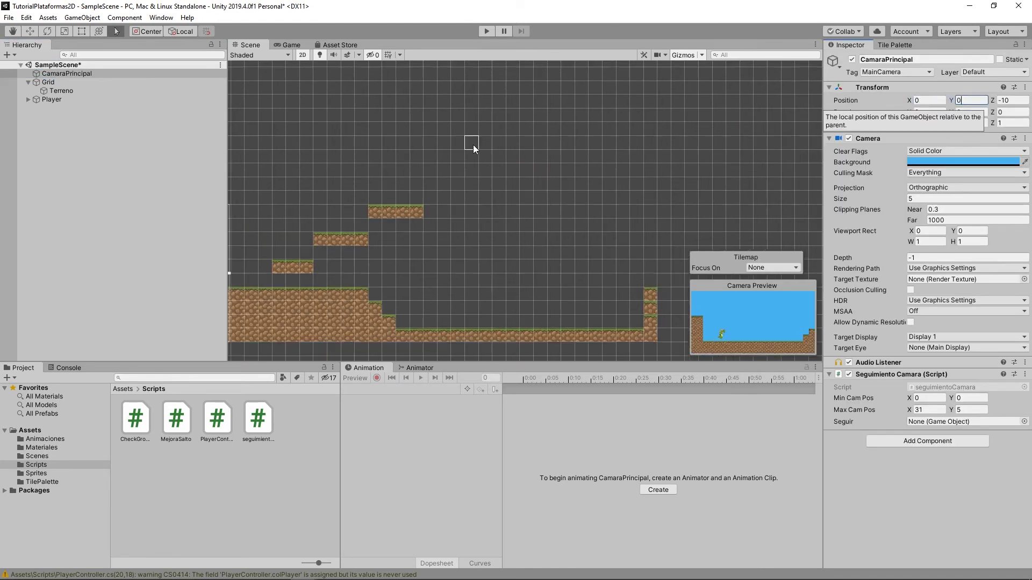
pyautogui.scroll(-2, 415, 222)
pyautogui.press('f')
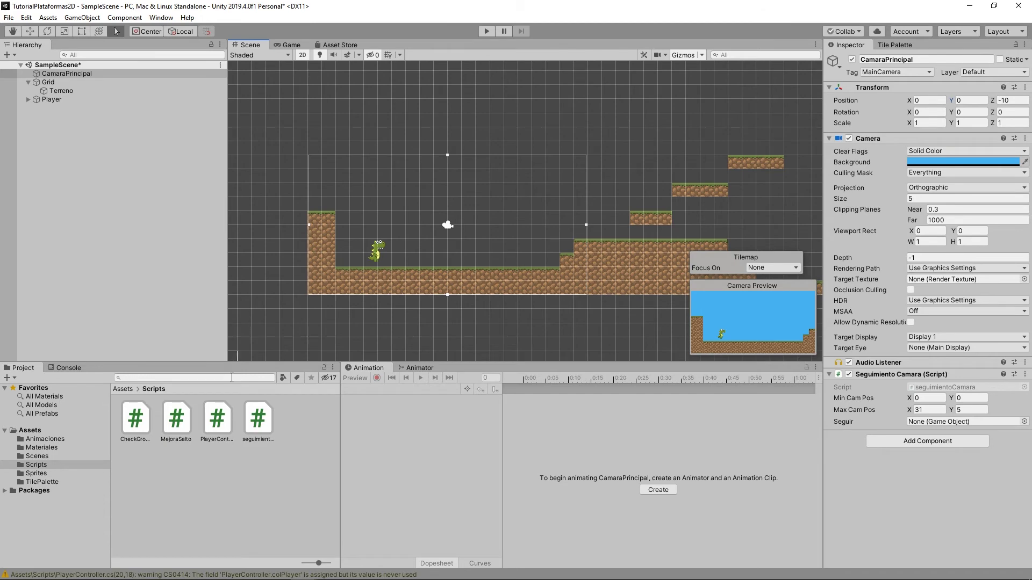
pyautogui.click(258, 425)
pyautogui.doubleClick(259, 424)
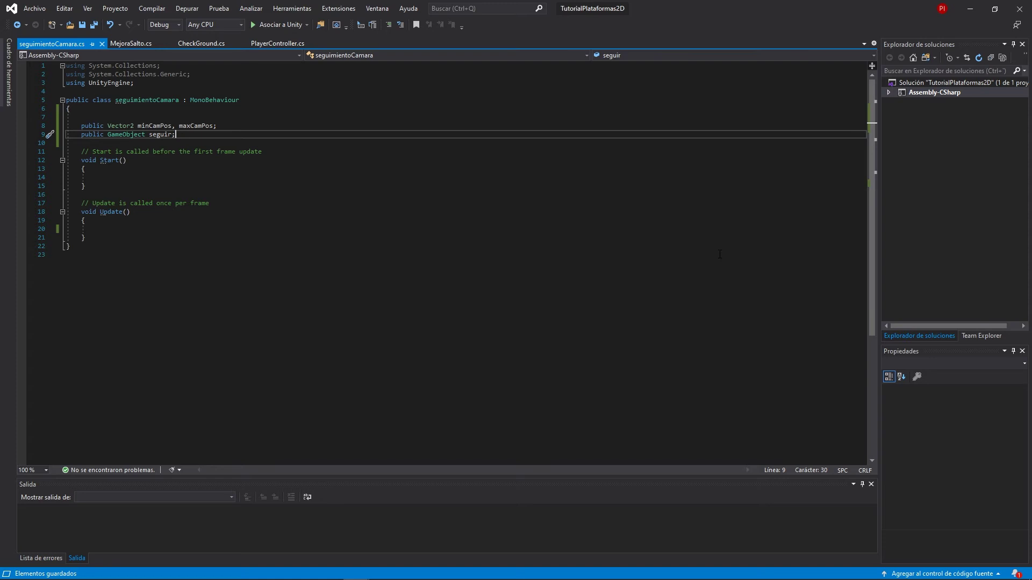
# In Update(), write 'float posX = seguir.transform.position.x;' and begin a float posY line.
pyautogui.click(241, 229)
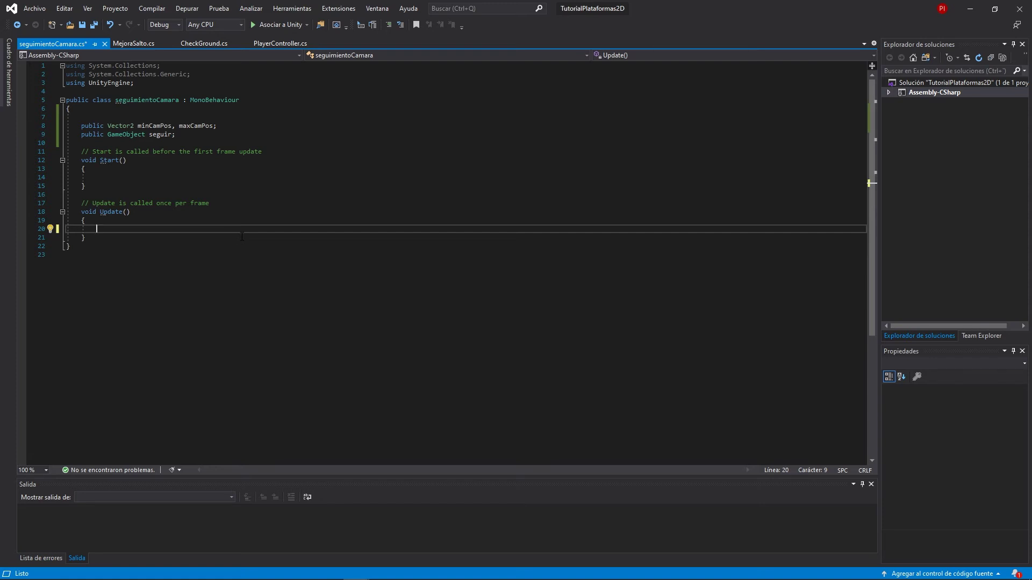
pyautogui.write('float')
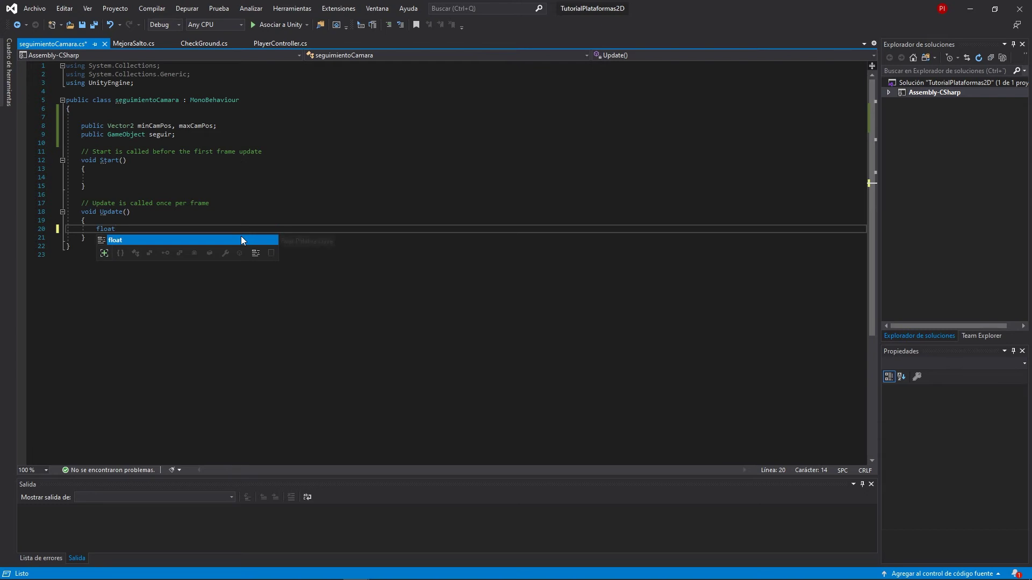
pyautogui.write('X = ')
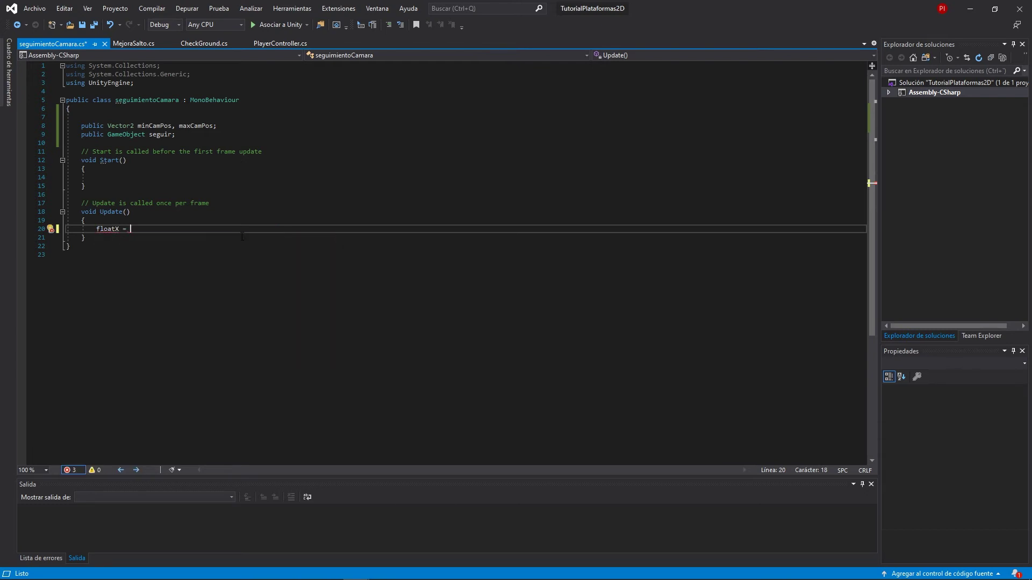
pyautogui.write('seguir')
pyautogui.write('.')
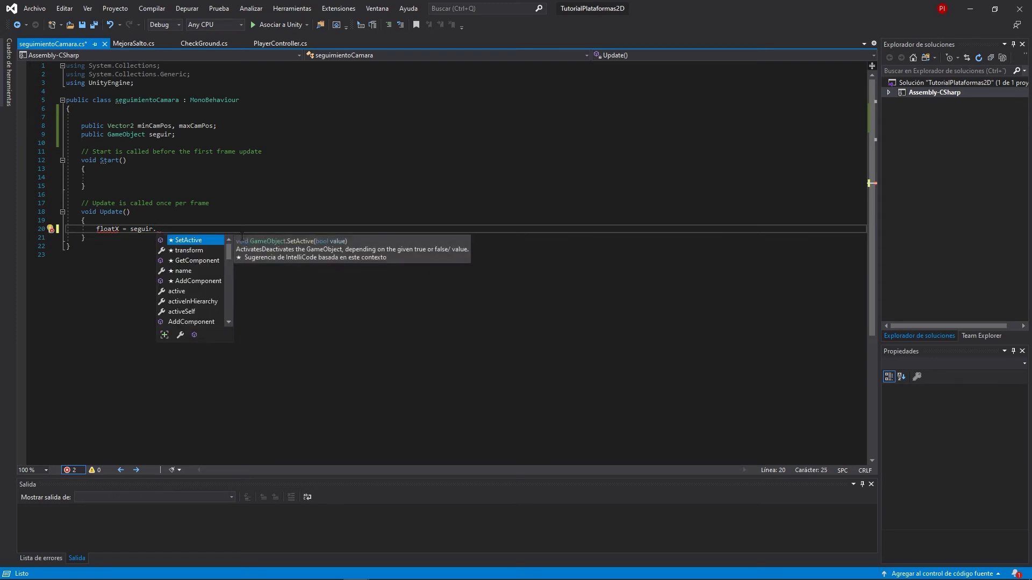
pyautogui.write('transform.po')
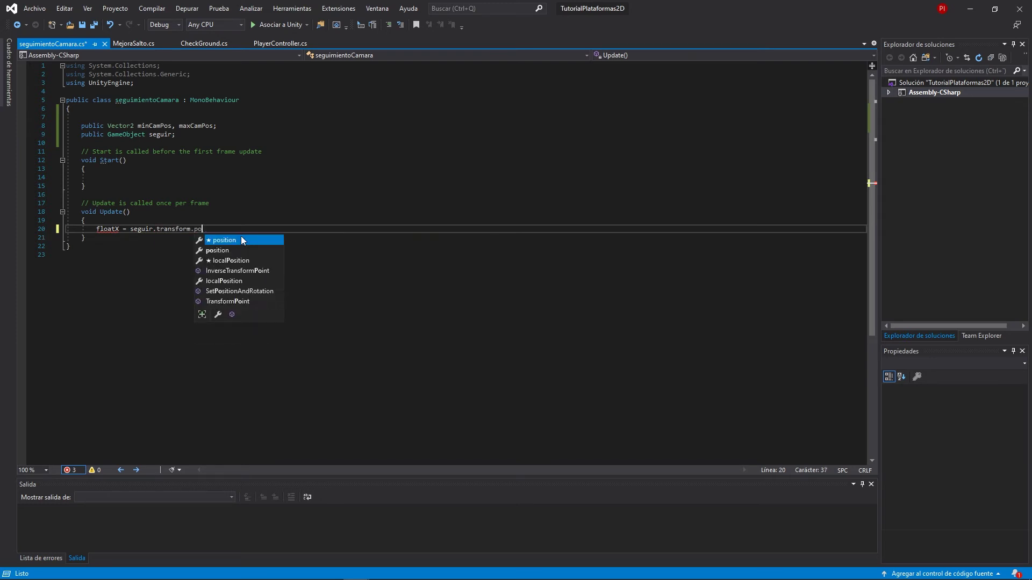
pyautogui.write('sition.')
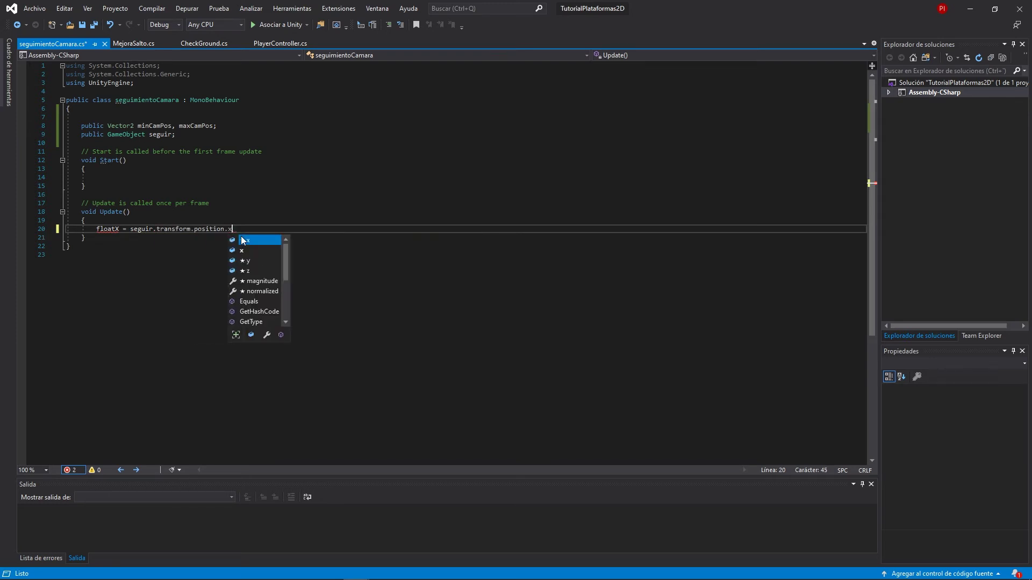
pyautogui.write('x;')
pyautogui.press('Return')
pyautogui.press('Up')
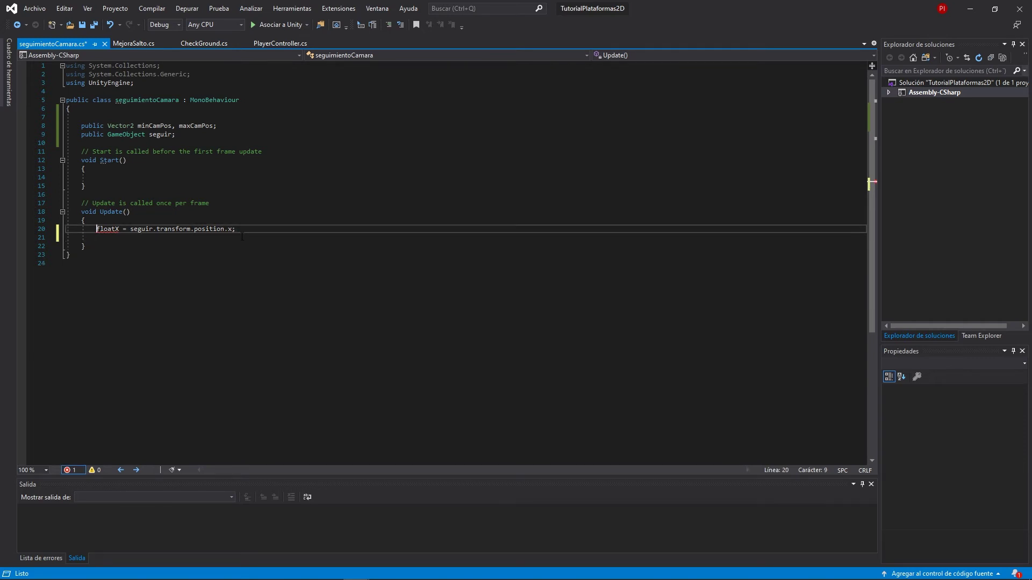
pyautogui.write('float')
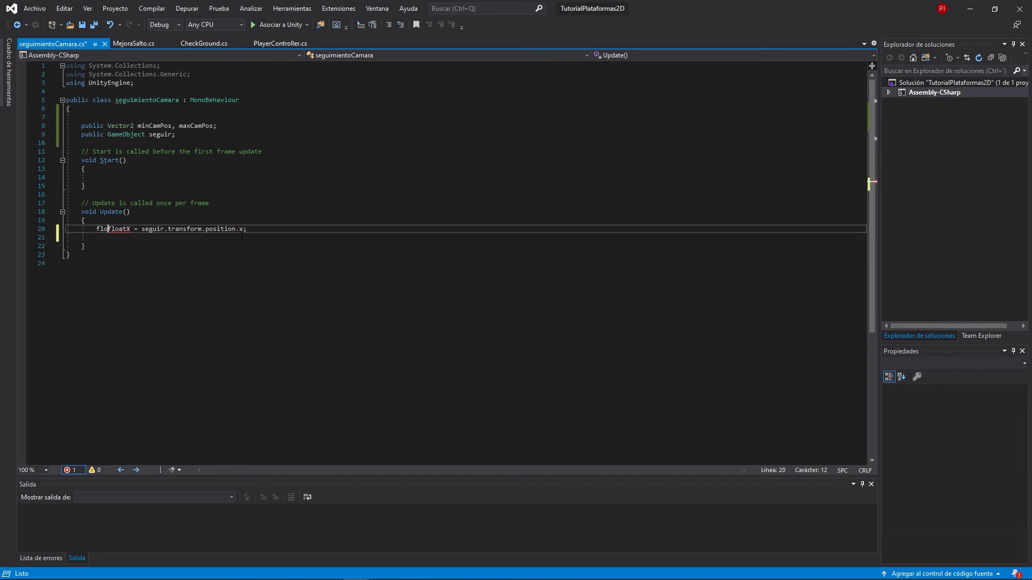
pyautogui.press('Down')
pyautogui.write('float')
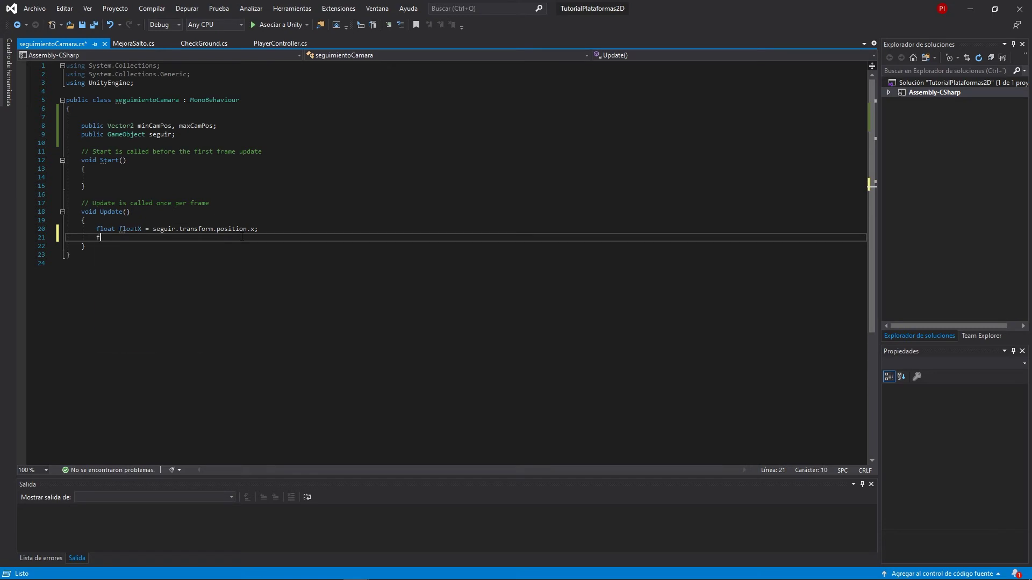
pyautogui.press('Up')
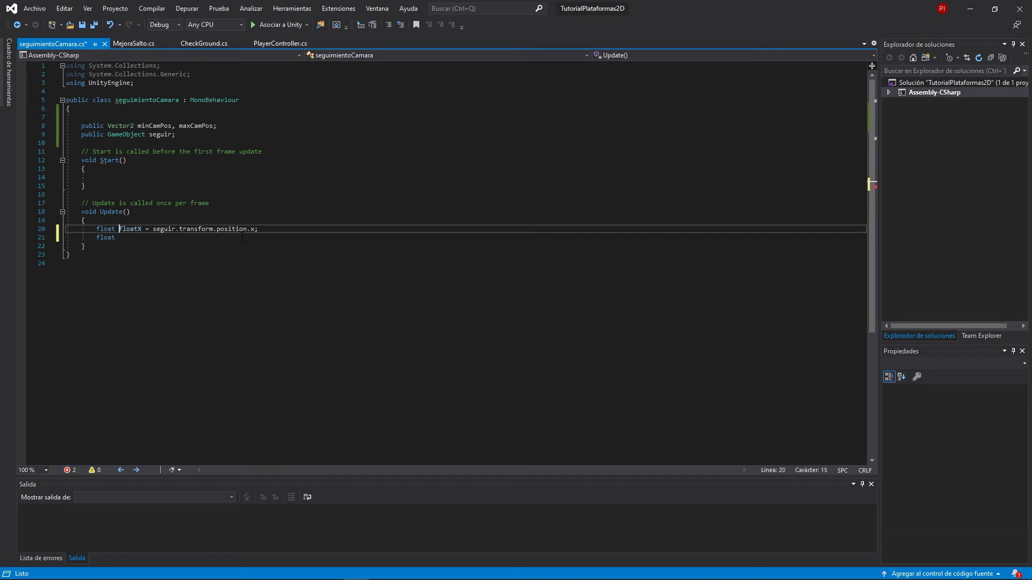
pyautogui.press('Right')
pyautogui.press('Delete')
pyautogui.press('Delete')
pyautogui.press('Delete')
pyautogui.press('Delete')
pyautogui.press('Left')
pyautogui.press('Delete')
pyautogui.write('pos')
pyautogui.press('Down')
pyautogui.write('pos')
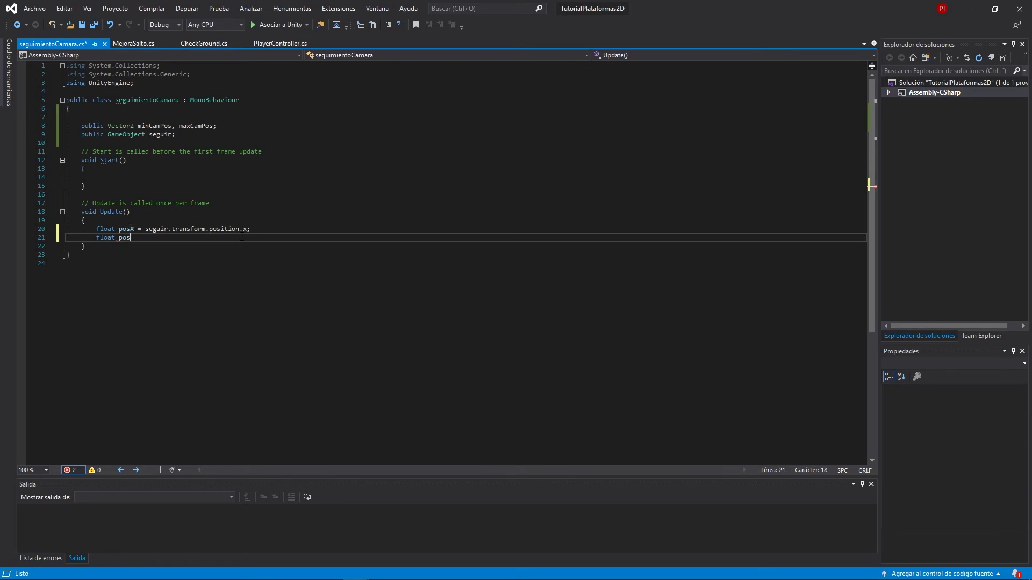
pyautogui.write('Y =')
# Complete 'float posY = seguir.transform.position.y;' by copying the x expression.
pyautogui.moveTo(145, 228); pyautogui.dragTo(248, 229)
pyautogui.hotkey('ctrl', 'c')
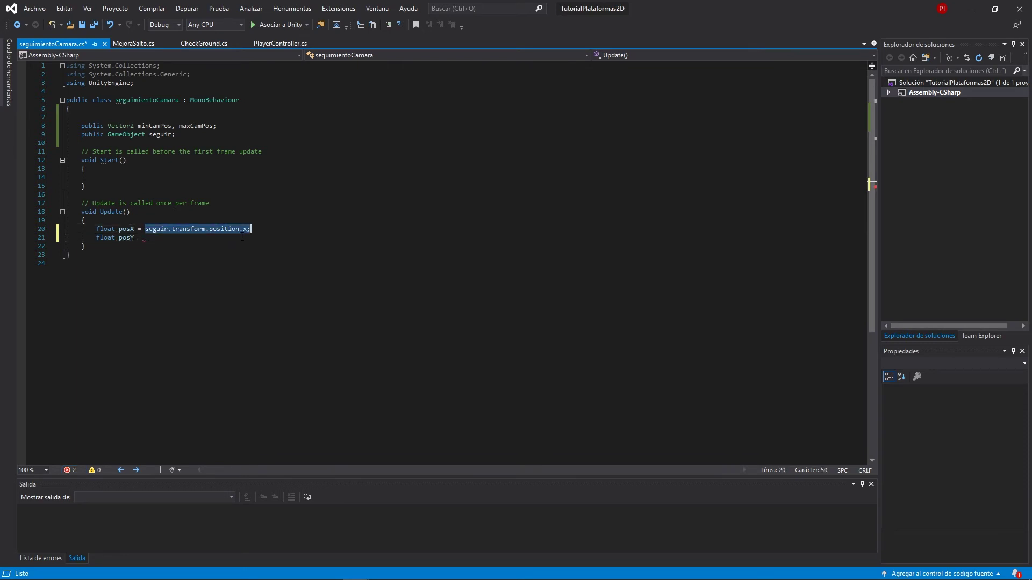
pyautogui.click(244, 237)
pyautogui.hotkey('ctrl', 'v')
pyautogui.press('BackSpace')
pyautogui.write('y')
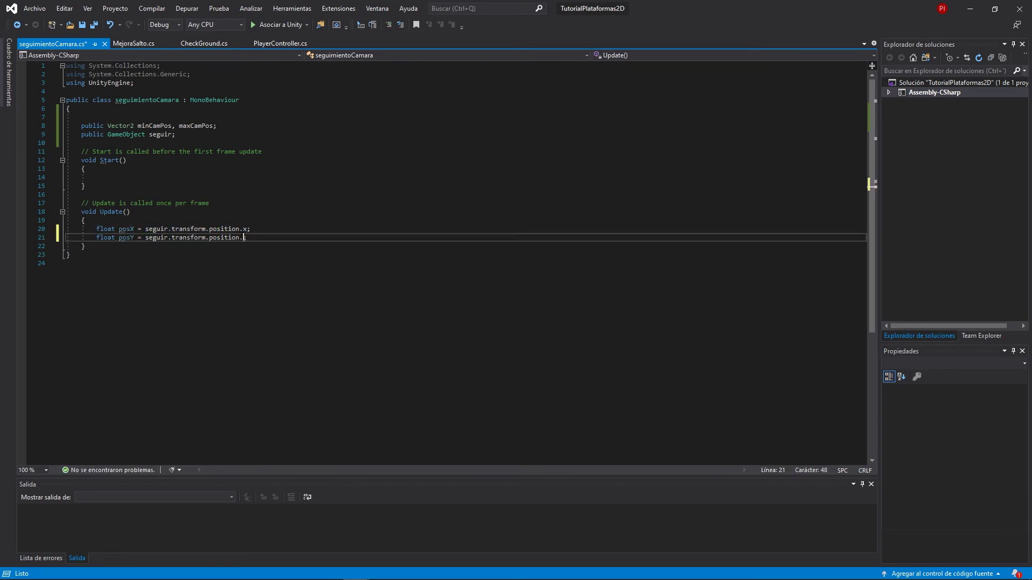
pyautogui.press('End')
pyautogui.press('Return')
pyautogui.press('Return')
# On line 23, write 'transform.position = new Vector3(posX, posY,' using IntelliSense completions.
pyautogui.write('transf')
pyautogui.press('Tab')
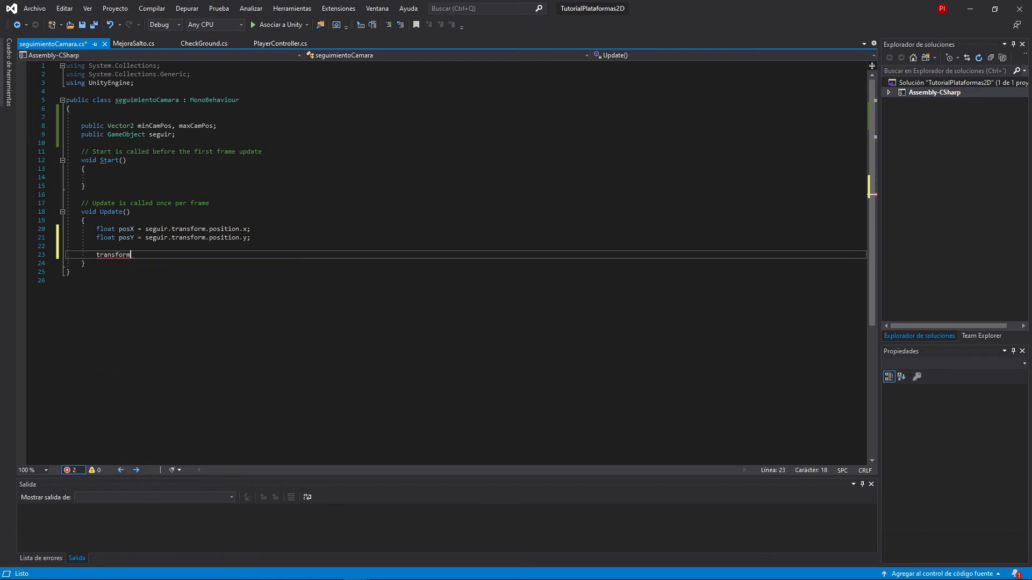
pyautogui.write('.')
pyautogui.press('Tab')
pyautogui.write('= ')
pyautogui.write('Vec')
pyautogui.press('Tab')
pyautogui.press('BackSpace')
pyautogui.press('BackSpace')
pyautogui.press('BackSpace')
pyautogui.press('BackSpace')
pyautogui.press('BackSpace')
pyautogui.press('BackSpace')
pyautogui.press('BackSpace')
pyautogui.write('new ')
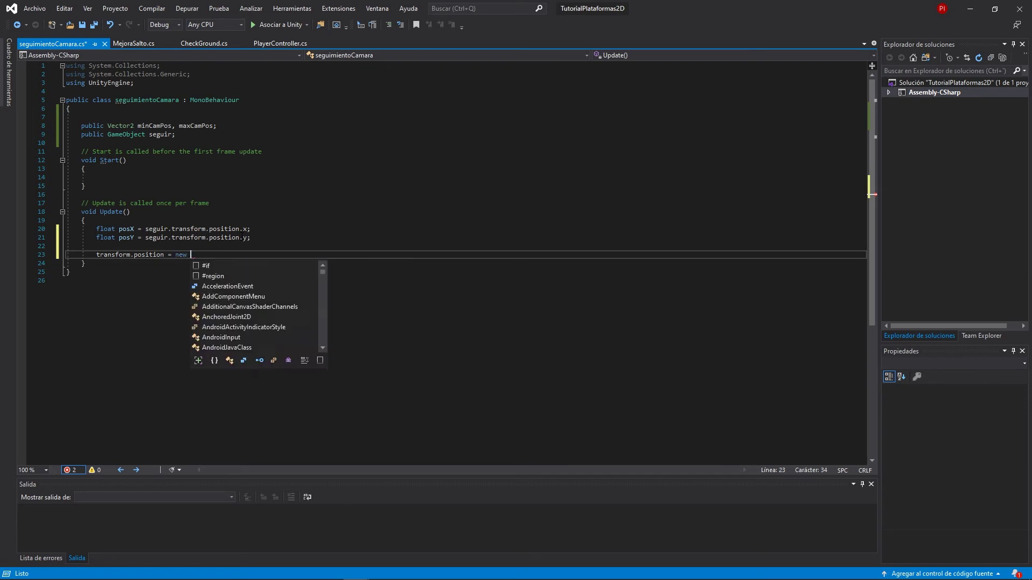
pyautogui.write('Vec')
pyautogui.press('Tab')
# Finish line 23 as transform.position = new Vector3(posX, posY, transform.position.z); and save the script.
pyautogui.write('(')
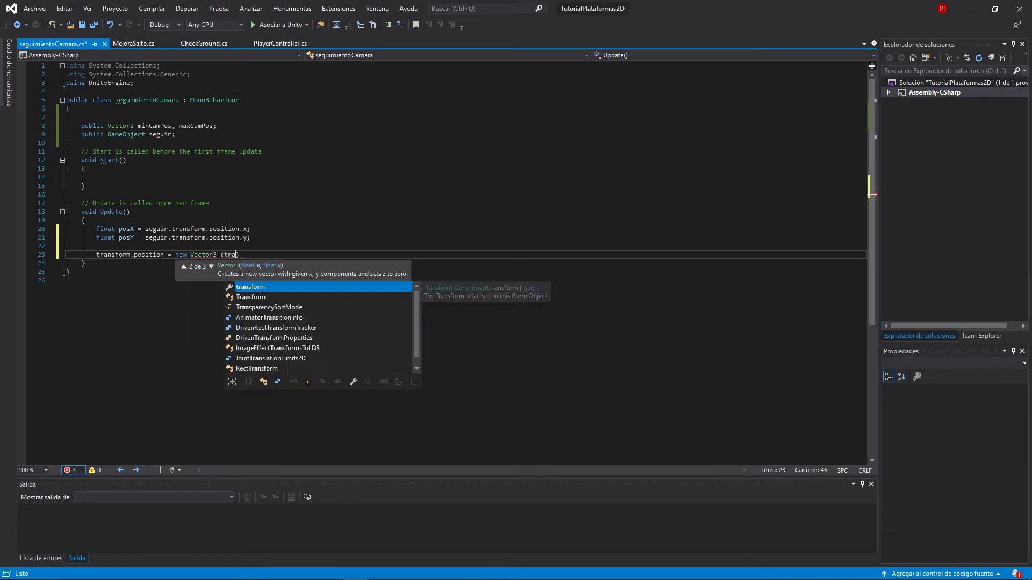
pyautogui.write('posX, pos')
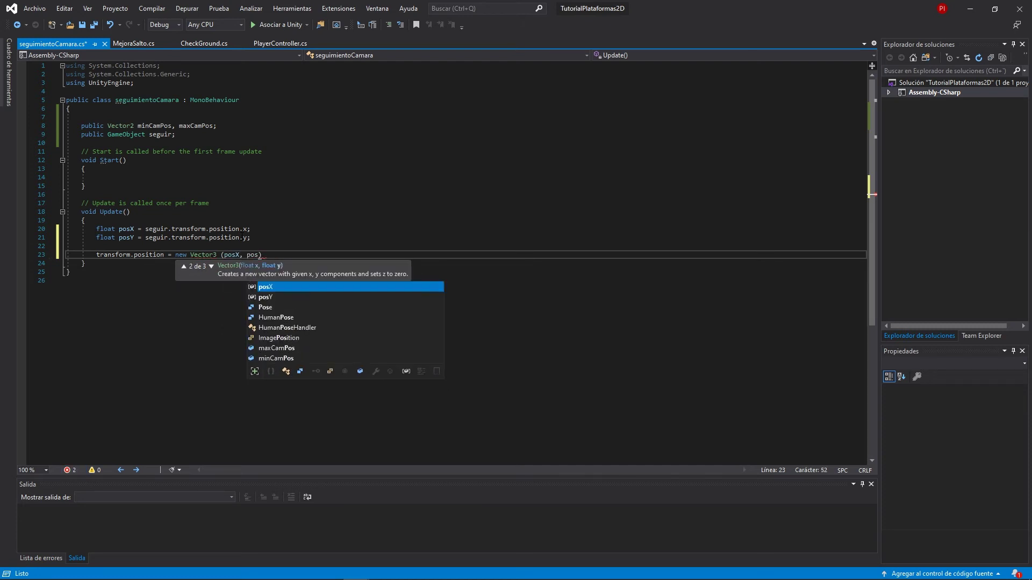
pyautogui.write('Y, ')
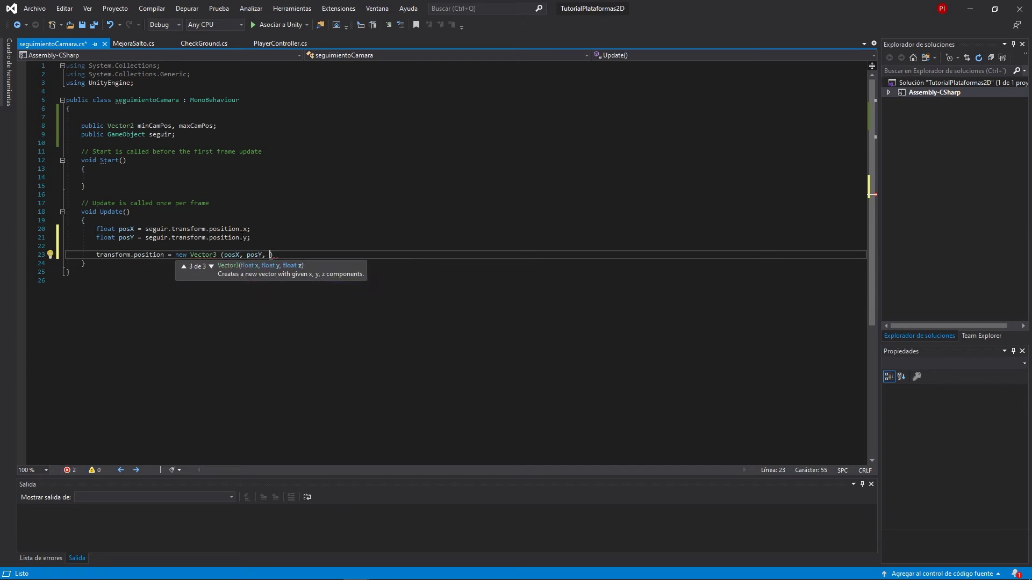
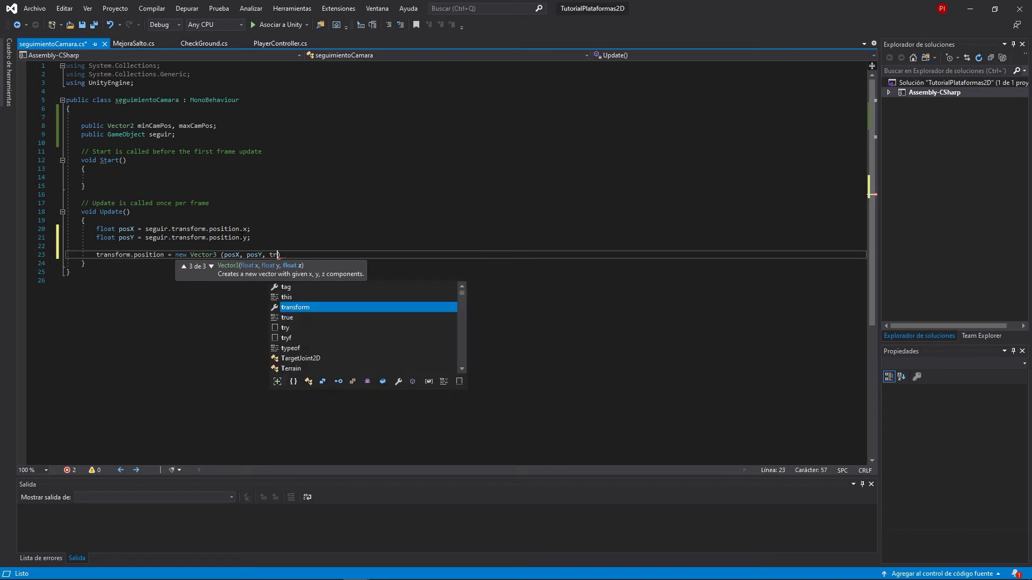
# On line 23, write 'transform.position = new Vector3(posX, posY,' using IntelliSense completions.
# Finish line 23 as transform.position = new Vector3(posX, posY, transform.position.z); and save the script.
pyautogui.write('transform-')
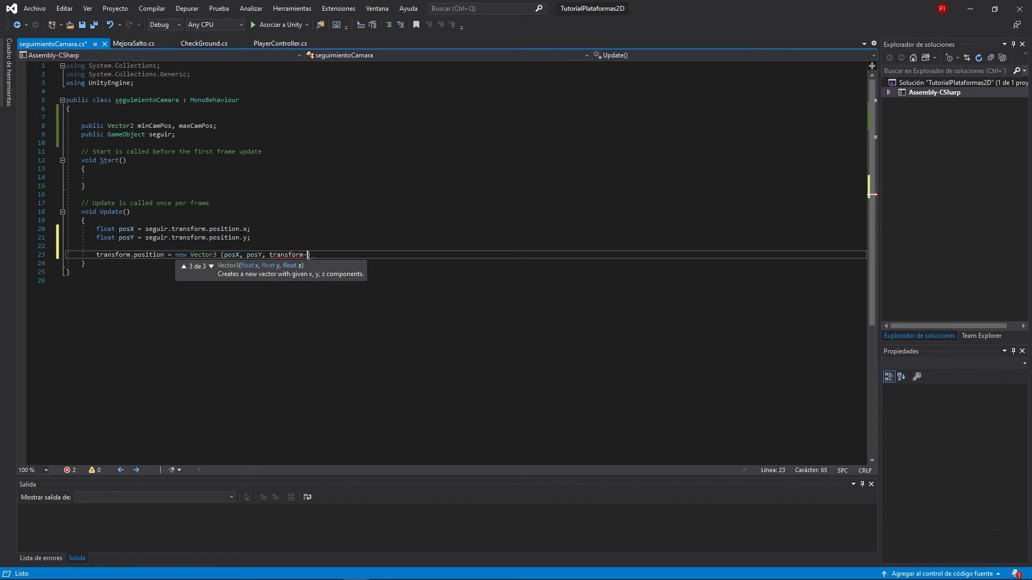
pyautogui.press('BackSpace')
pyautogui.write('.po')
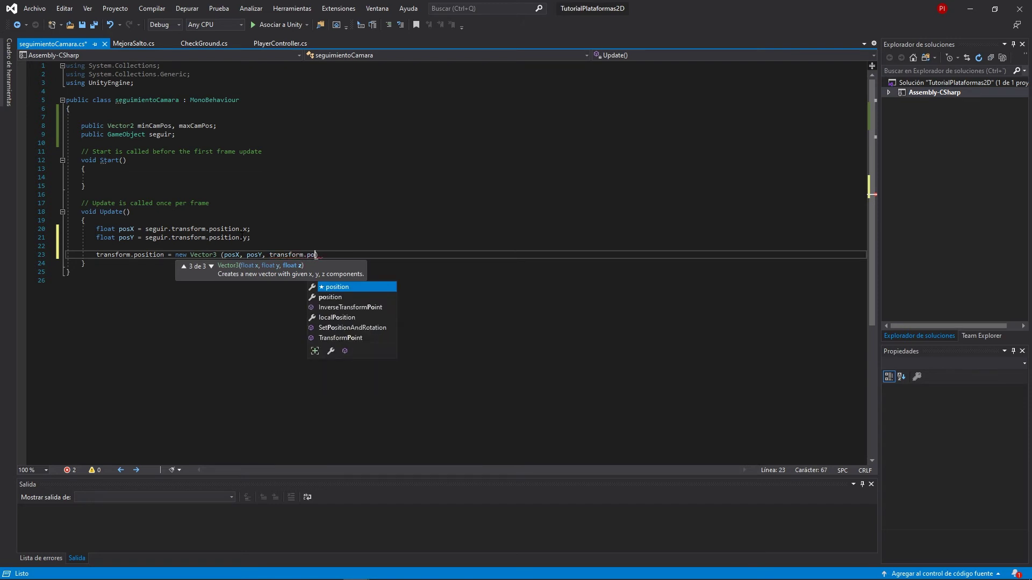
pyautogui.press('Tab')
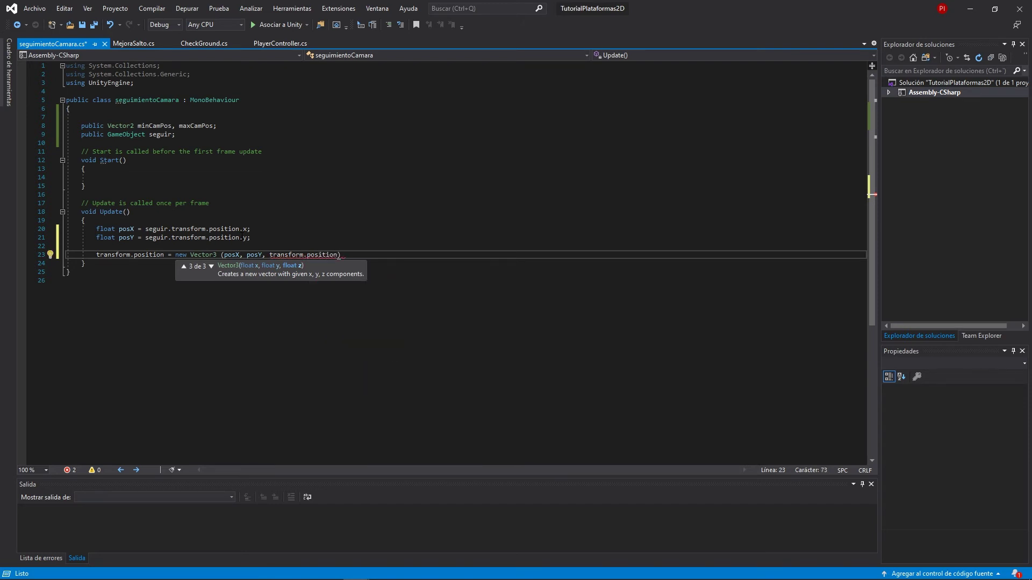
pyautogui.write('.z)')
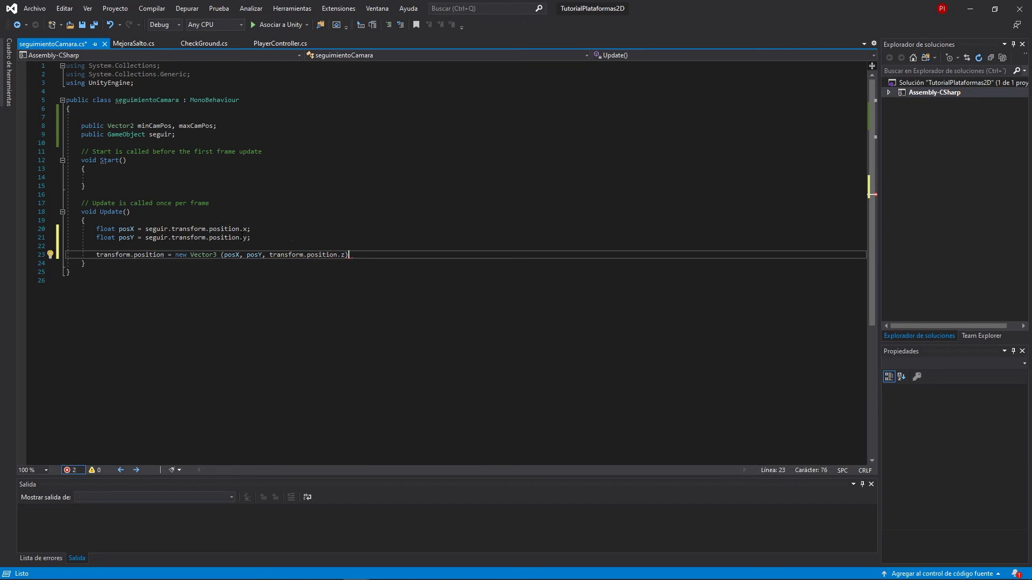
pyautogui.write(';')
pyautogui.hotkey('ctrl', 's')
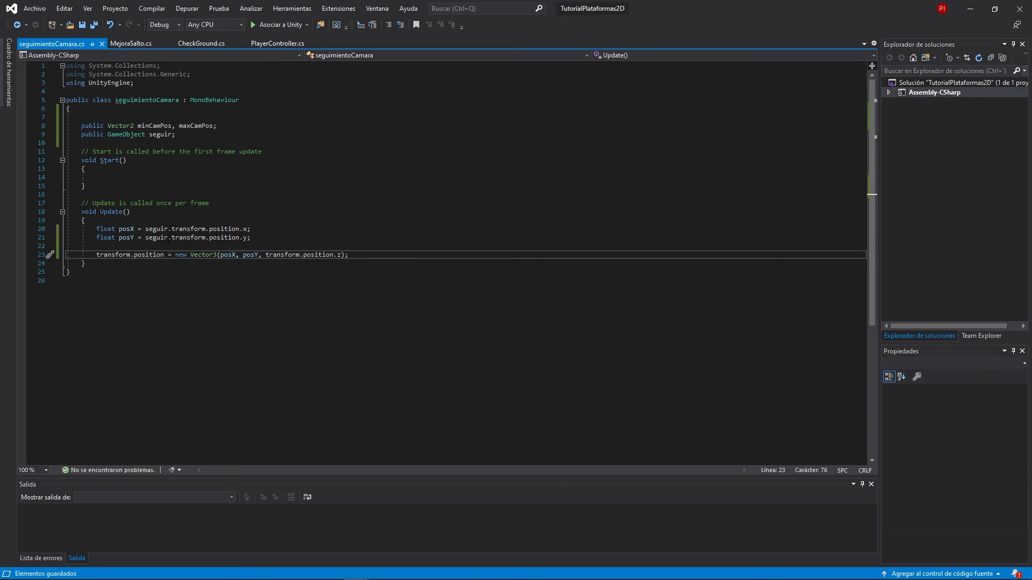
# Test-run the game in Unity by running the dinosaur right and jumping, then select CamaraPrincipal.
pyautogui.click(970, 9)
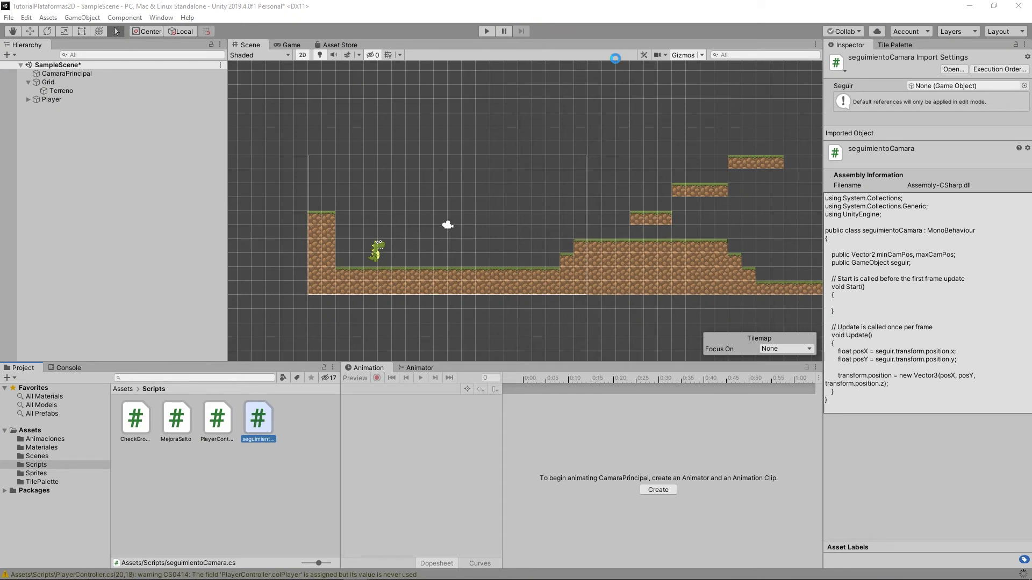
pyautogui.click(486, 31)
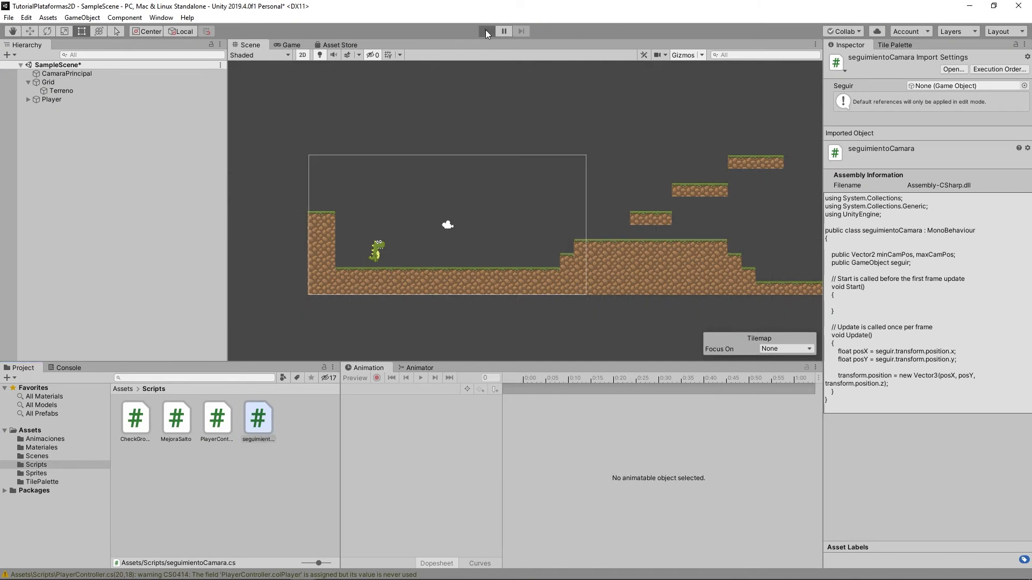
pyautogui.press('Right')
pyautogui.press('space')
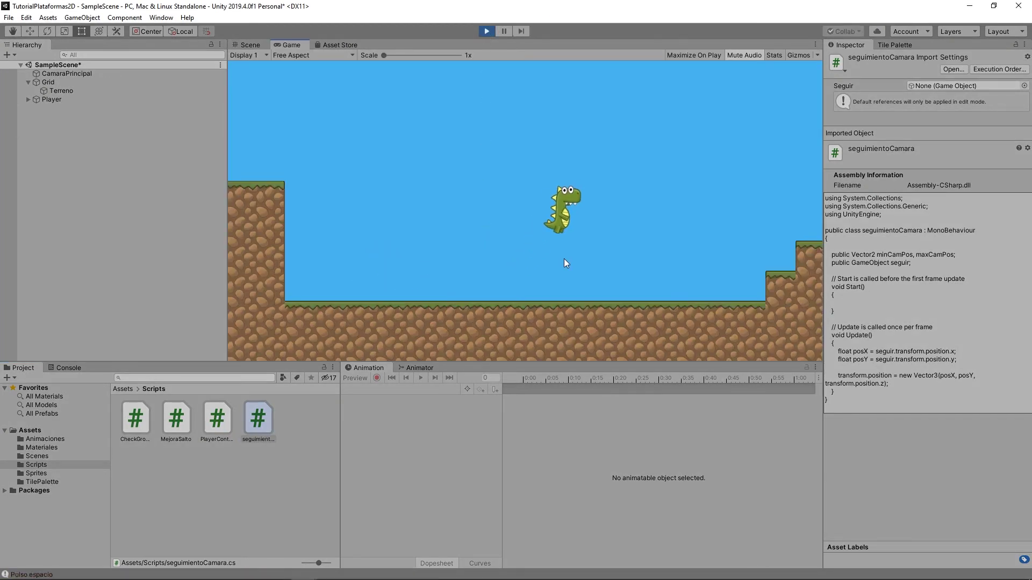
pyautogui.click(486, 31)
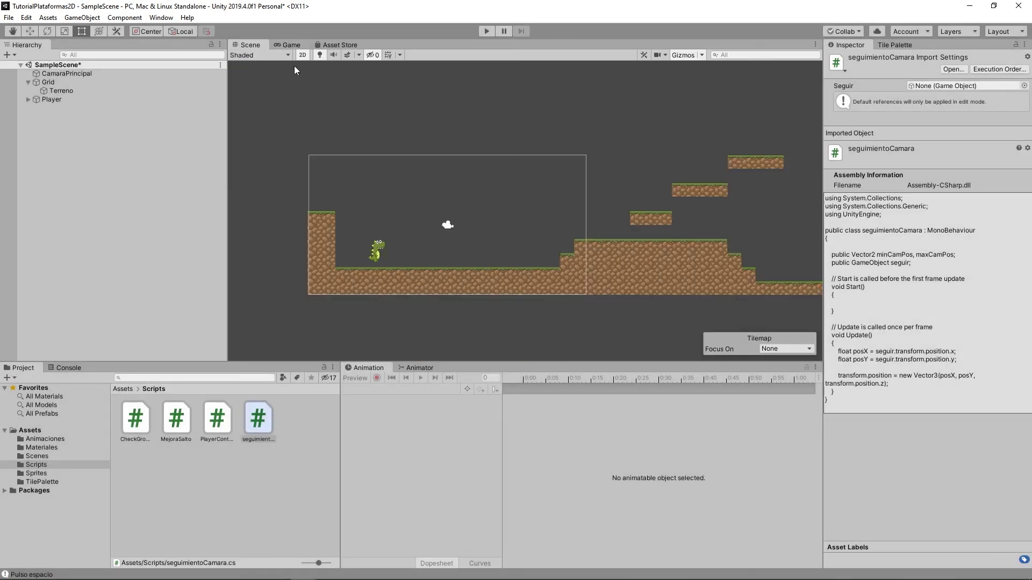
pyautogui.click(76, 73)
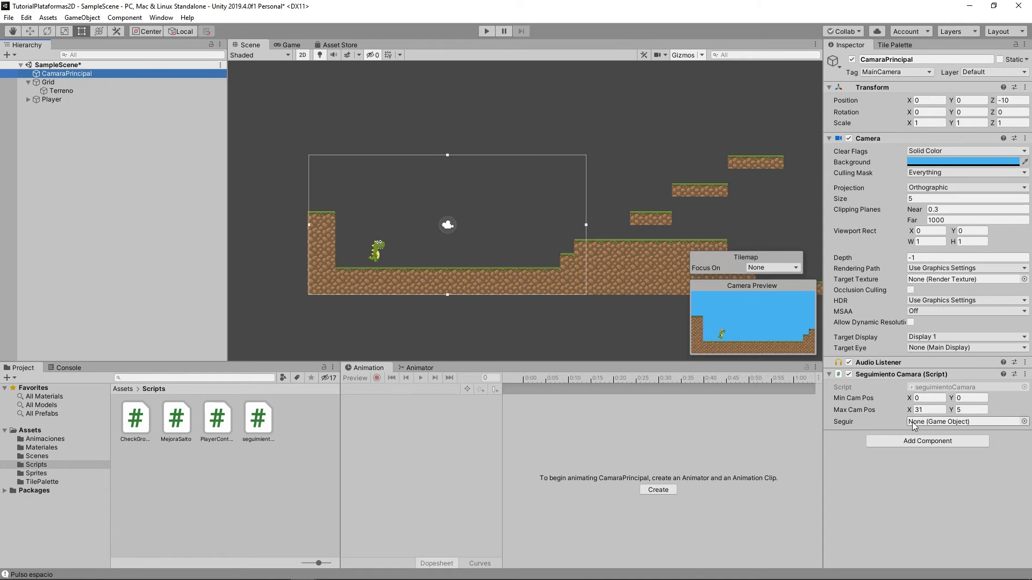
# Drag Player from the Hierarchy into CamaraPrincipal's Seguir field.
pyautogui.click(54, 99)
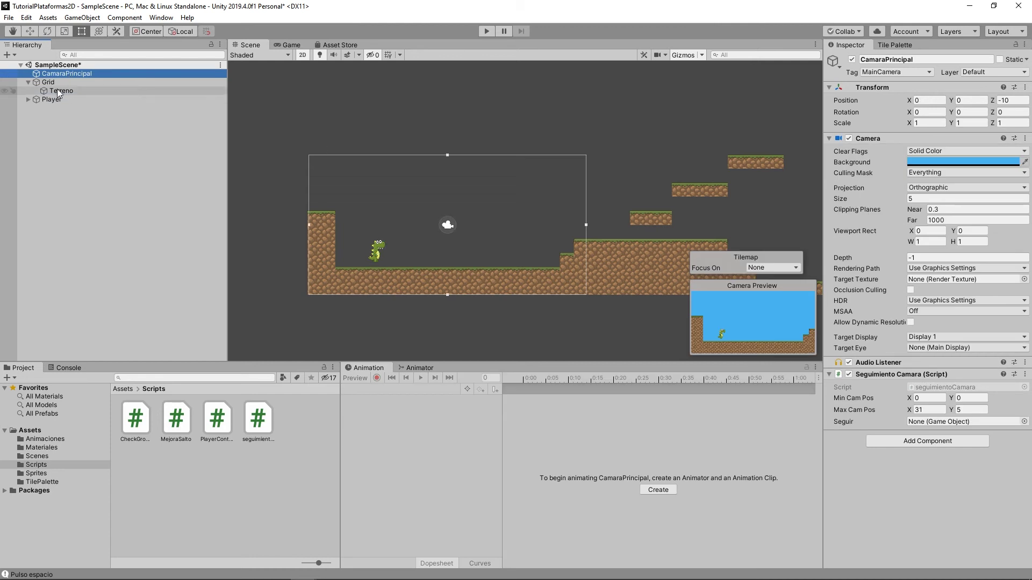
pyautogui.click(79, 75)
pyautogui.moveTo(48, 98); pyautogui.dragTo(928, 425)
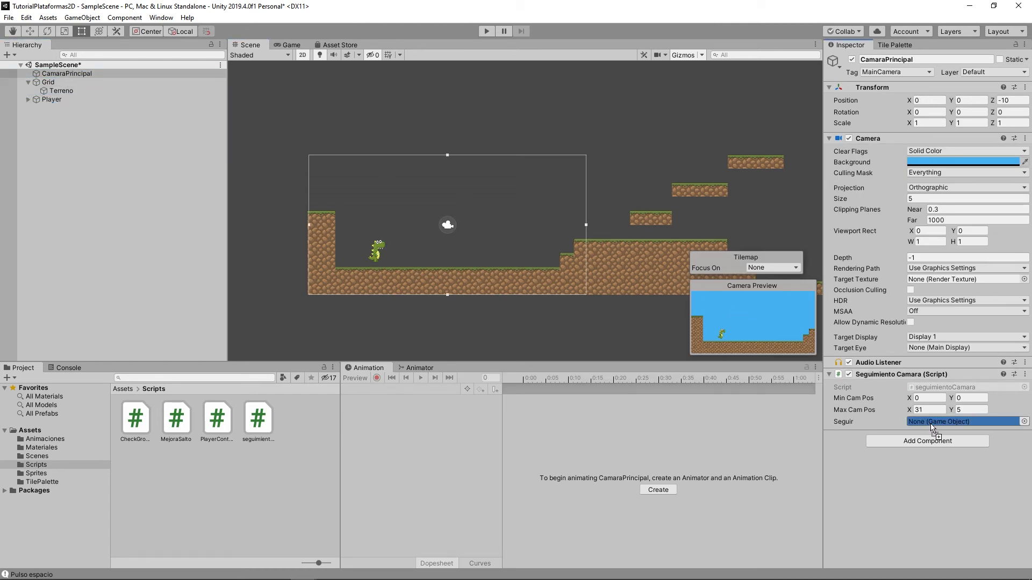
pyautogui.moveTo(930, 423); pyautogui.dragTo(930, 424)
# Play the game, walking and jumping the dinosaur to check that the camera follows it.
pyautogui.click(482, 32)
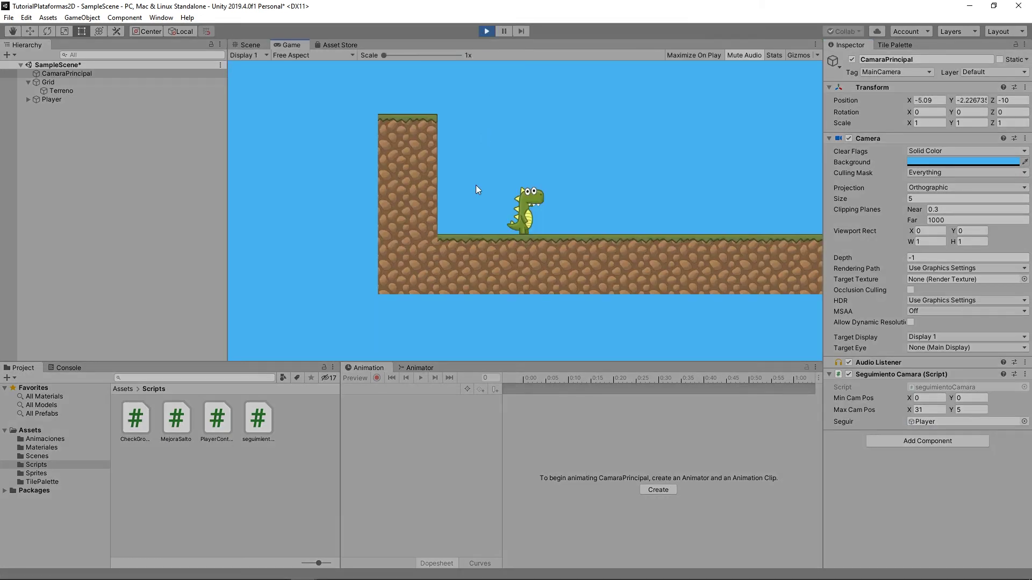
pyautogui.press('Right')
pyautogui.press('space')
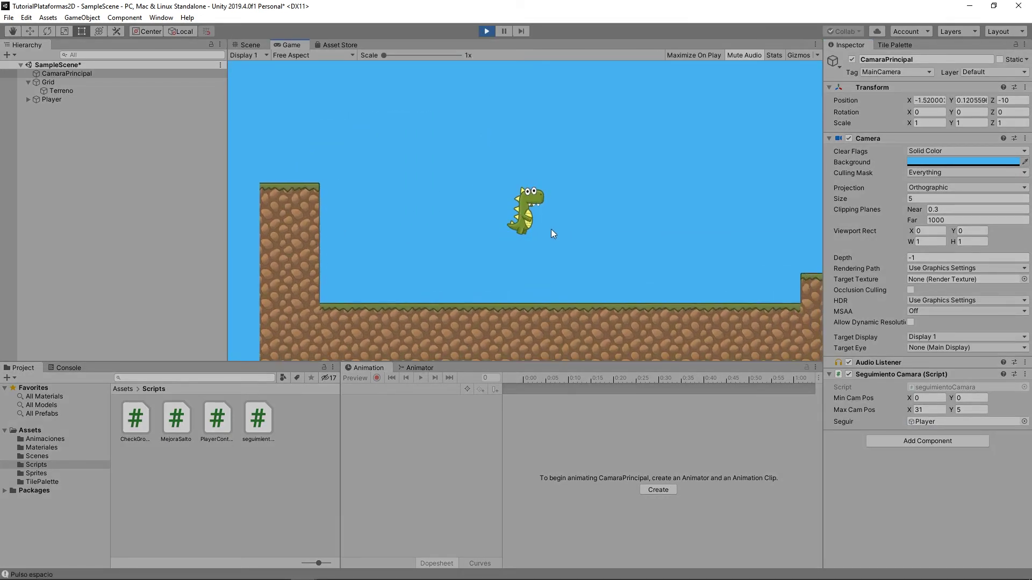
pyautogui.press('Left')
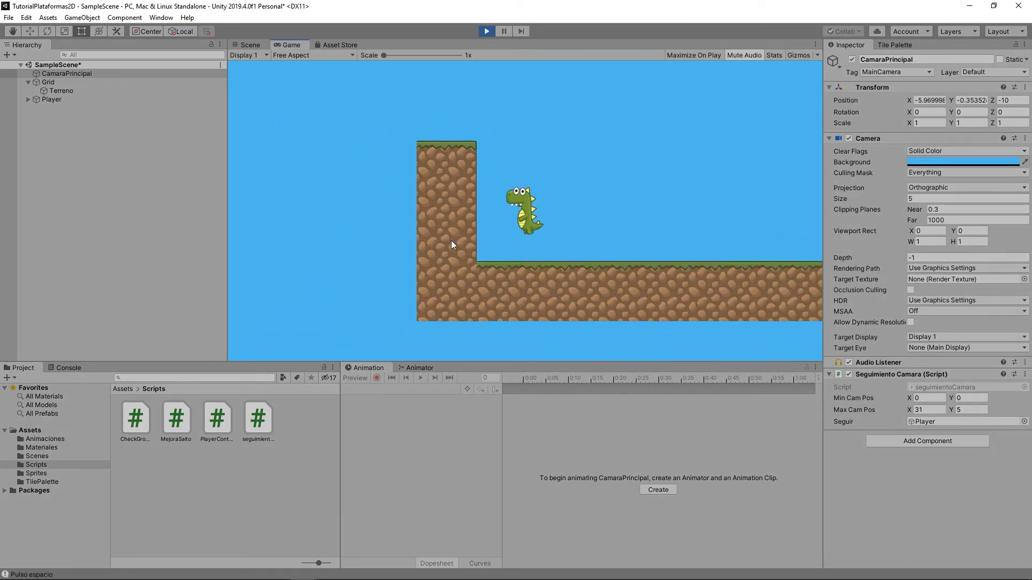
pyautogui.press('Right')
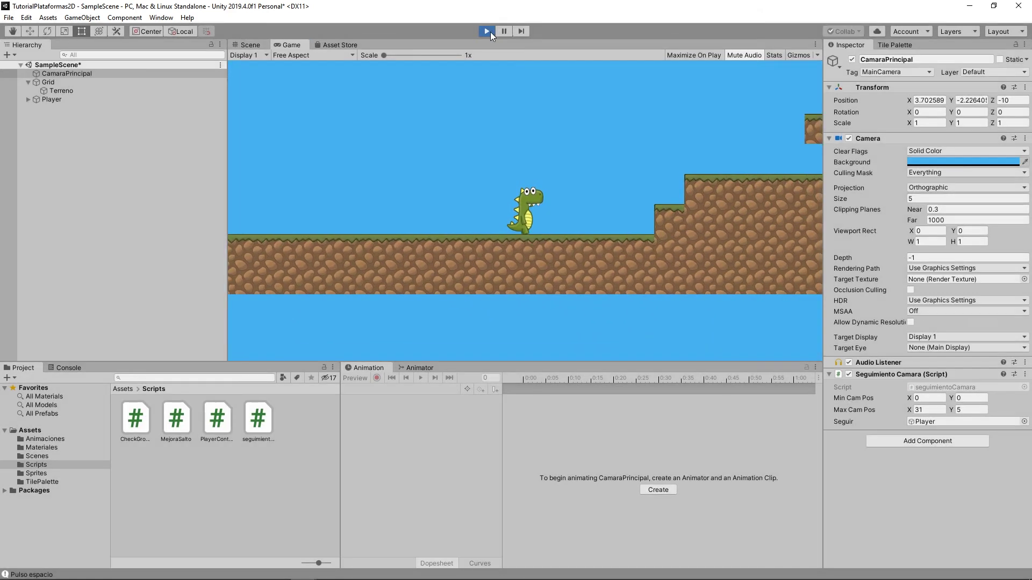
pyautogui.click(489, 31)
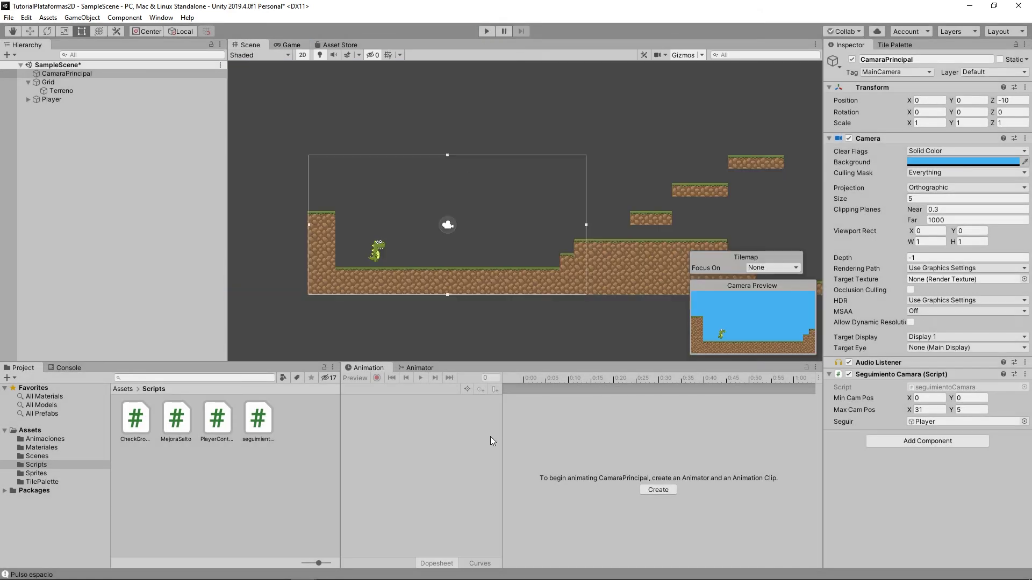
# Put the Vector3 arguments on separate lines and wrap posX in Mathf.Clamp(posX, minCamPos.x, maxCamPos.x).
pyautogui.doubleClick(259, 418)
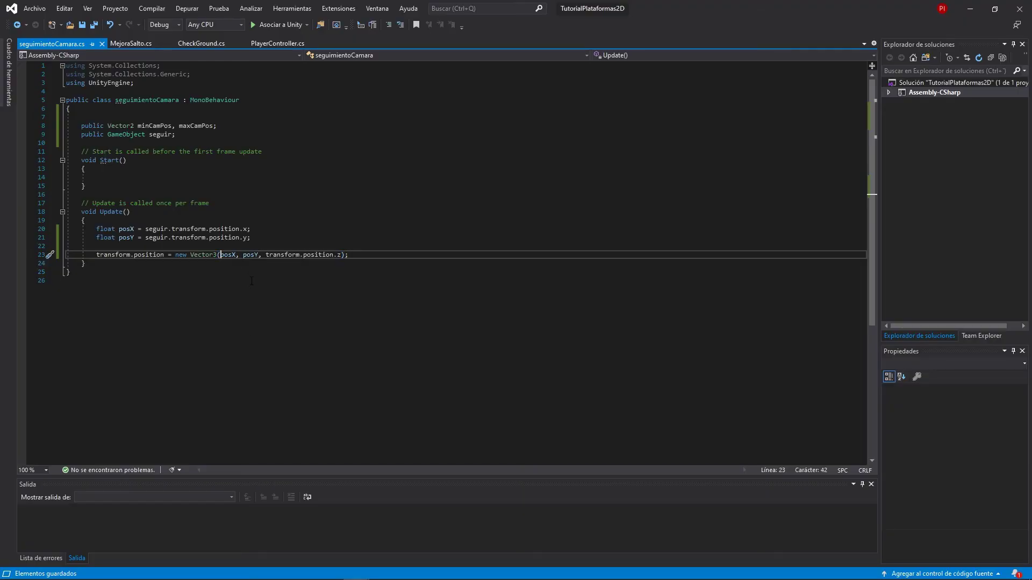
pyautogui.hotkey('ctrl', '.')
pyautogui.press('Return')
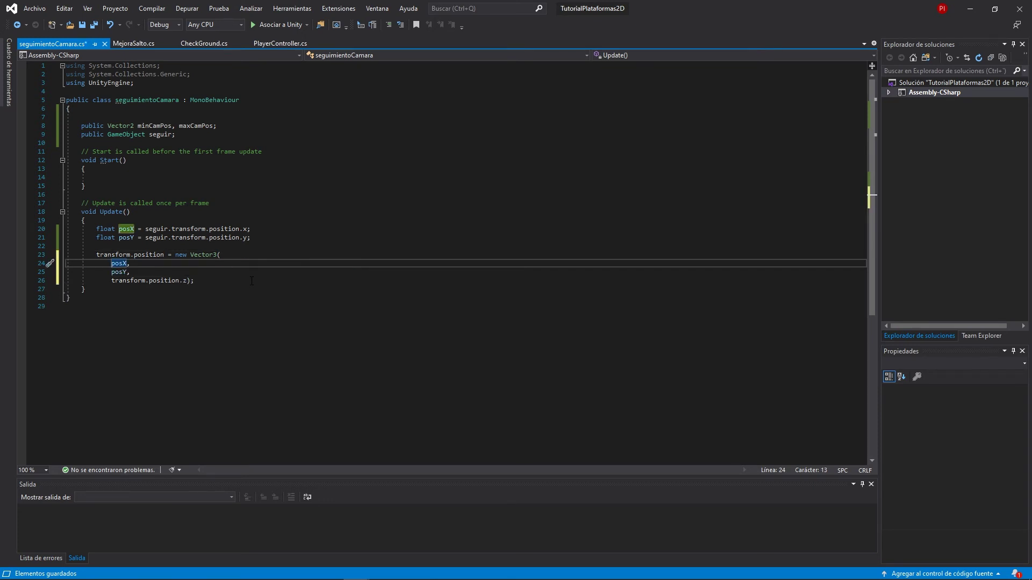
pyautogui.write('Mathf')
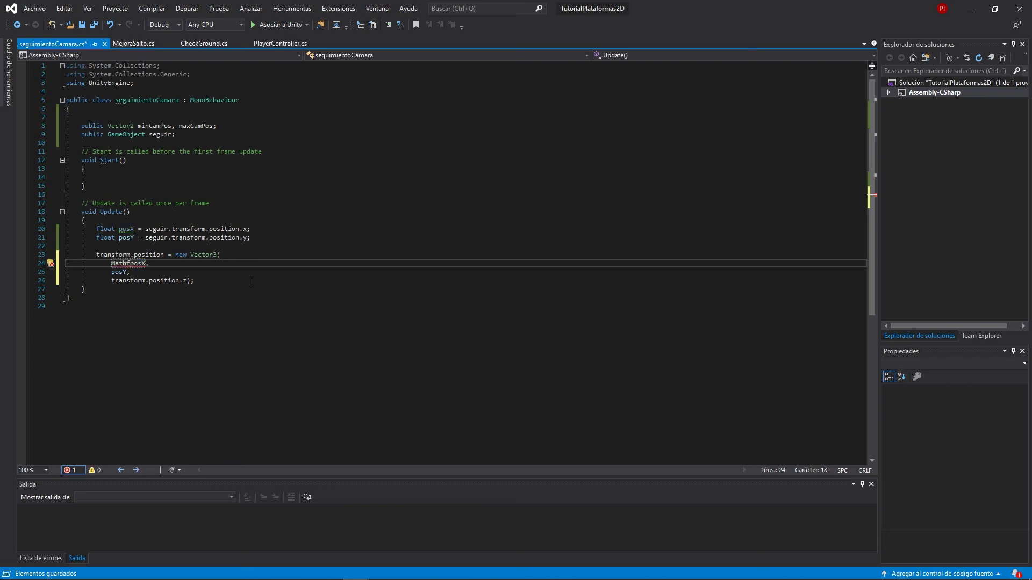
pyautogui.write('.Camlp(')
pyautogui.press('Right')
pyautogui.write(', ')
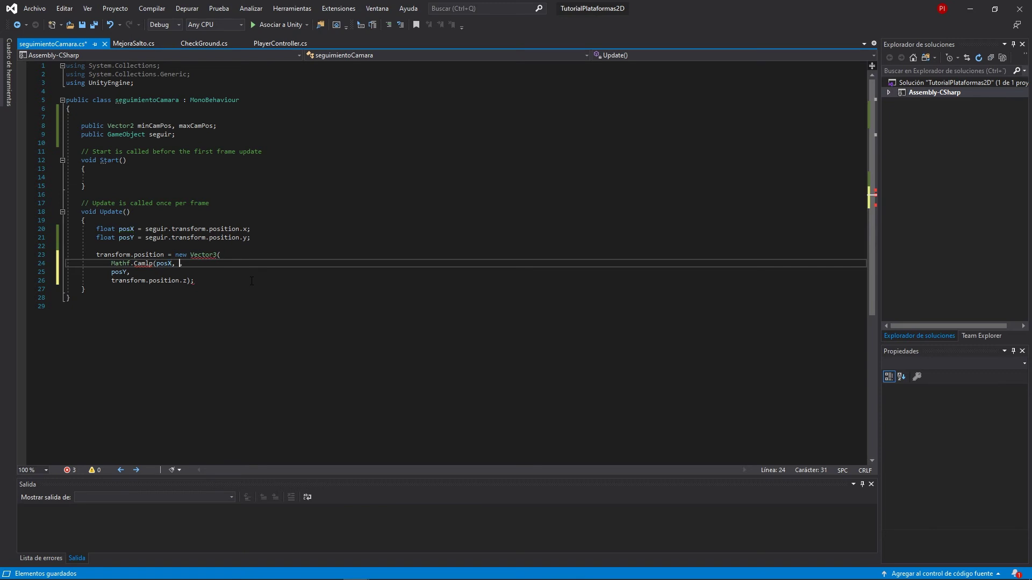
pyautogui.write('minCamPos')
pyautogui.write('.')
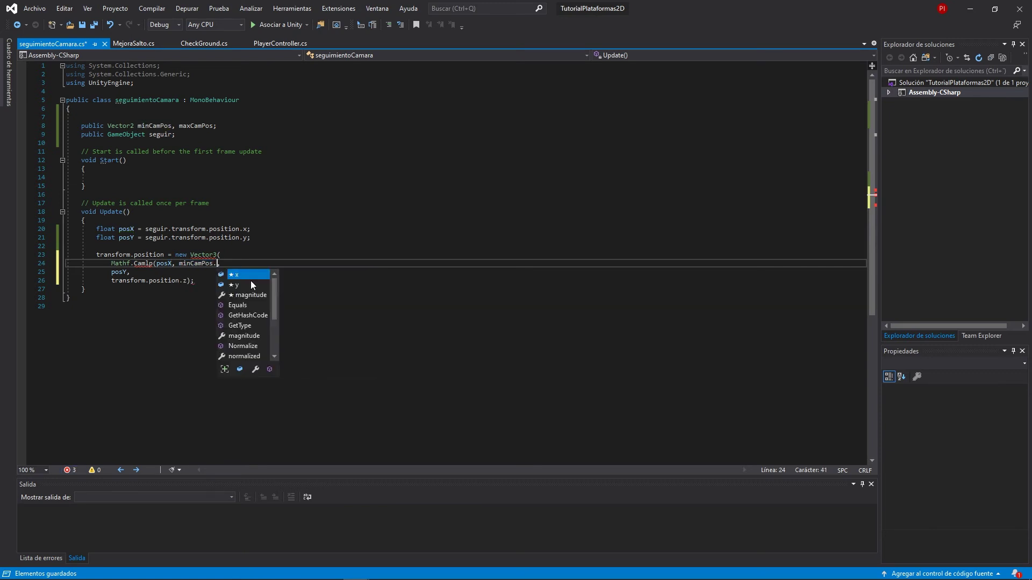
pyautogui.write('x, max')
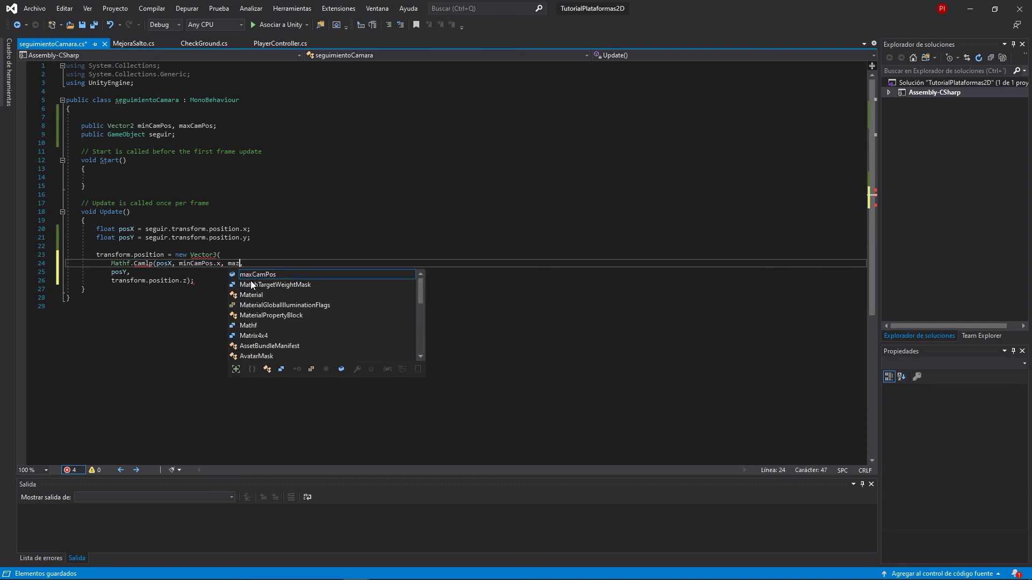
pyautogui.press('Tab')
pyautogui.write('.')
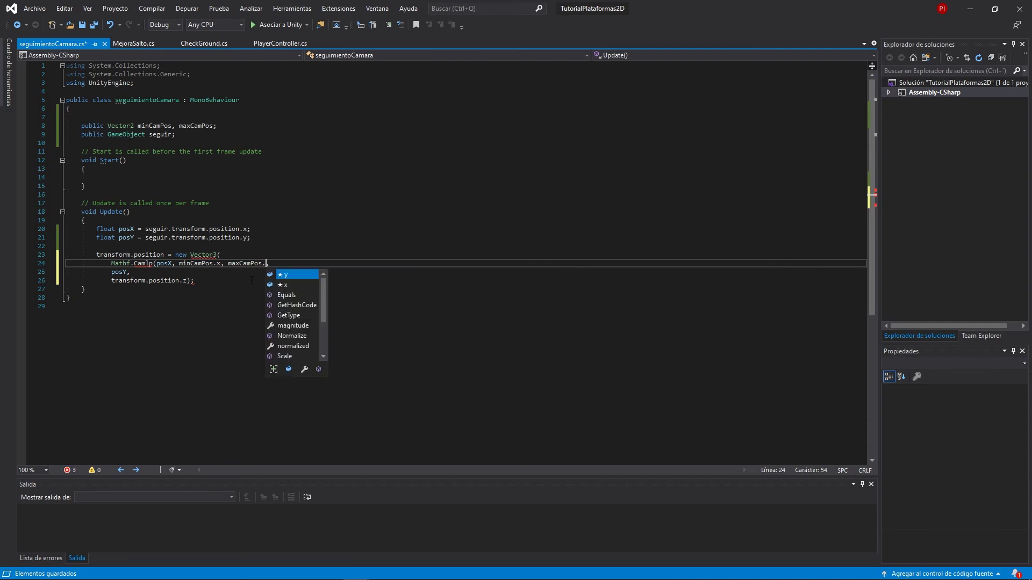
pyautogui.write('x),')
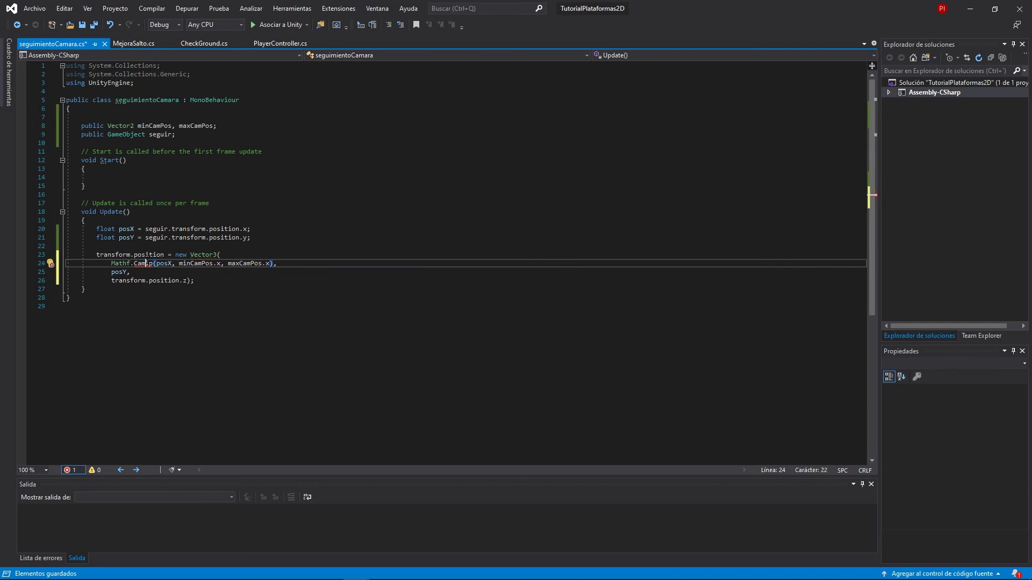
pyautogui.press('Delete')
pyautogui.press('Delete')
pyautogui.press('Delete')
pyautogui.write('lamp')
pyautogui.press('Down')
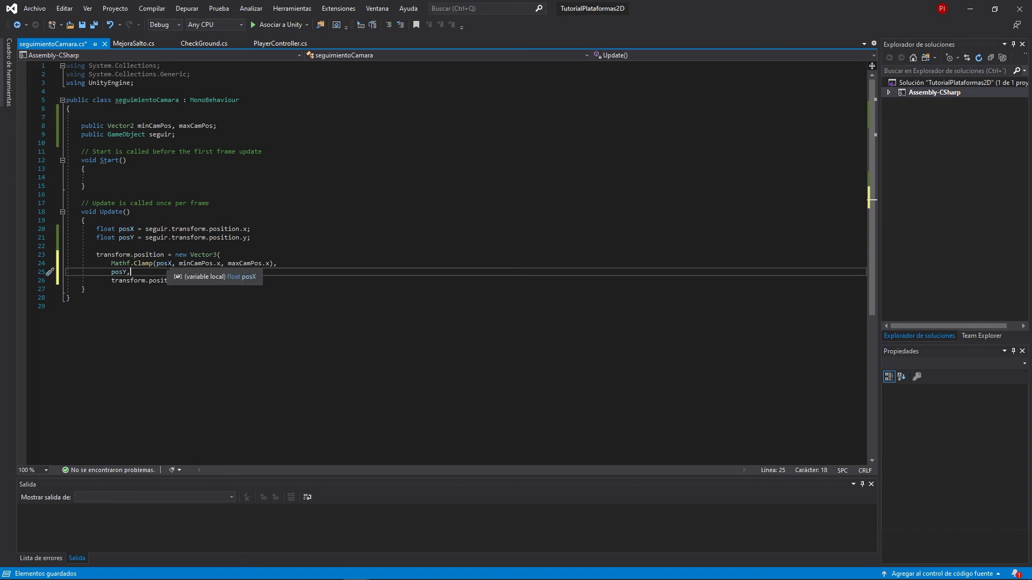
# Copy the X clamp expression and paste it over posY on line 25.
pyautogui.click(196, 263)
pyautogui.click(249, 263)
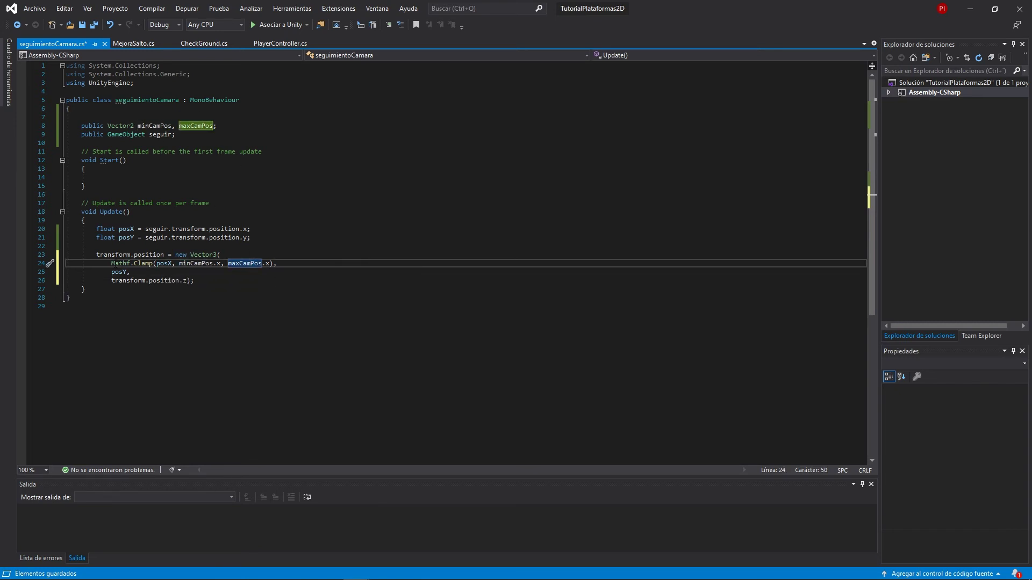
pyautogui.moveTo(111, 264); pyautogui.dragTo(270, 263)
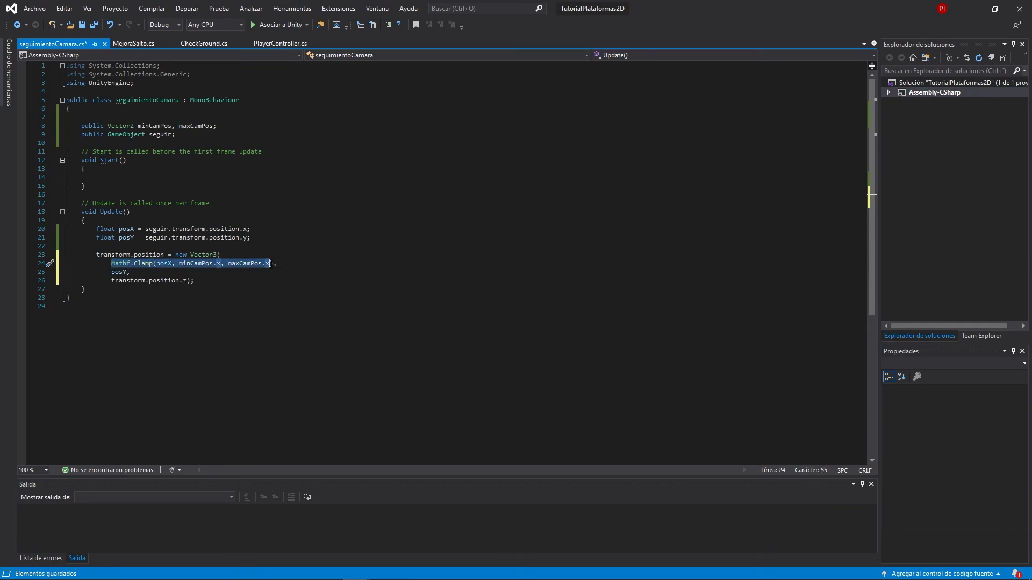
pyautogui.hotkey('ctrl', 'c')
pyautogui.doubleClick(119, 272)
pyautogui.hotkey('ctrl', 'v')
# Change the pasted clamp to posY, minCamPos.y and maxCamPos.y, save, and return to Unity.
pyautogui.click(170, 272)
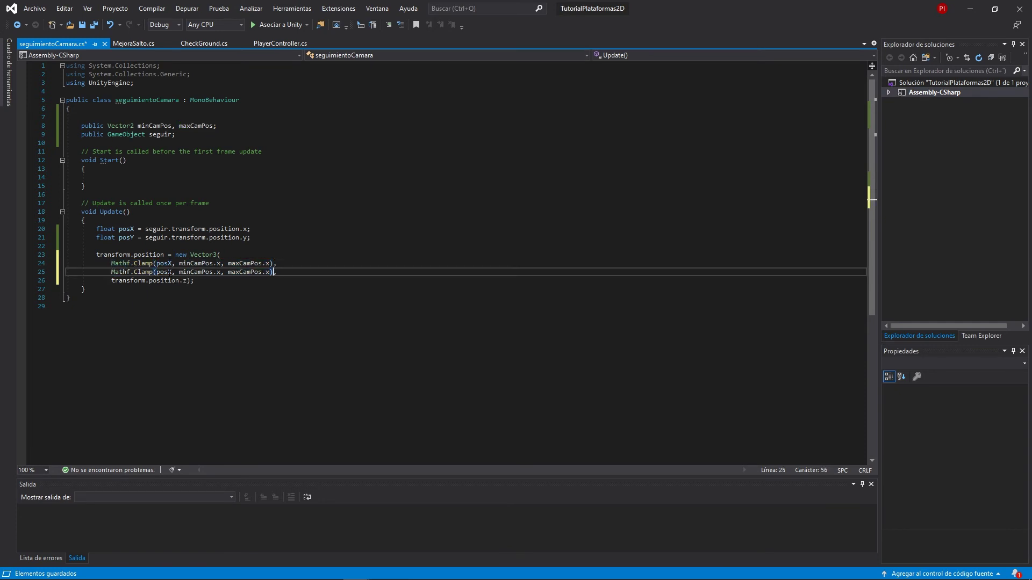
pyautogui.press('BackSpace')
pyautogui.write('Y')
pyautogui.press('Right')
pyautogui.press('Right')
pyautogui.press('Right')
pyautogui.press('BackSpace')
pyautogui.write('y')
pyautogui.press('Right')
pyautogui.press('Right')
pyautogui.press('Right')
pyautogui.press('BackSpace')
pyautogui.write('y')
pyautogui.hotkey('ctrl', 's')
pyautogui.hotkey('alt', 'Tab')
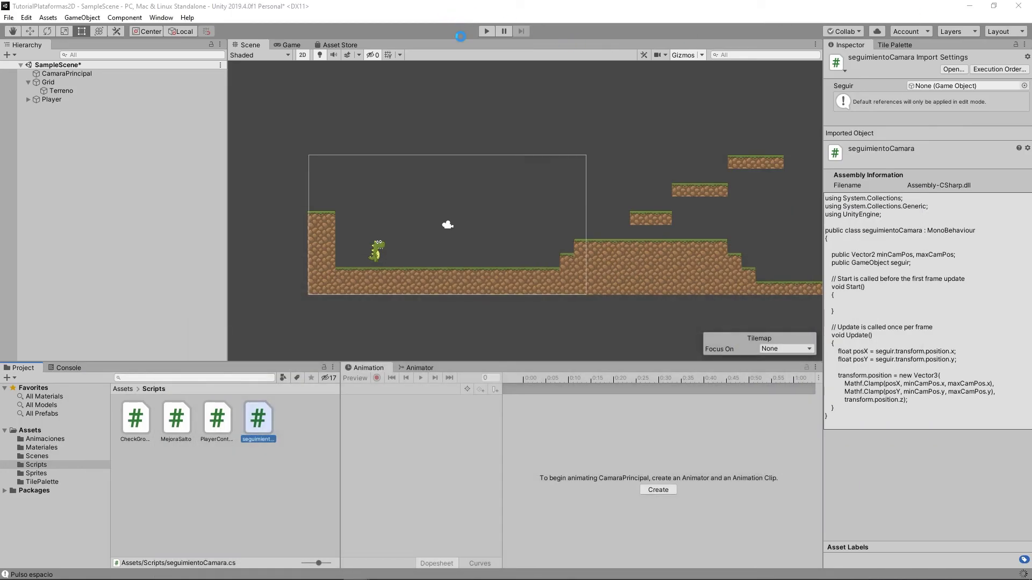
# Start Play and walk the dinosaur left and right, jumping up across the floating platforms.
pyautogui.click(487, 31)
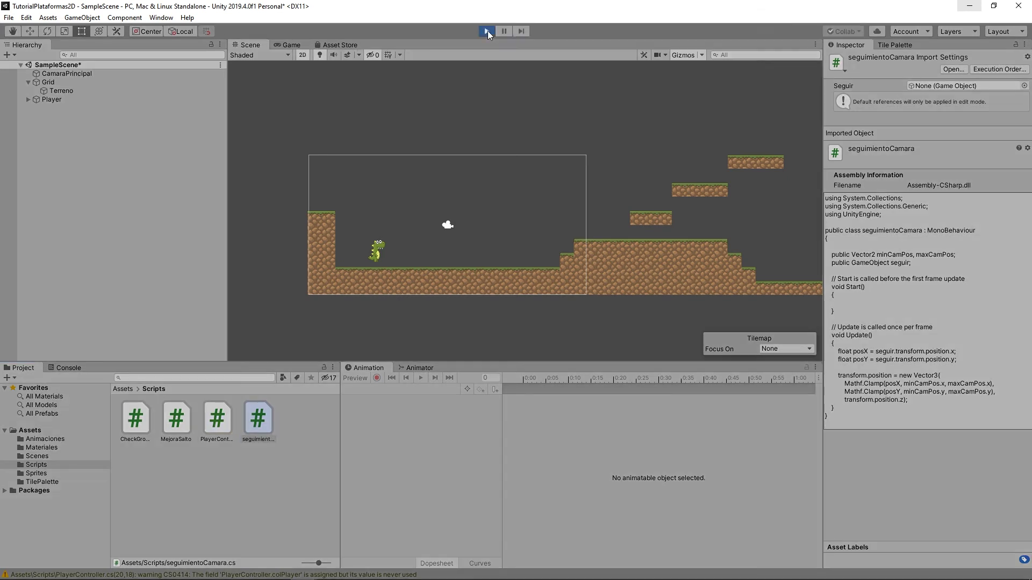
pyautogui.press('Left')
pyautogui.press('space')
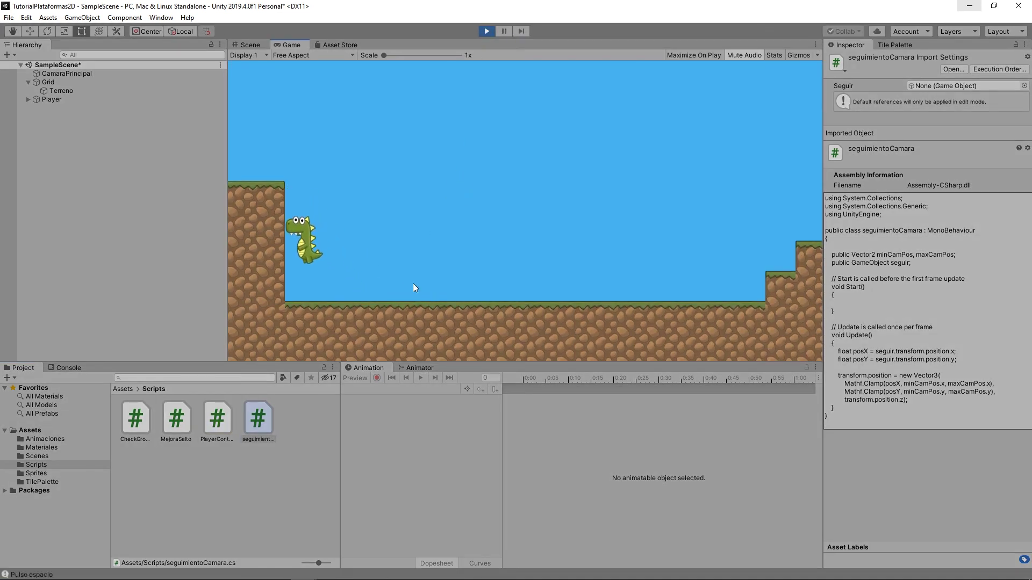
pyautogui.press('Right')
pyautogui.press('Right')
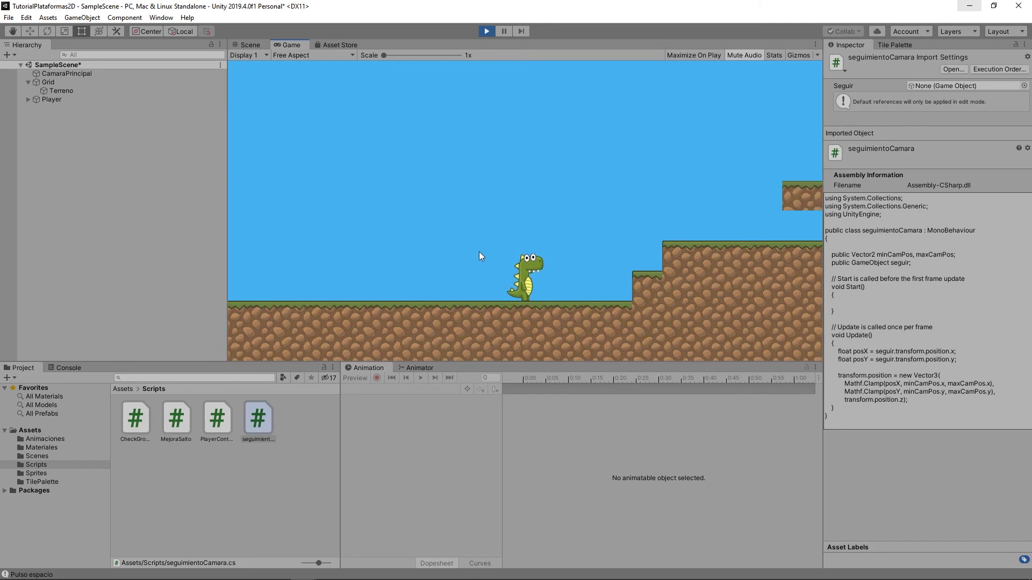
pyautogui.press('Left')
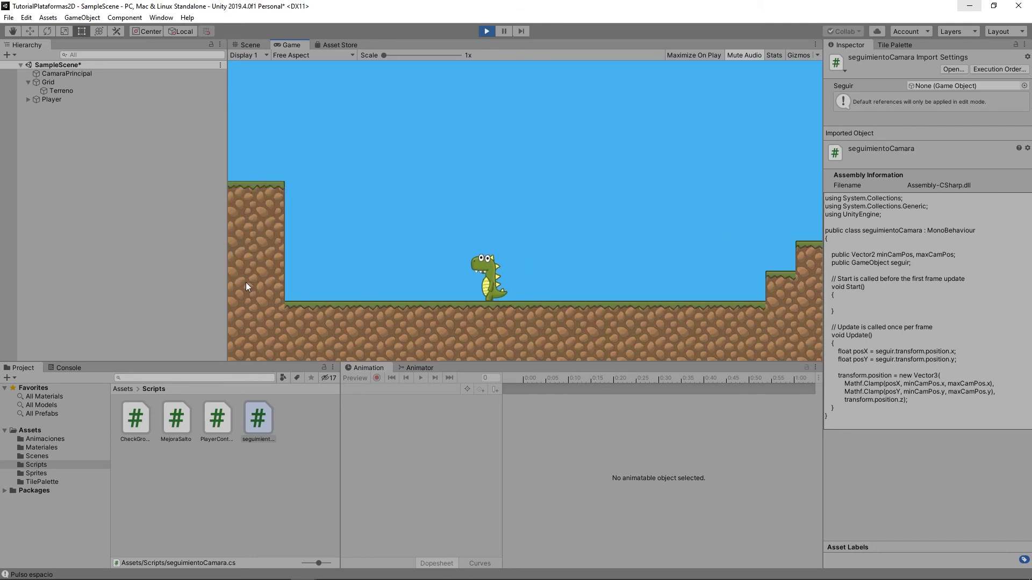
pyautogui.press('space')
pyautogui.press('space')
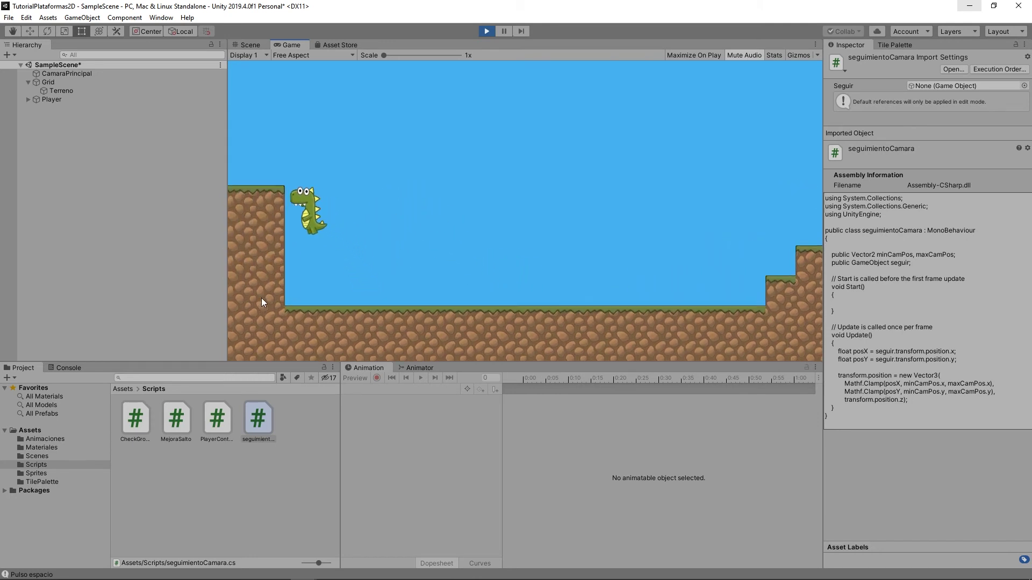
pyautogui.press('Right')
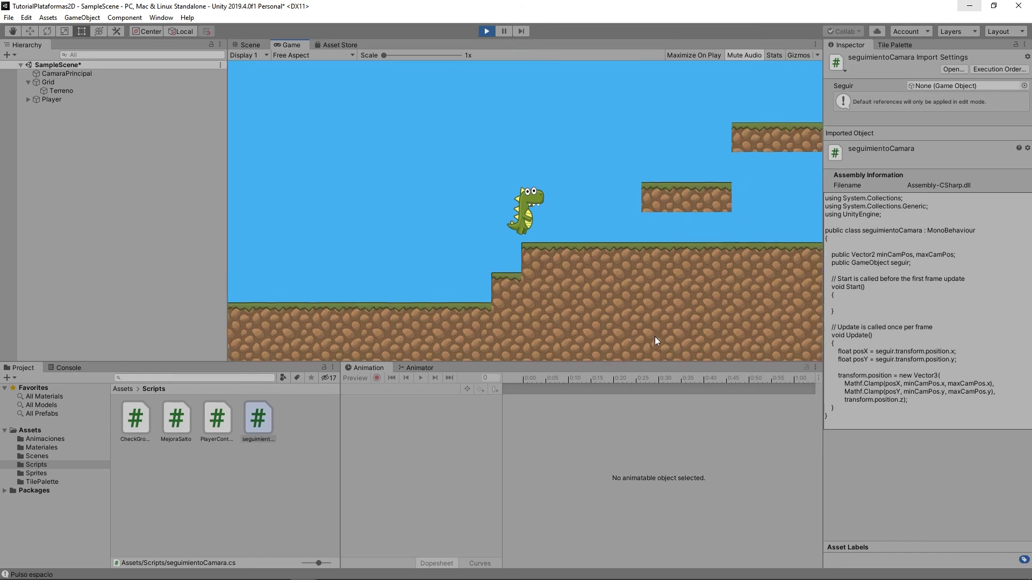
pyautogui.press('space')
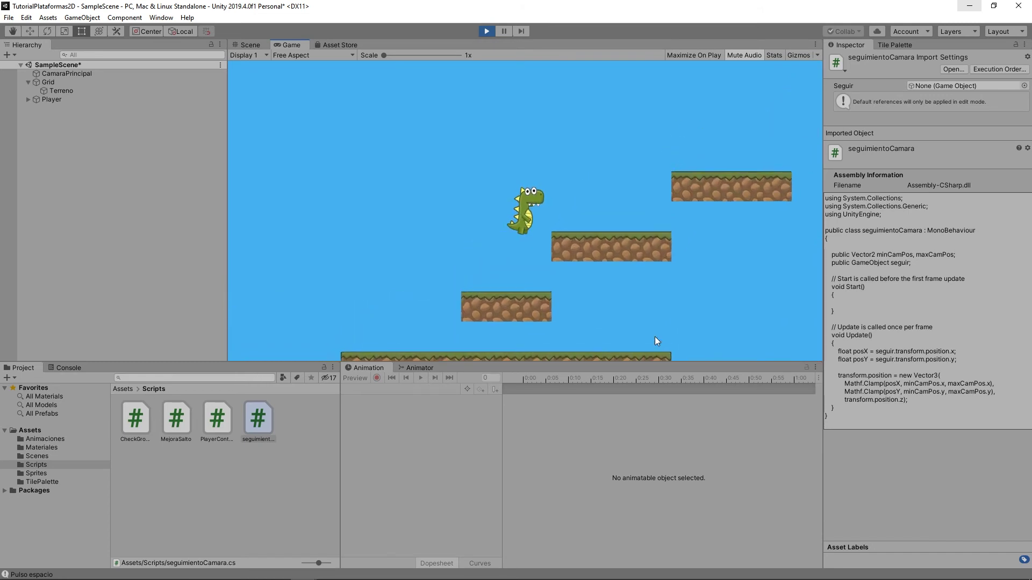
pyautogui.press('space')
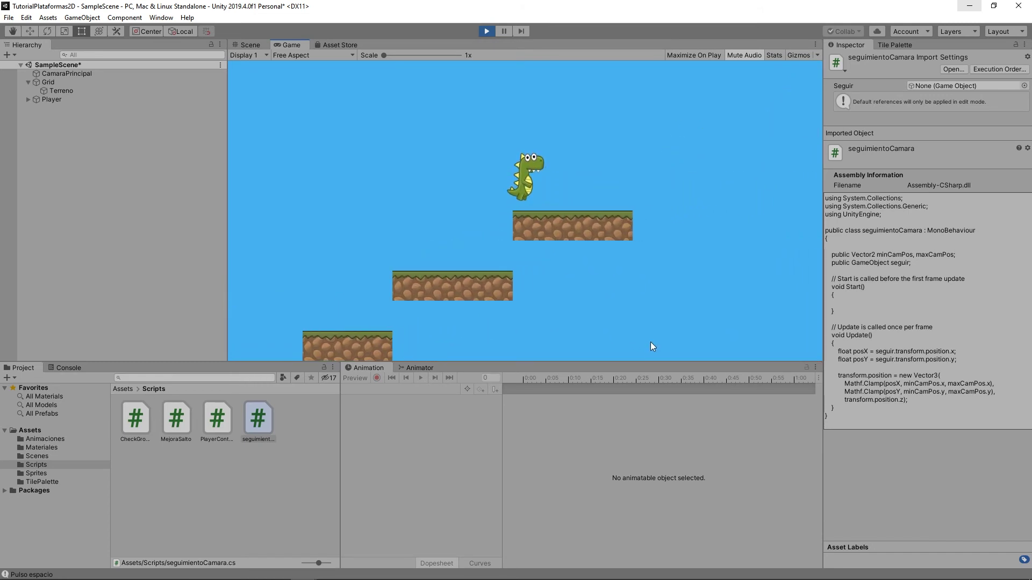
pyautogui.press('space')
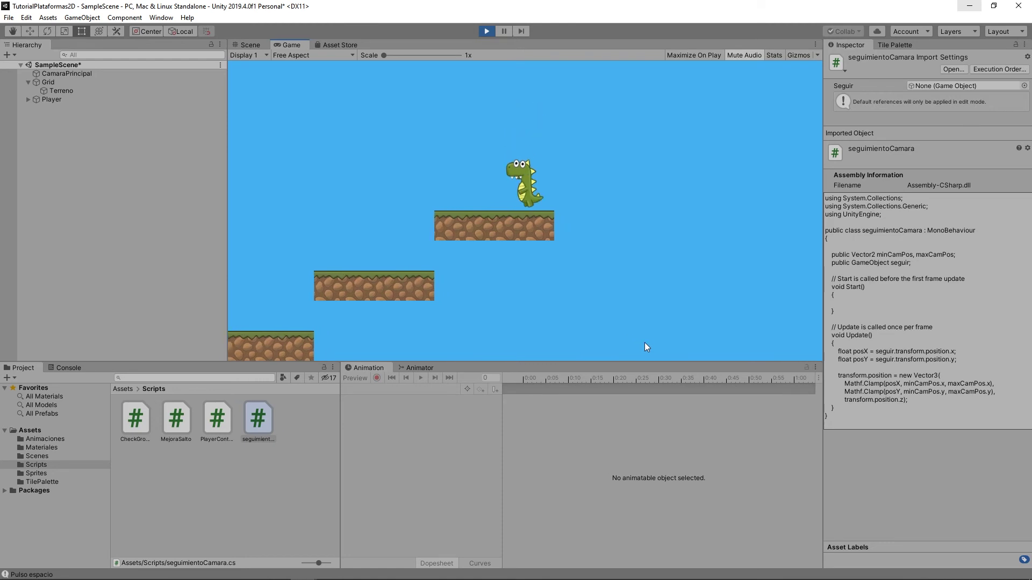
pyautogui.press('space')
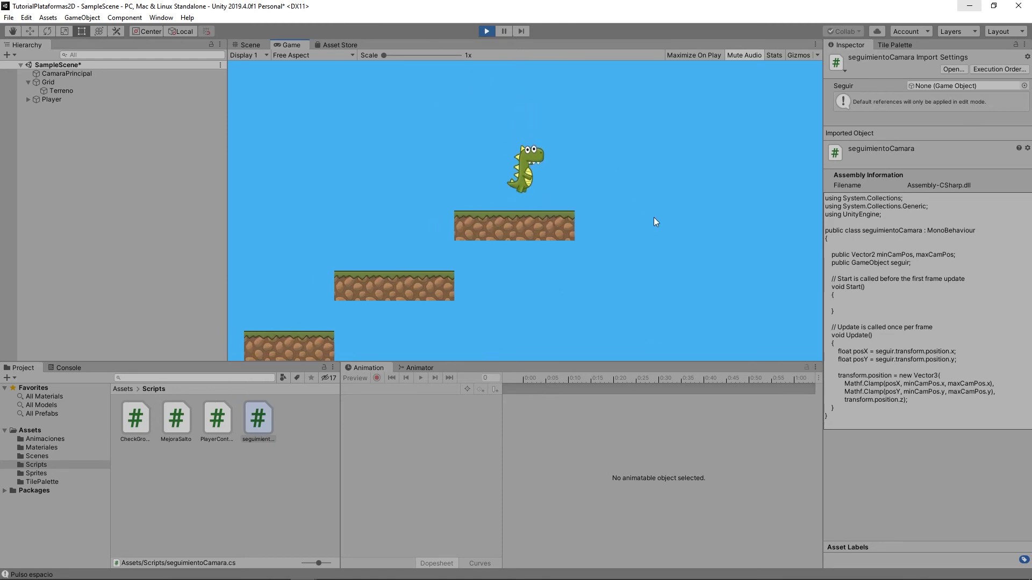
pyautogui.press('space')
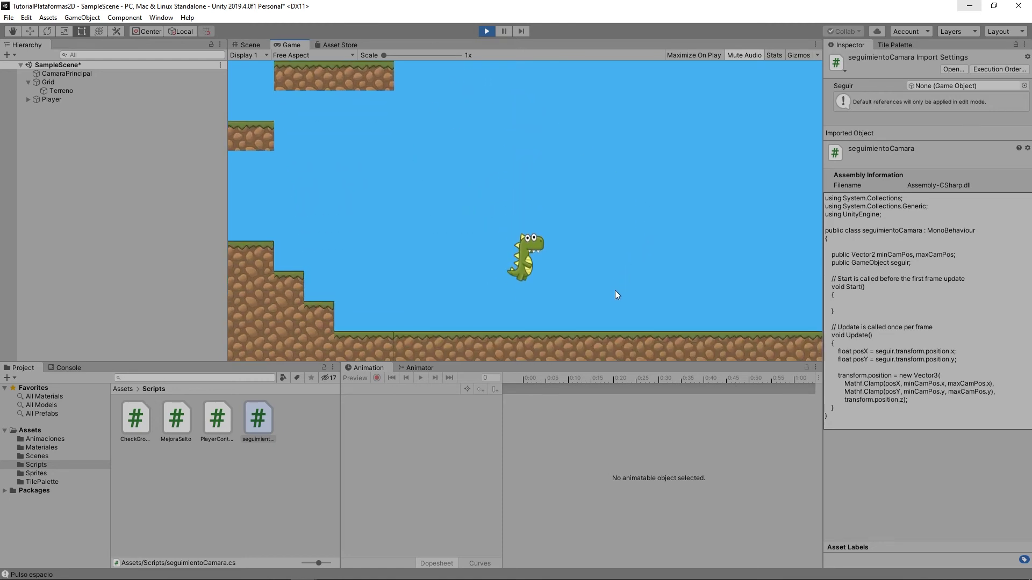
# Walk right to the wall, jump back left past the steps, and jump in place to check vertical following.
pyautogui.press('Right')
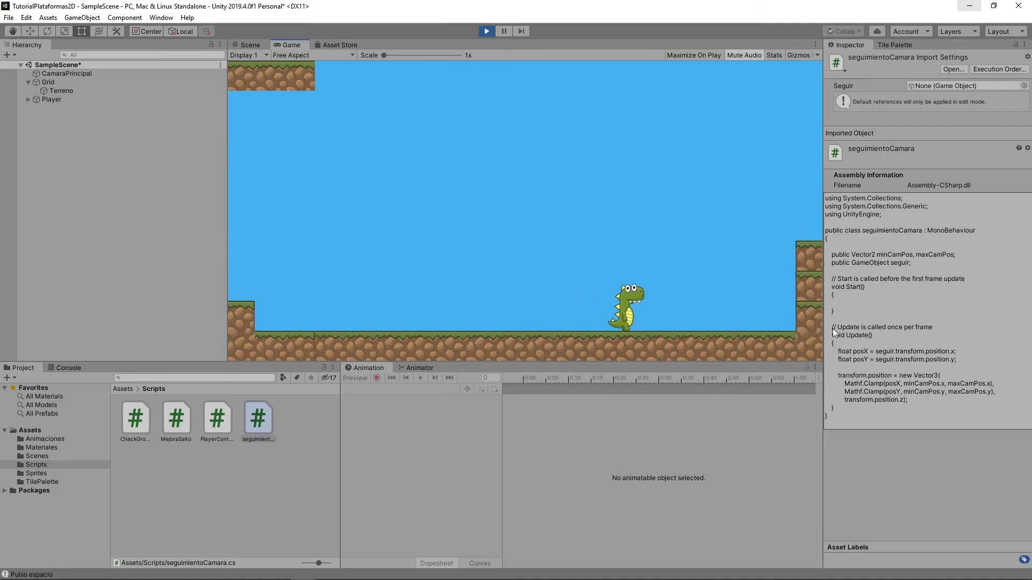
pyautogui.press('Right')
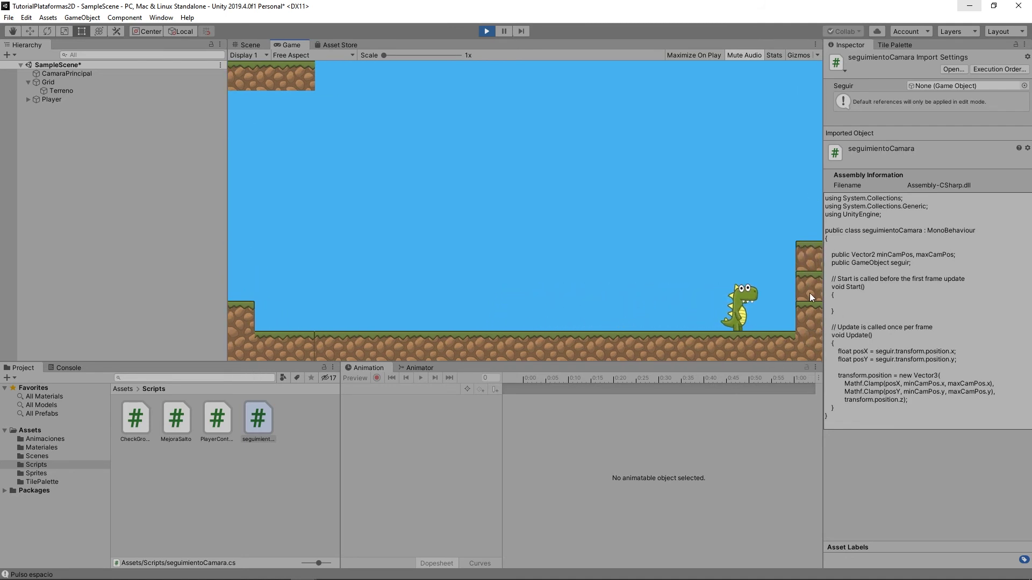
pyautogui.press('Right')
pyautogui.press('space')
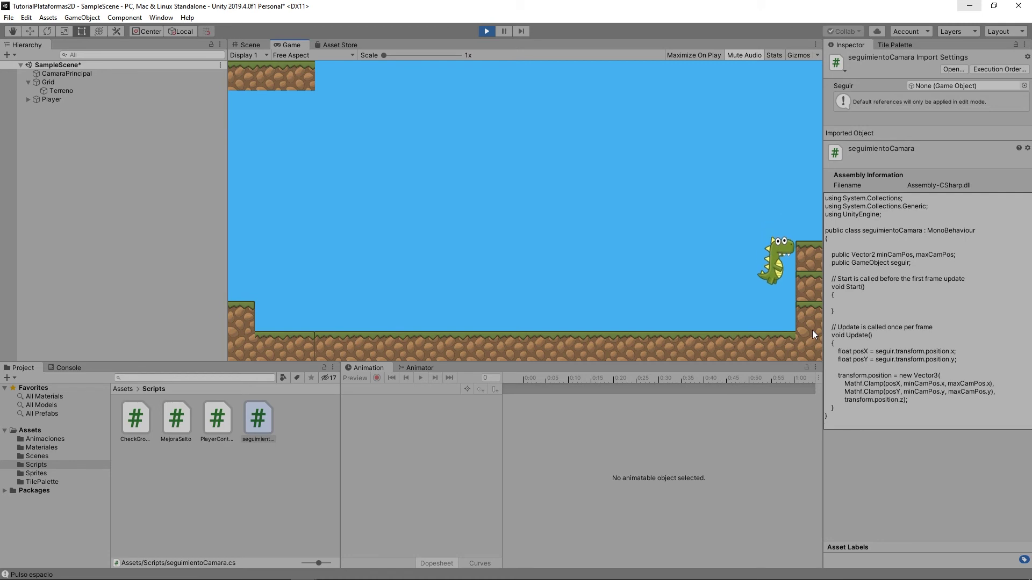
pyautogui.press('space')
pyautogui.press('Left')
pyautogui.press('space')
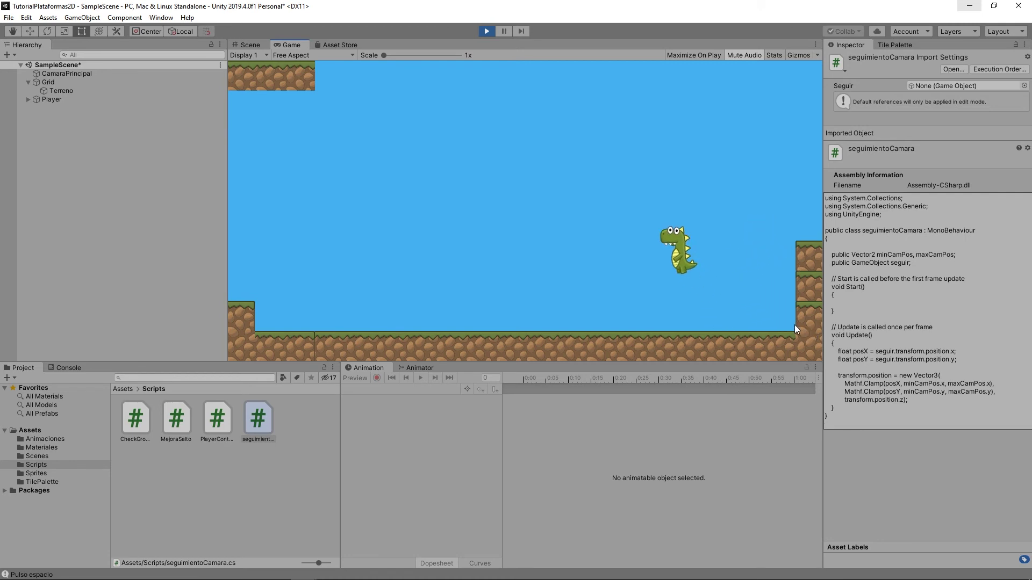
pyautogui.press('space')
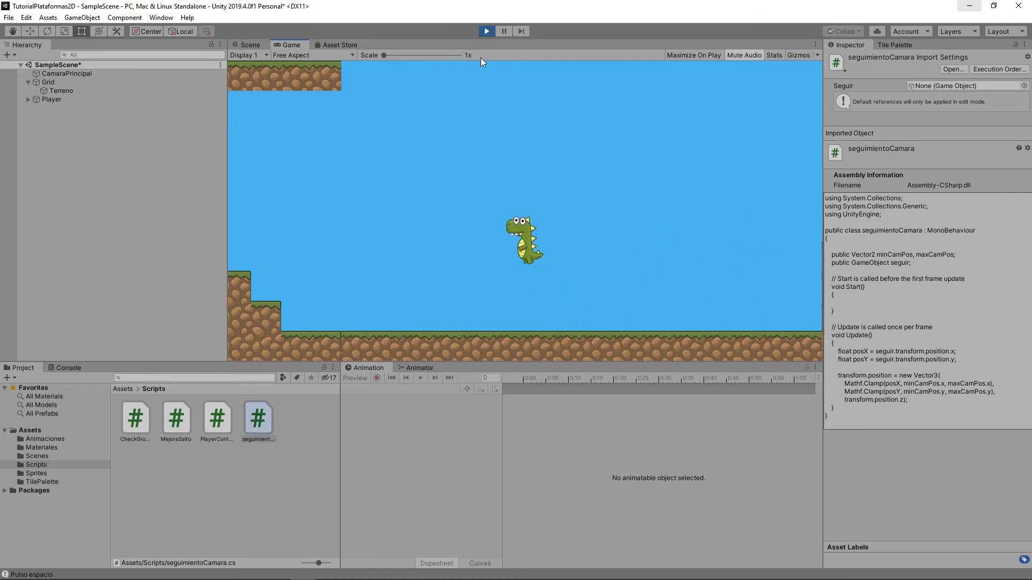
pyautogui.press('space')
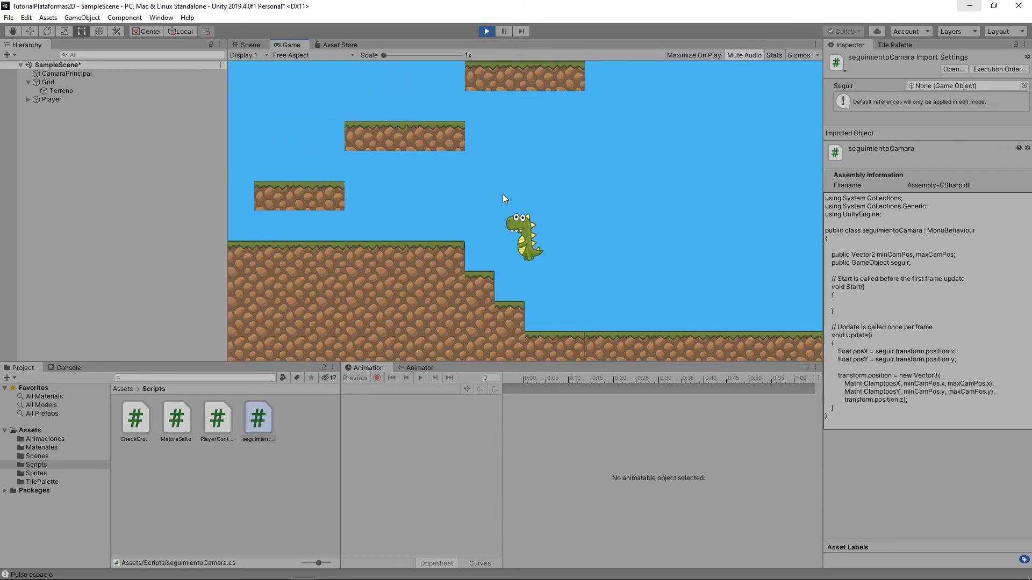
pyautogui.press('space')
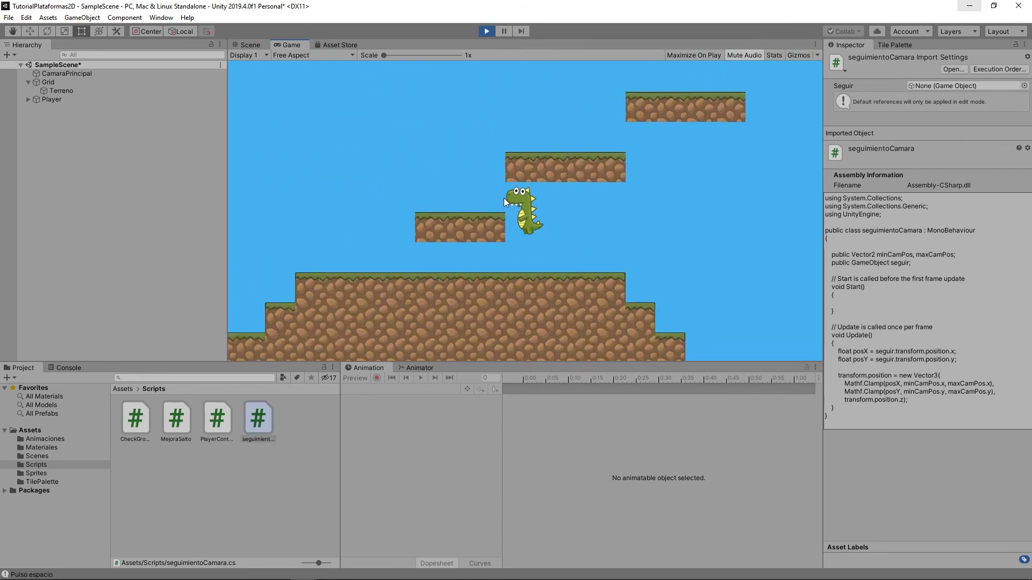
pyautogui.press('space')
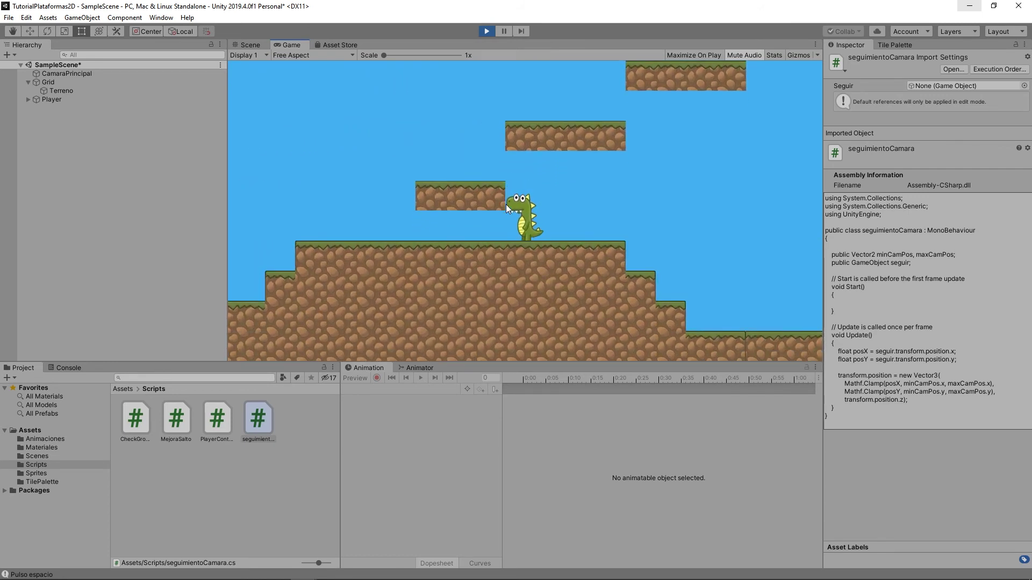
pyautogui.press('space')
pyautogui.press('space')
pyautogui.press('space')
# Stop Play, paint the plain dirt tile over the terrain column's lower two tiles, and restart the game.
pyautogui.hotkey('ctrl', 'p')
pyautogui.scroll(2, 437, 256)
pyautogui.scroll(3, 565, 260)
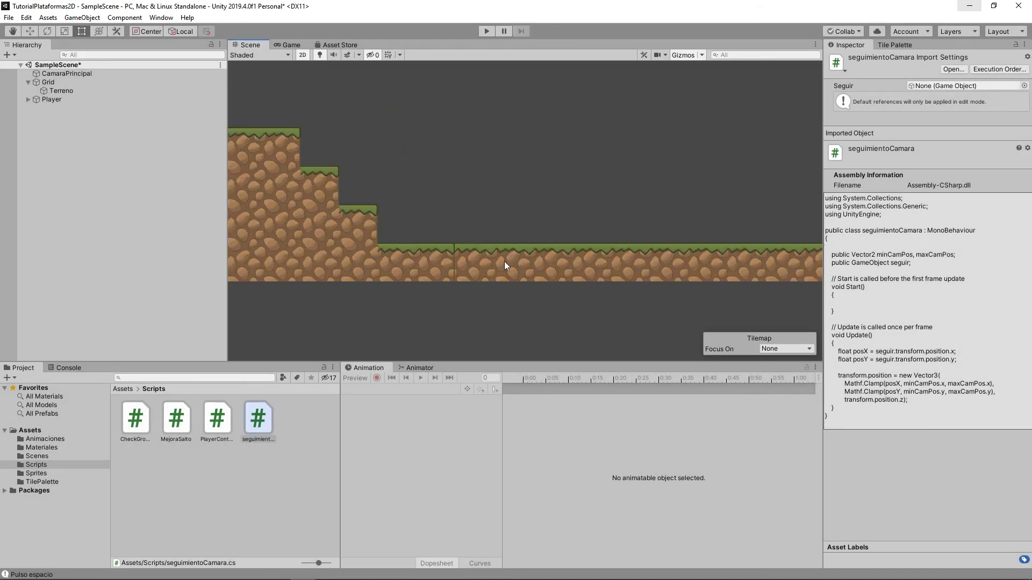
pyautogui.click(894, 43)
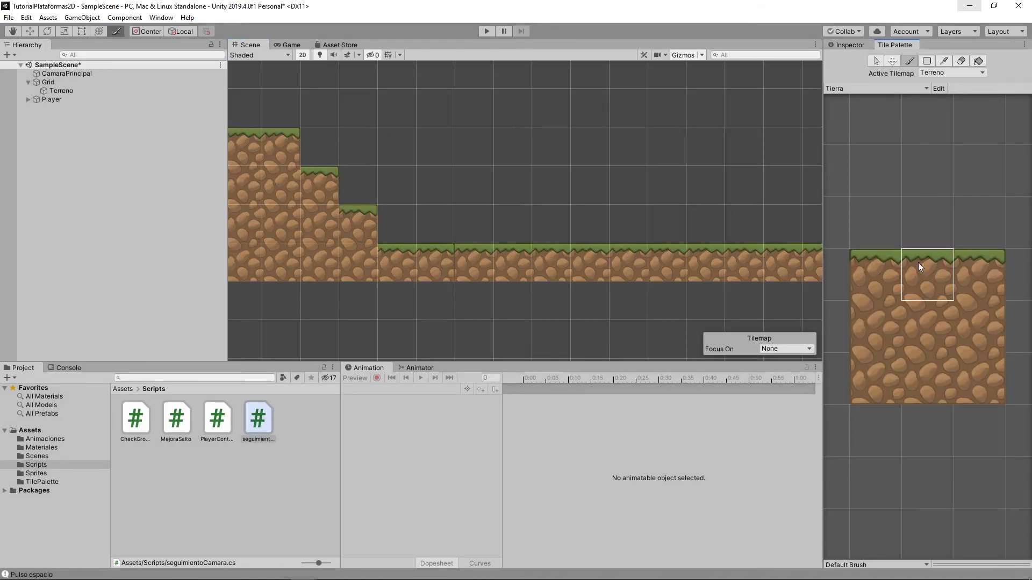
pyautogui.press('Right')
pyautogui.press('Right')
pyautogui.press('Right')
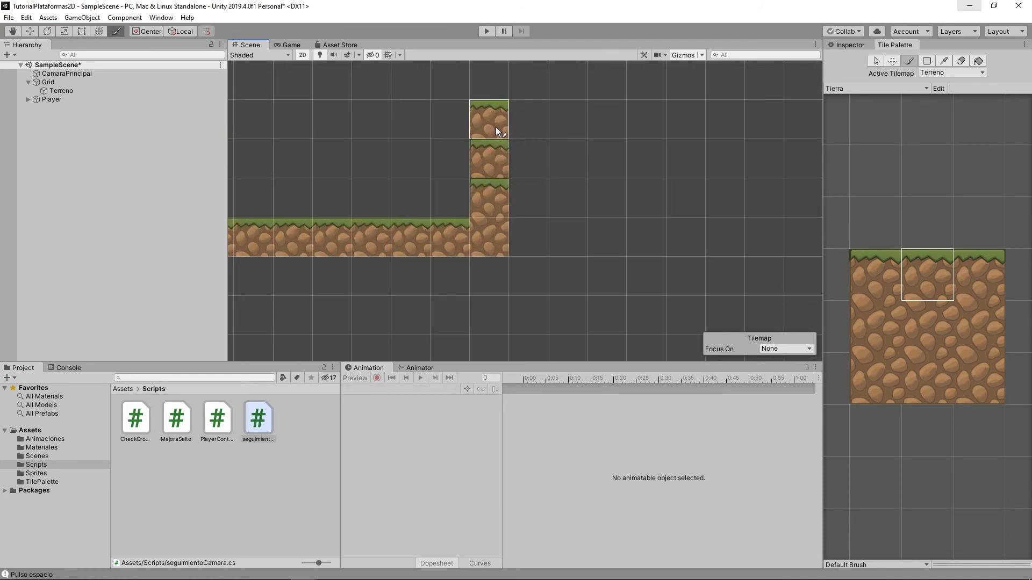
pyautogui.keyDown('ctrl'); pyautogui.click(483, 147); pyautogui.keyUp('ctrl')
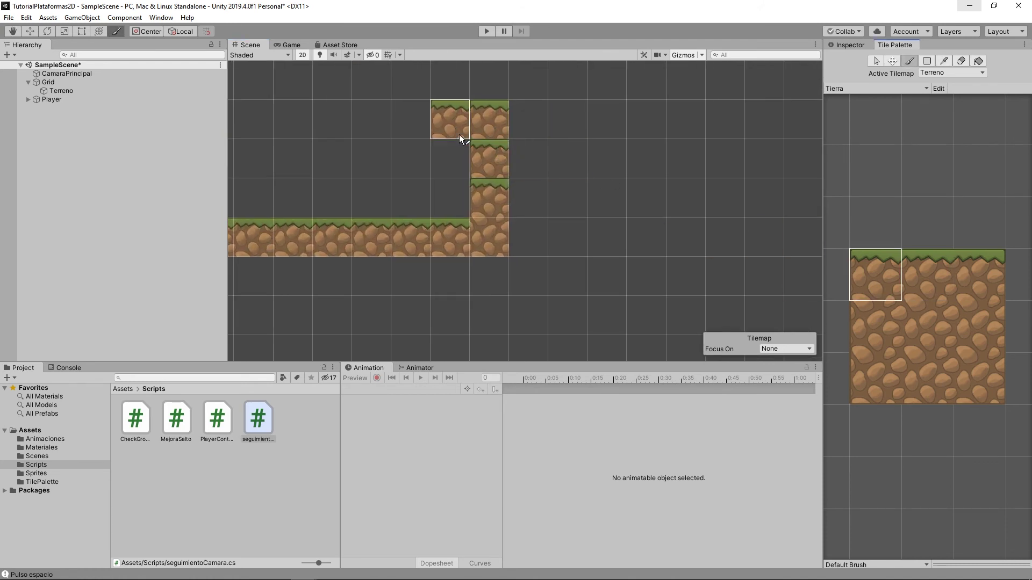
pyautogui.click(873, 312)
pyautogui.moveTo(486, 158); pyautogui.dragTo(483, 205)
pyautogui.hotkey('ctrl', 'p')
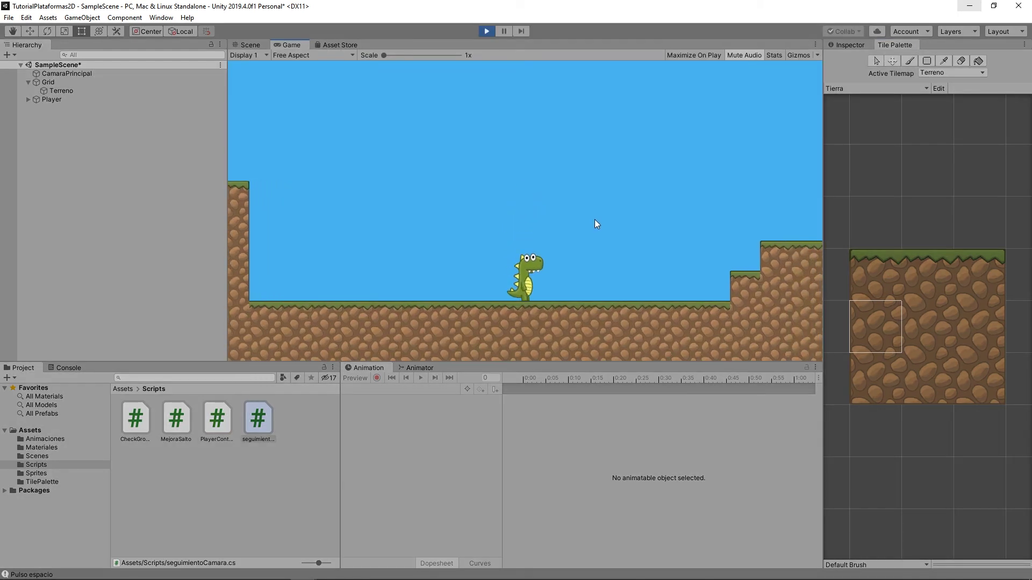
# Run and jump the dinosaur rightward to test the follow camera, stop Play, and select the seguimientoCamara script.
pyautogui.press('space')
pyautogui.press('space')
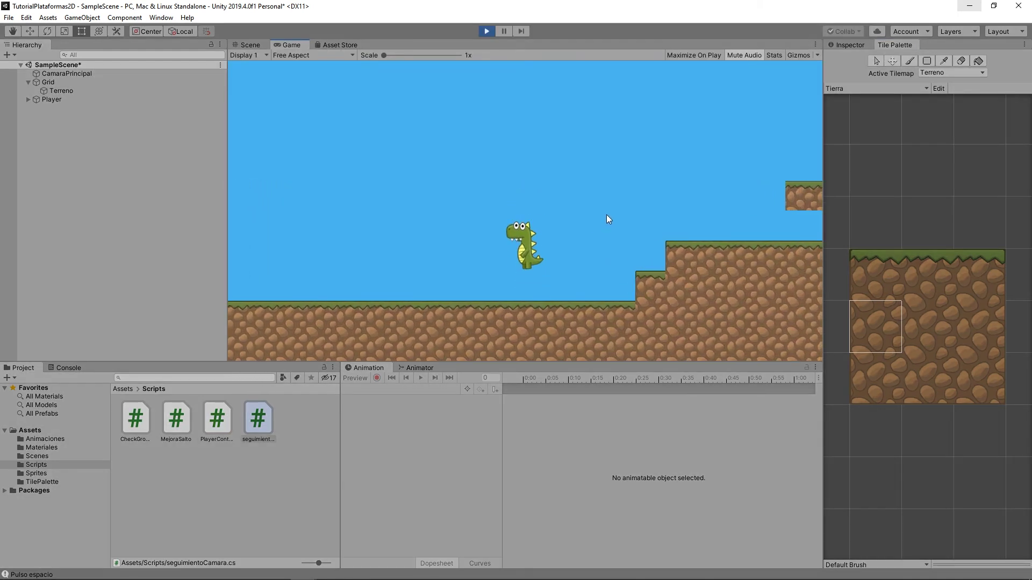
pyautogui.press('space')
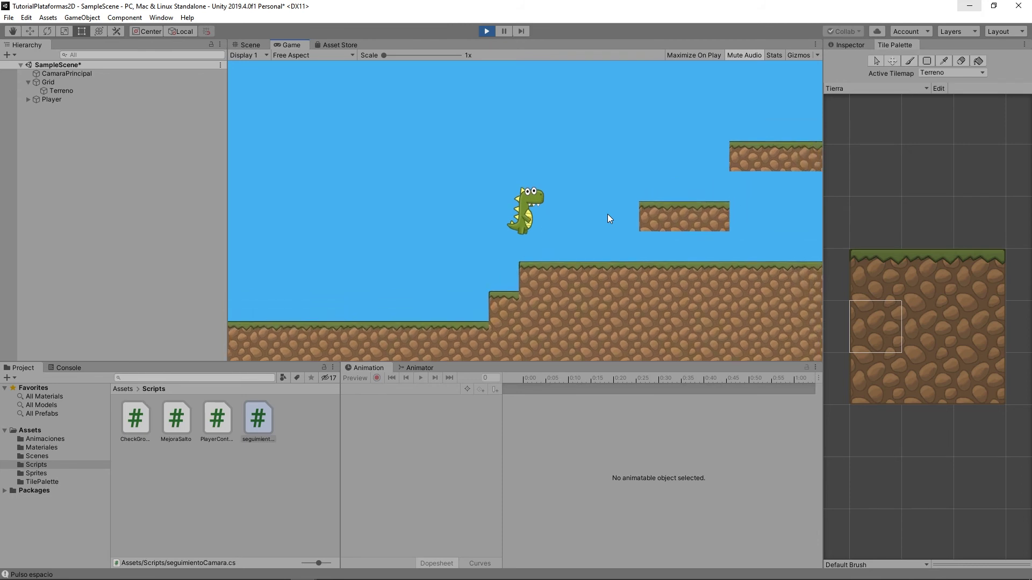
pyautogui.press('Right')
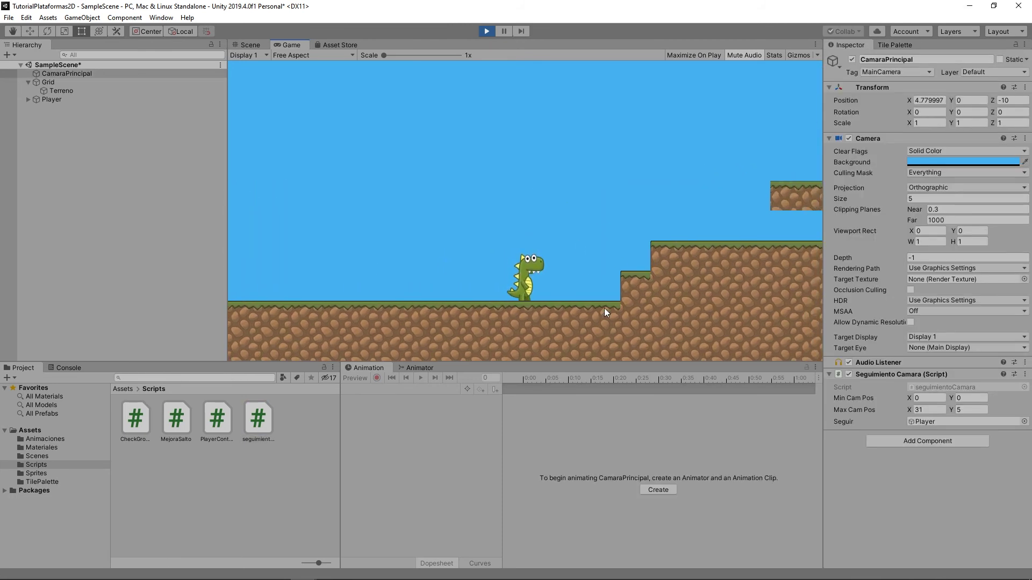
pyautogui.press('space')
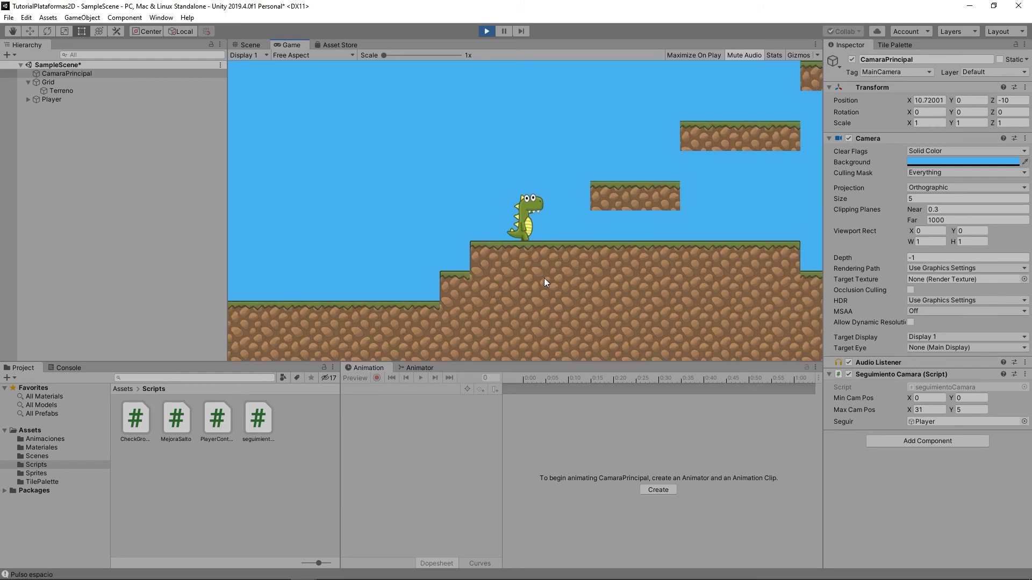
pyautogui.press('space')
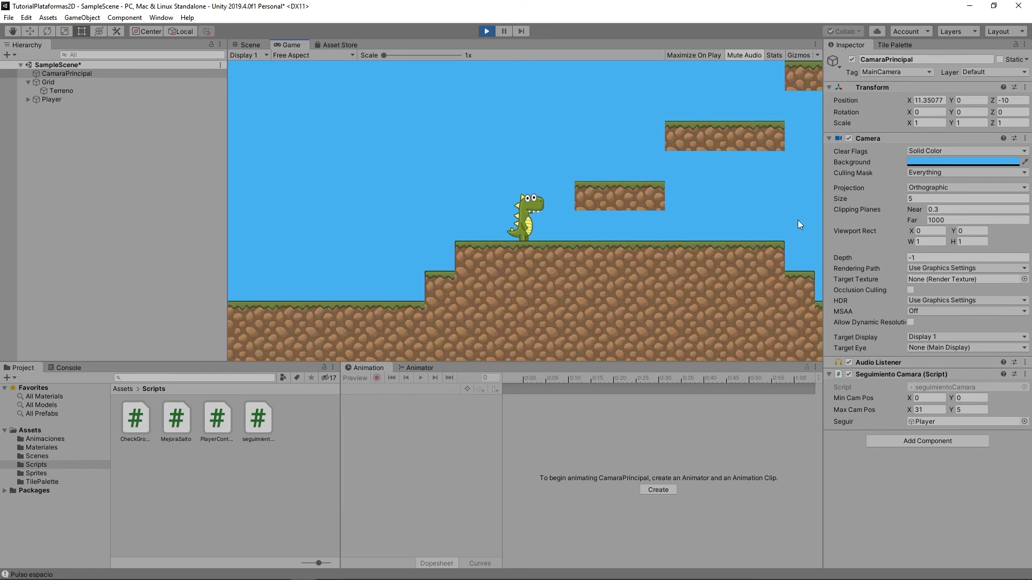
pyautogui.press('space')
pyautogui.click(486, 31)
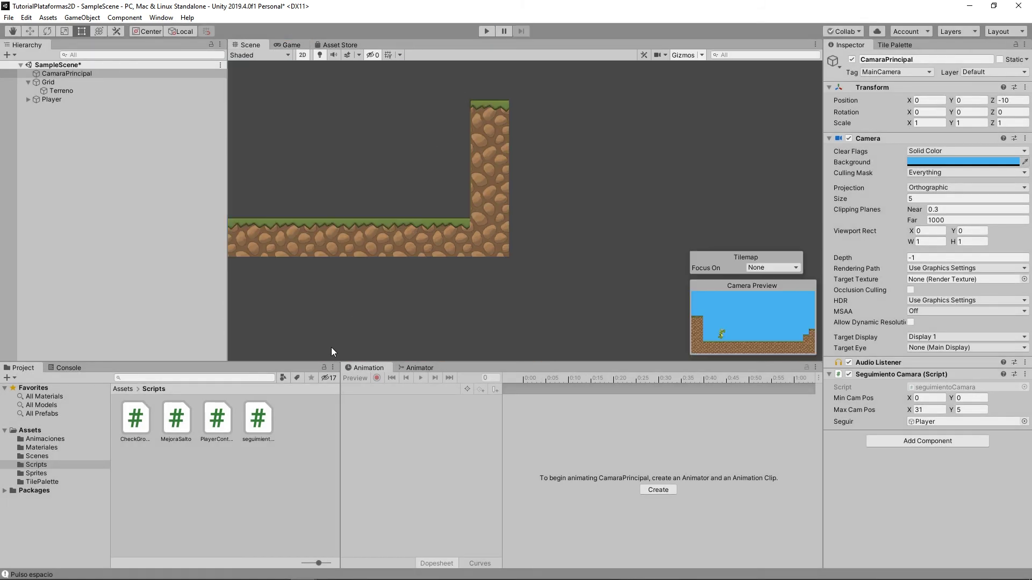
pyautogui.click(260, 422)
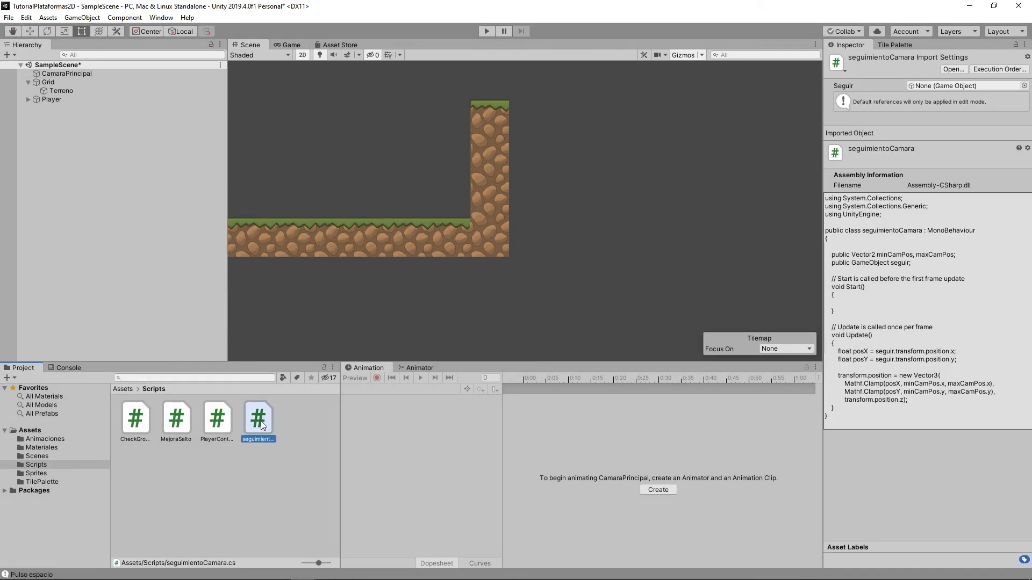
# Open seguimientoCamara and start wrapping line 20's seguir x position in Mathf.SmoothDamp.
pyautogui.doubleClick(260, 421)
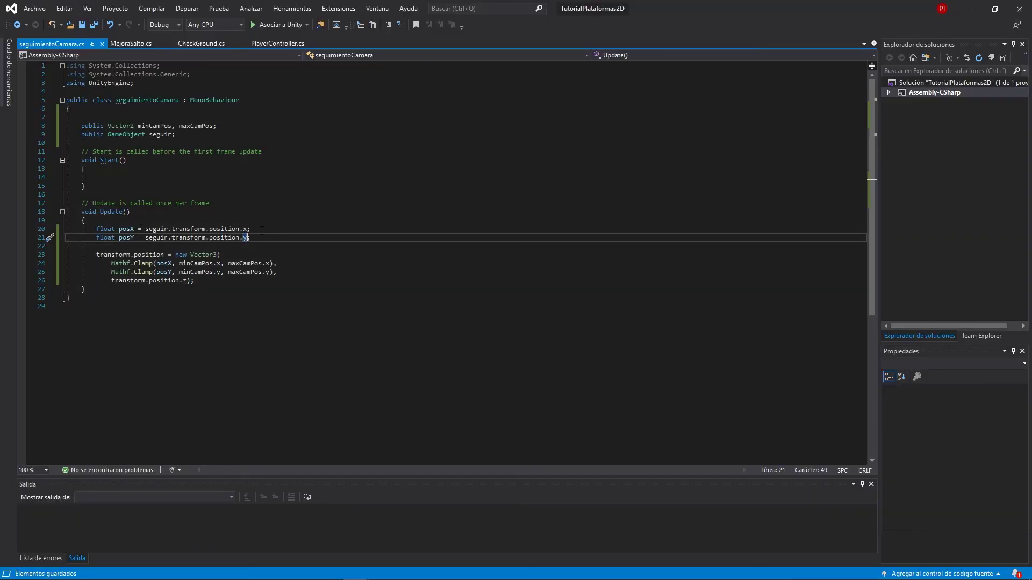
pyautogui.write(';')
pyautogui.click(285, 232)
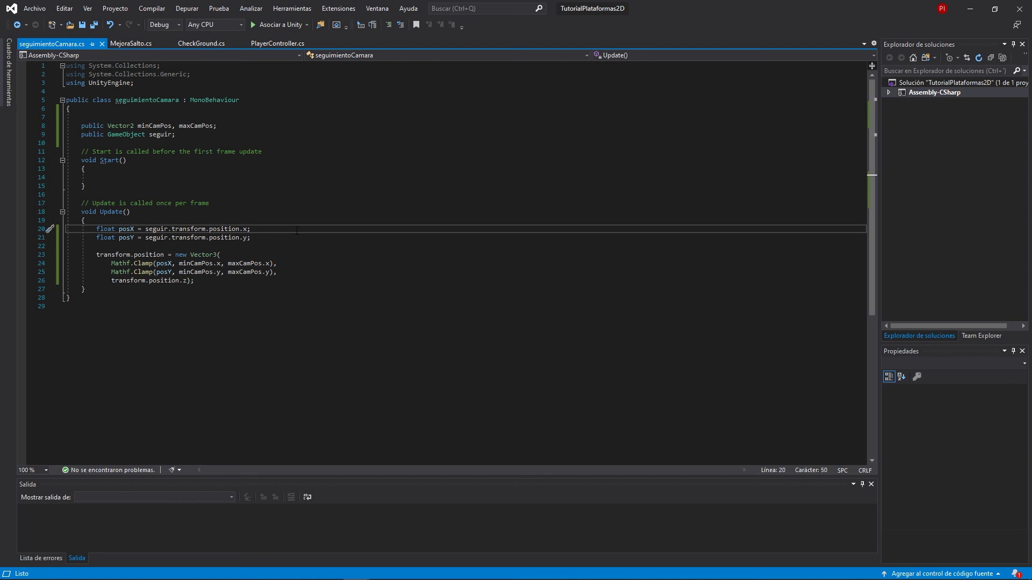
pyautogui.press('Return')
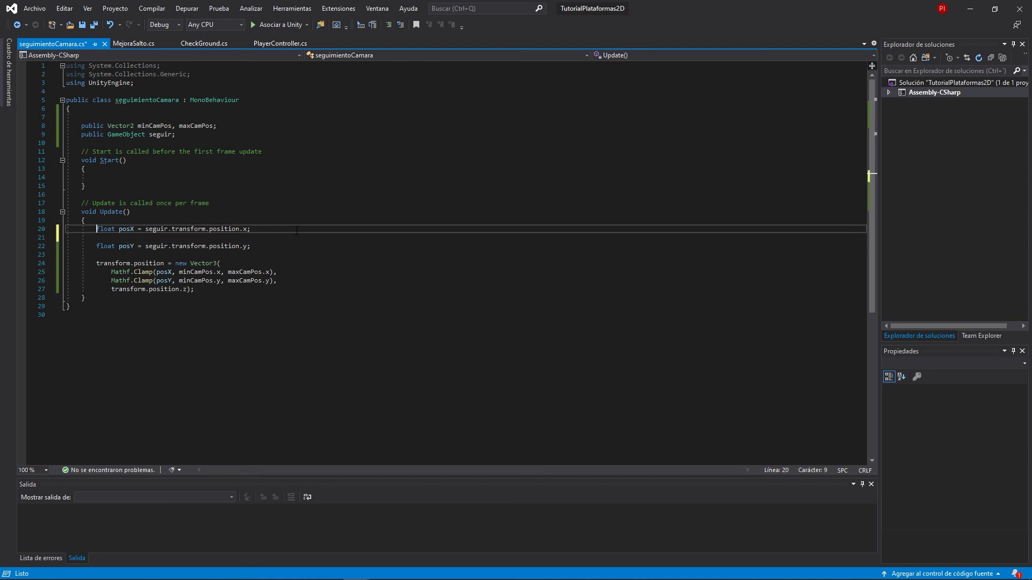
pyautogui.press('Delete')
pyautogui.press('Delete')
pyautogui.press('Delete')
pyautogui.press('Delete')
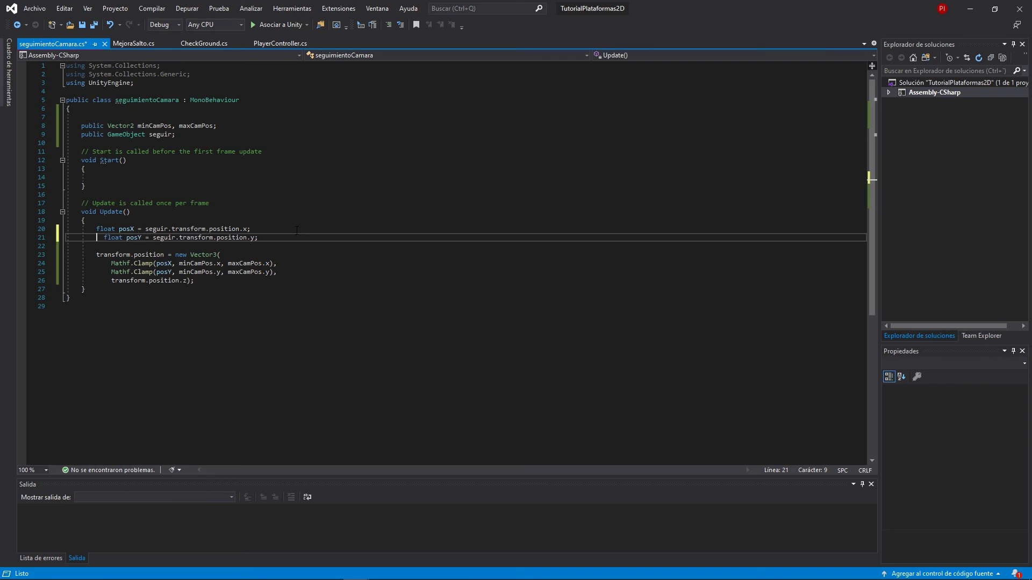
pyautogui.press('Delete')
pyautogui.press('Delete')
pyautogui.press('Up')
pyautogui.hotkey('ctrl', 'Right')
pyautogui.hotkey('ctrl', 'Right')
pyautogui.hotkey('ctrl', 'Right')
pyautogui.write('Ma')
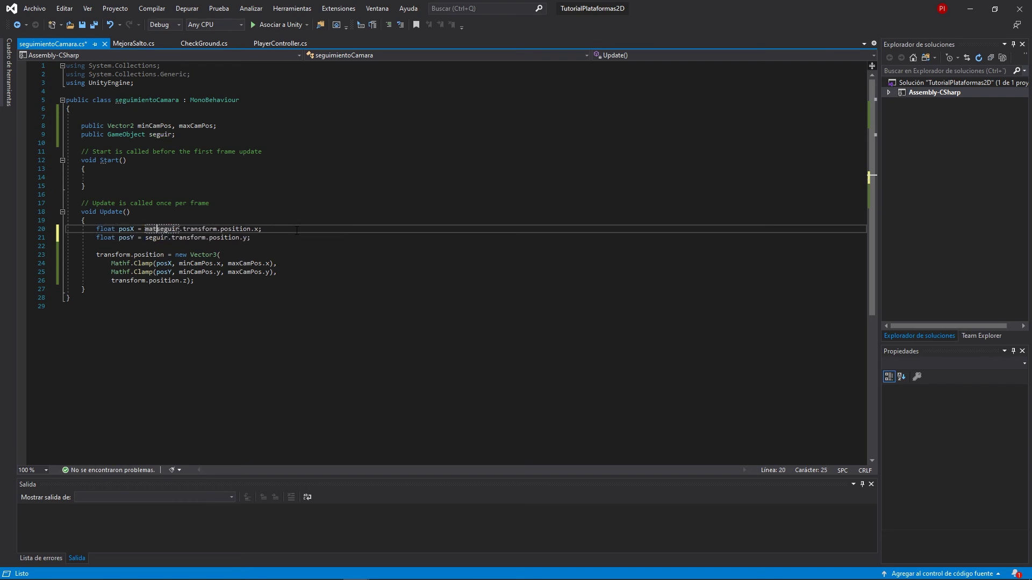
pyautogui.write('thf.')
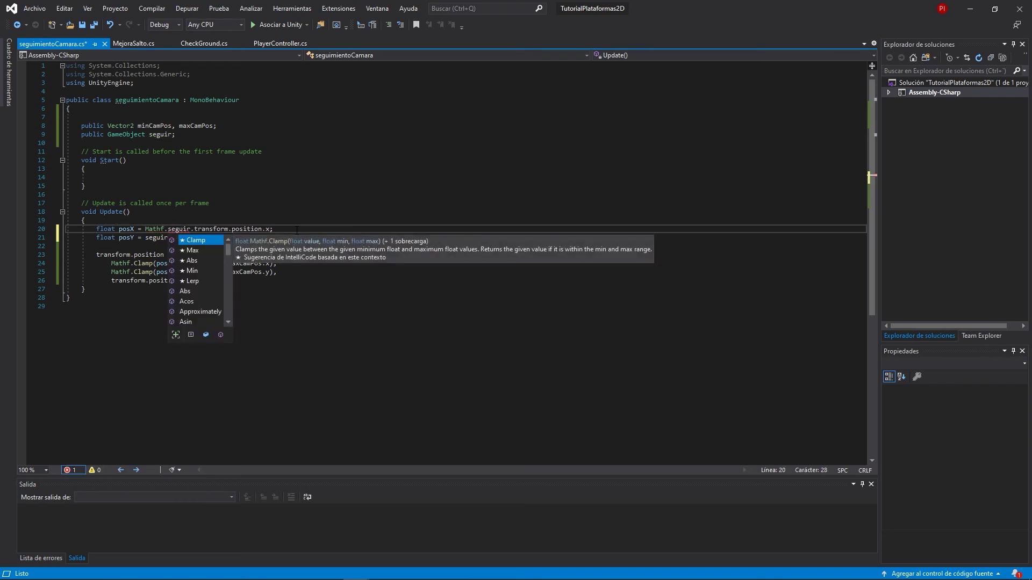
pyautogui.write('SmoothDamp(')
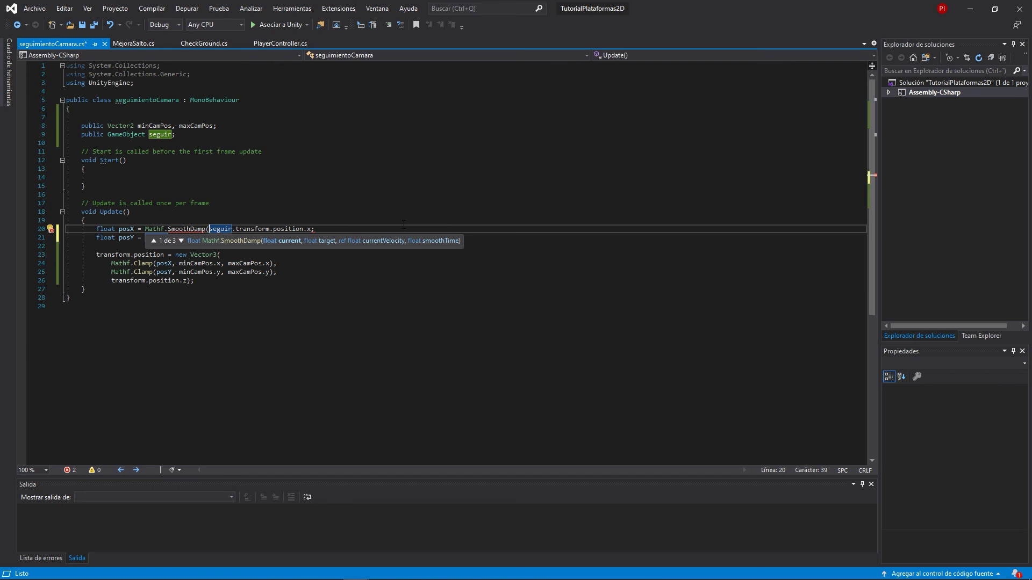
# Complete Mathf.SmoothDamp(transform.position.x, seguir.transform.position.x, ref velocidad.x, movSuave) and save.
pyautogui.press('End')
pyautogui.press('Left')
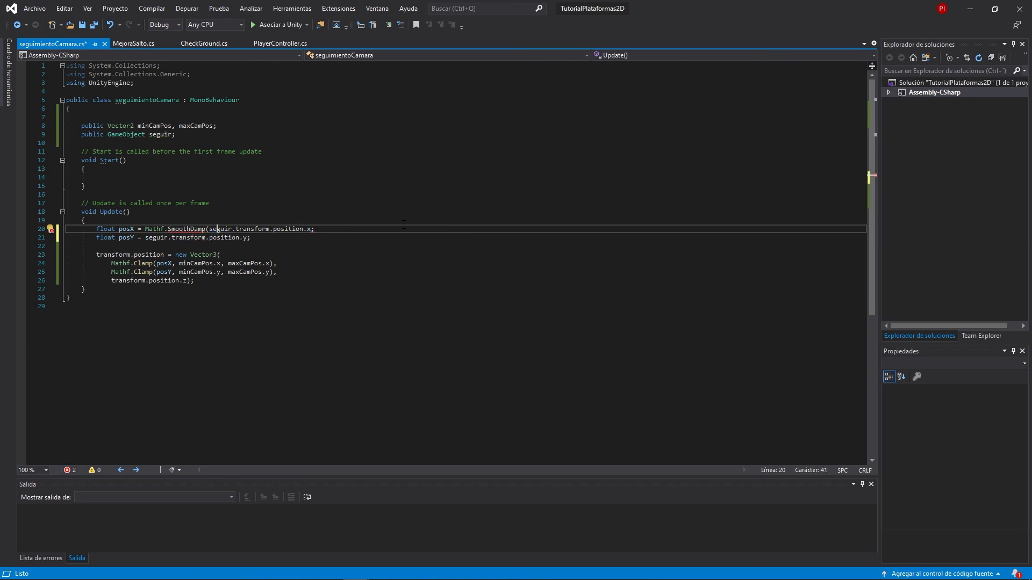
pyautogui.write('transform.p')
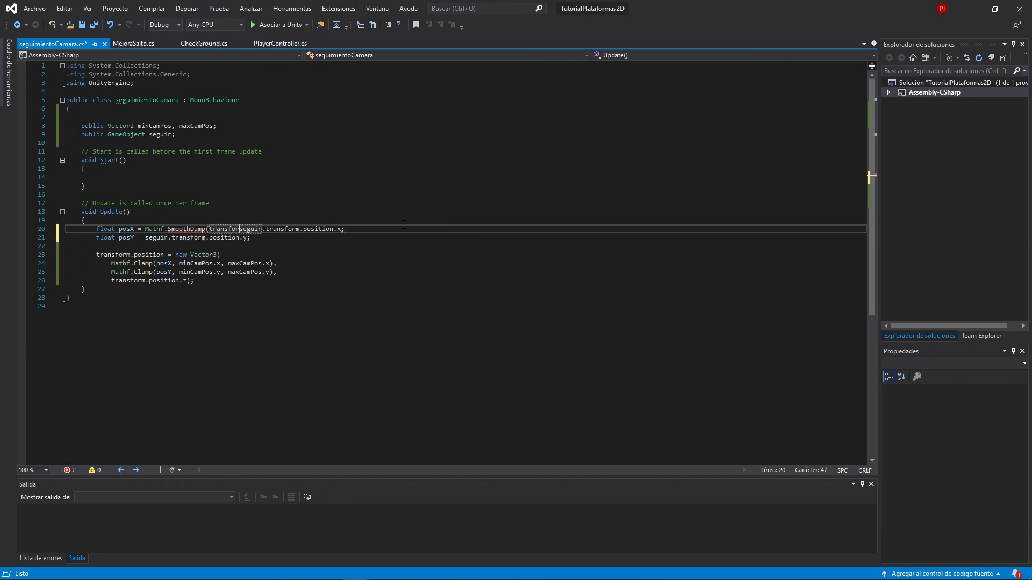
pyautogui.write('osition.')
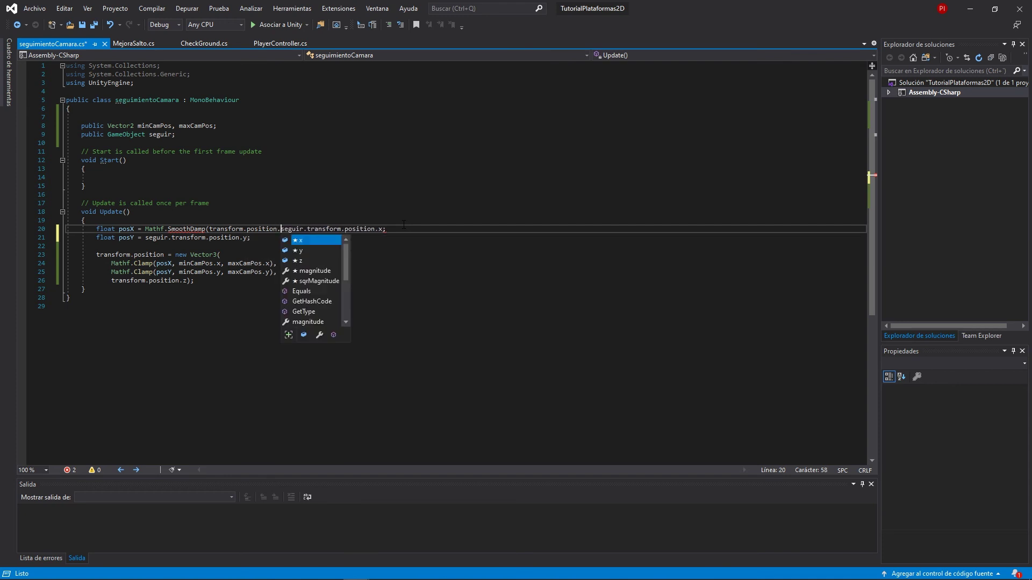
pyautogui.write('x,')
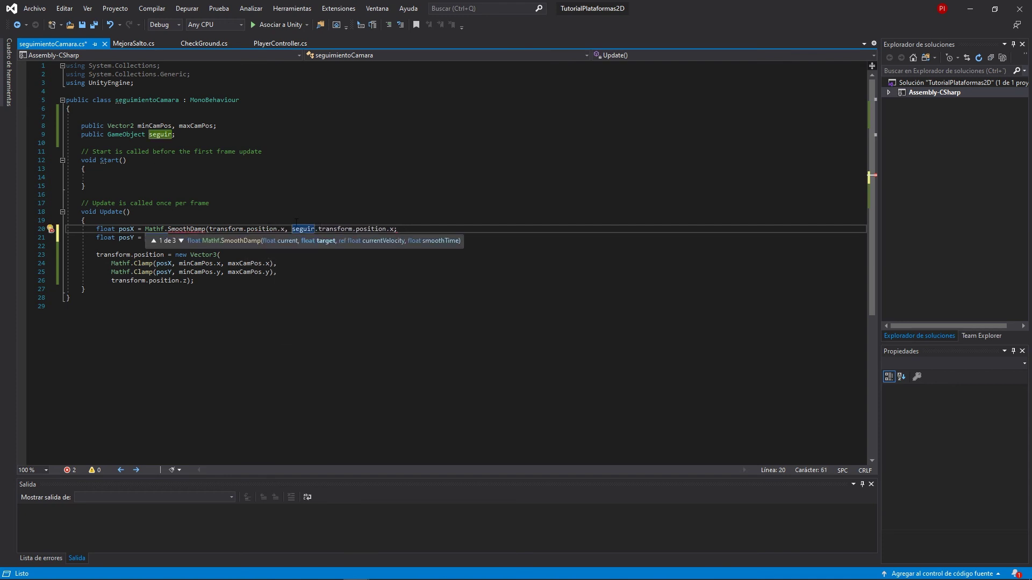
pyautogui.click(393, 229)
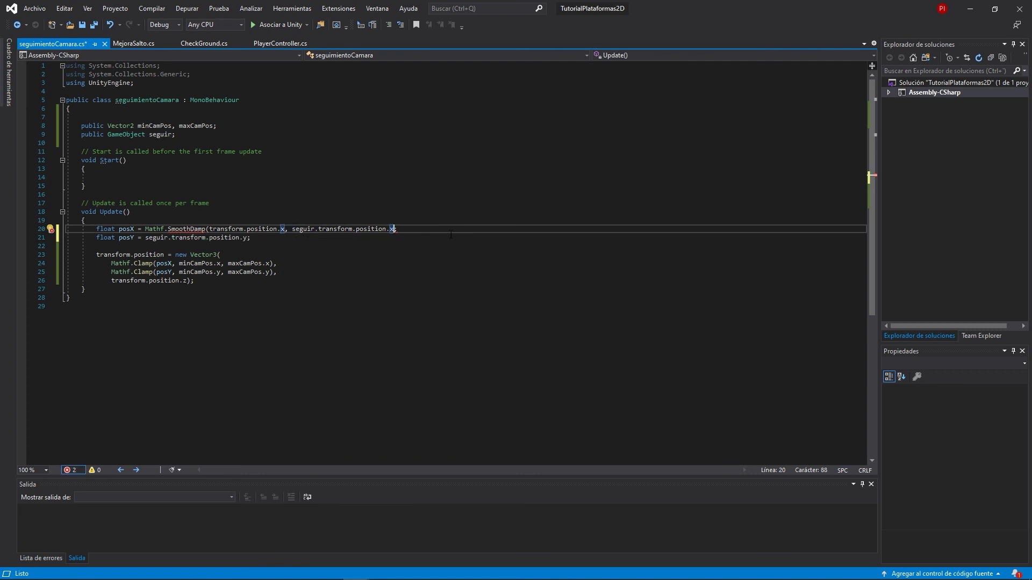
pyautogui.write(', ref ')
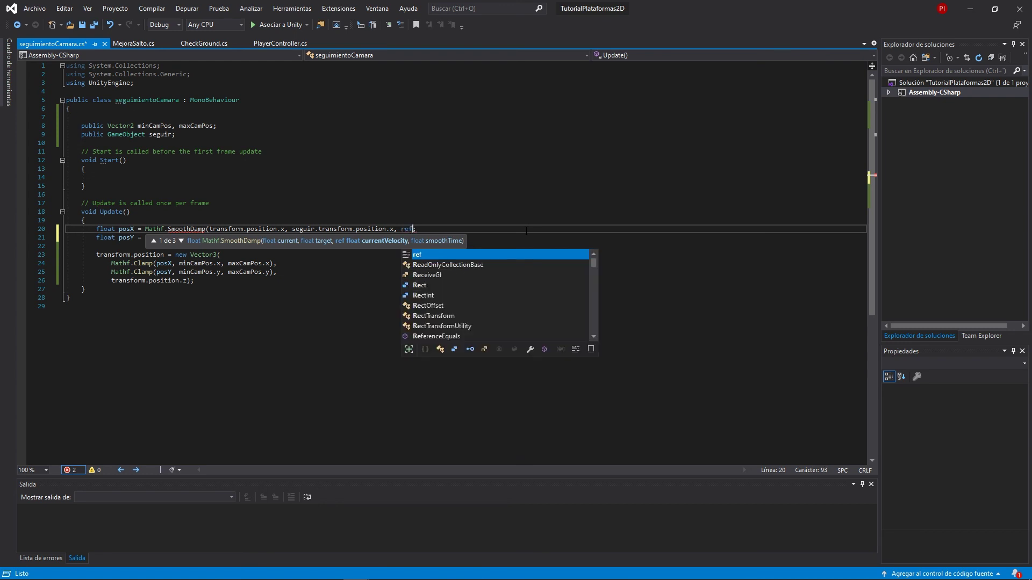
pyautogui.write('velocidad')
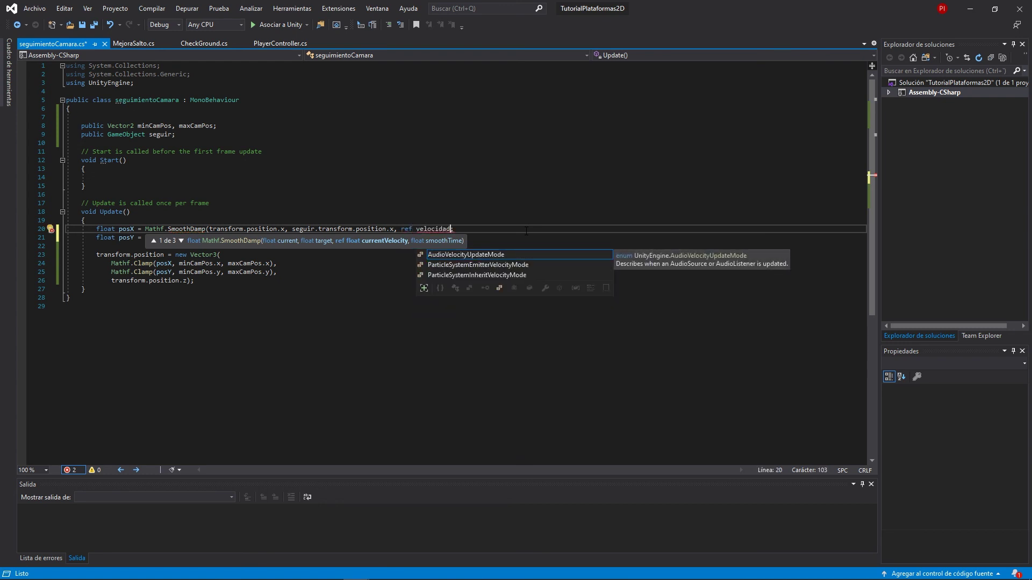
pyautogui.write('.x')
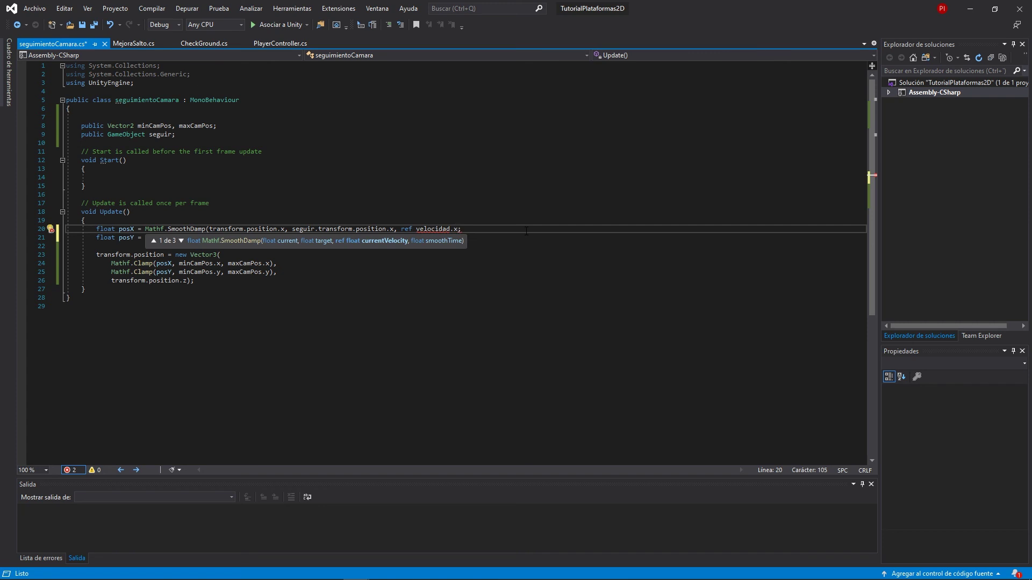
pyautogui.write(';')
pyautogui.write(', ')
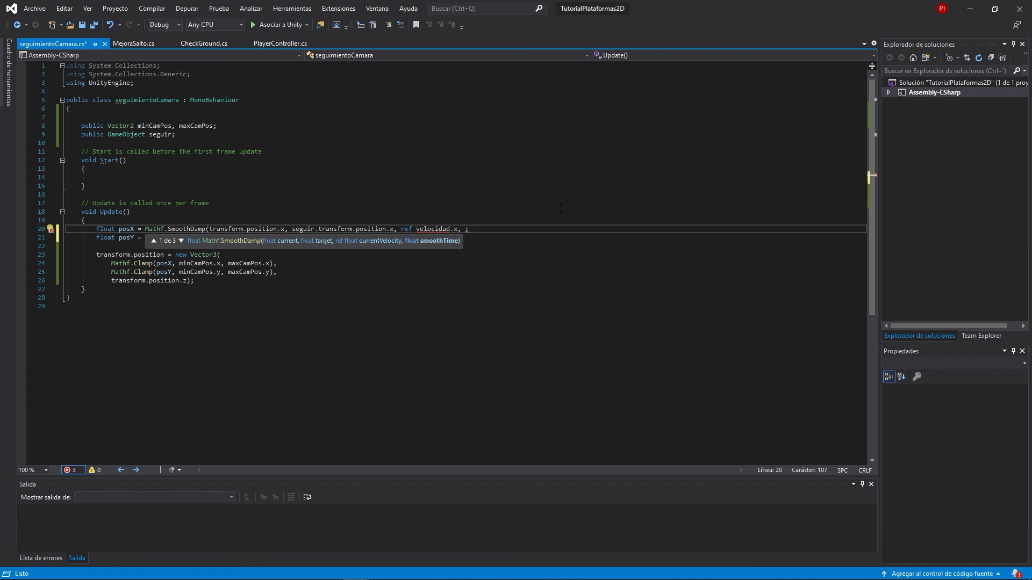
pyautogui.write('movSuave')
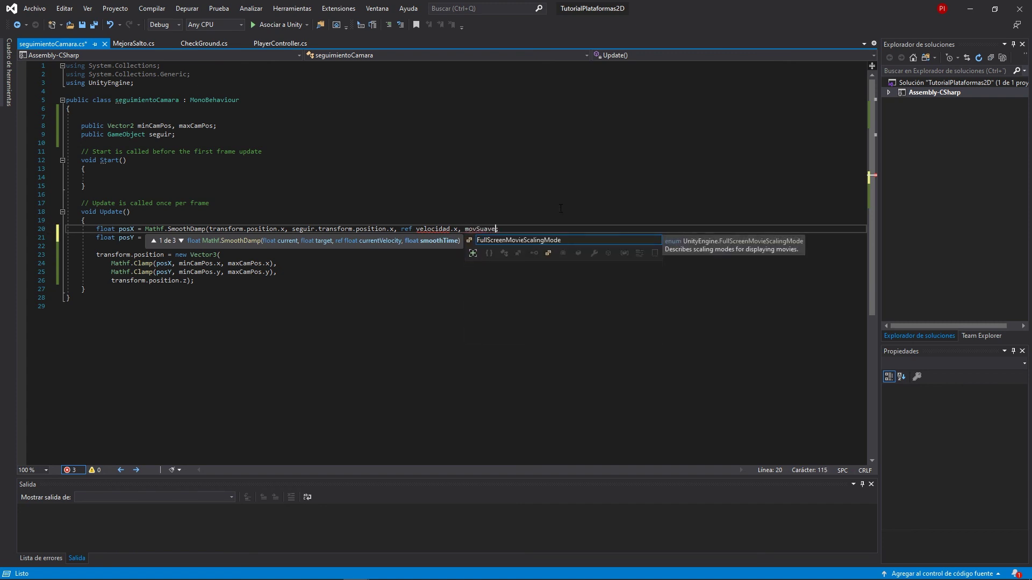
pyautogui.write(')')
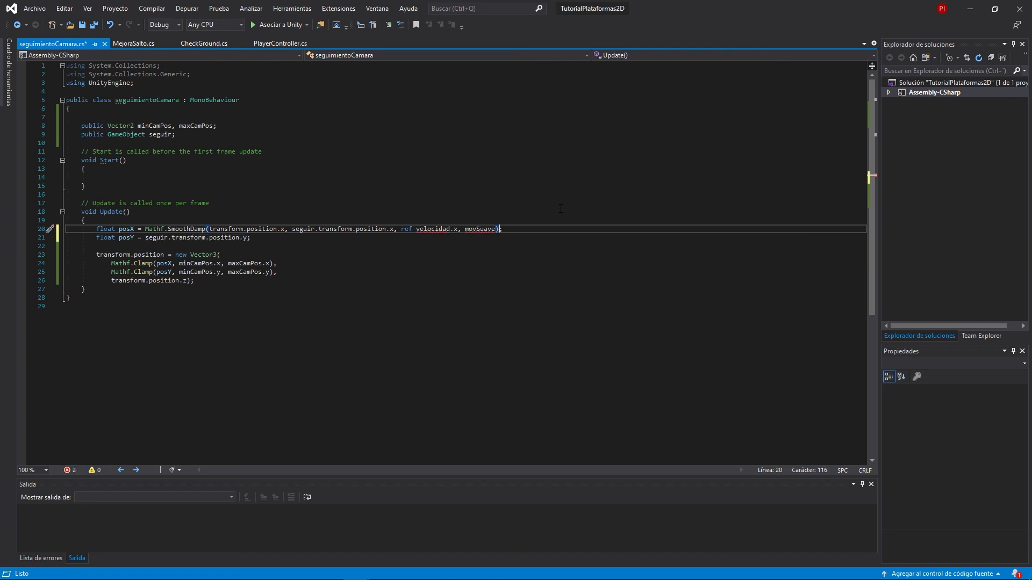
pyautogui.hotkey('ctrl', 's')
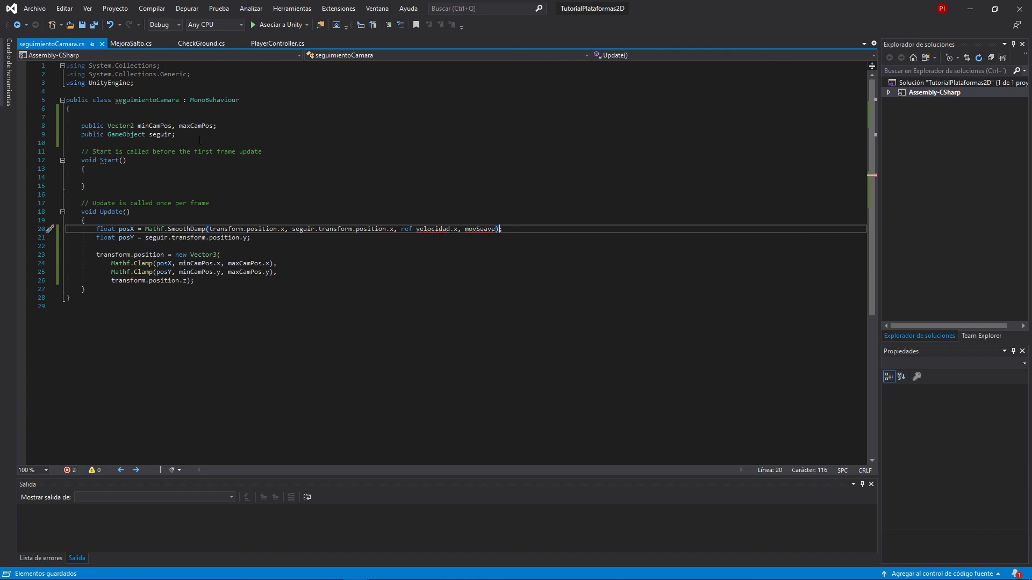
pyautogui.click(287, 140)
# Declare the fields public float movSuave; and private Vector2 velocidad; below the existing ones.
pyautogui.press('Return')
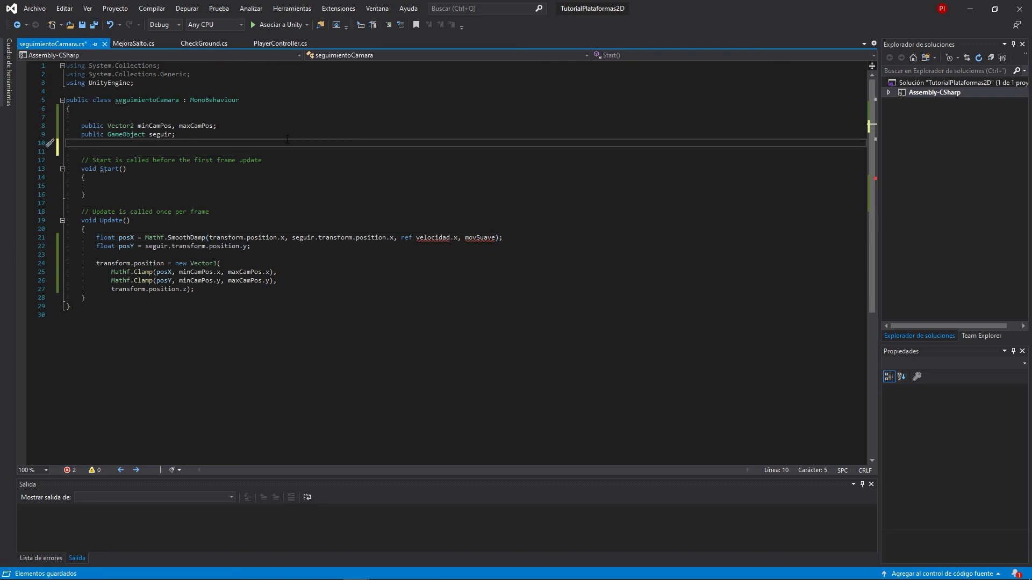
pyautogui.write('pub')
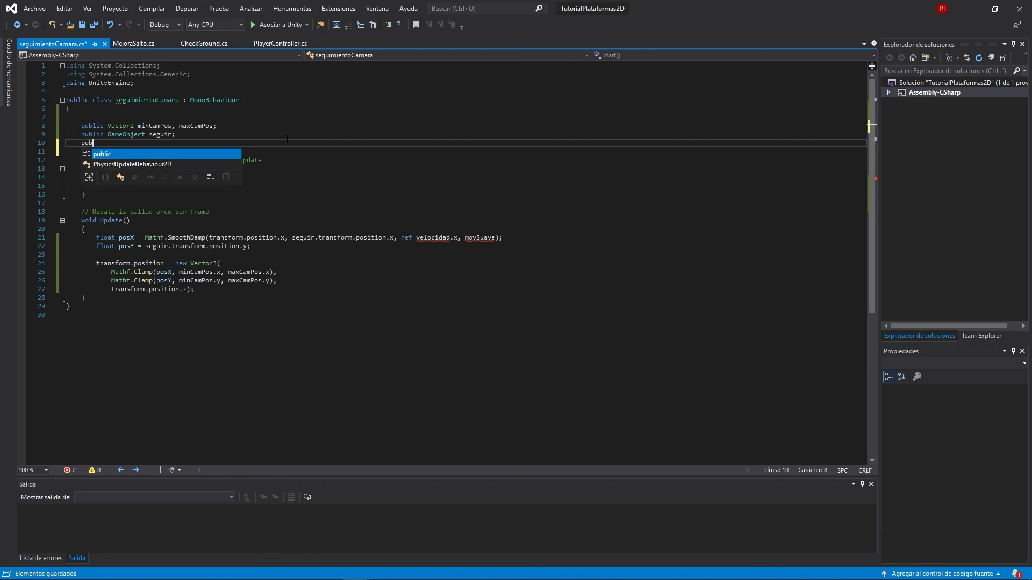
pyautogui.write('lic movSuave')
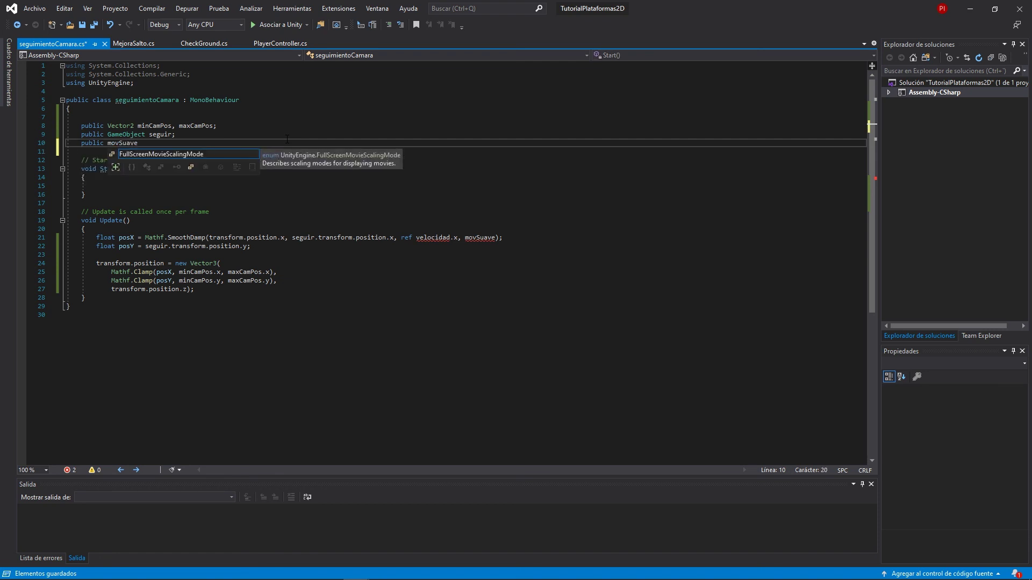
pyautogui.press('Left')
pyautogui.press('Left')
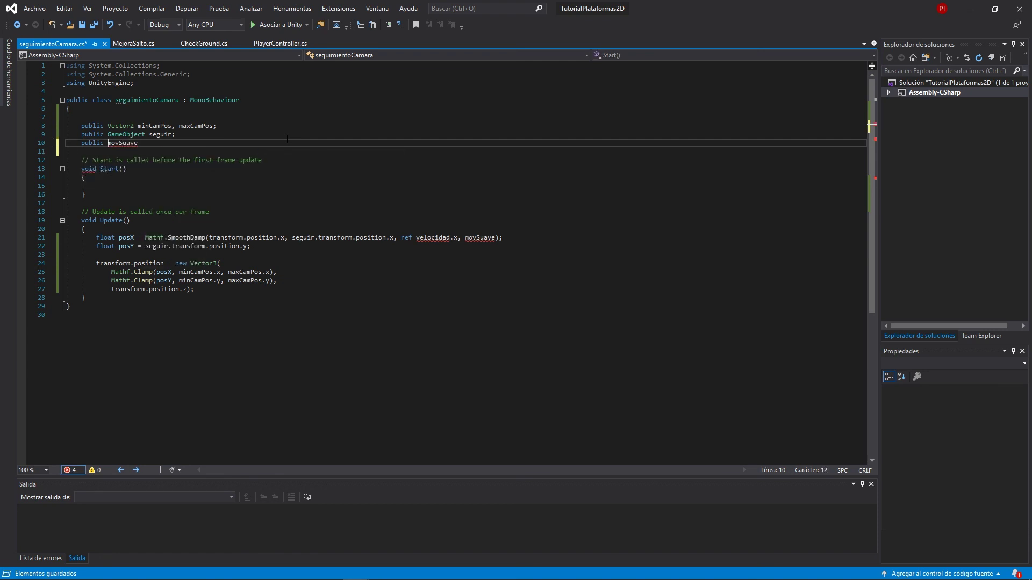
pyautogui.write('float')
pyautogui.press('End')
pyautogui.write(';')
pyautogui.press('Return')
pyautogui.press('Return')
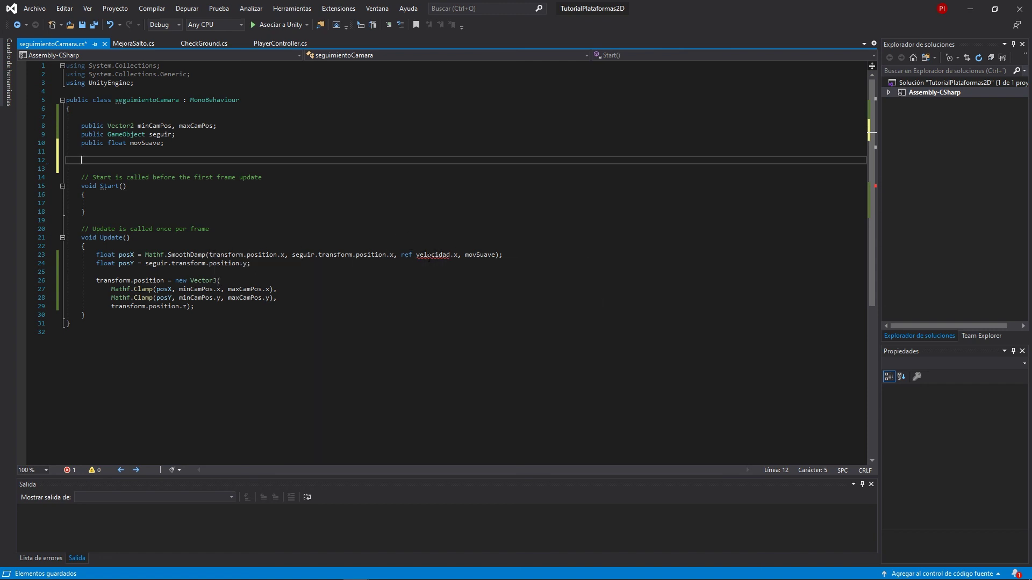
pyautogui.moveTo(430, 257)
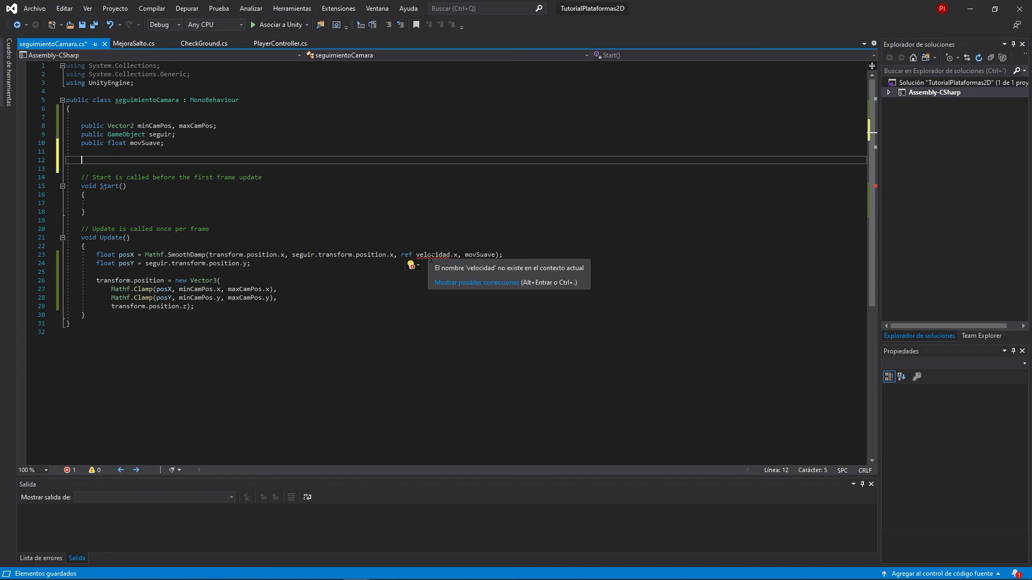
pyautogui.write('priva')
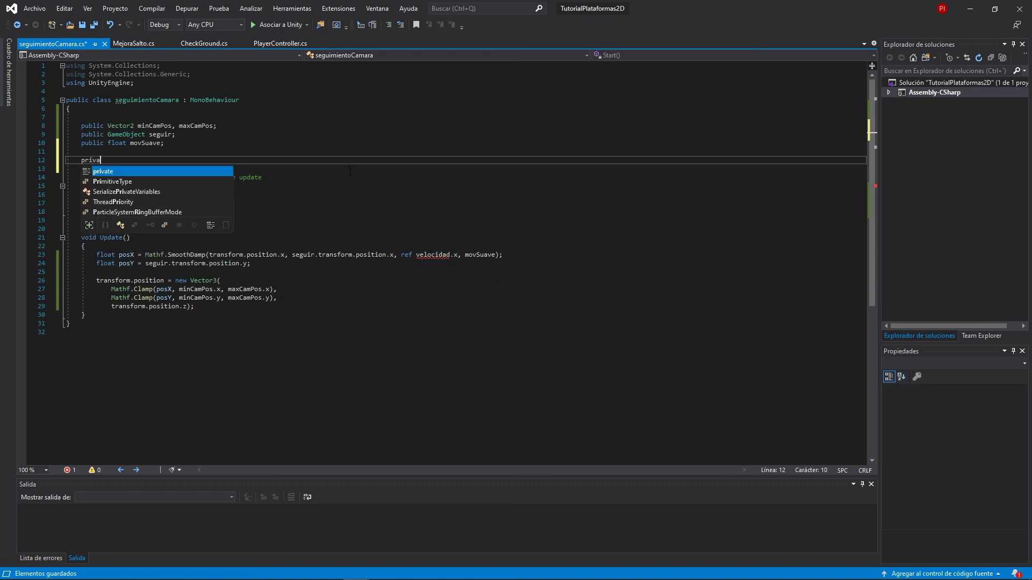
pyautogui.write('te vec')
pyautogui.press('Tab')
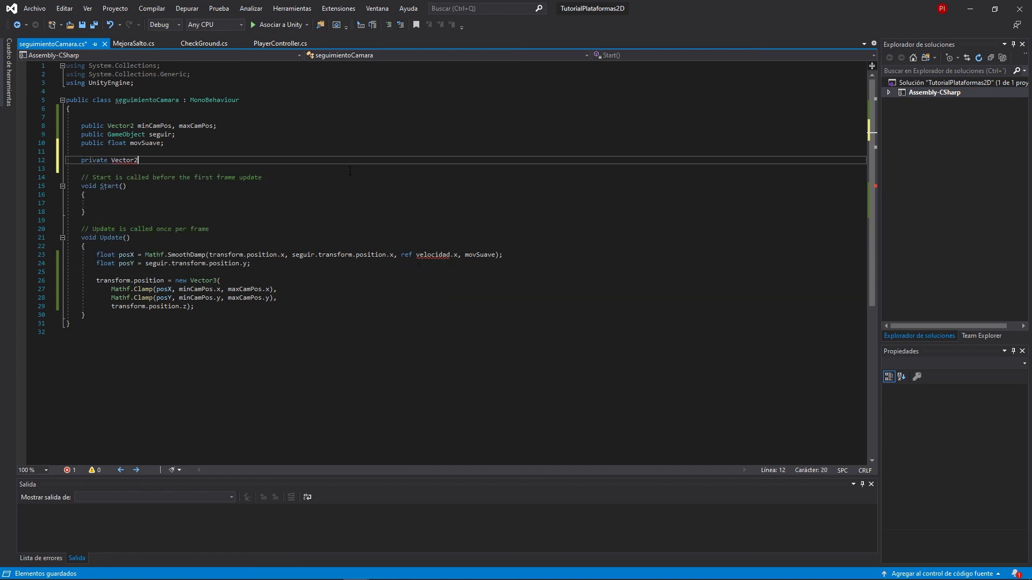
pyautogui.write(' velocidad;')
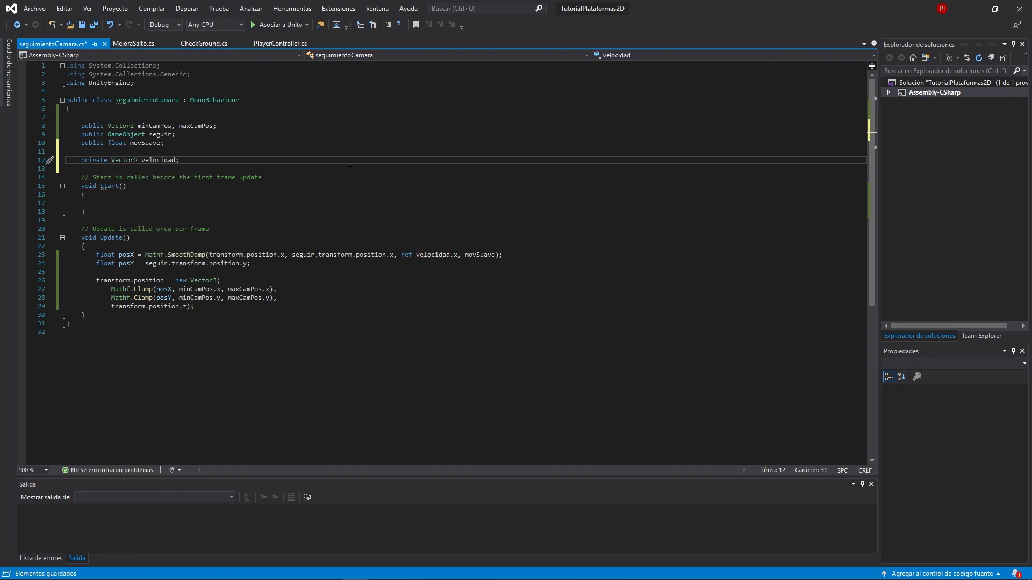
pyautogui.click(145, 255)
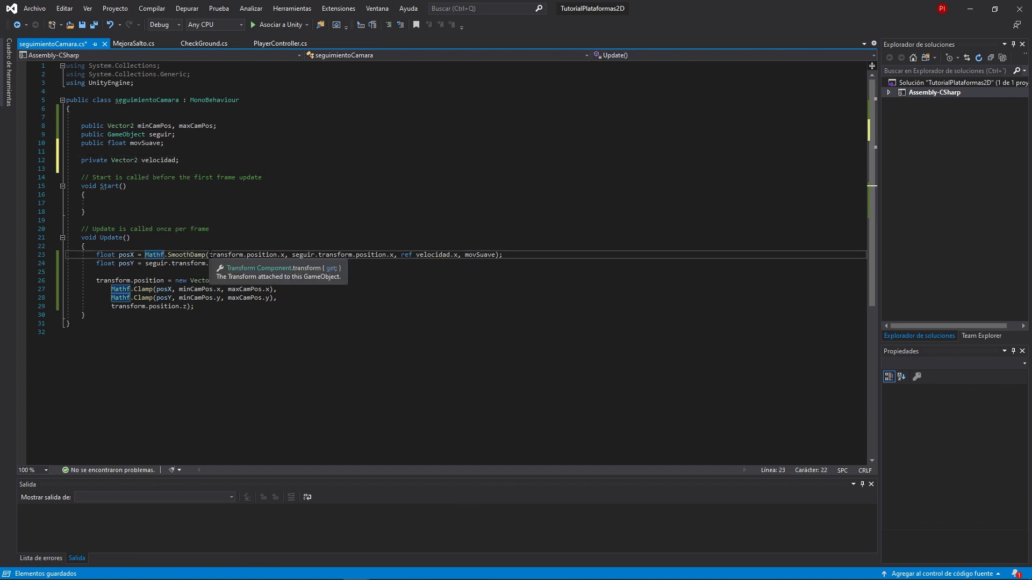
# Paste the SmoothDamp expression onto the posY line, change its three .x components to .y, and save.
pyautogui.hotkey('shift', 'End')
pyautogui.hotkey('ctrl', 'c')
pyautogui.press('Down')
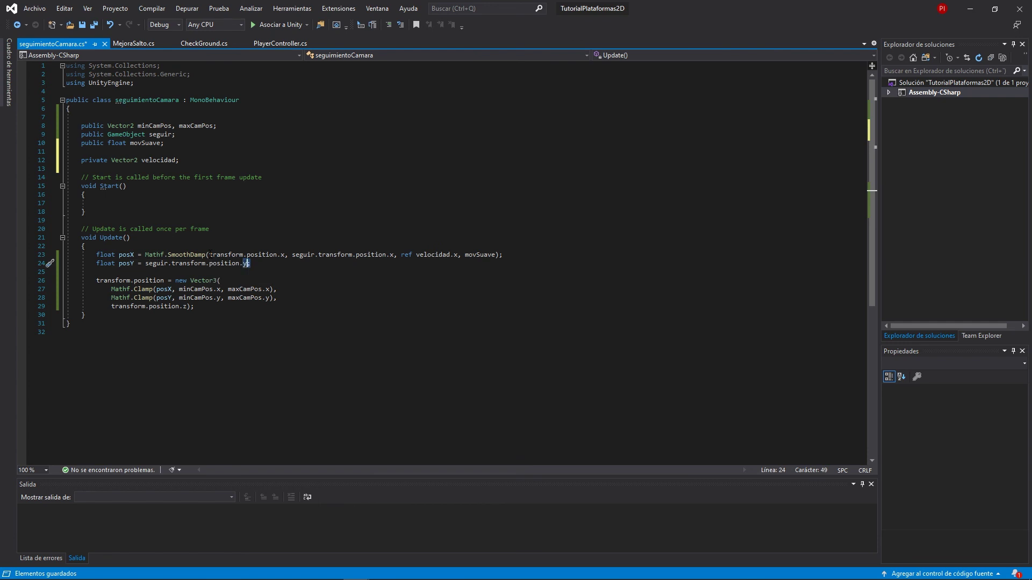
pyautogui.hotkey('ctrl', 'v')
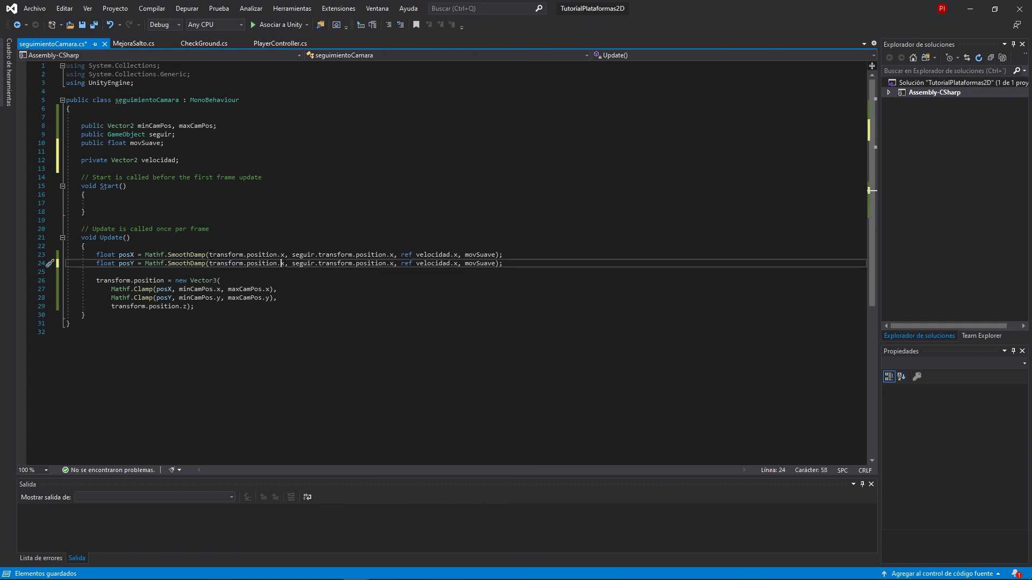
pyautogui.press('Delete')
pyautogui.write('y')
pyautogui.hotkey('ctrl', 'Right')
pyautogui.hotkey('ctrl', 'Right')
pyautogui.hotkey('ctrl', 'Right')
pyautogui.press('Delete')
pyautogui.write('y')
pyautogui.hotkey('ctrl', 'Right')
pyautogui.hotkey('ctrl', 'Right')
pyautogui.hotkey('ctrl', 'Right')
pyautogui.press('BackSpace')
pyautogui.write('y')
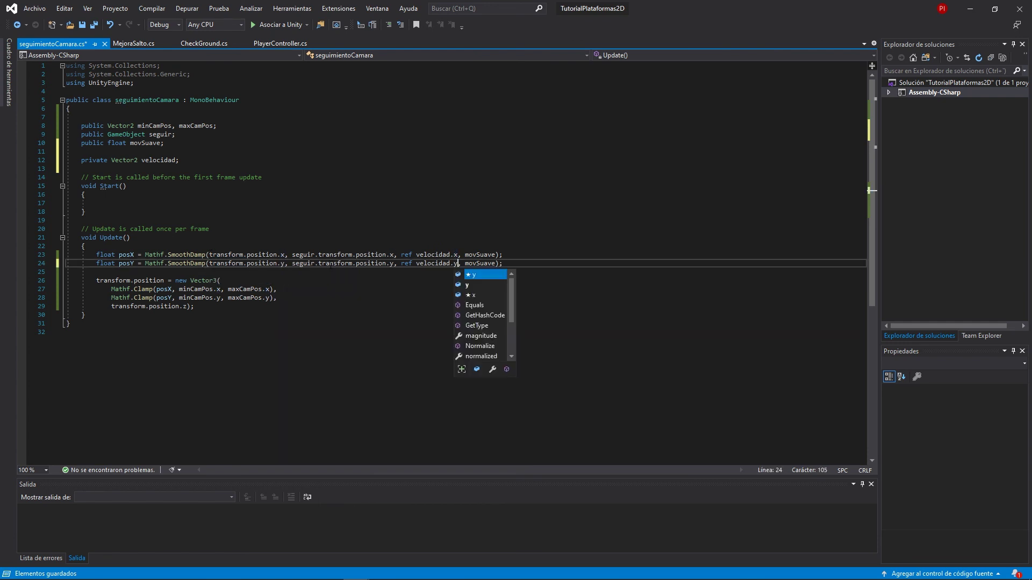
pyautogui.hotkey('ctrl', 's')
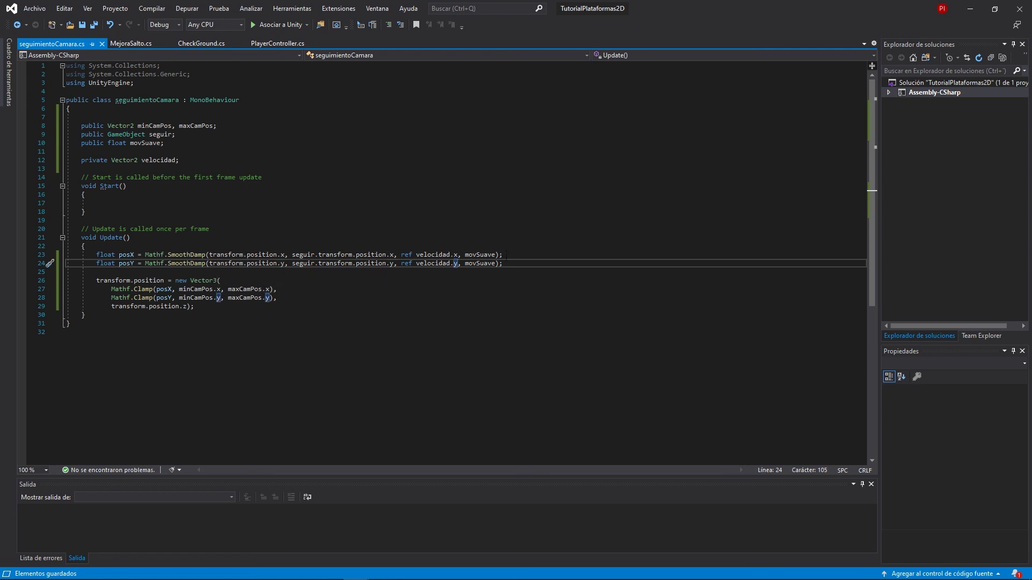
pyautogui.click(970, 8)
# Set CamaraPrincipal's Mov Suave to 1 and start Play mode.
pyautogui.click(67, 73)
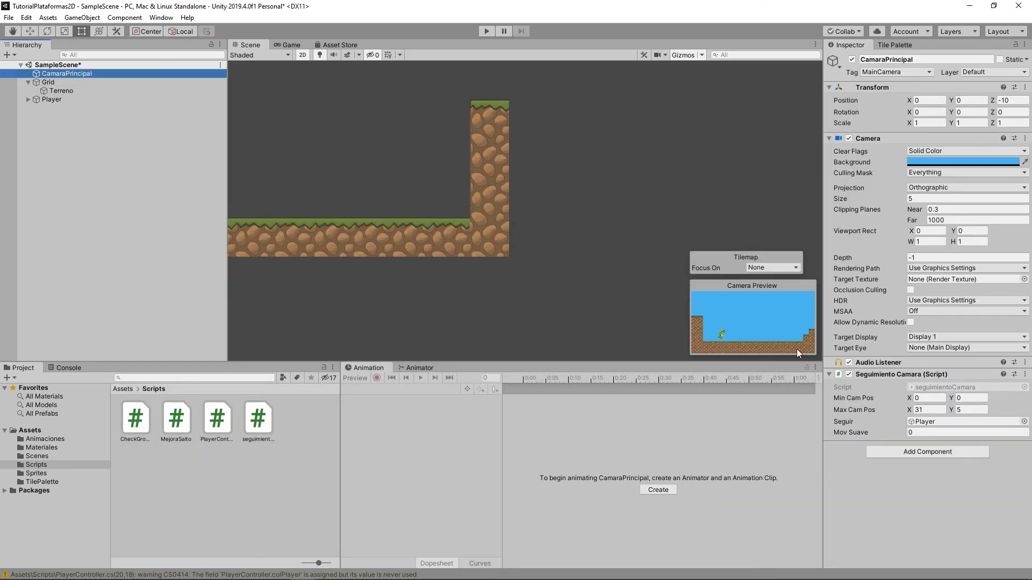
pyautogui.click(914, 432)
pyautogui.write('1')
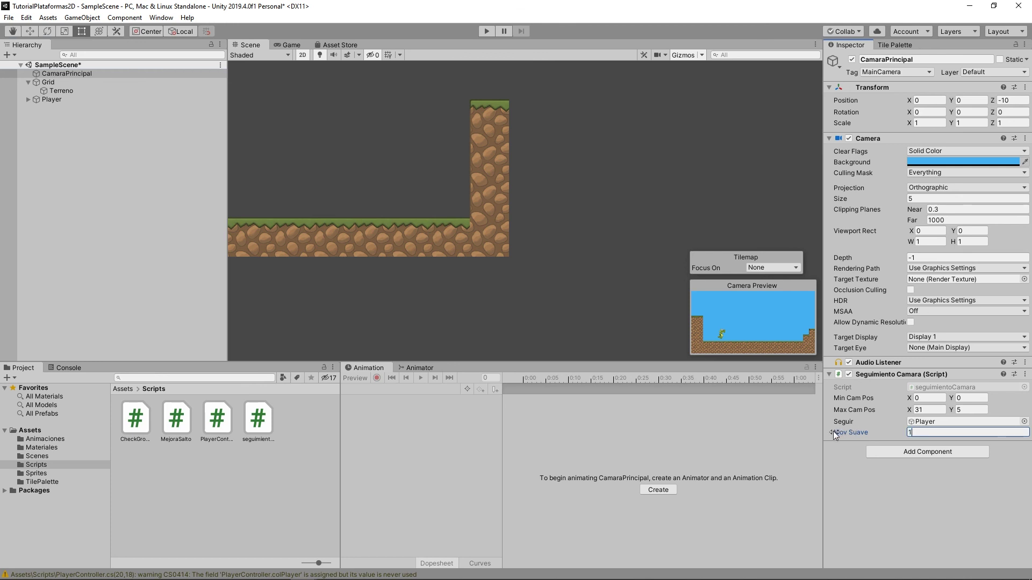
pyautogui.click(483, 31)
# Run and jump the dinosaur right onto the step to watch the camera trail it.
pyautogui.press('space')
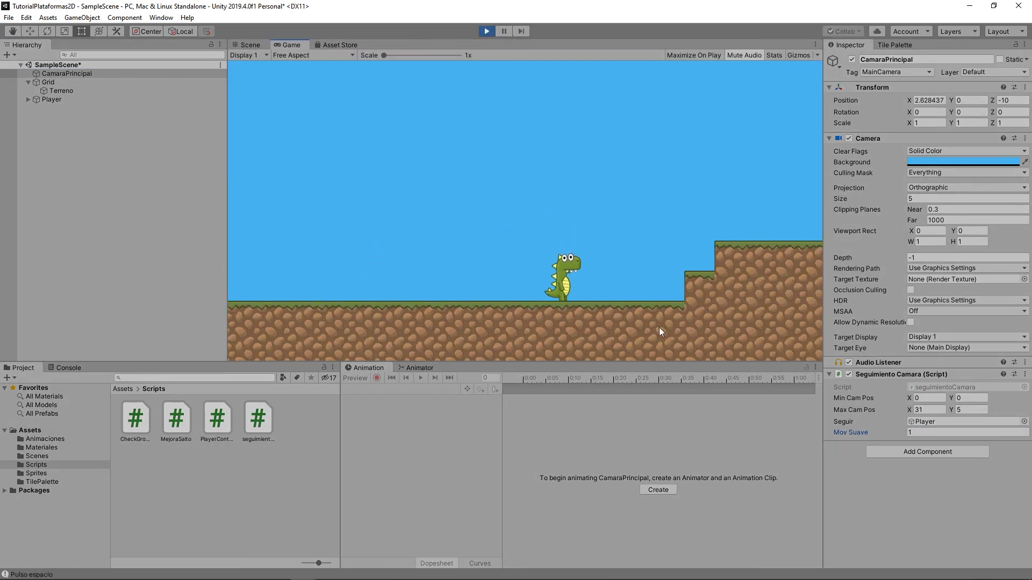
pyautogui.press('space')
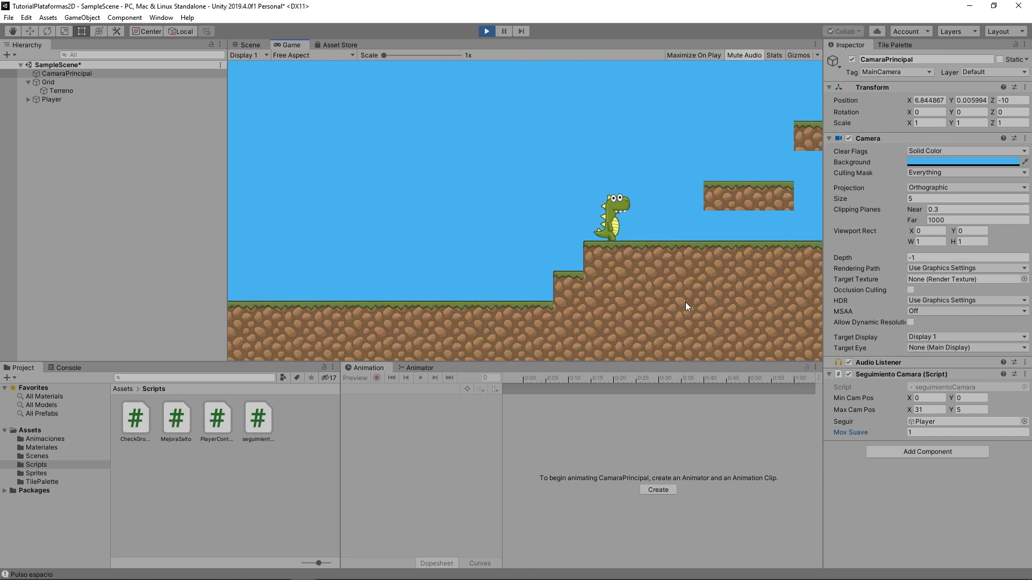
pyautogui.press('space')
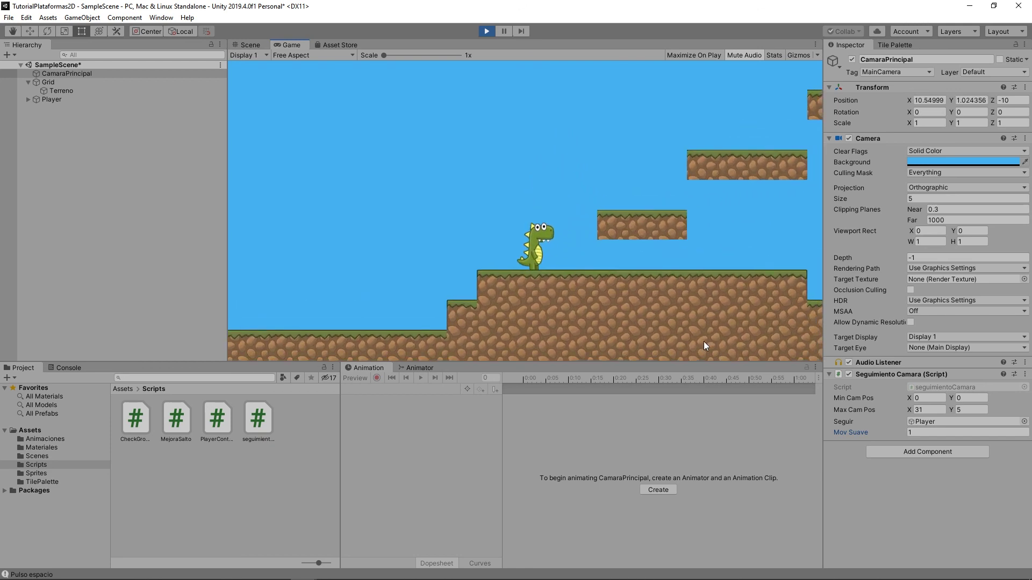
pyautogui.press('space')
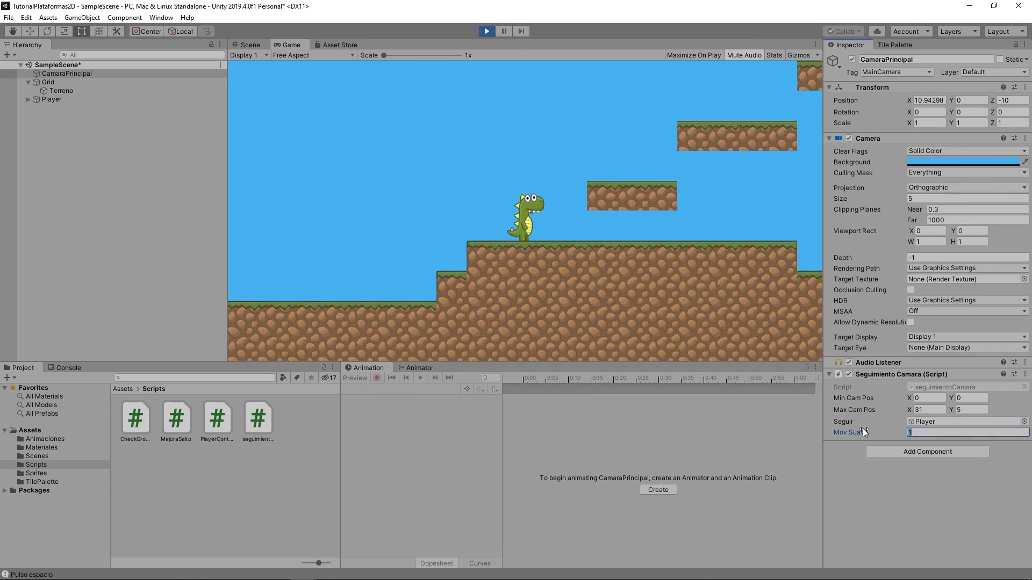
# During play, change Mov Suave to 0.25, test it with a jump, then lower it to 0.15.
pyautogui.write('0.2')
pyautogui.write('5')
pyautogui.click(596, 249)
pyautogui.press('space')
pyautogui.press('Delete')
pyautogui.write('1')
pyautogui.click(600, 284)
pyautogui.press('space')
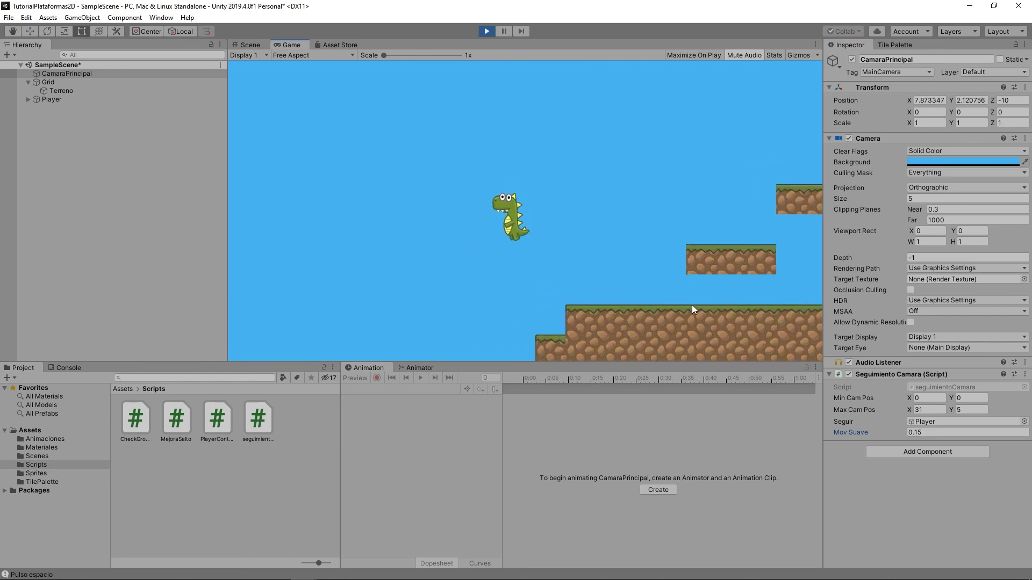
# Walk and jump the dinosaur right, onto the higher platform and back left to test the follow.
pyautogui.press('Right')
pyautogui.press('space')
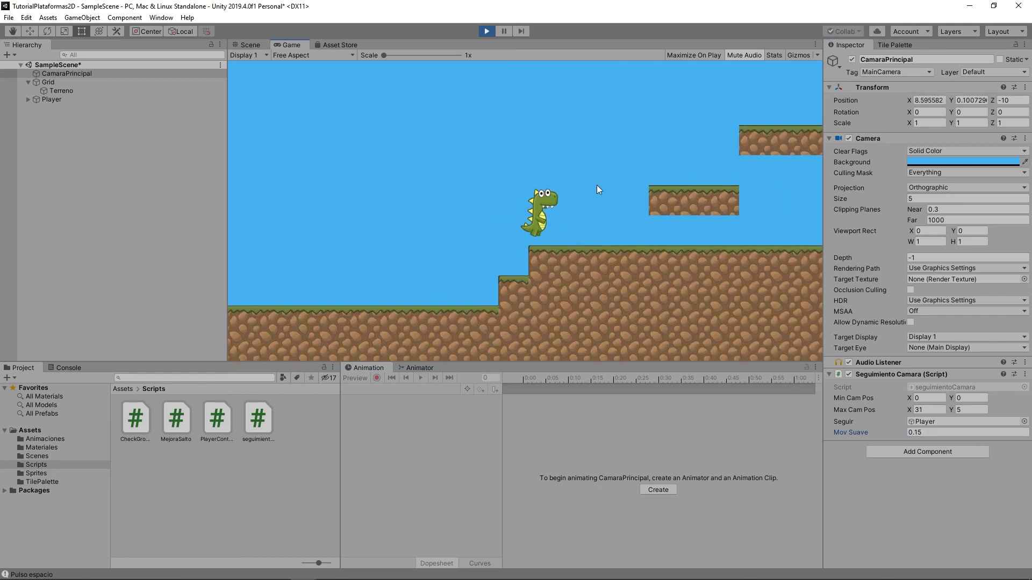
pyautogui.press('Right')
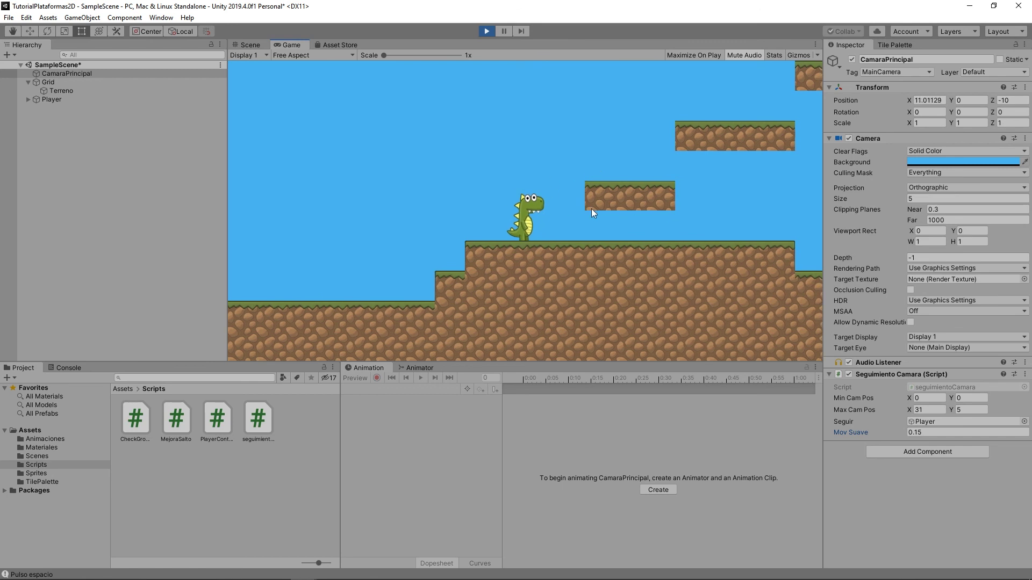
pyautogui.press('space')
pyautogui.press('space')
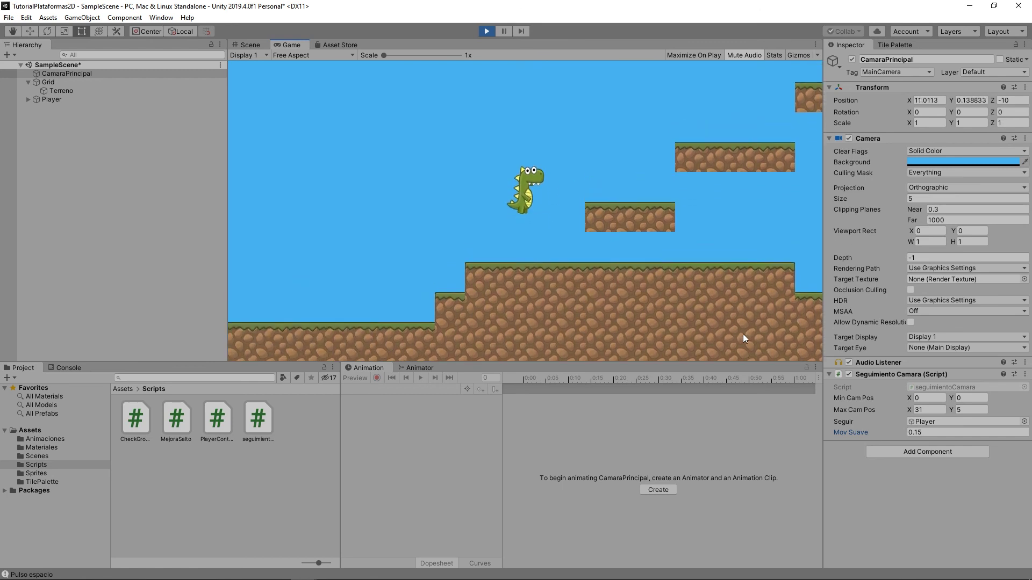
pyautogui.press('space')
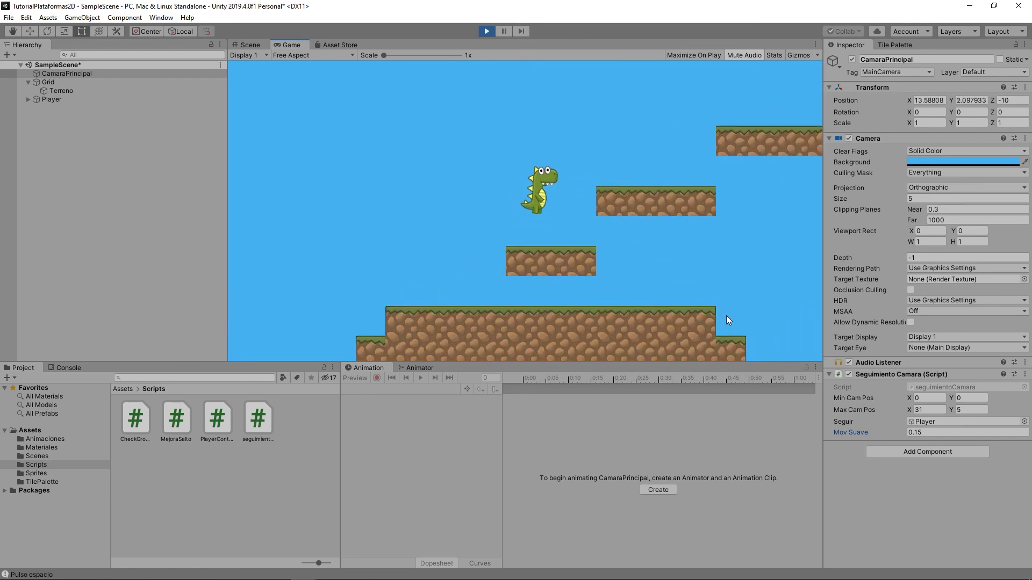
pyautogui.press('Left')
pyautogui.press('space')
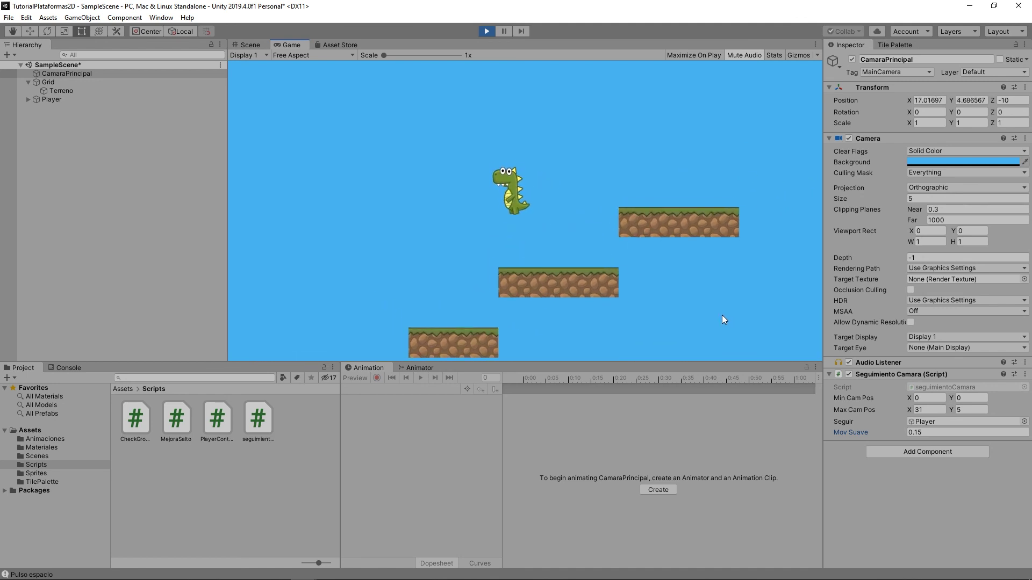
pyautogui.press('Left')
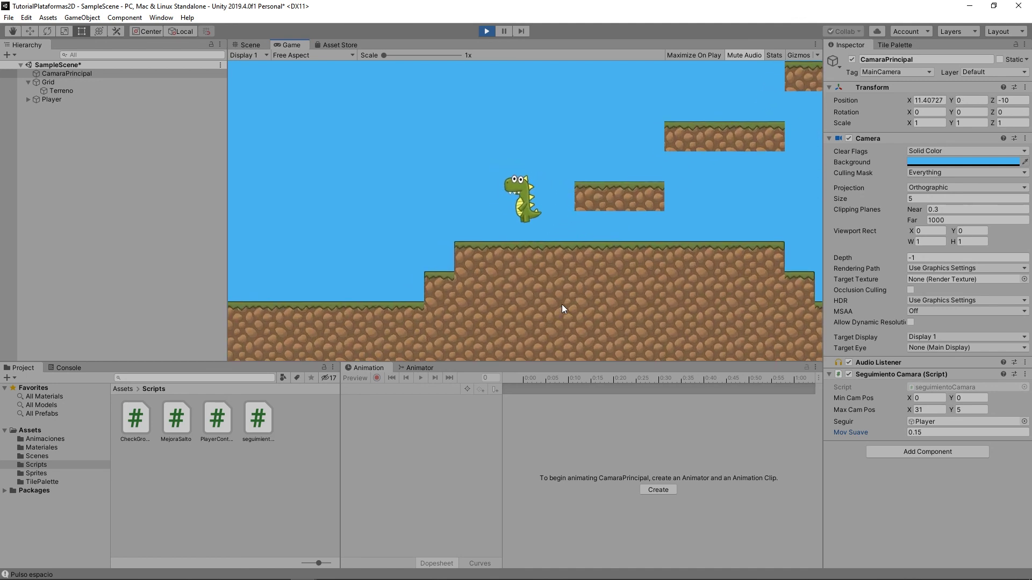
pyautogui.press('space')
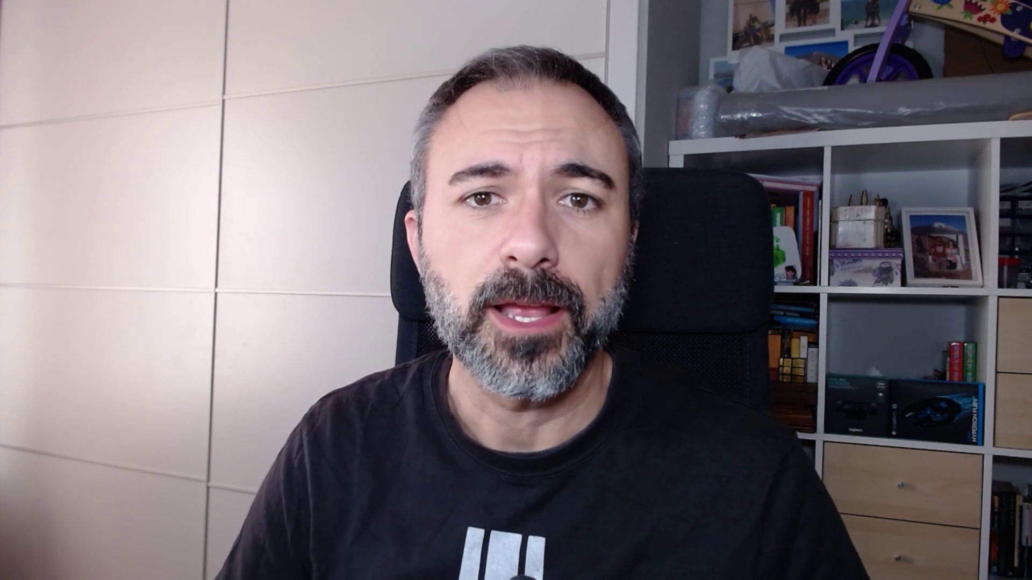